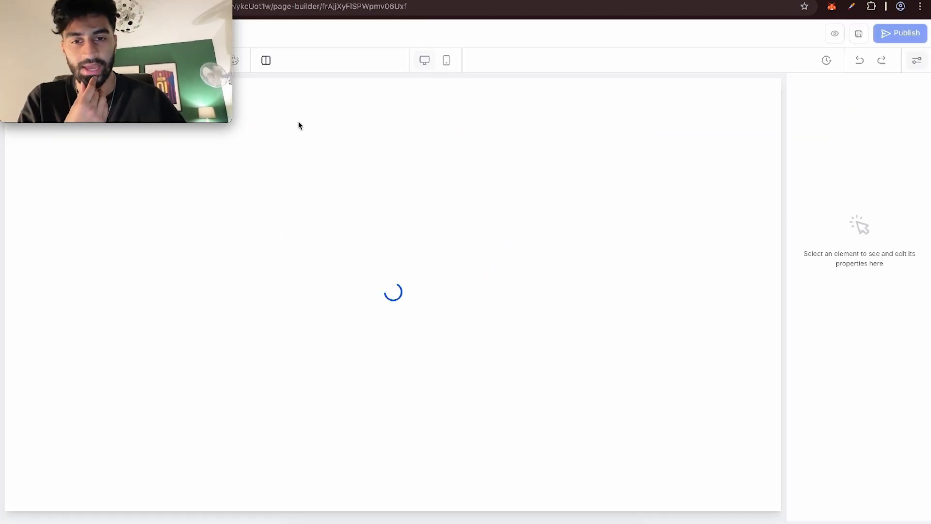
- Create a new Canva logo design, search templates for construction, and apply the black house template reading ARCHITECT DESIGN STUDIO
key("super+t")
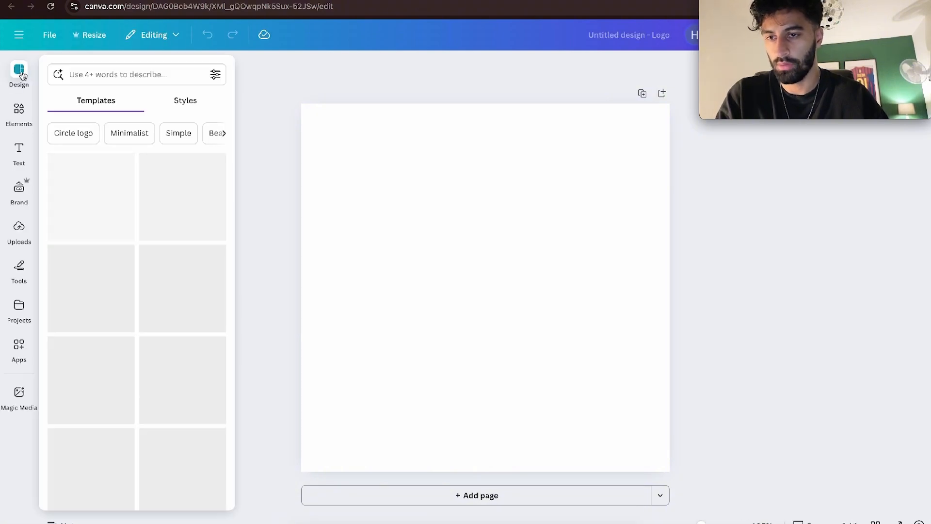
left_click(89, 67)
type("construcrtion")
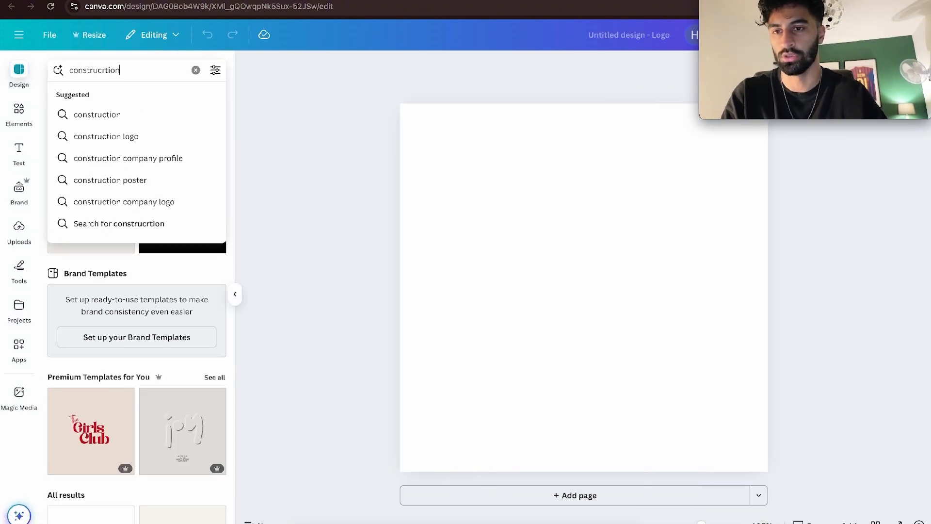
left_click(74, 114)
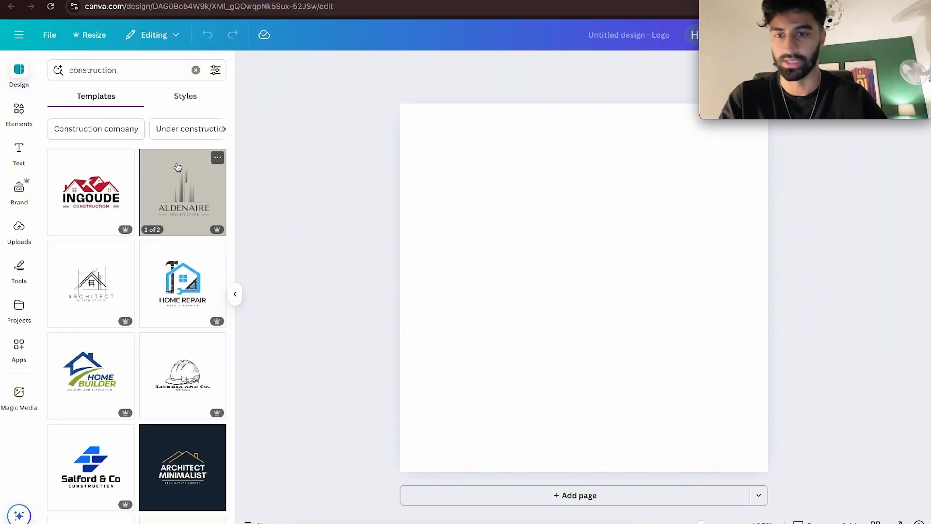
scroll(177, 187, "down", 1)
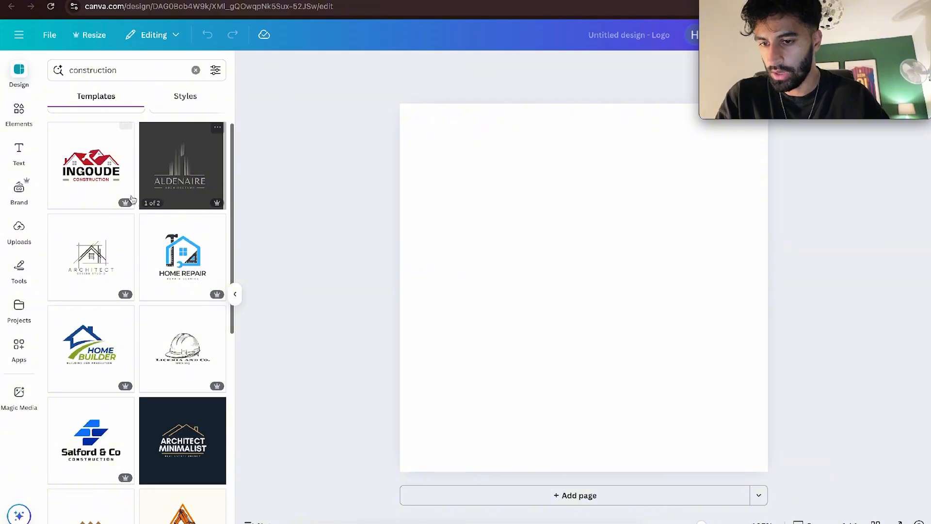
left_click(113, 266)
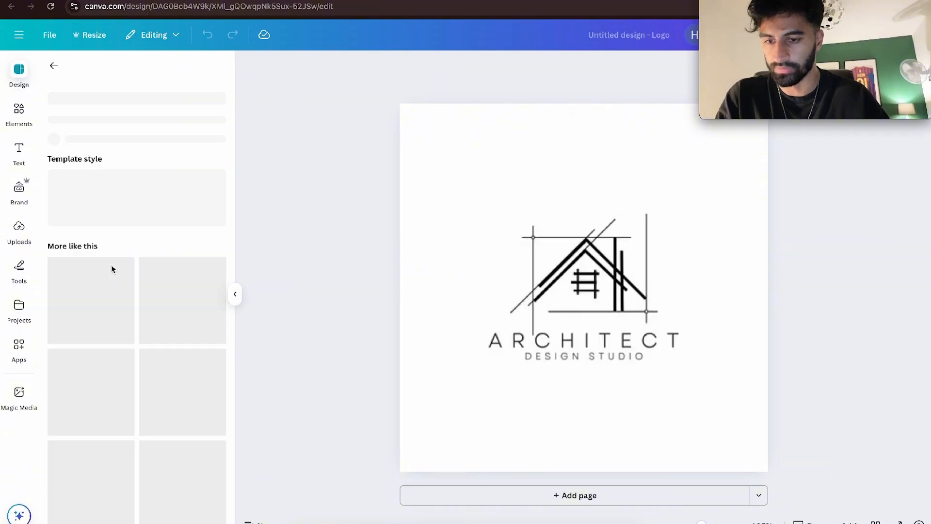
- Select all parts of the architect logo artwork and enlarge it to nearly the full width of the page
double_click(539, 338)
left_click(731, 357)
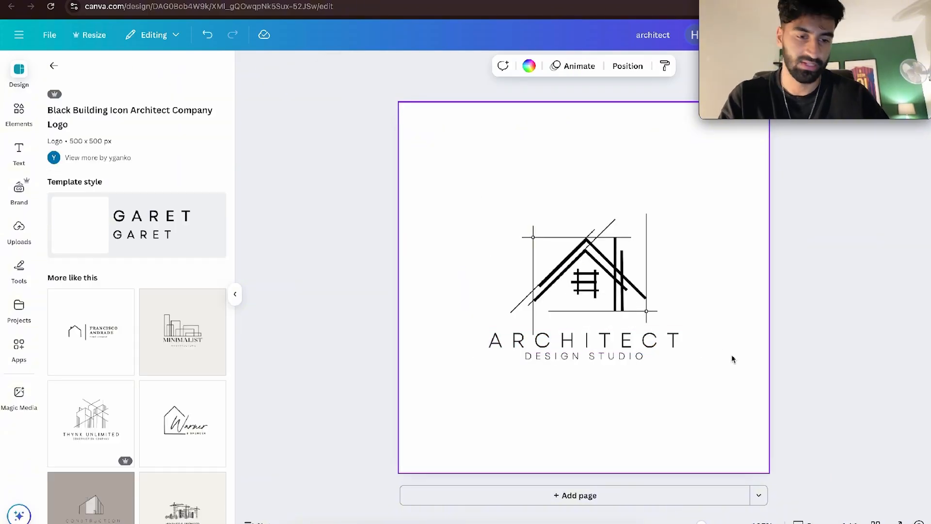
left_click_drag(714, 399, 407, 123)
left_click_drag(407, 122, 405, 120)
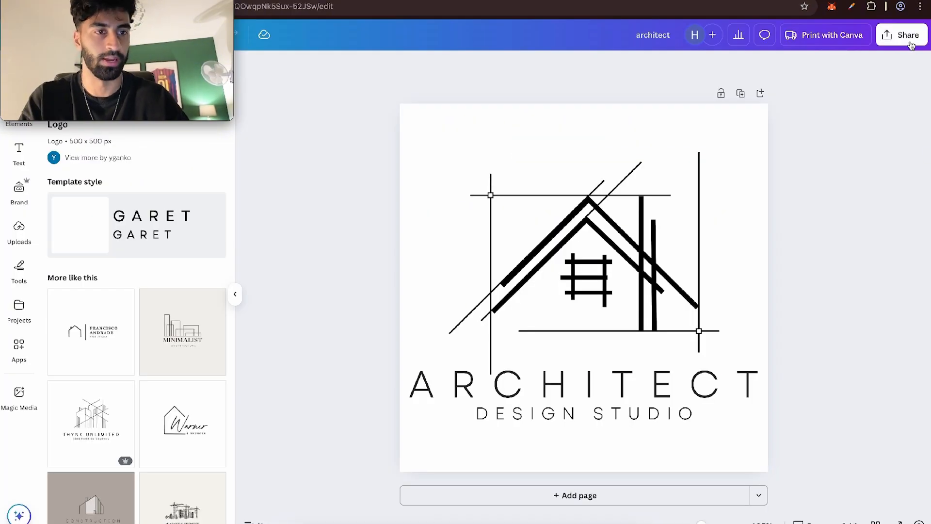
- Download the logo as a PNG at size 1 with a transparent background, saving the download settings
left_click(912, 44)
left_click(735, 260)
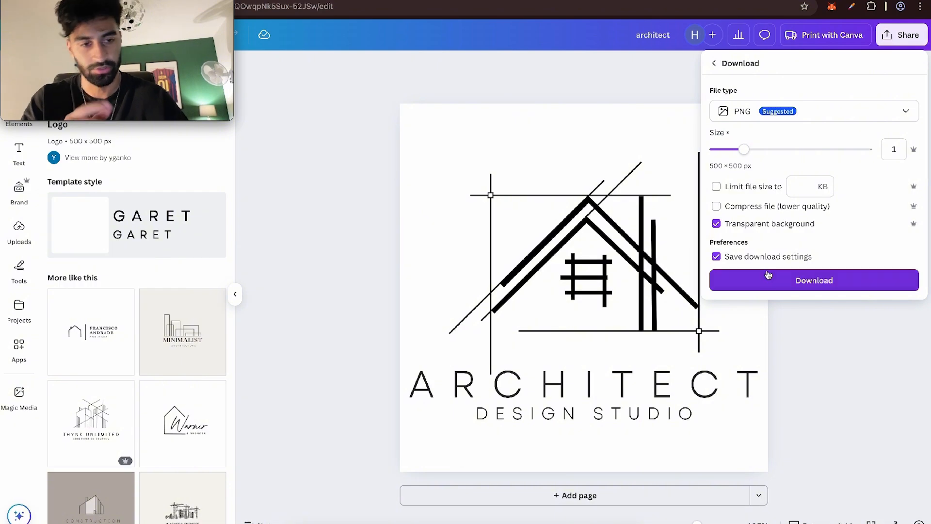
- Open the remove.bg background removal site in a new tab and return to the logo design
key("super+t")
type("ba")
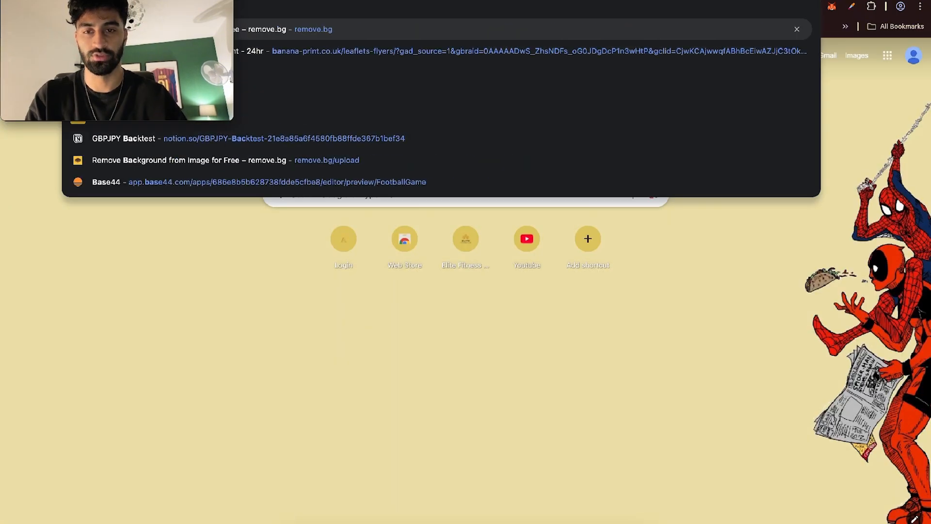
key("Return")
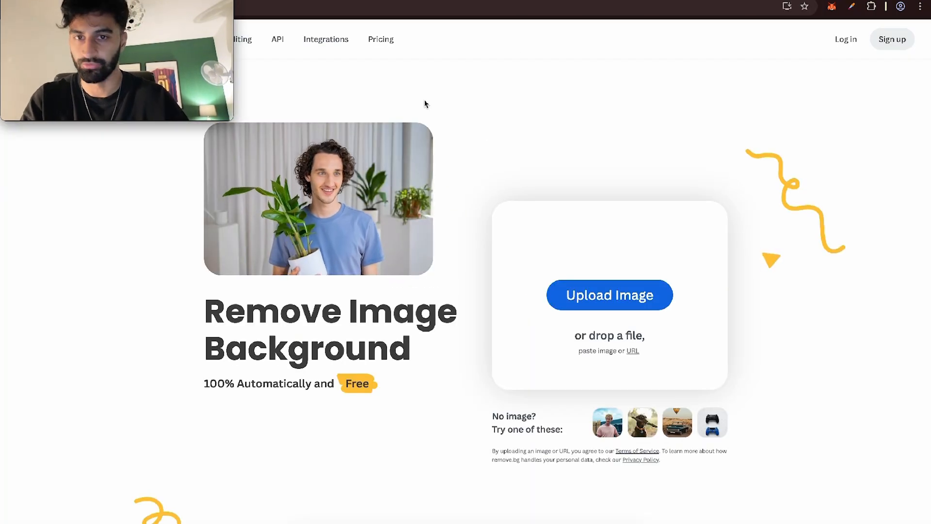
key("ctrl+shift+Tab")
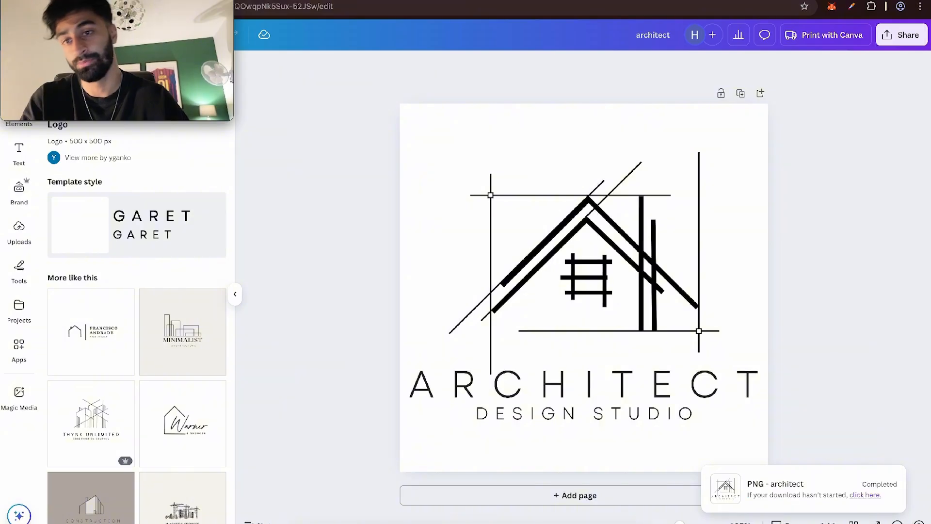
- Switch to the website page builder, upload architect.png, and set it as the navigation menu's brand logo
key("ctrl+shift+Tab")
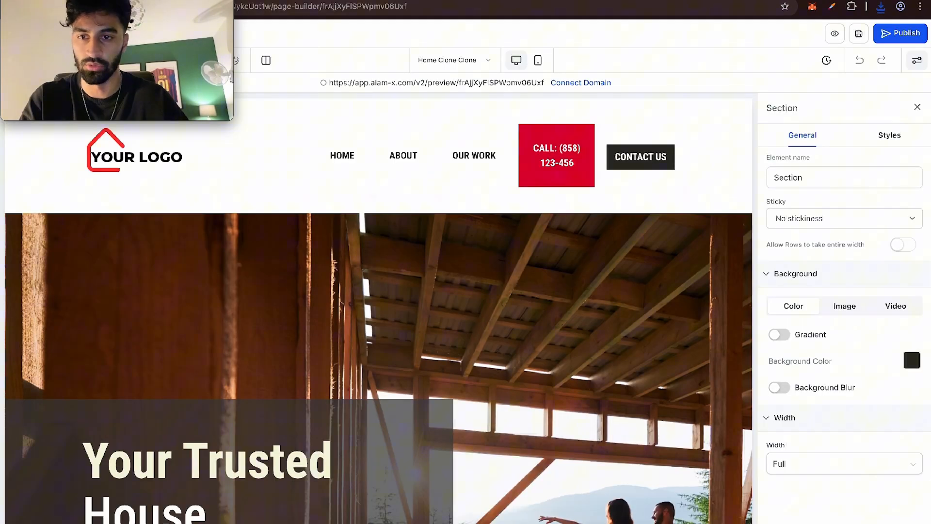
left_click(107, 151)
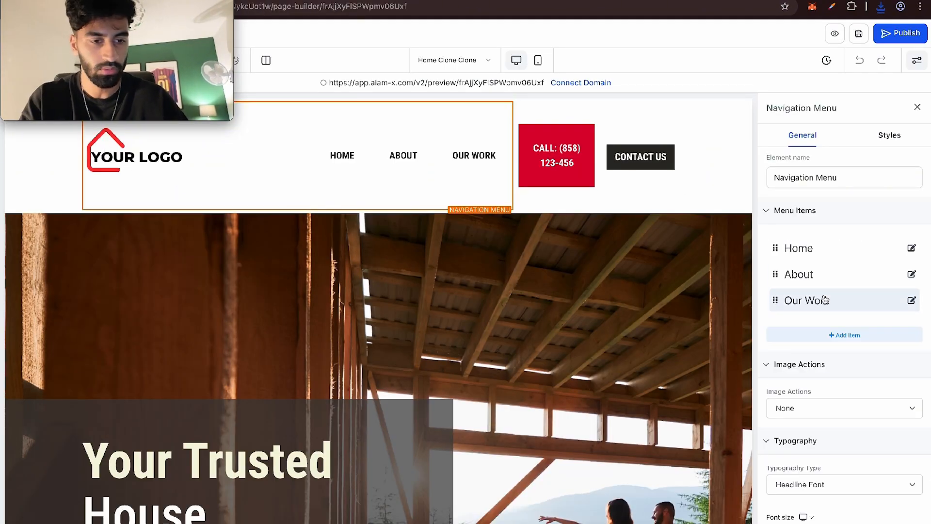
scroll(825, 299, "down", 8)
scroll(824, 299, "down", 3)
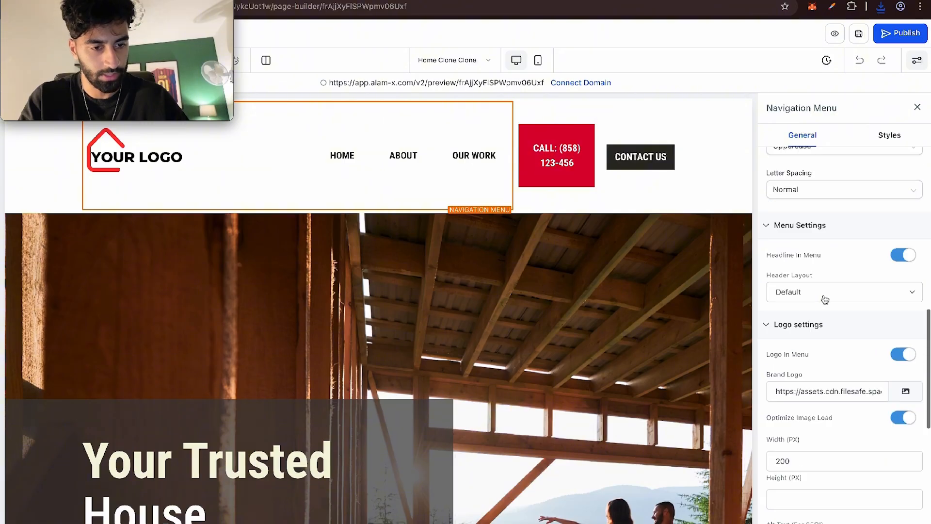
left_click(906, 392)
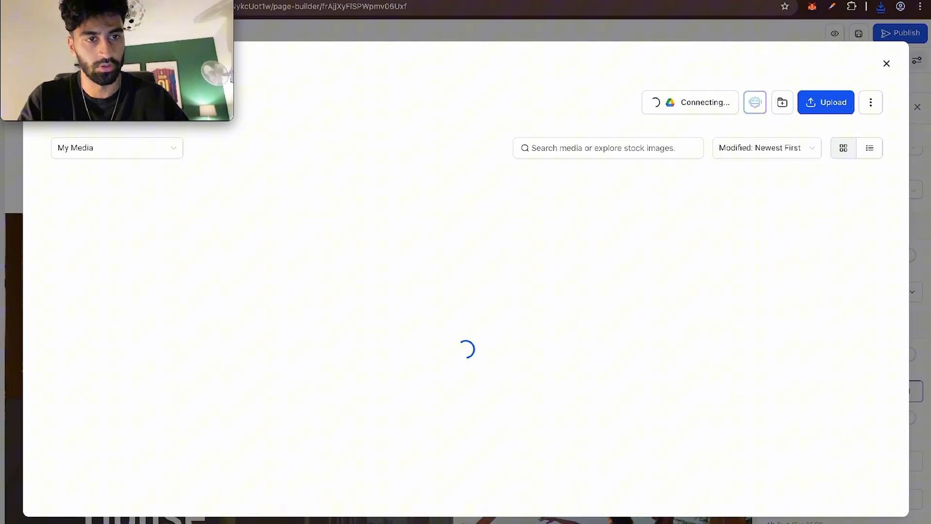
left_click(881, 6)
left_click_drag(759, 57, 401, 244)
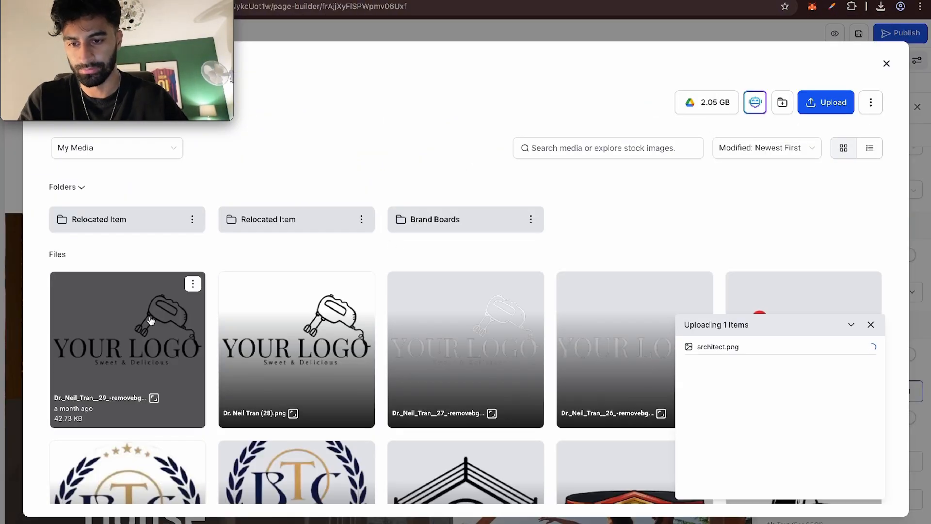
left_click(117, 316)
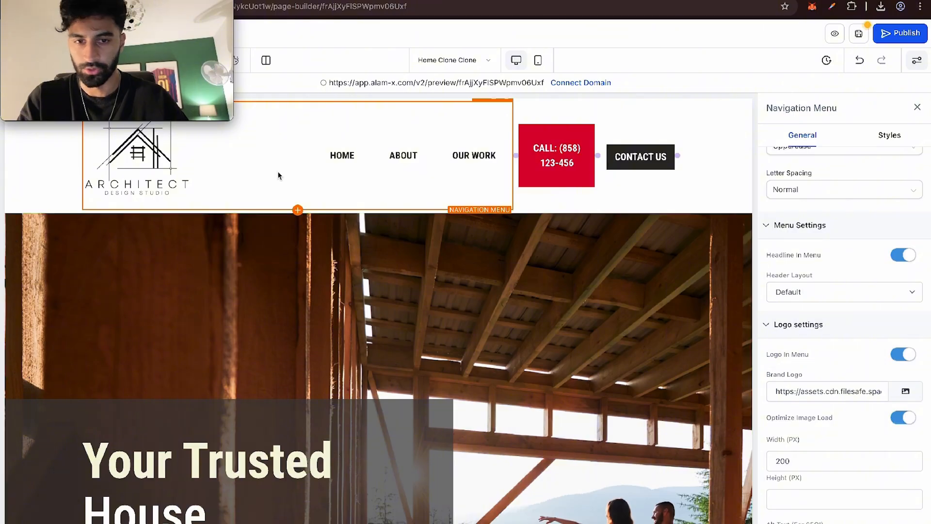
left_click(917, 107)
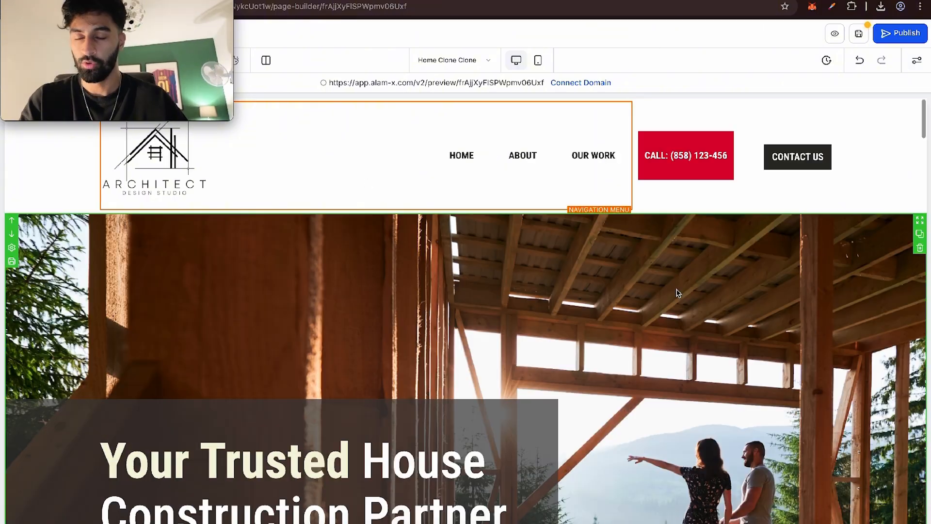
- Change the text of the red call button in the page header to GET A FREE QUOTE
left_click(698, 156)
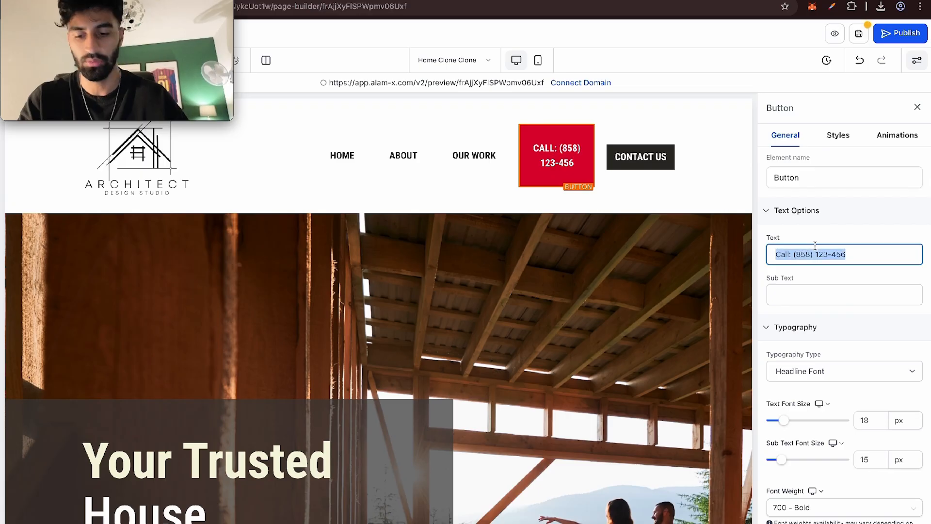
type("GET A FRE")
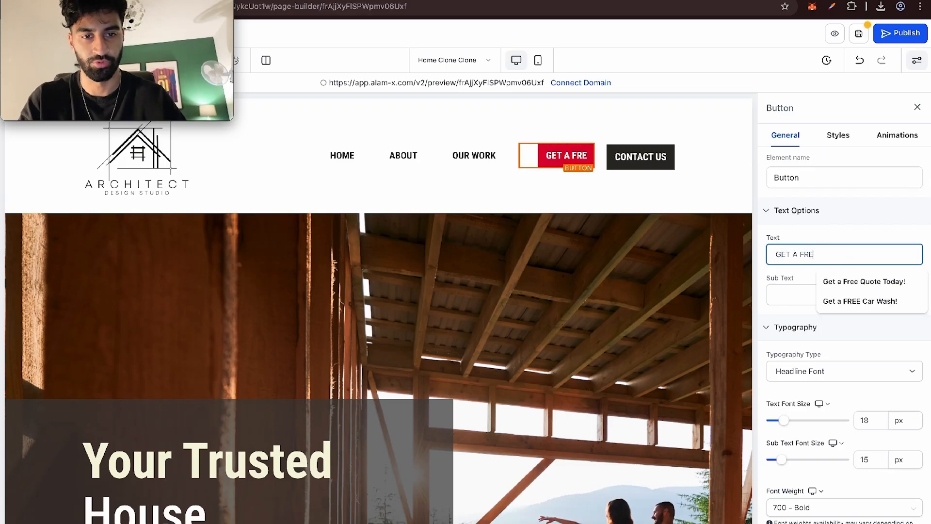
type("E QU")
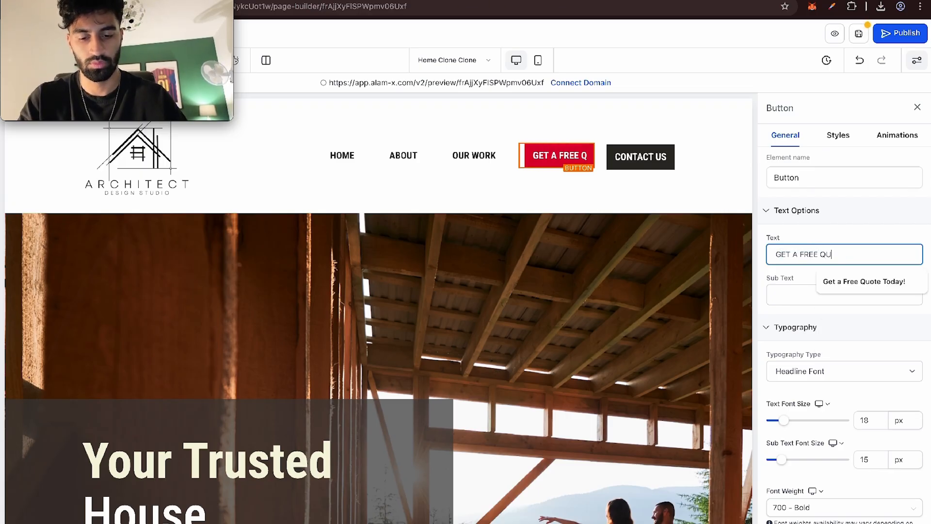
type("OTE")
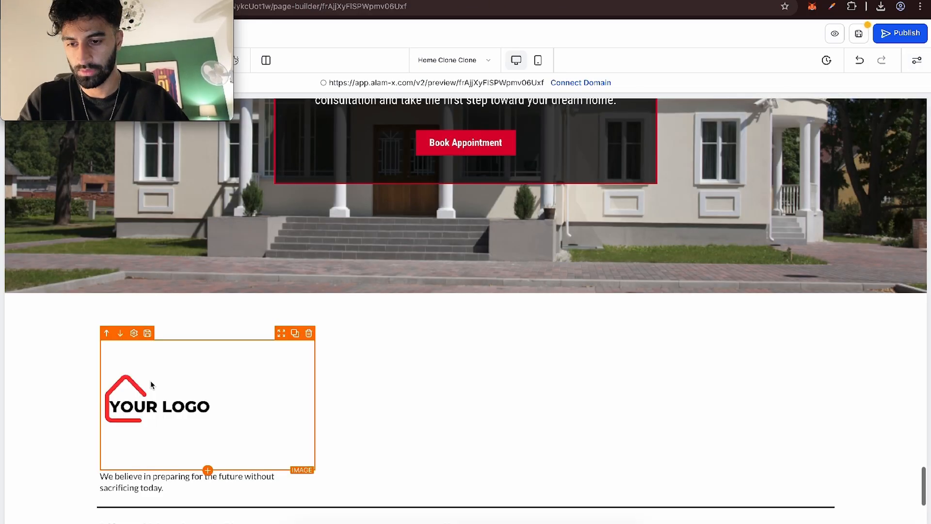
- Replace the placeholder logo image in the page footer with the uploaded architect logo
left_click(151, 381)
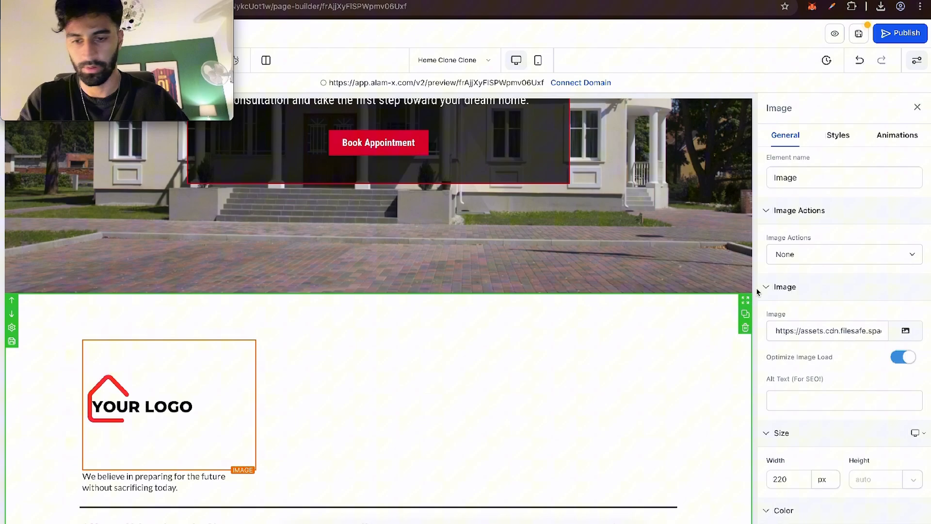
left_click(919, 341)
left_click(126, 347)
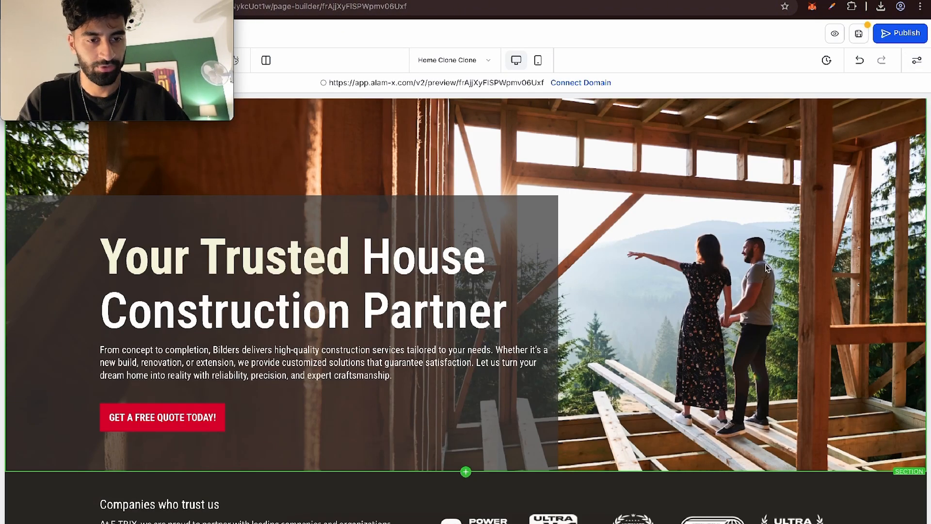
- Switch to Canva and create a new blank YouTube Thumbnail design
scroll(742, 296, "up", 3)
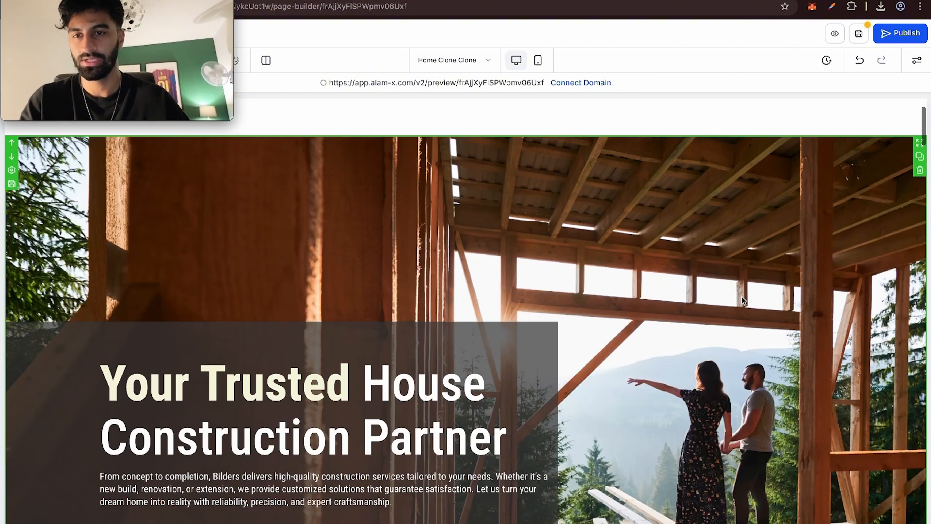
scroll(742, 297, "up", 2)
scroll(742, 297, "down", 3)
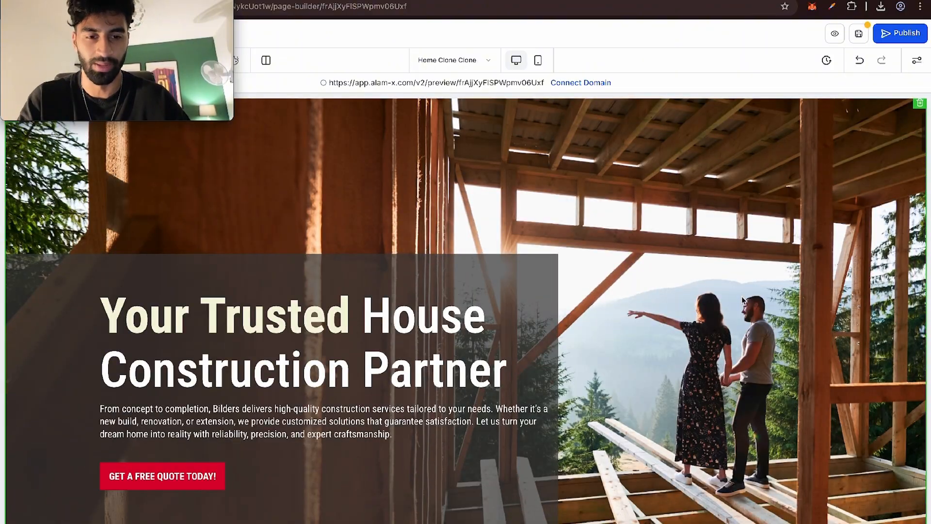
left_click(670, 330)
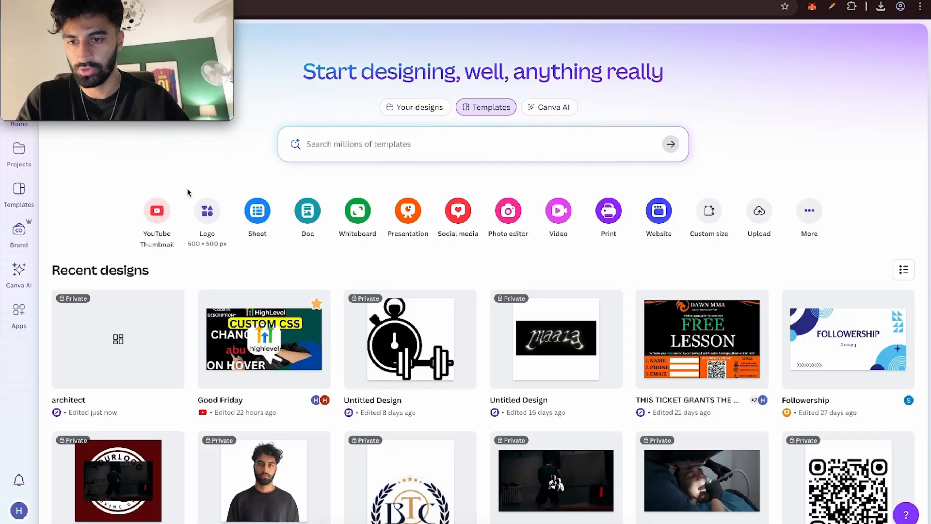
left_click(159, 211)
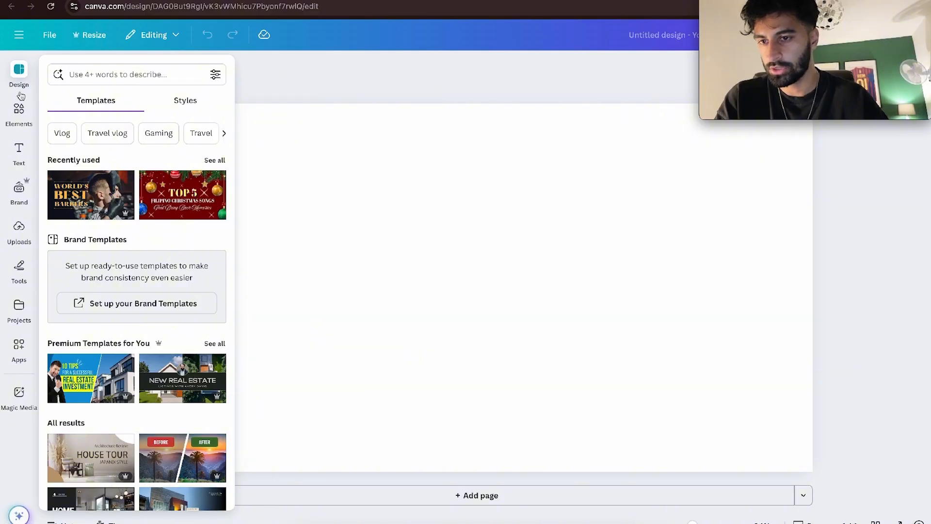
- Search elements for construction videos and add the silhouetted worker clip and the clip of three workers reading plans
left_click(19, 105)
type("CONS")
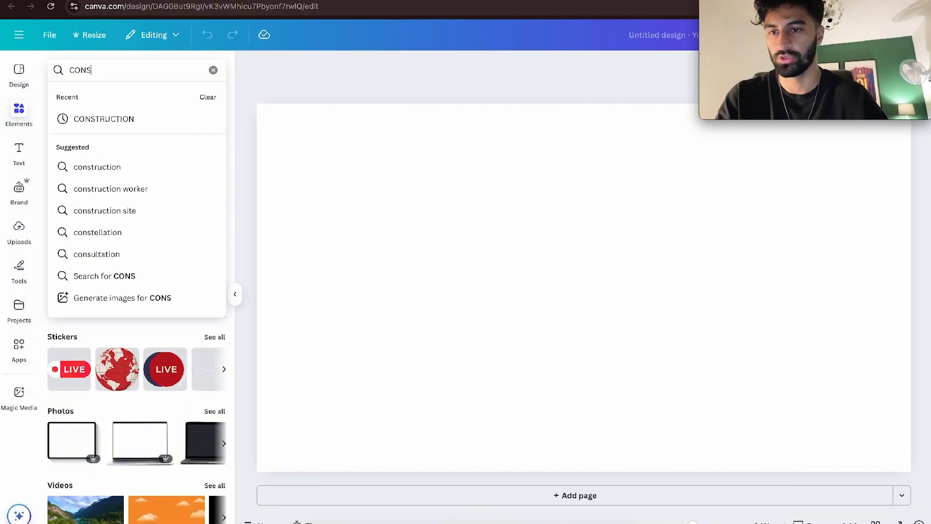
left_click(97, 168)
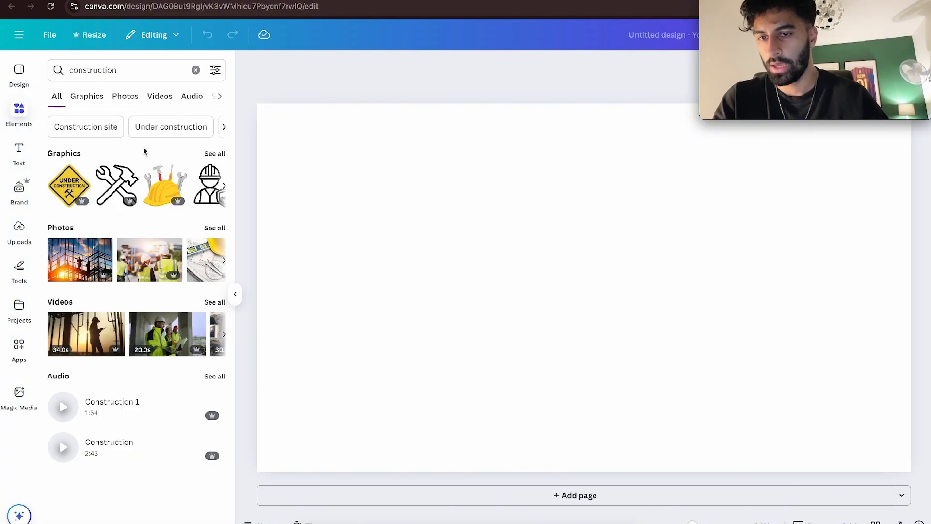
left_click(160, 97)
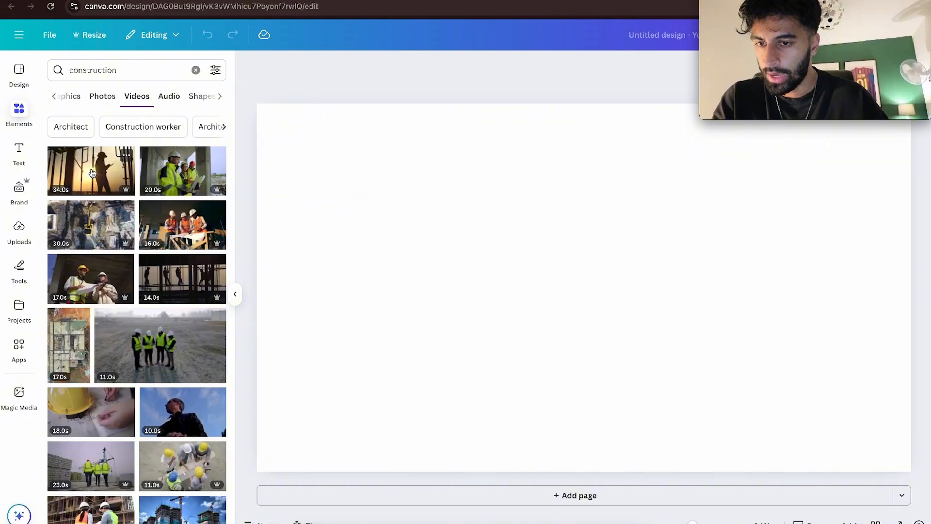
left_click(92, 173)
left_click(183, 225)
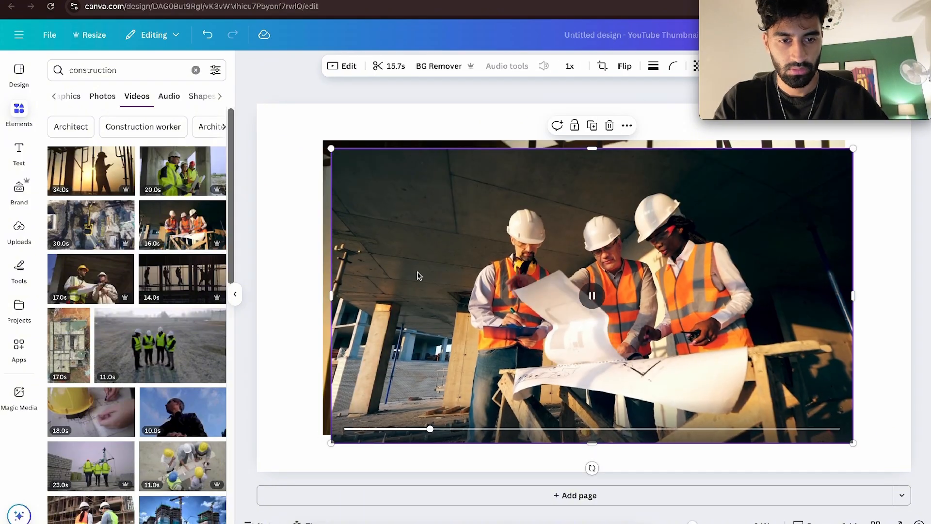
- Delete the silhouetted worker clip and scale the clip of three workers to fill the whole page
left_click_drag(416, 273, 426, 332)
left_click(437, 177)
key("Delete")
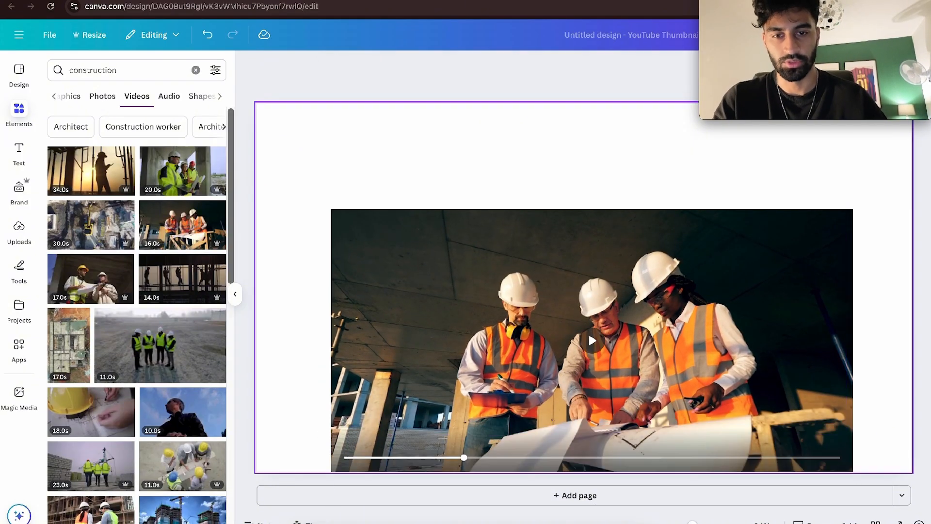
left_click_drag(438, 229, 372, 137)
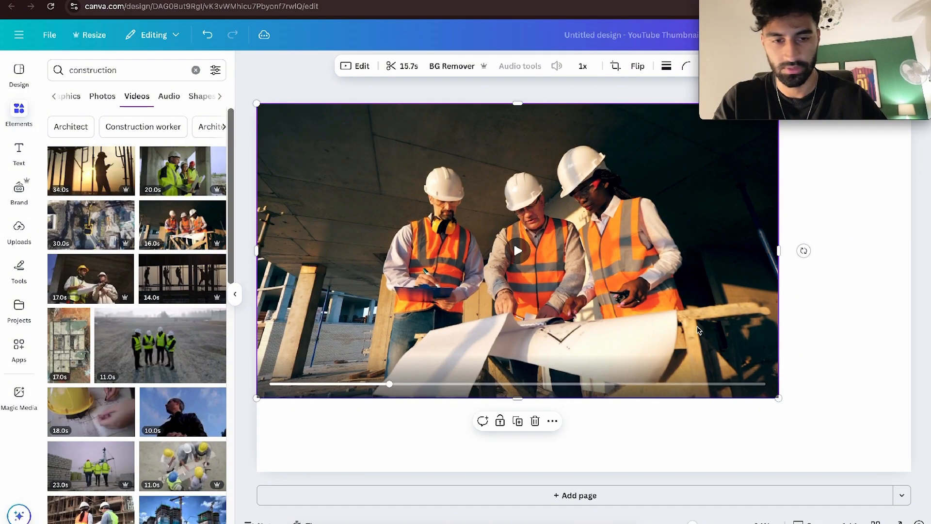
left_click_drag(778, 396, 911, 473)
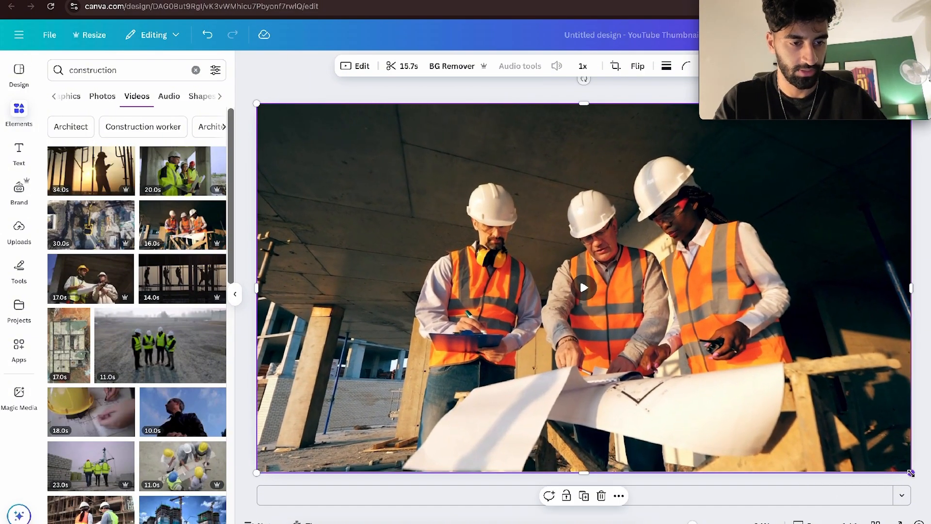
- Download the thumbnail design as an MP4 video at 720p quality
left_click(728, 90)
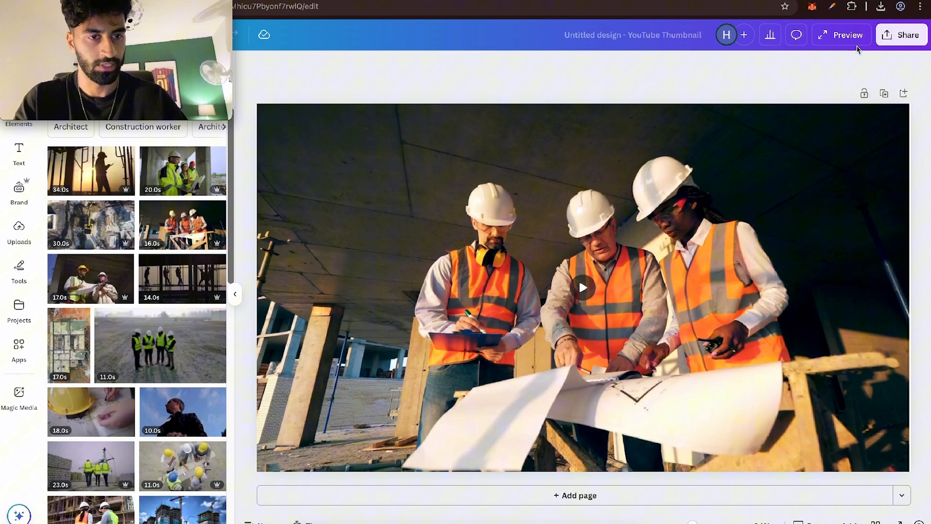
left_click(889, 43)
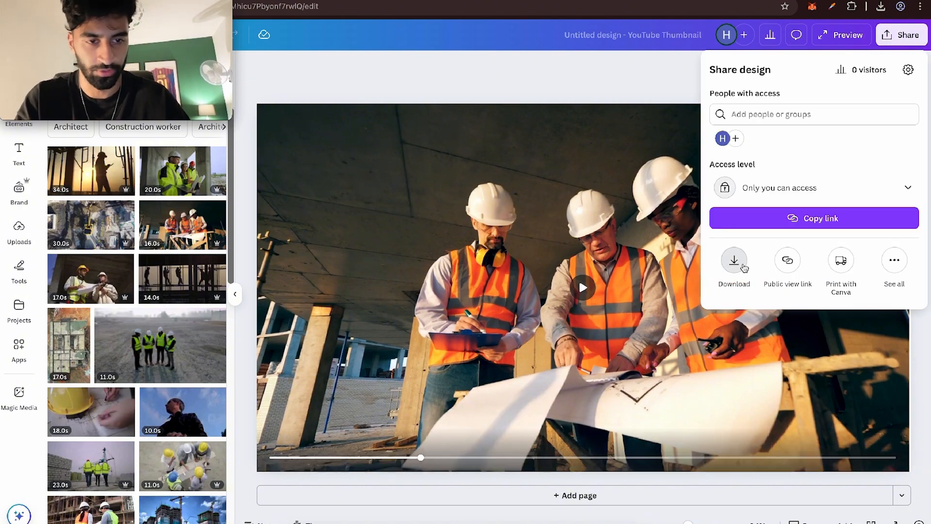
left_click(745, 267)
left_click(786, 111)
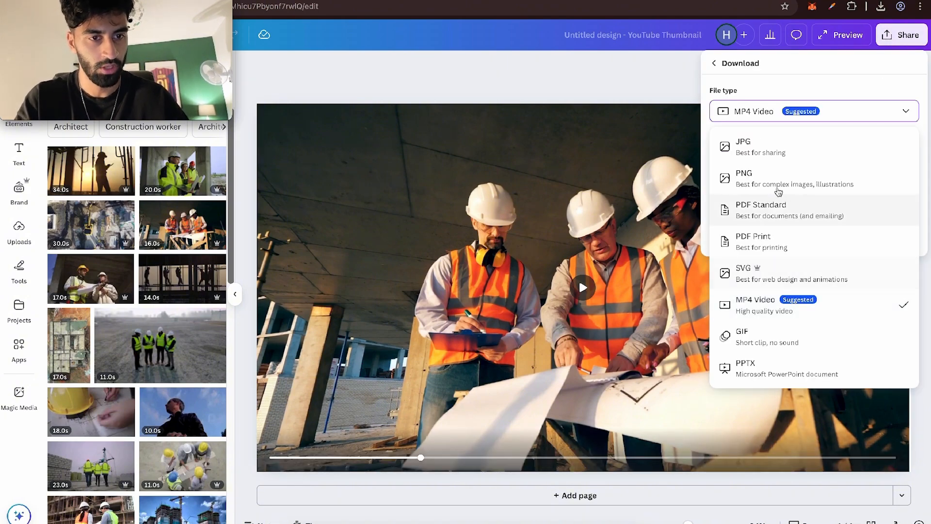
left_click(771, 336)
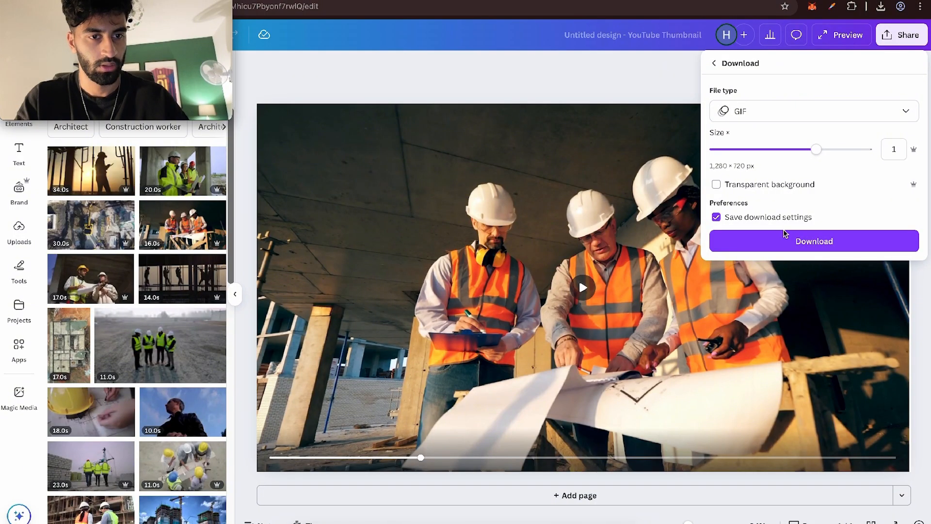
left_click(769, 117)
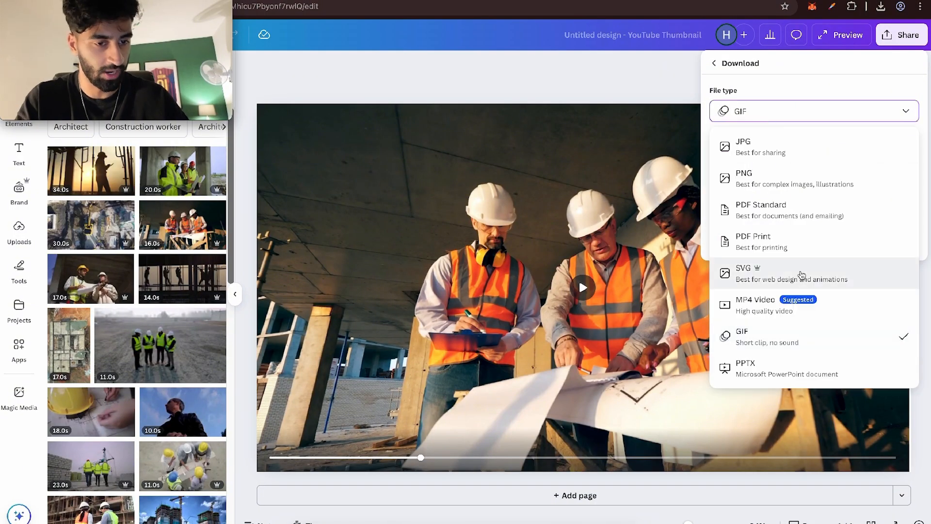
left_click(777, 305)
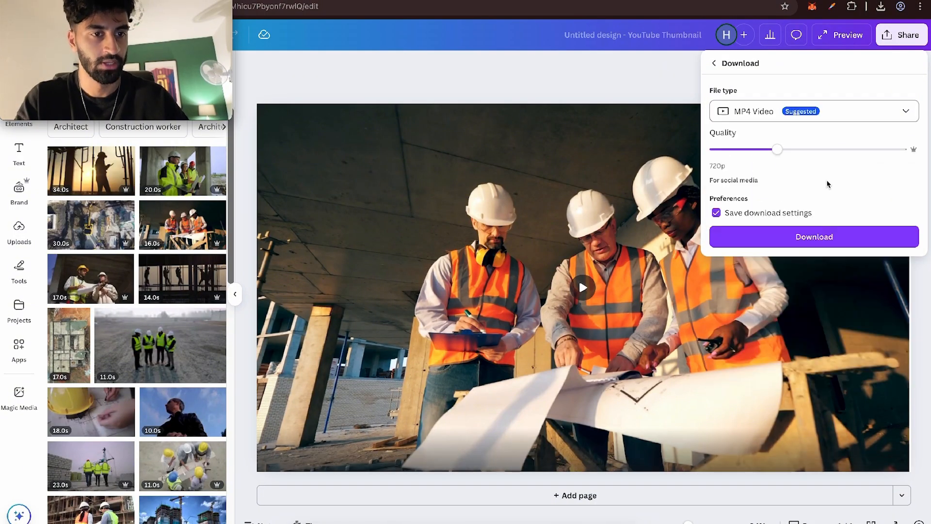
left_click(781, 242)
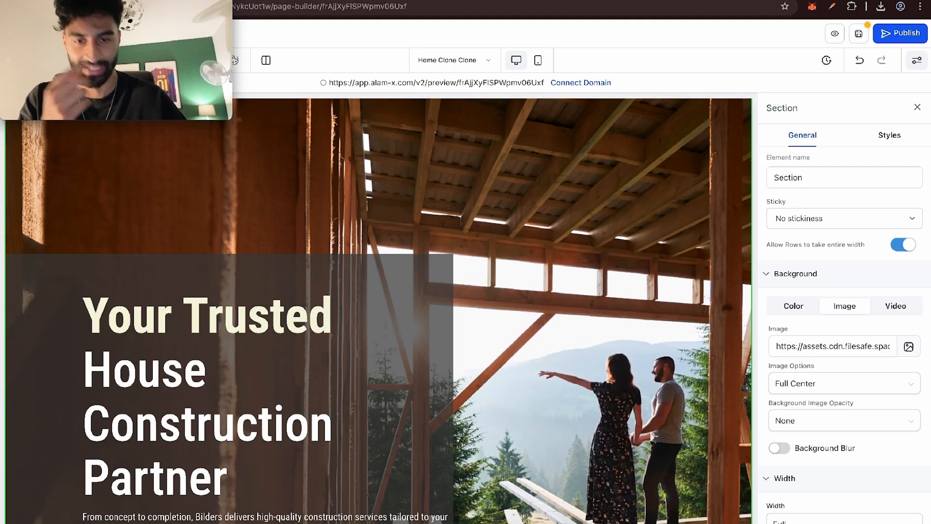
- Switch to the page builder, upload Untitled design (3).mp4 to the media library and use it as the hero section's background video
scroll(460, 302, "up", 2)
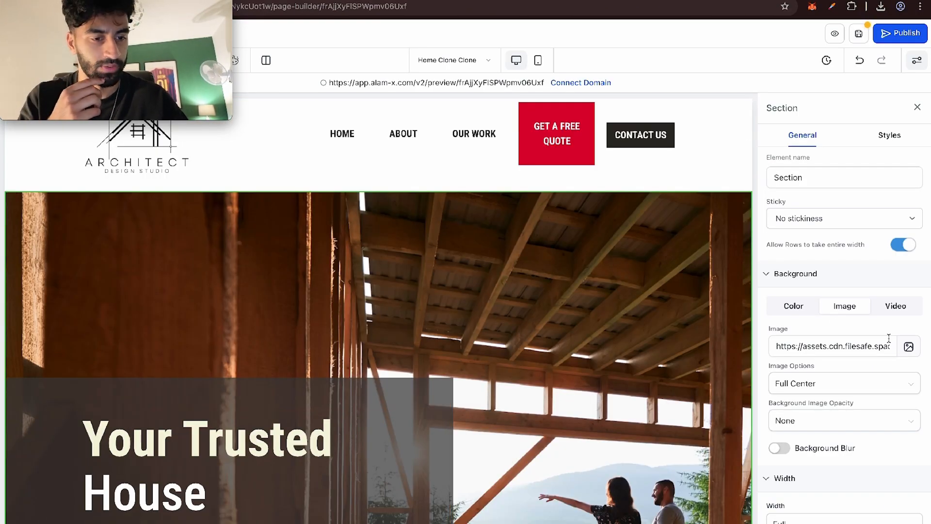
left_click(899, 307)
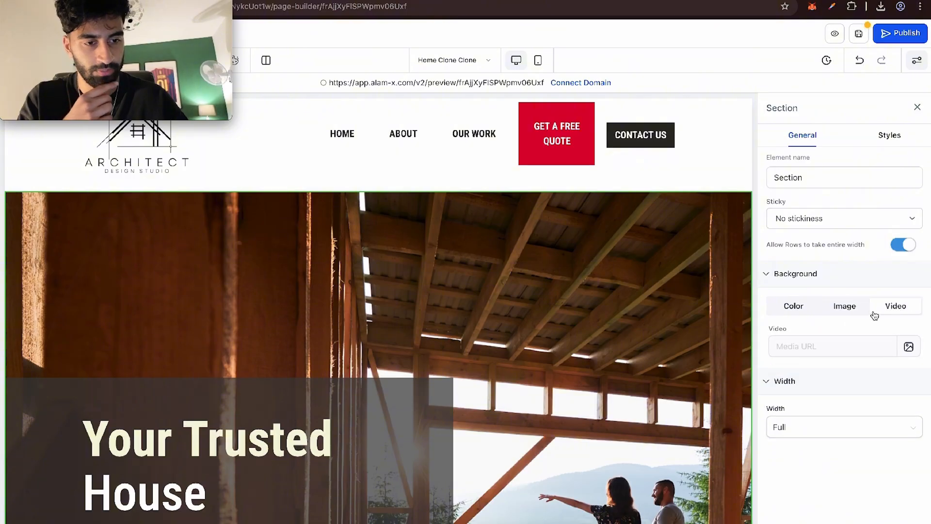
scroll(502, 267, "down", 3)
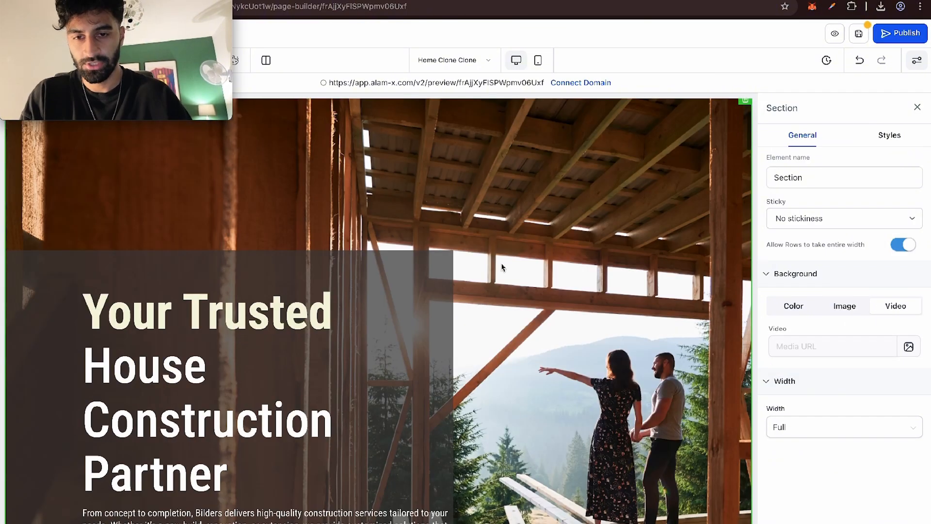
left_click(885, 14)
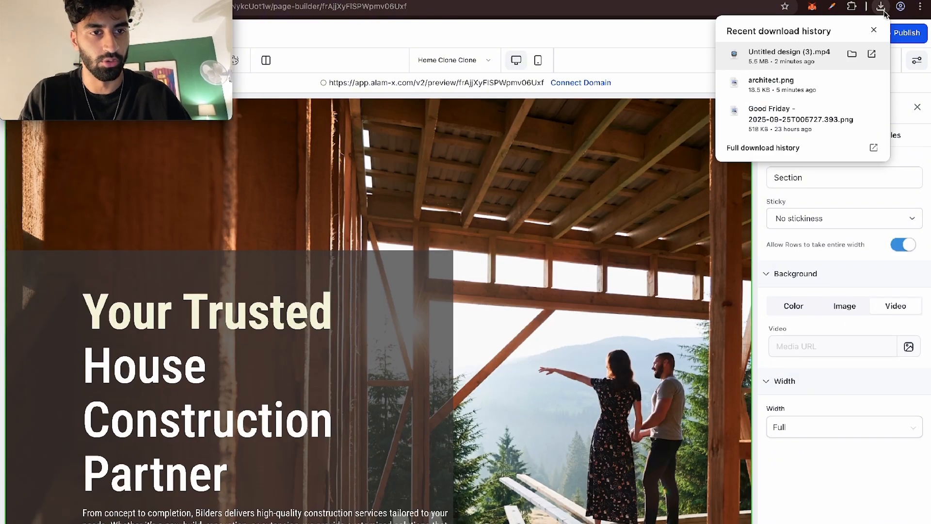
left_click(885, 14)
left_click(907, 346)
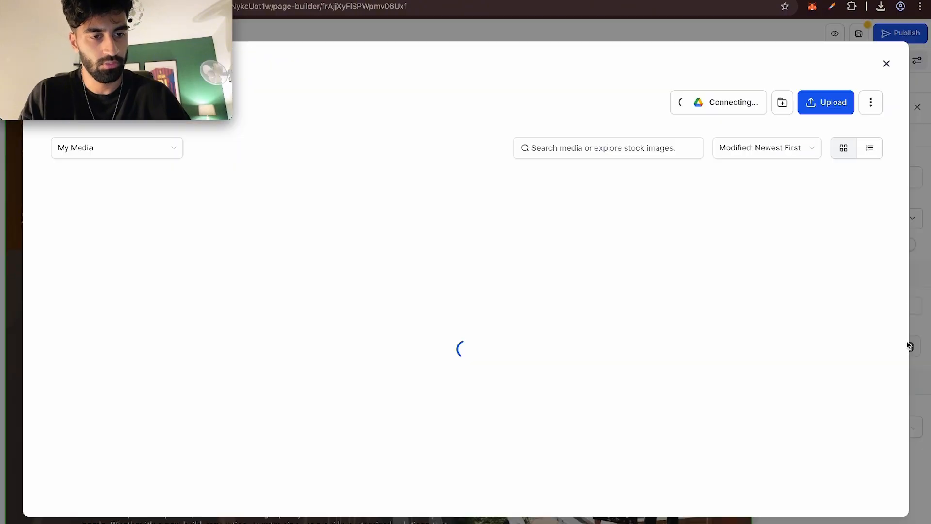
left_click(880, 7)
left_click_drag(748, 58, 100, 354)
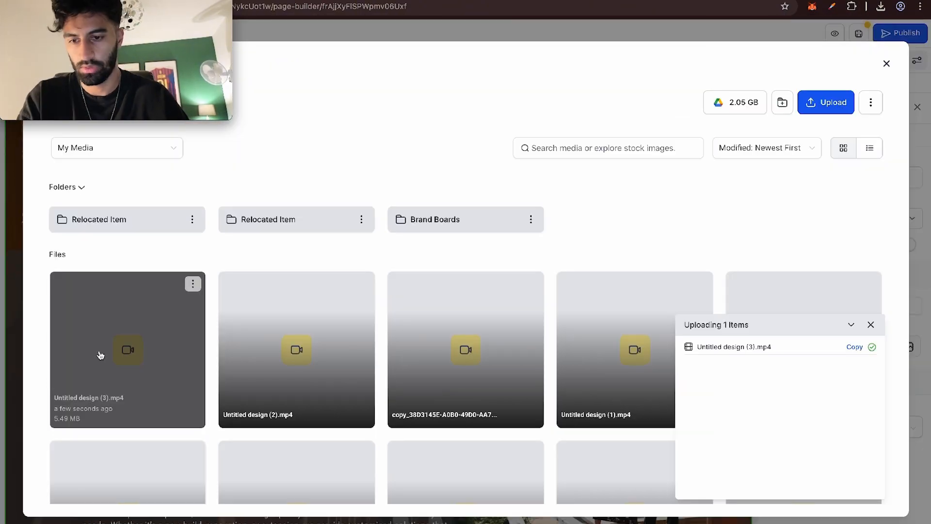
left_click(163, 338)
scroll(183, 223, "up", 3)
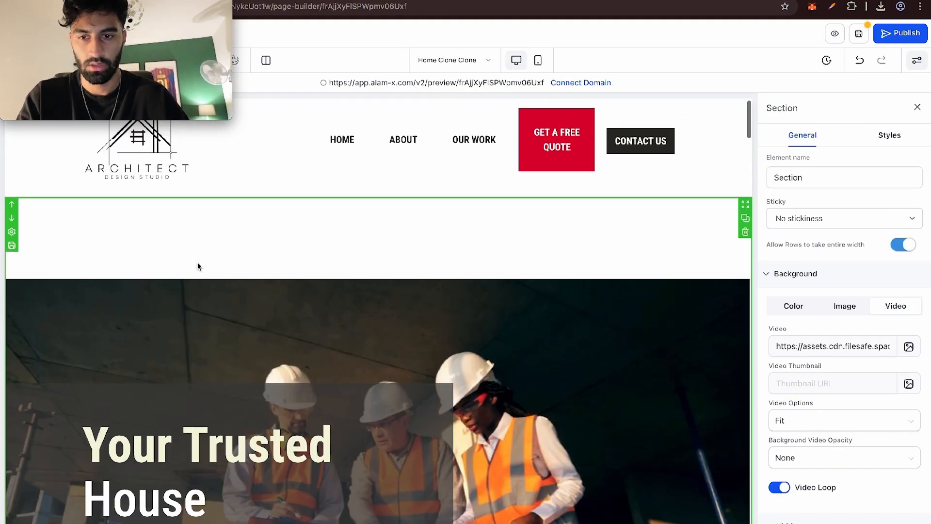
- Set the hero background video's display option to Fill and check the section's appearance
scroll(224, 305, "down", 2)
scroll(825, 408, "down", 2)
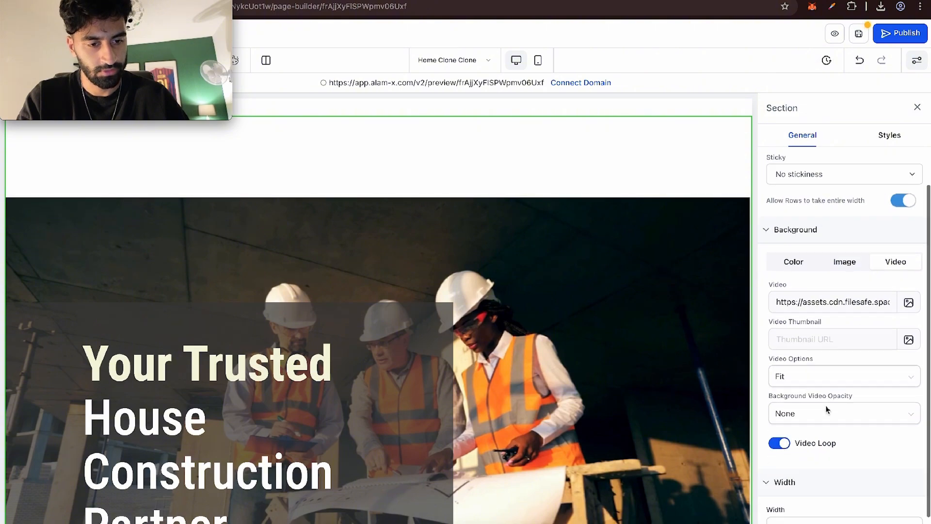
left_click(810, 368)
left_click(819, 409)
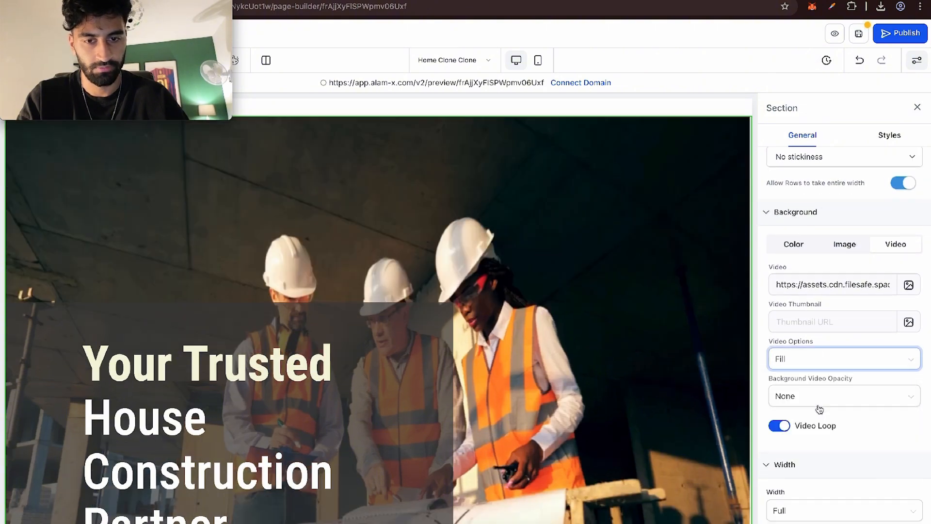
scroll(688, 289, "up", 2)
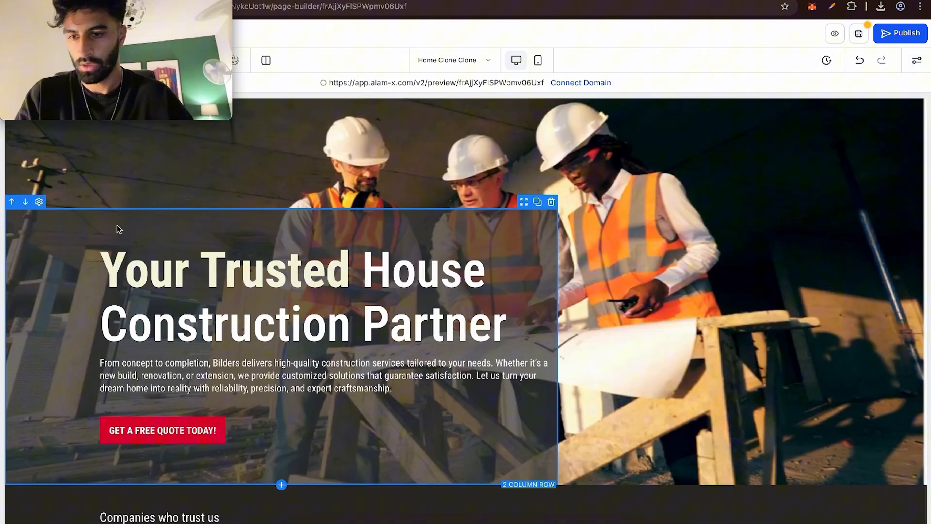
scroll(566, 170, "up", 4)
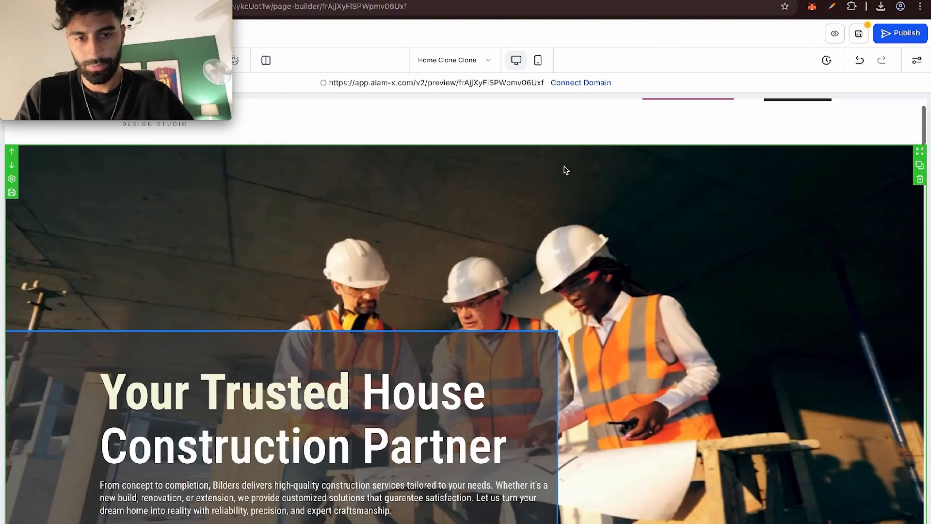
scroll(566, 170, "down", 3)
scroll(565, 170, "down", 2)
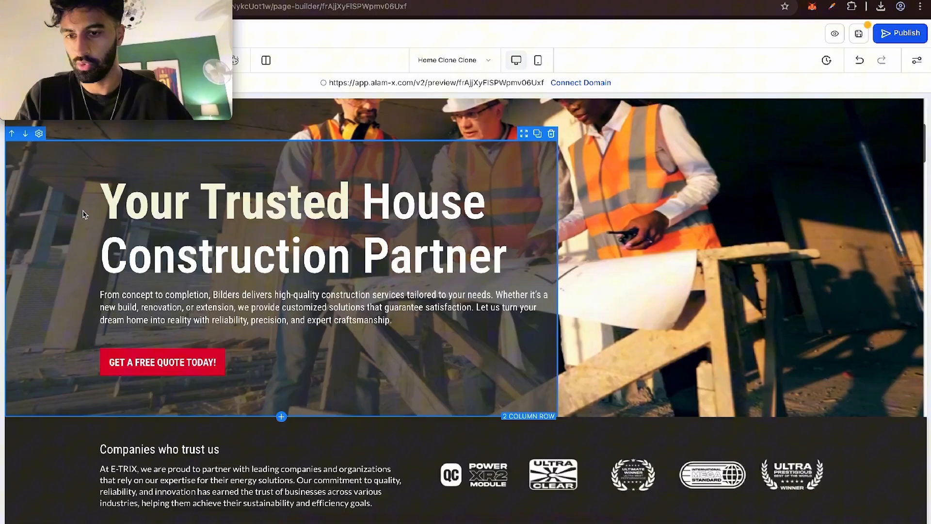
- Enable background blur on the hero headline's two-column row and clear its background image URL
left_click(31, 177)
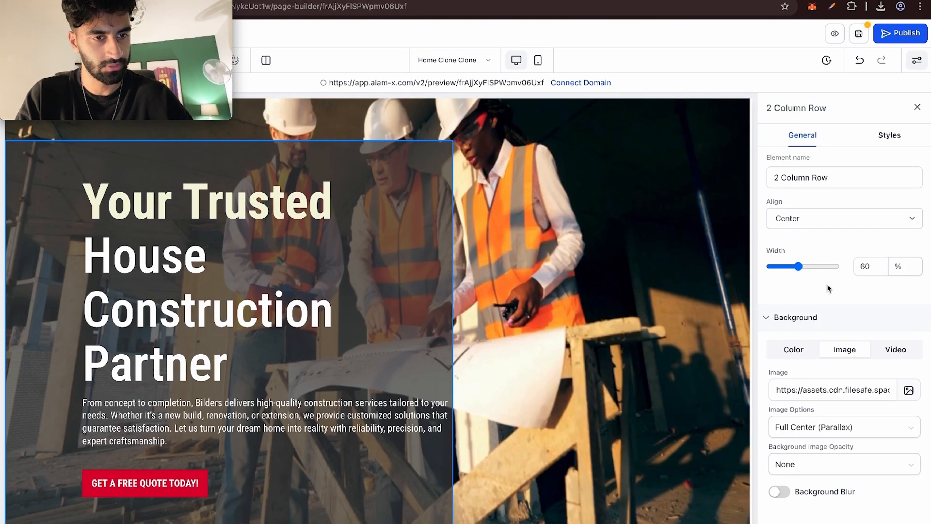
double_click(835, 352)
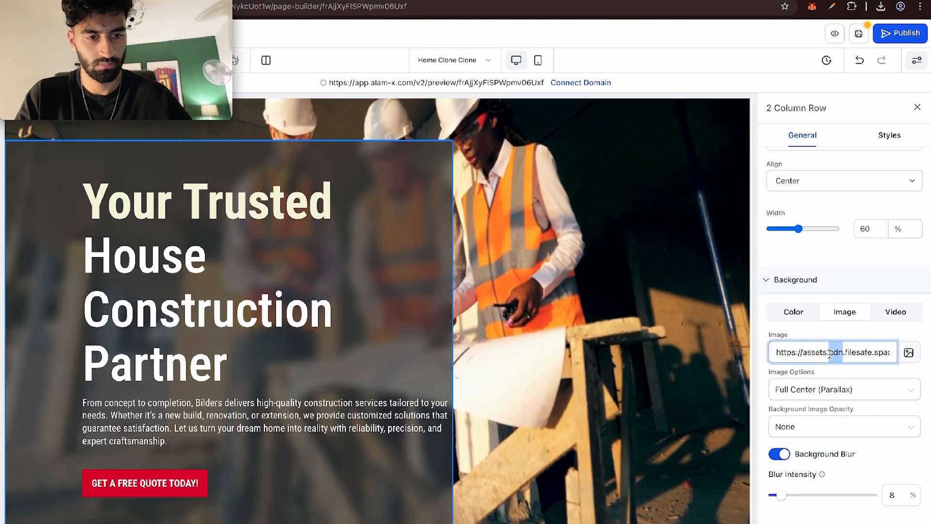
key("super+a")
key("super+v")
key("super+a")
key("BackSpace")
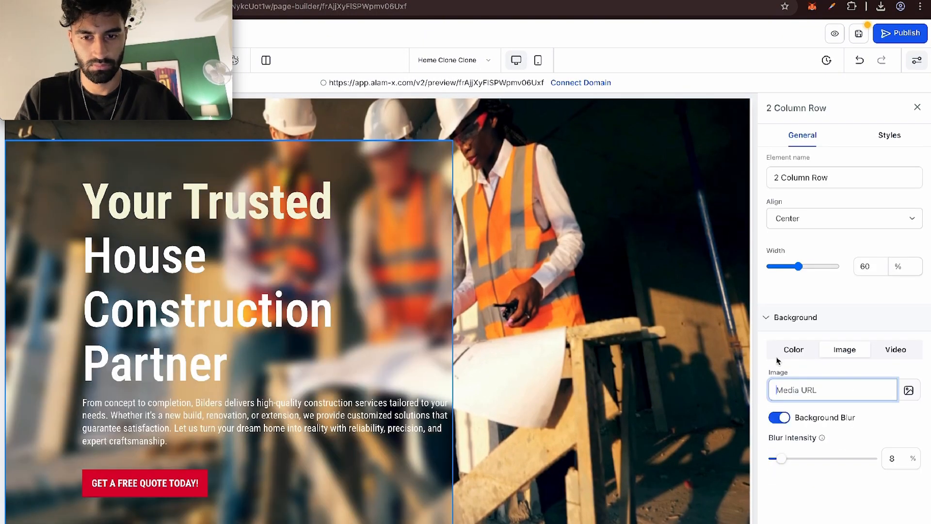
- Set the headline row's background colour to the default Overlay swatch, rgba(0, 0, 0, 0.5)
left_click(784, 347)
left_click(912, 404)
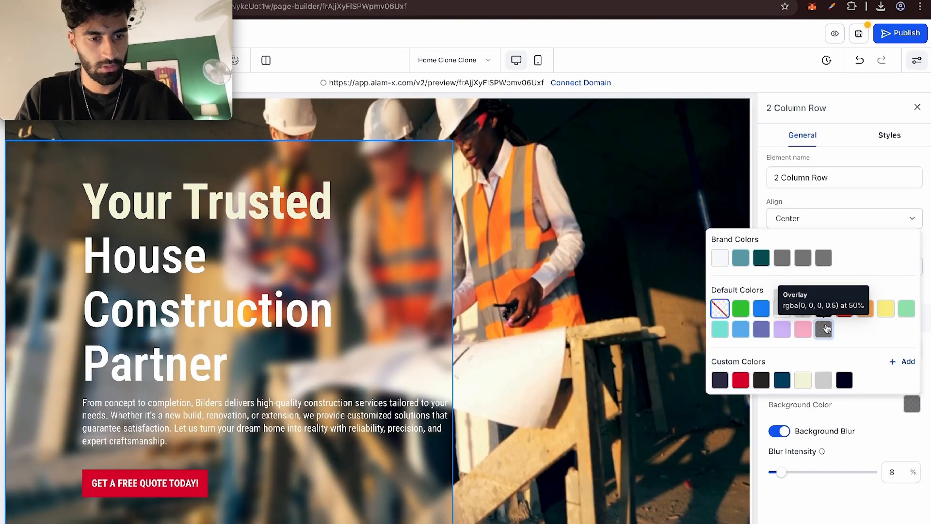
left_click(826, 329)
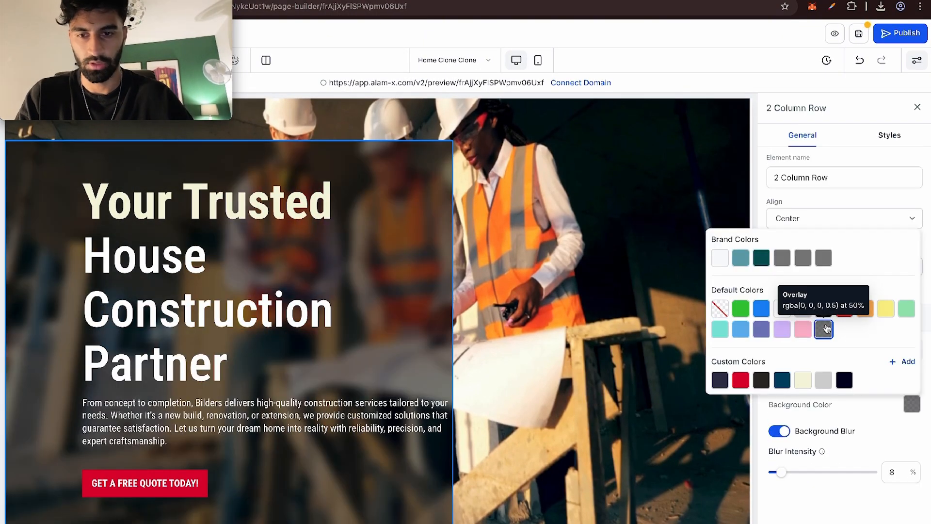
left_click(918, 107)
- Lower the background blur intensity of the headline row
scroll(753, 272, "up", 3)
scroll(723, 306, "down", 2)
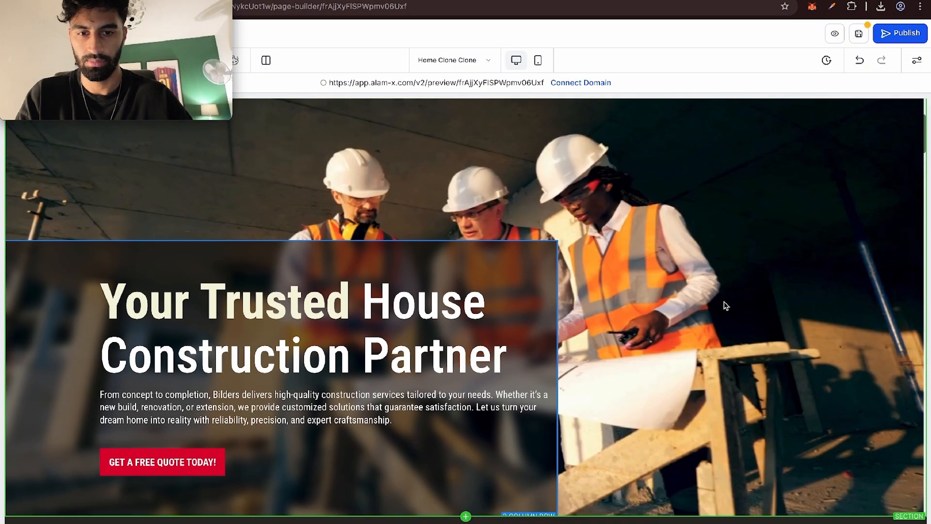
left_click(89, 380)
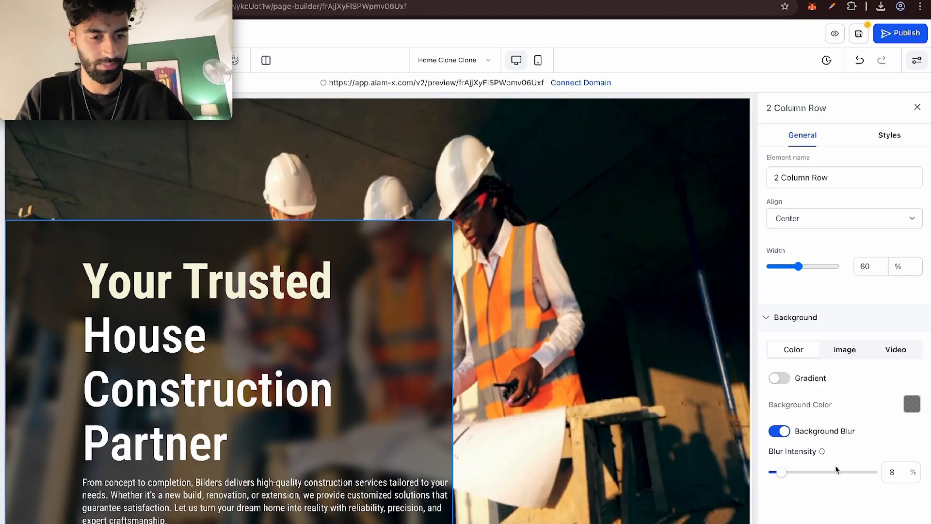
left_click_drag(776, 478, 765, 471)
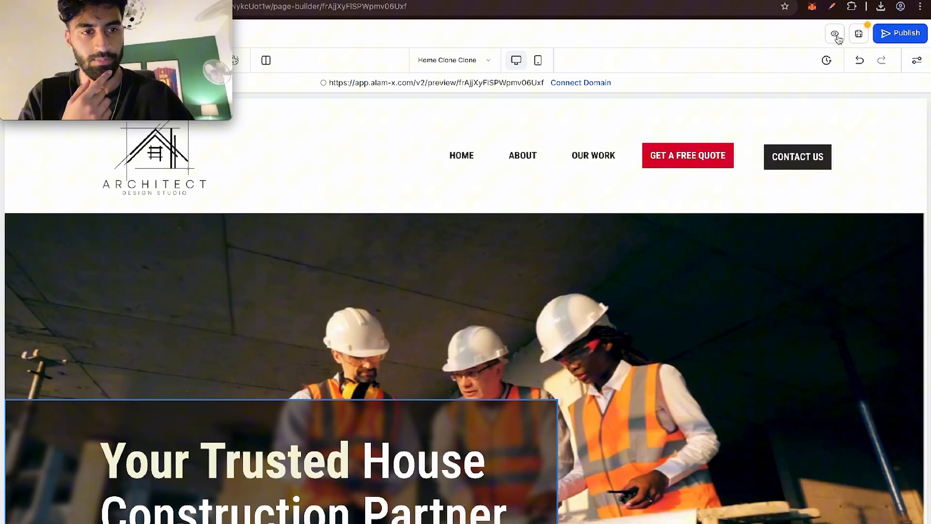
- Preview the page, accepting the SEO meta update, and review the hero video and the sections below it
left_click(836, 35)
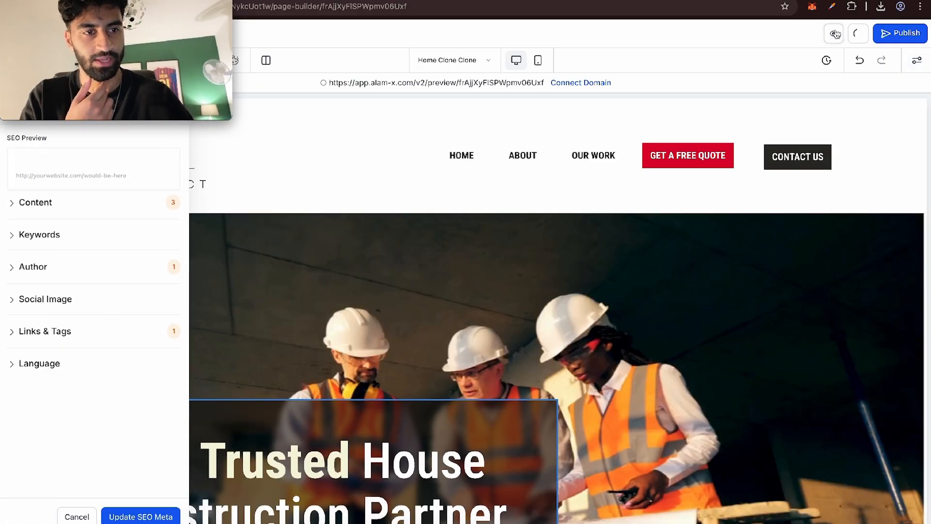
left_click(142, 515)
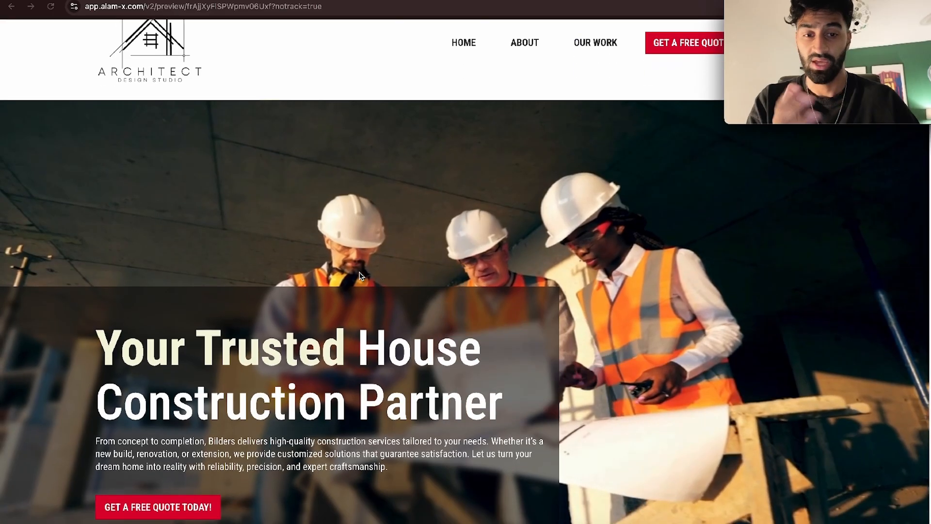
scroll(89, 283, "down", 4)
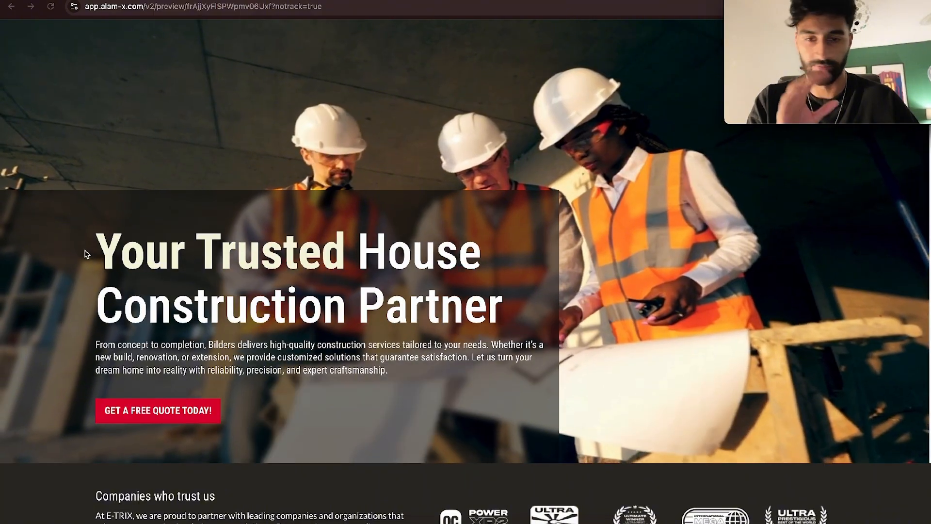
scroll(85, 262, "down", 5)
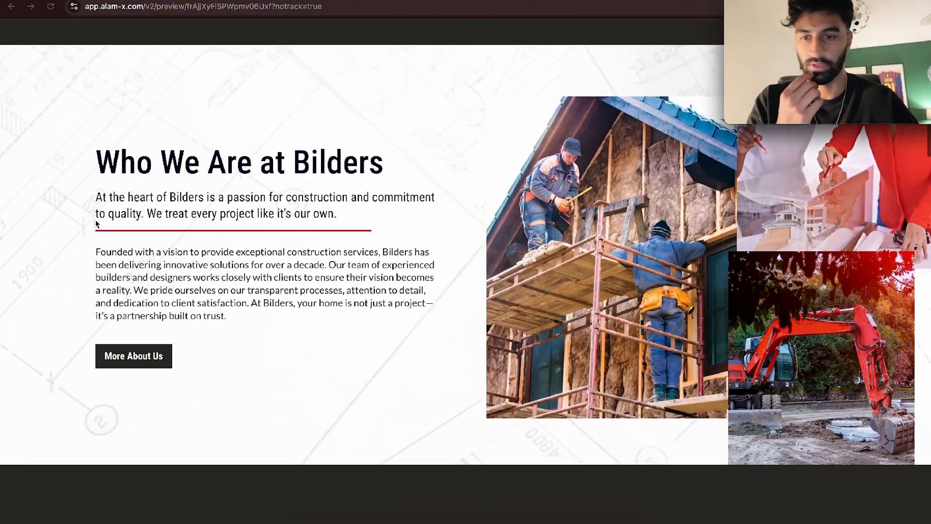
scroll(274, 345, "down", 1)
scroll(274, 345, "down", 6)
scroll(274, 345, "up", 7)
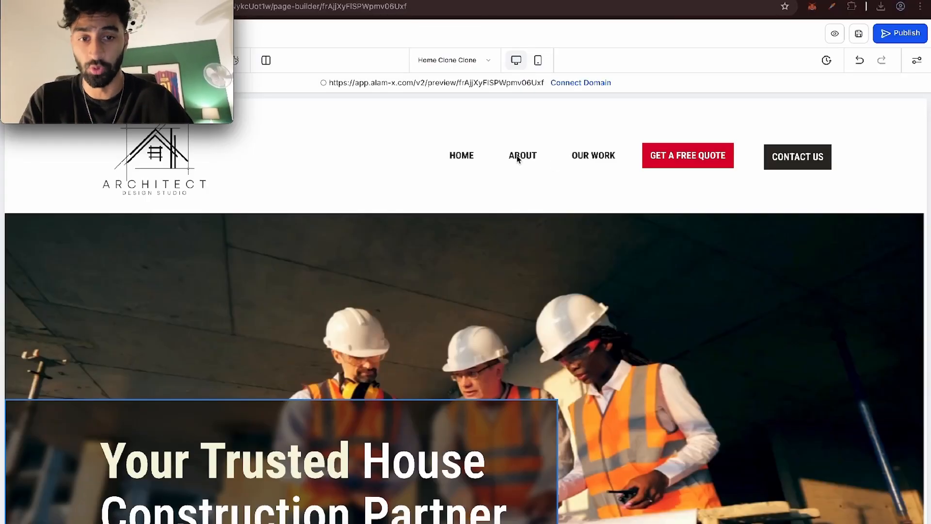
- Configure the navigation menu's Home item to go to a page, choose its destination page and submit
left_click(521, 156)
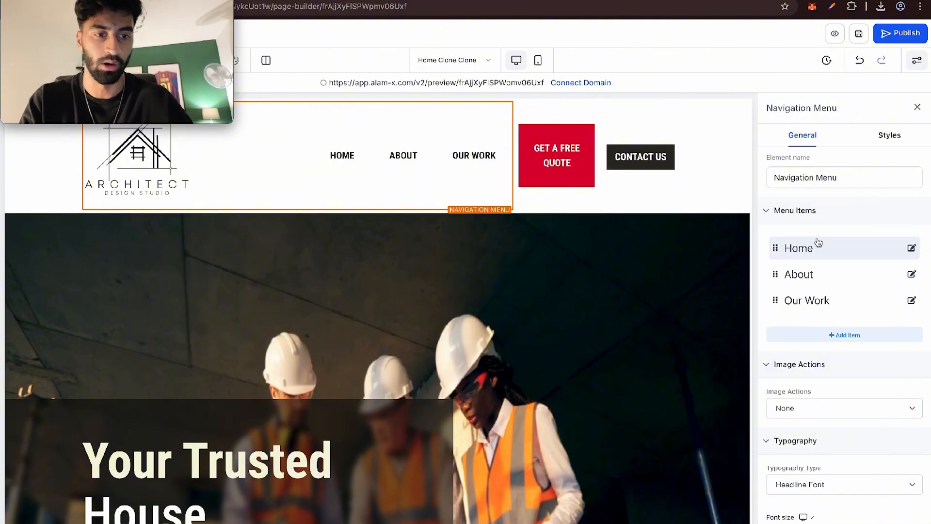
left_click(912, 248)
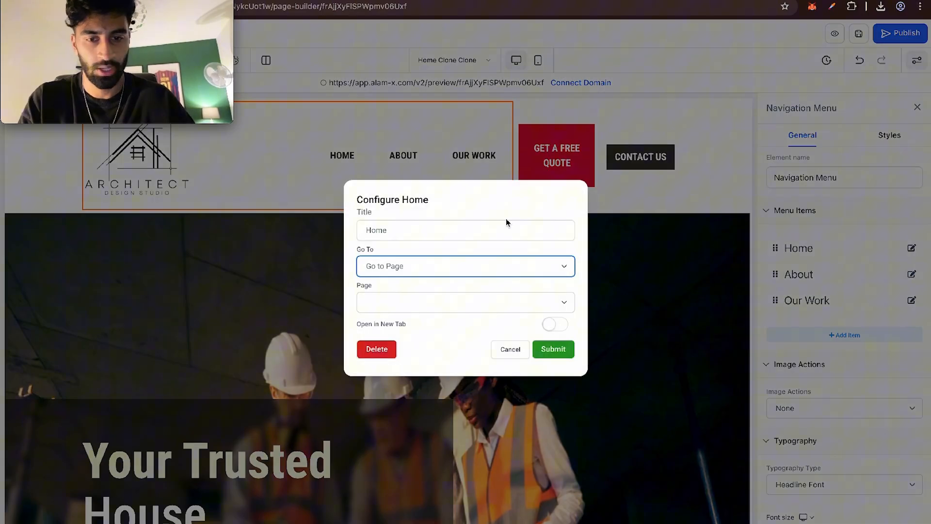
left_click(405, 311)
left_click(510, 305)
left_click(552, 348)
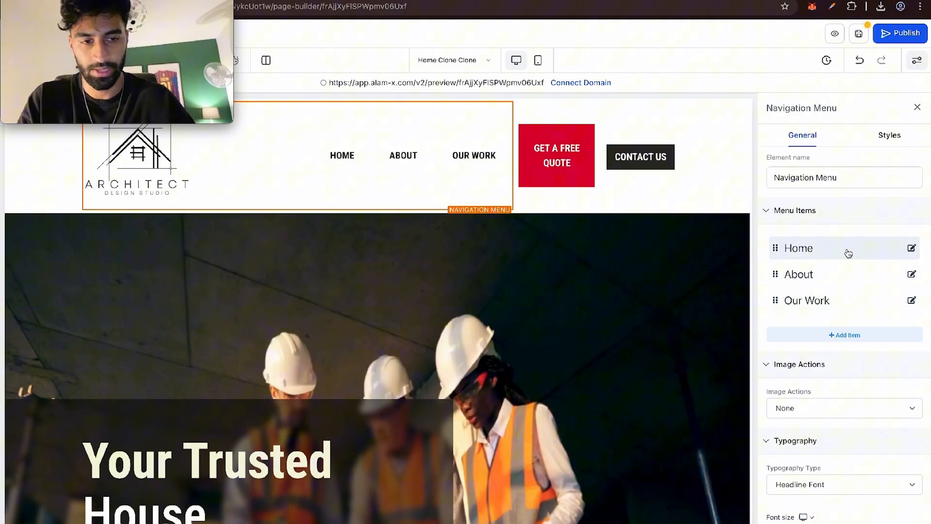
- Link the navigation menu's About item to the About page, and open the page choices for the Our Work item
left_click(912, 274)
left_click(429, 301)
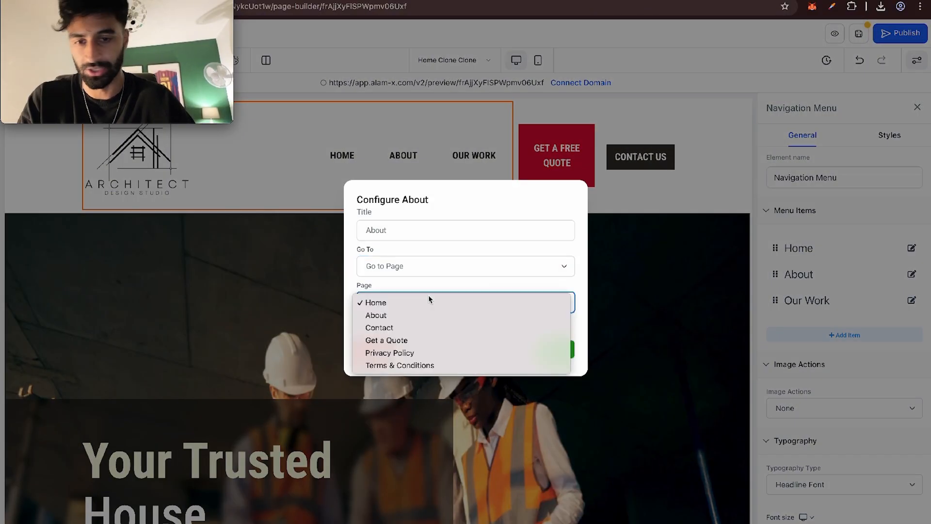
left_click(403, 316)
left_click(553, 349)
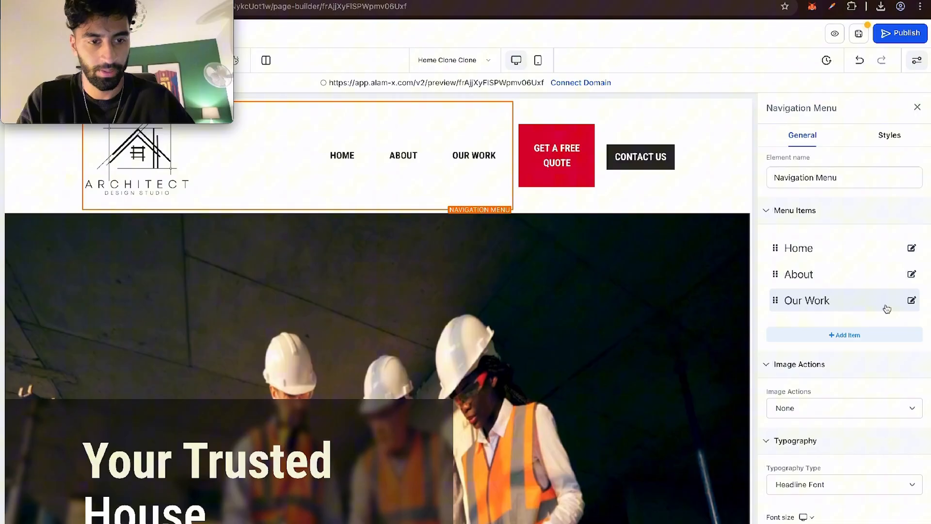
left_click(912, 300)
left_click(466, 303)
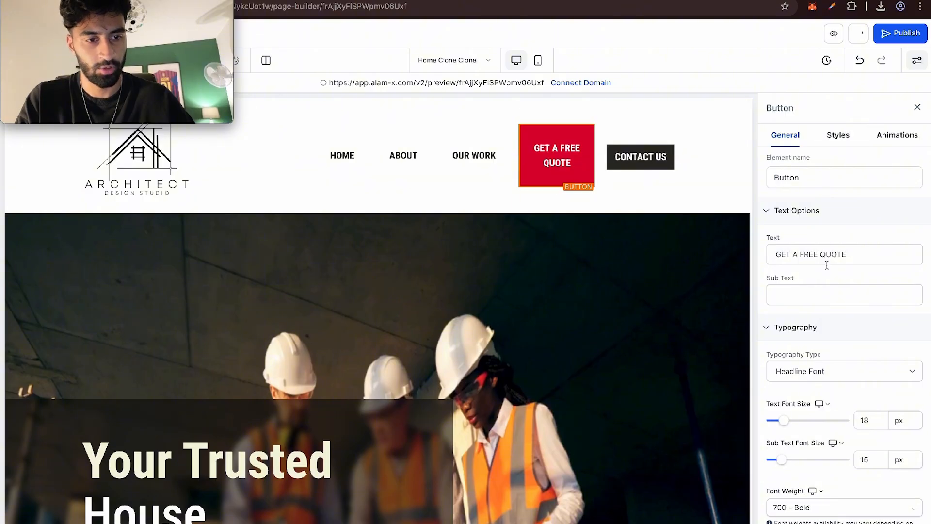
- Change the GET A FREE QUOTE button's action to Go to Page with Get a Quote as the destination
scroll(832, 309, "down", 10)
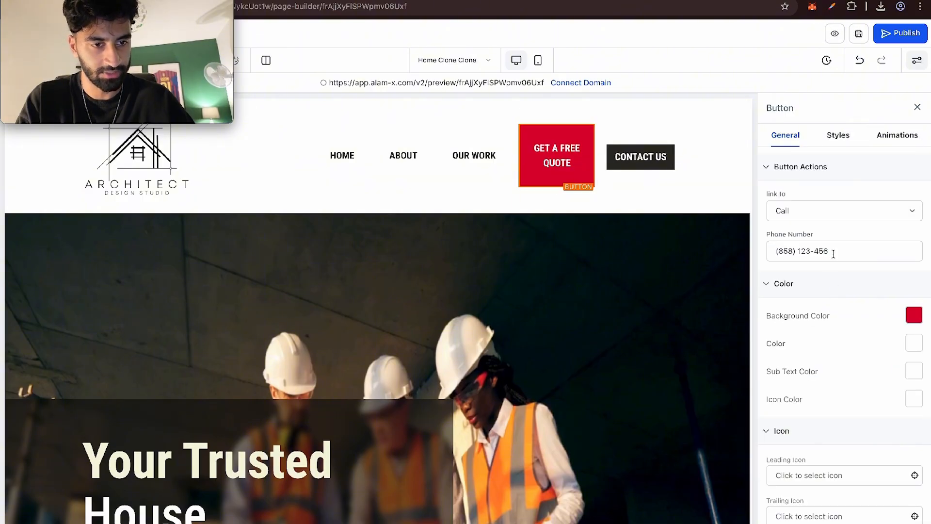
scroll(833, 254, "down", 1)
left_click(813, 195)
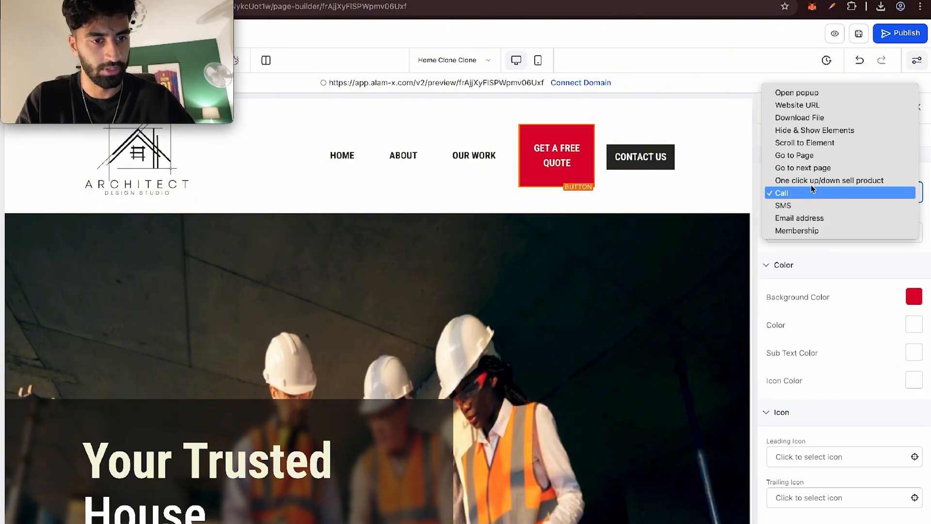
left_click(816, 154)
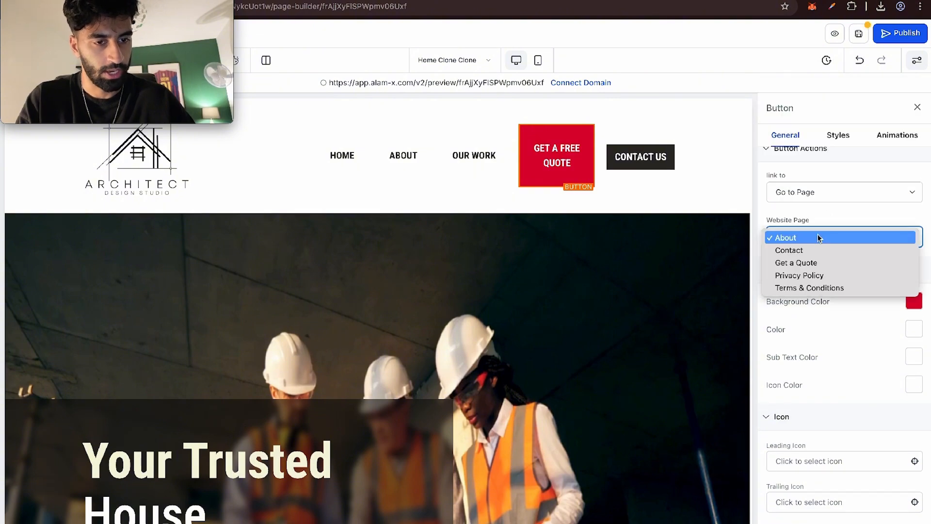
left_click(818, 262)
- Set the header's CONTACT US button to go to the Contact page and close its settings
left_click(636, 162)
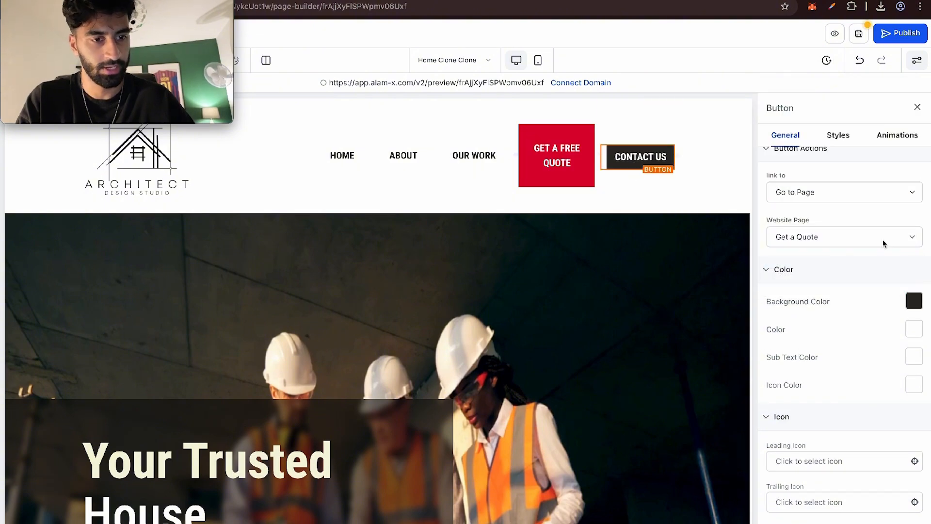
left_click(883, 241)
left_click(807, 224)
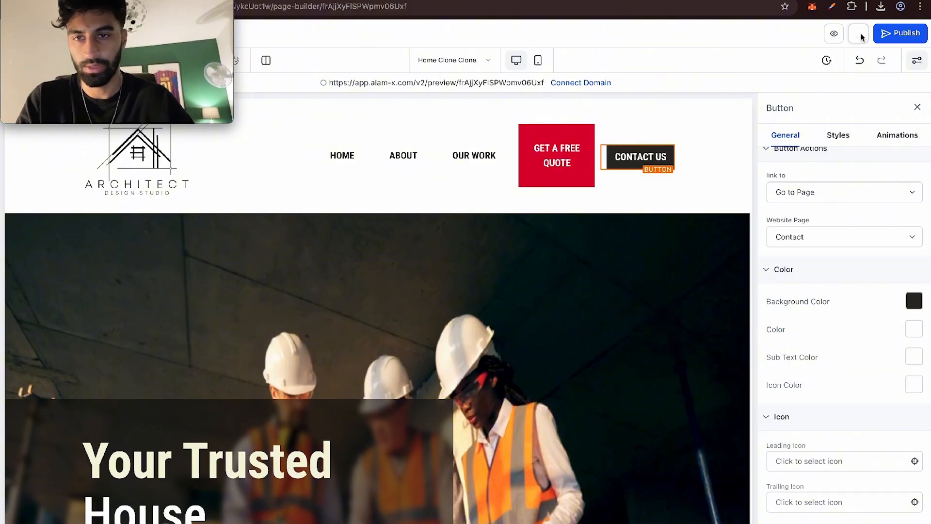
left_click(917, 107)
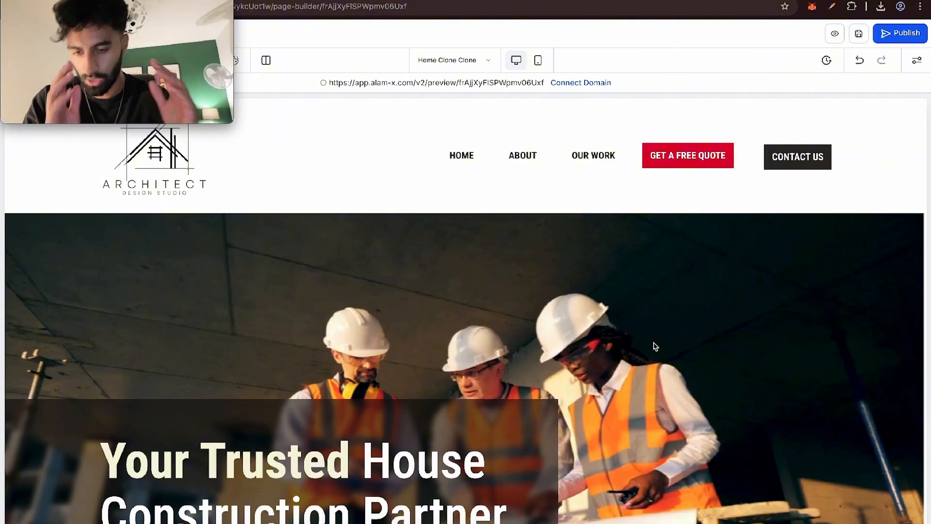
scroll(655, 347, "down", 2)
scroll(650, 325, "up", 2)
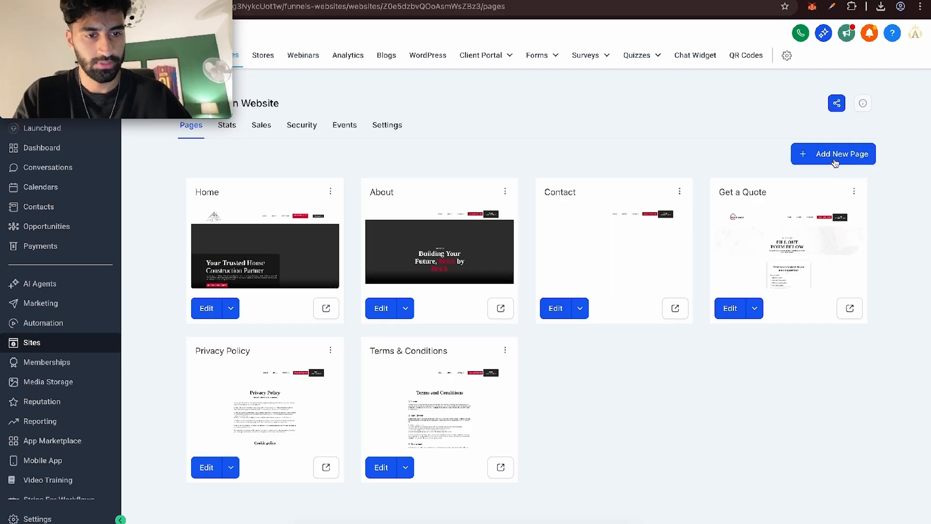
- Create a new website page named Our Work with the path /outwork
left_click(831, 156)
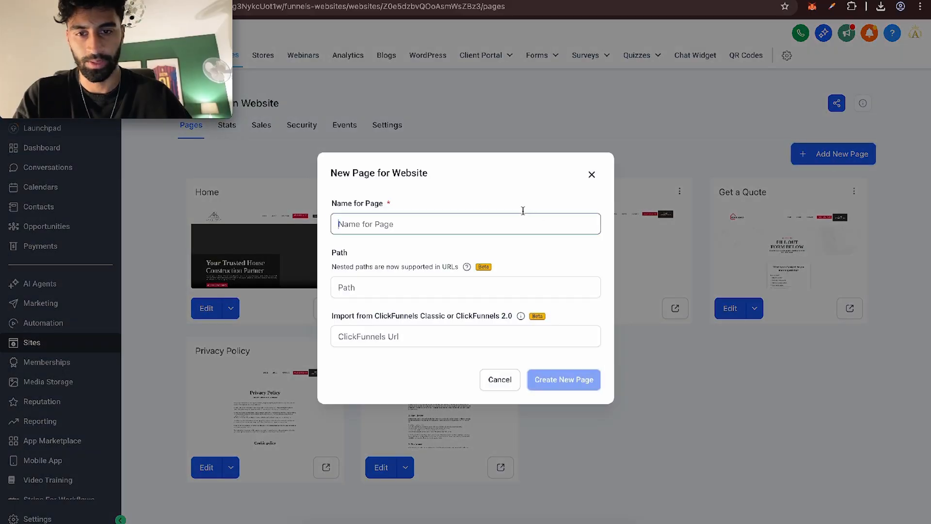
type("oUR")
key("BackSpace")
key("BackSpace")
type("Our Work")
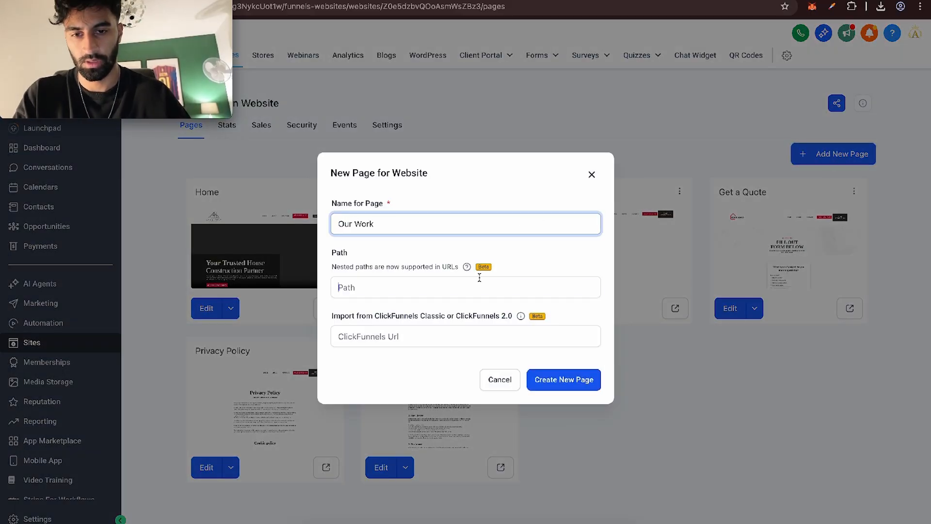
left_click(480, 279)
type("/outwork")
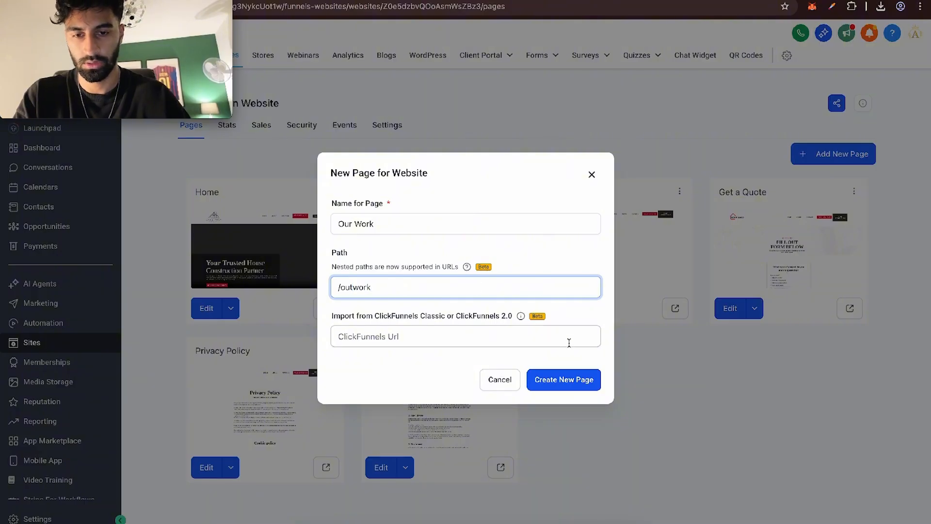
key("Return")
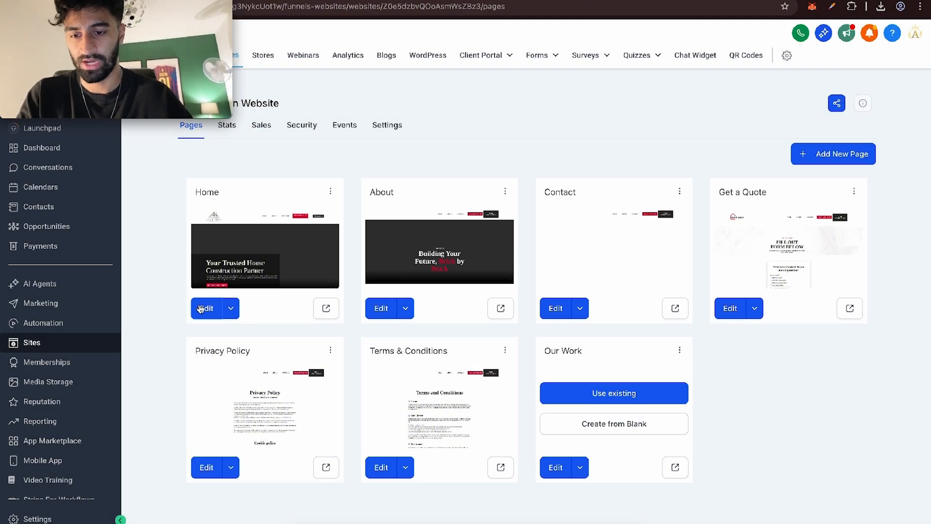
- Open the Home page for editing and try to save its header section as a reusable section
left_click(201, 309)
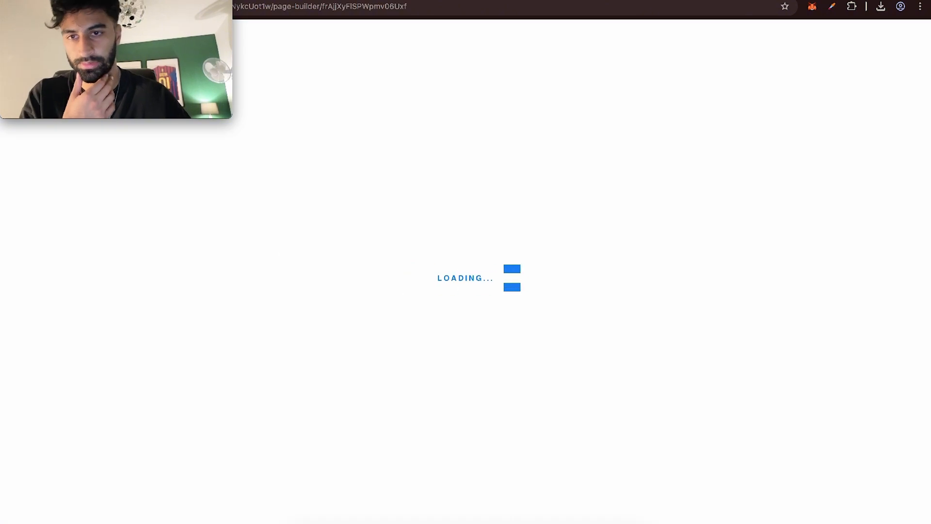
scroll(69, 193, "down", 20)
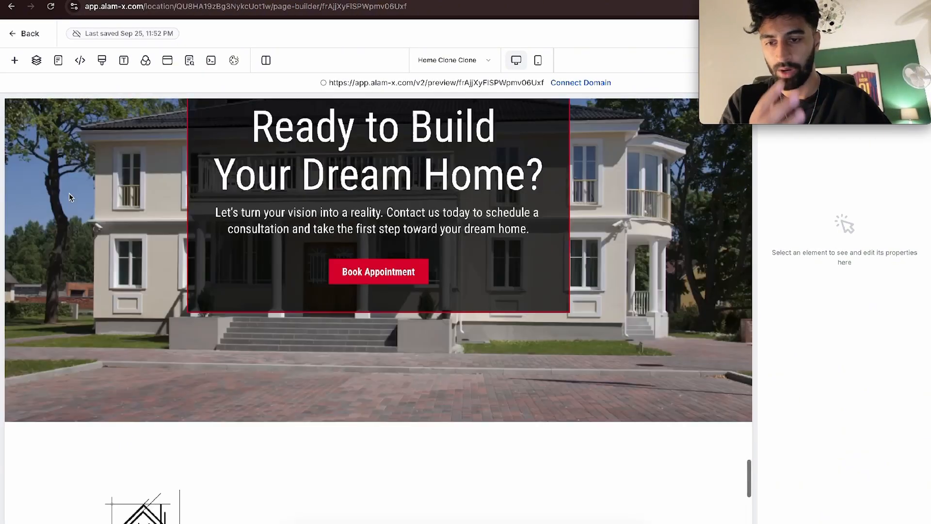
scroll(69, 193, "down", 6)
scroll(47, 183, "up", 20)
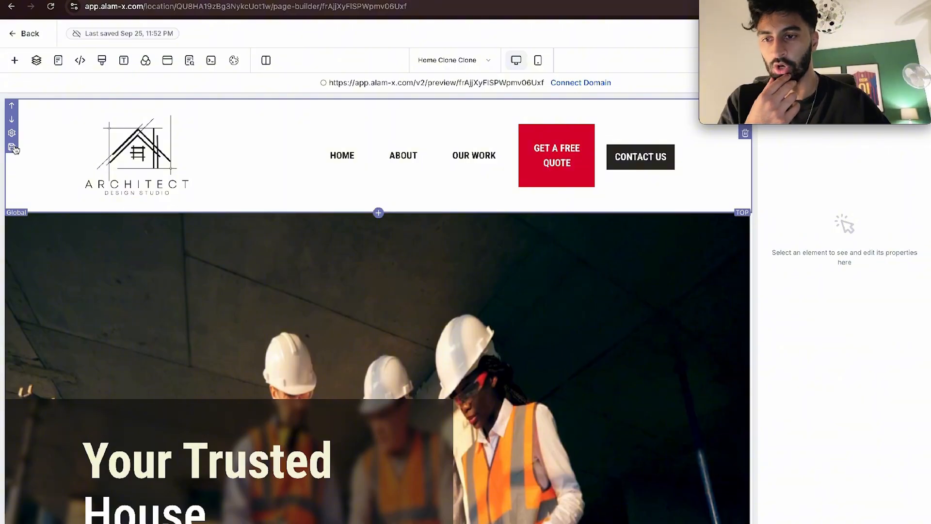
left_click(12, 146)
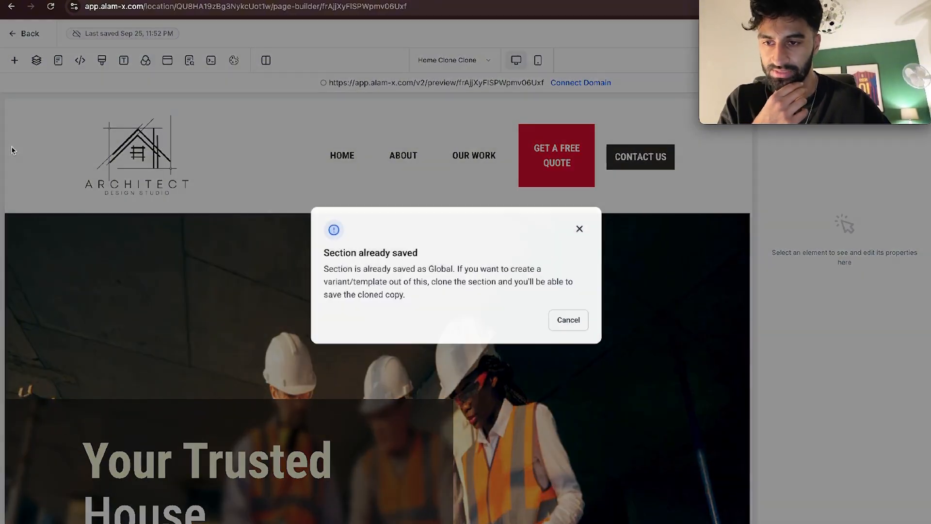
left_click(587, 326)
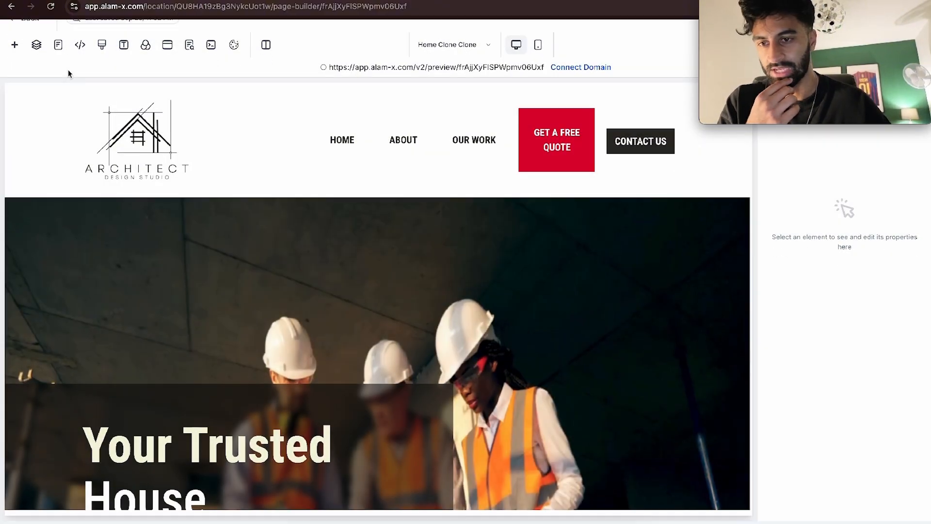
- Save the Home page's footer section as a global section named "bottom part"
scroll(70, 291, "down", 15)
scroll(73, 334, "down", 10)
left_click(17, 197)
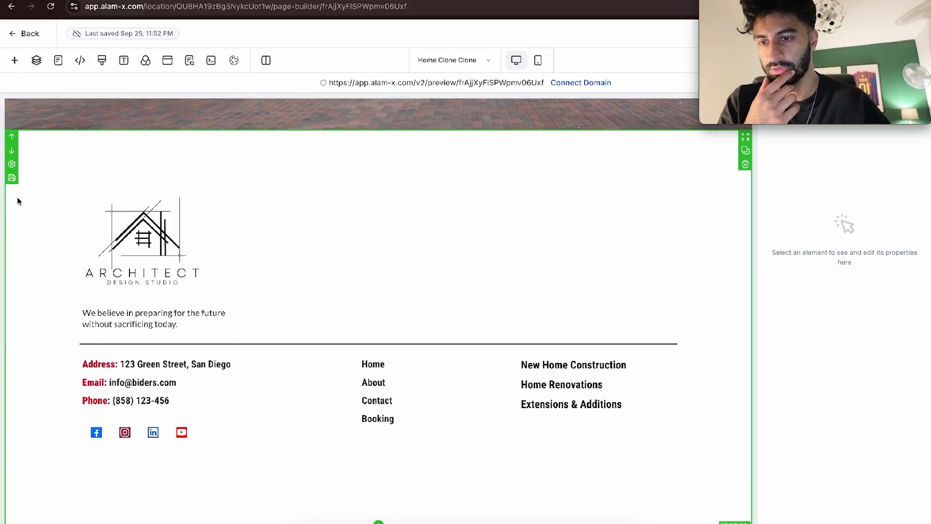
left_click(12, 177)
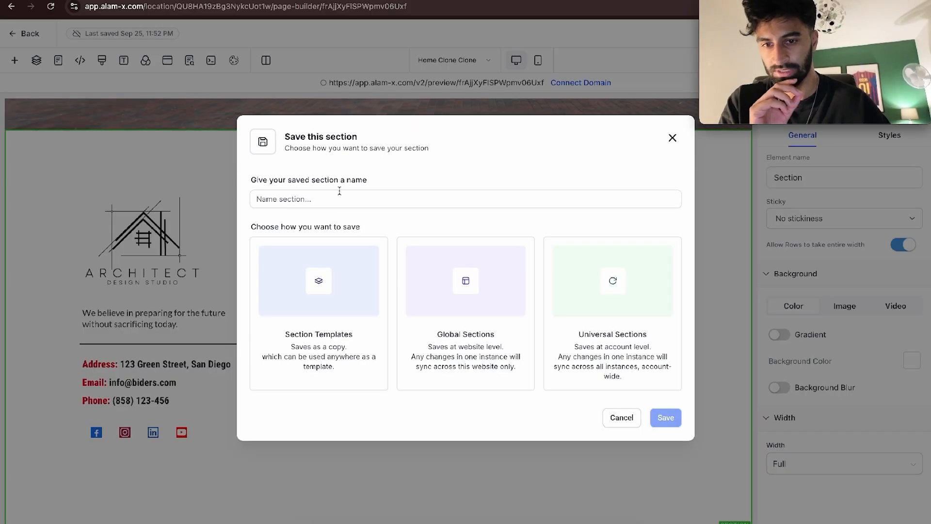
left_click(409, 190)
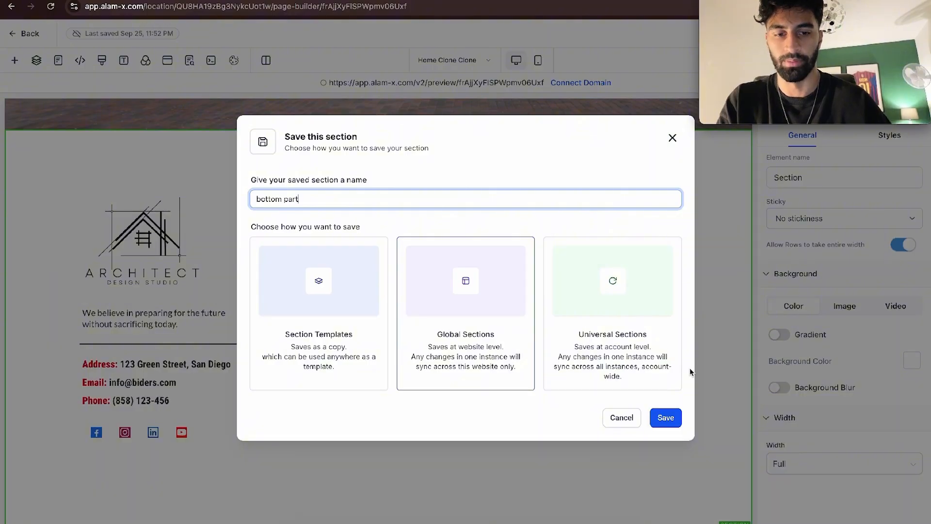
left_click(666, 418)
- Switch from the Home page to the Our Work page in the page builder
scroll(395, 260, "up", 10)
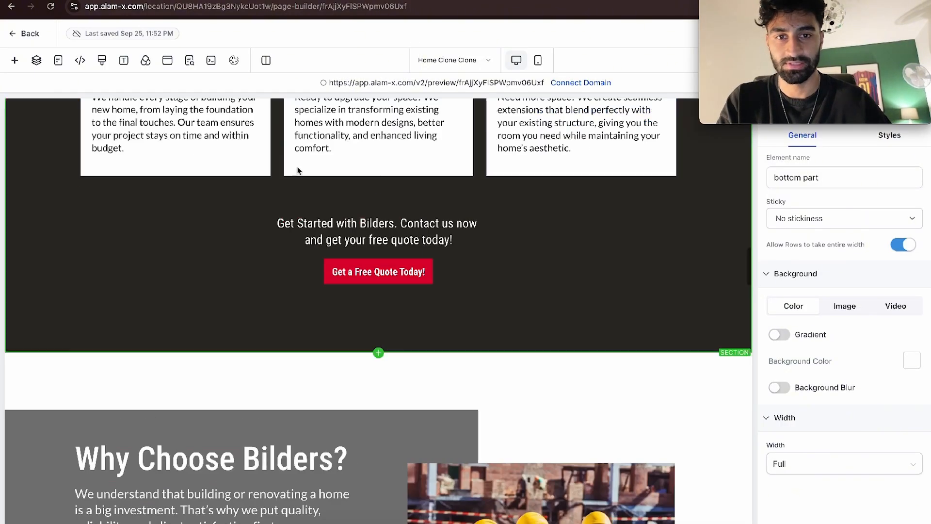
left_click(431, 60)
scroll(103, 260, "down", 8)
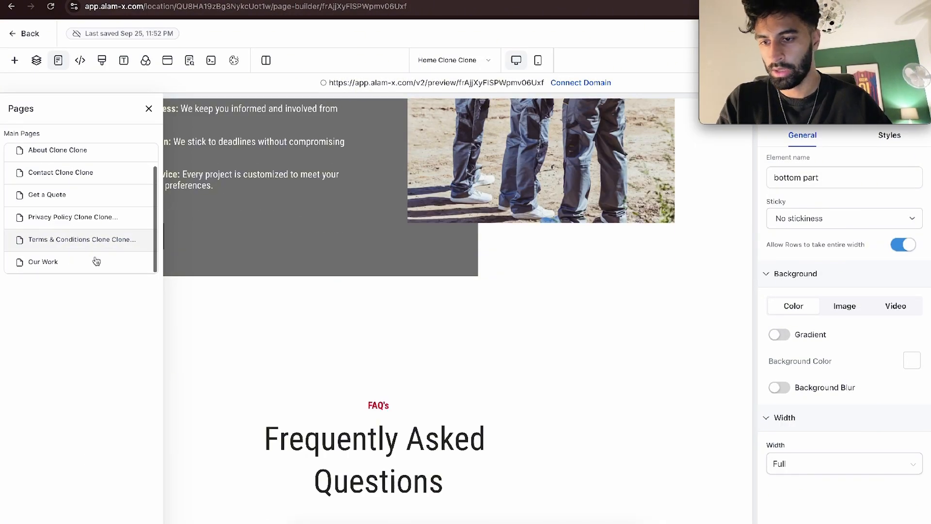
left_click(80, 262)
left_click(593, 238)
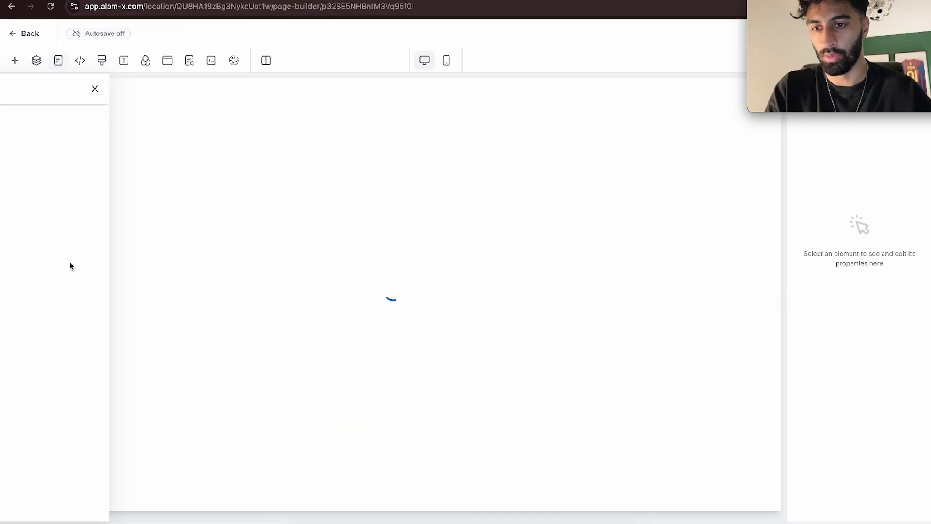
- Insert the saved global sections "top" and "bottom part" into the Our Work page as header and footer
left_click(15, 60)
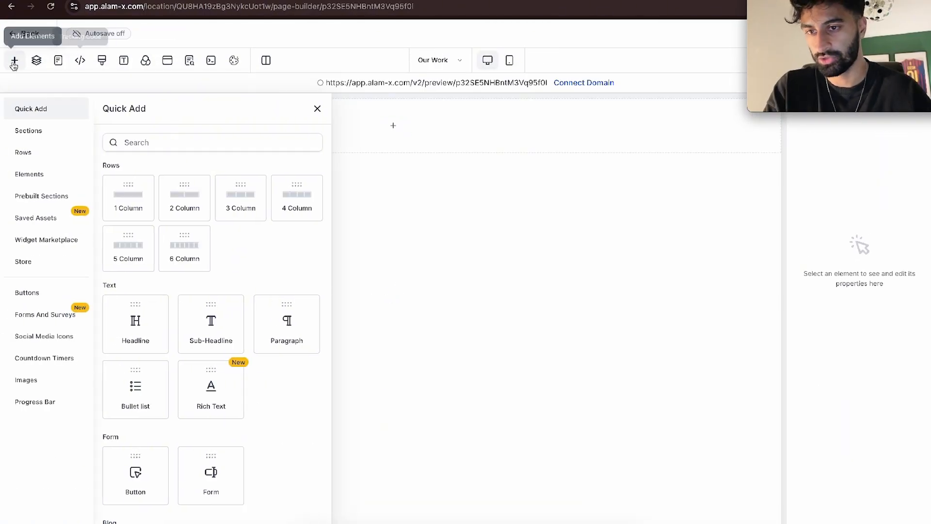
left_click(56, 222)
left_click(148, 131)
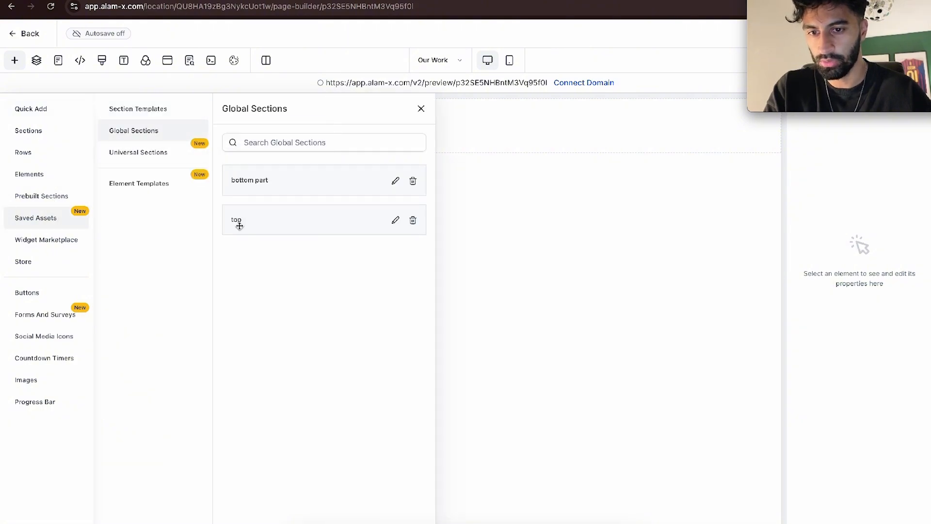
left_click_drag(239, 226, 505, 116)
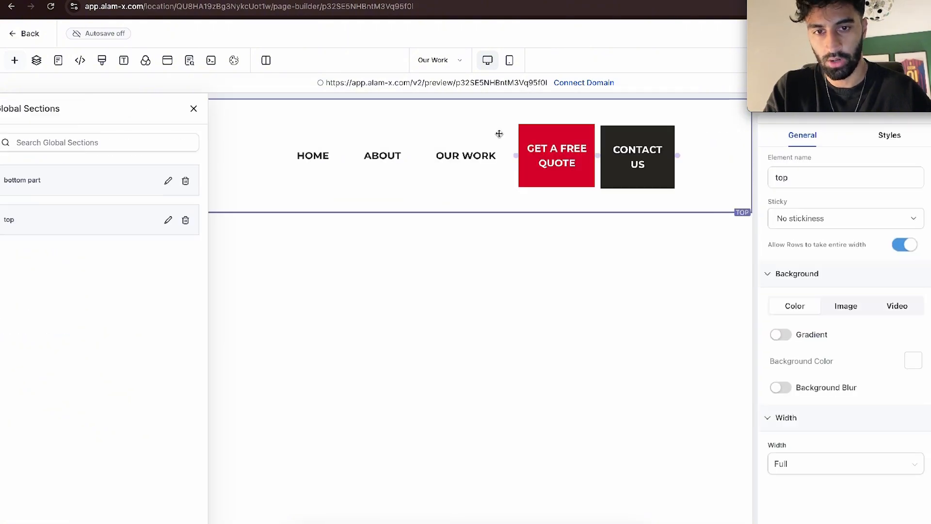
left_click(14, 63)
left_click_drag(255, 183, 533, 286)
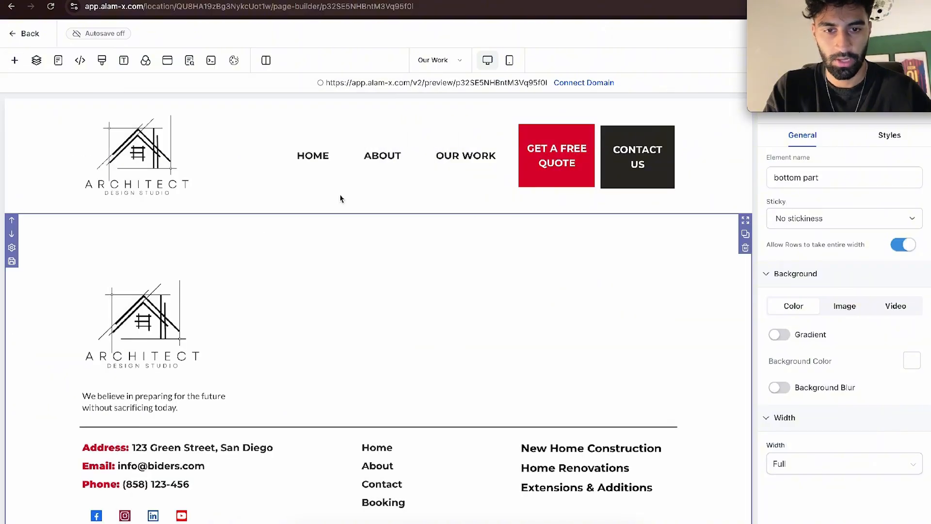
- Add a full-width section between the header and footer and place a one-column row in it
left_click(15, 60)
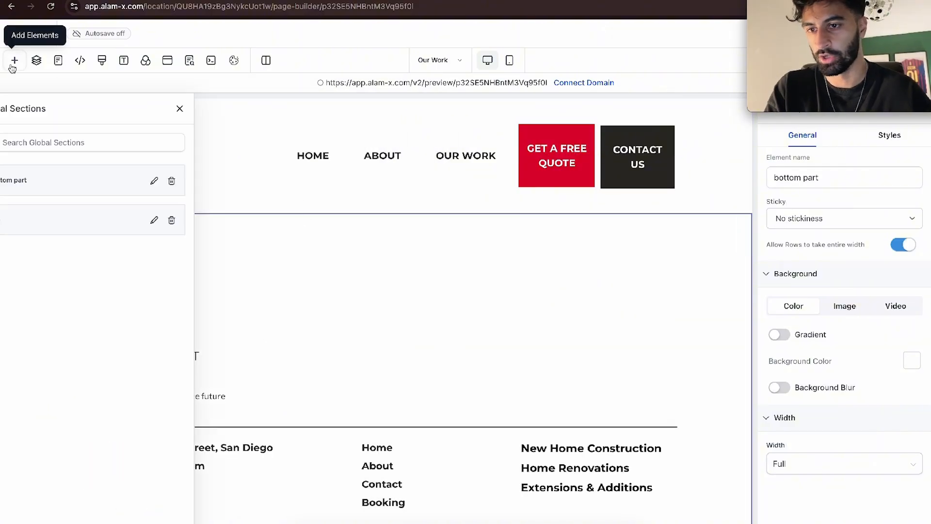
left_click(48, 111)
left_click(51, 125)
left_click_drag(108, 152, 401, 225)
left_click(377, 252)
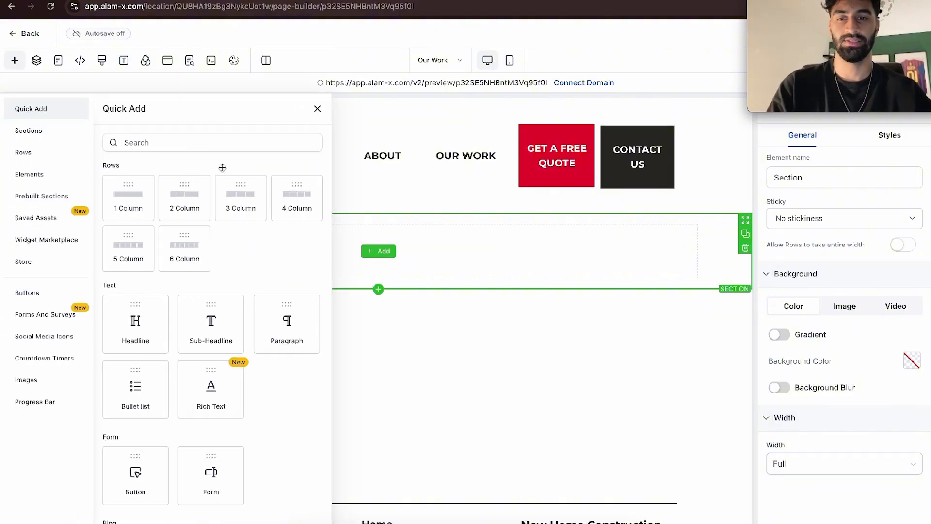
left_click_drag(149, 202, 443, 293)
left_click(383, 272)
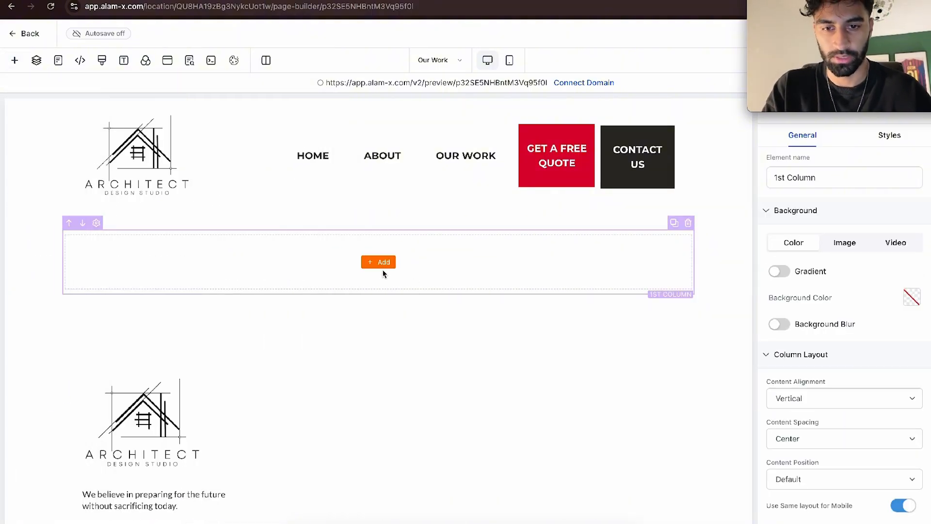
- Add a headline element to the new row's column and replace its text with "OUR WORK"
left_click(381, 262)
left_click_drag(147, 317, 379, 259)
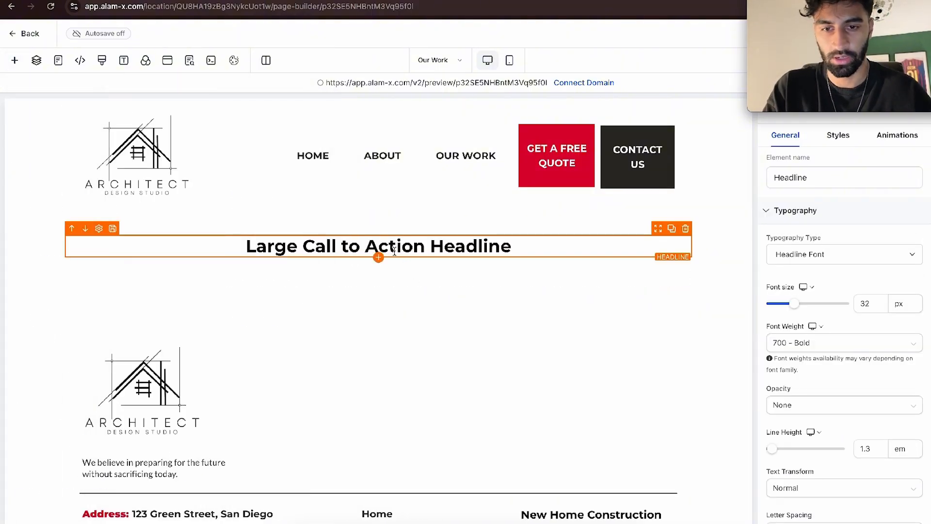
triple_click(378, 246)
key("BackSpace")
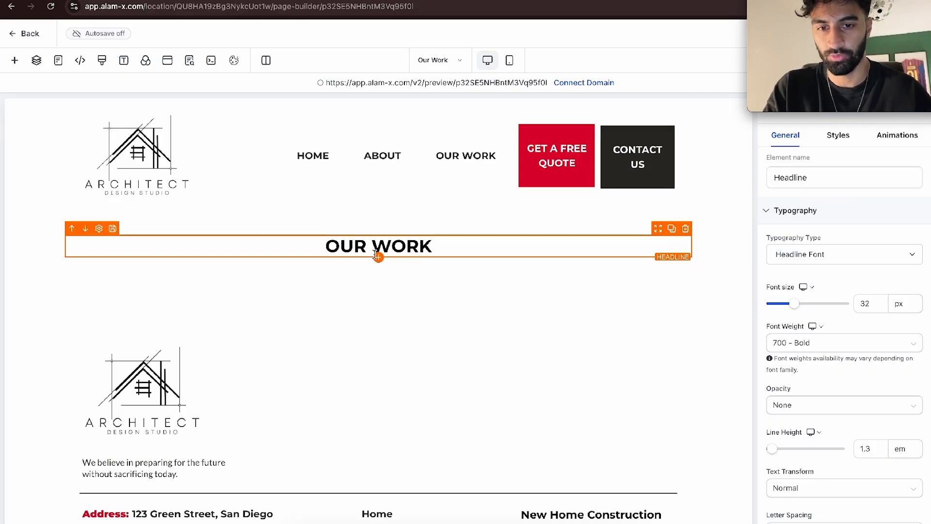
left_click(379, 258)
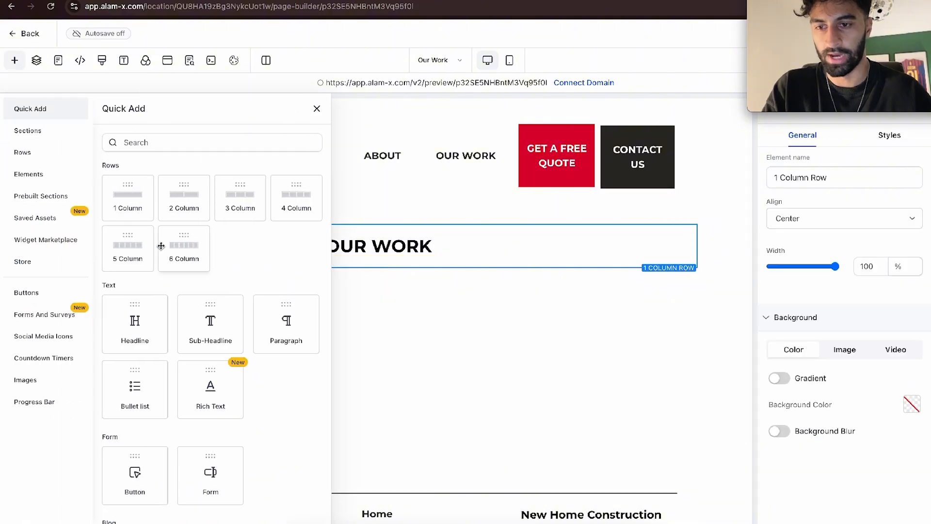
left_click(130, 202)
left_click(370, 310)
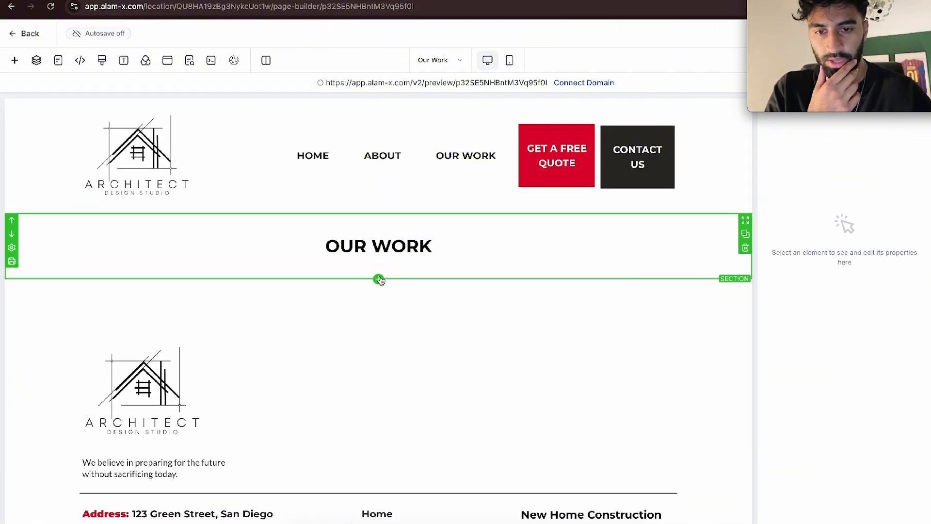
- Add a section with a two-column row below the OUR WORK headline and place an image element in its first column
left_click(378, 280)
scroll(202, 199, "up", 5)
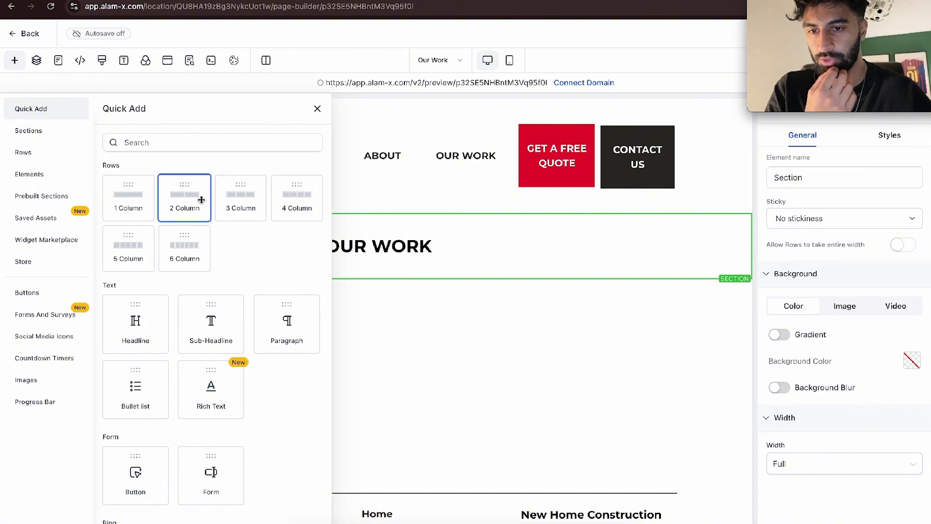
left_click_drag(202, 200, 403, 313)
left_click(236, 328)
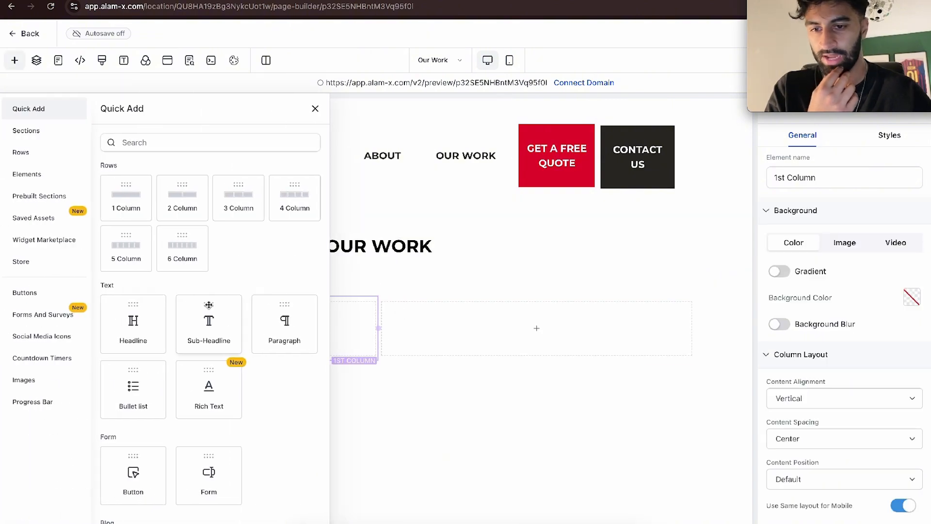
scroll(208, 305, "down", 8)
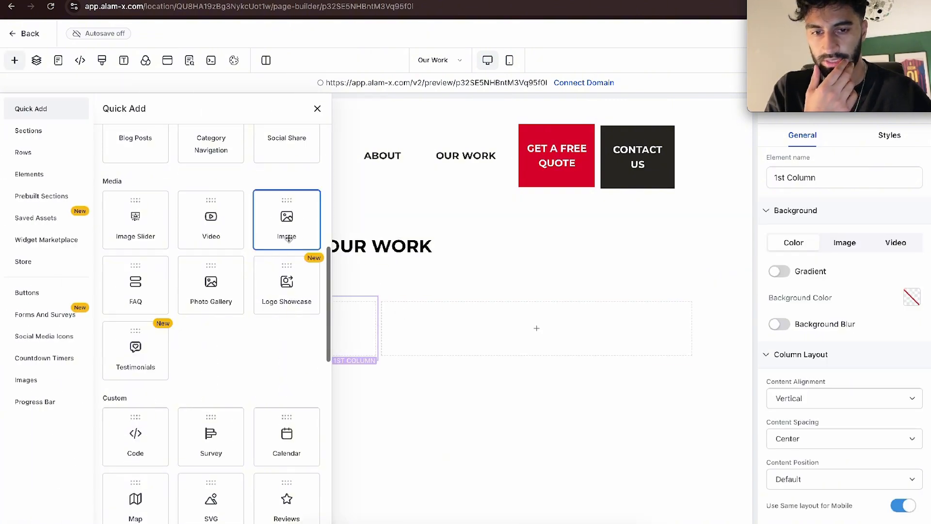
left_click(289, 237)
- Add a headline element and a paragraph element beneath it in the row's second column
left_click(534, 391)
scroll(167, 212, "up", 8)
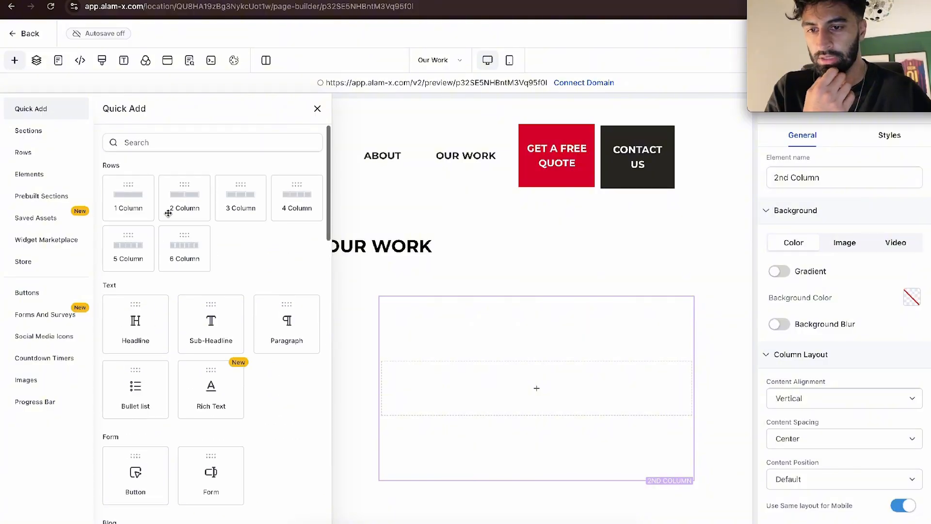
left_click(151, 322)
left_click(538, 400)
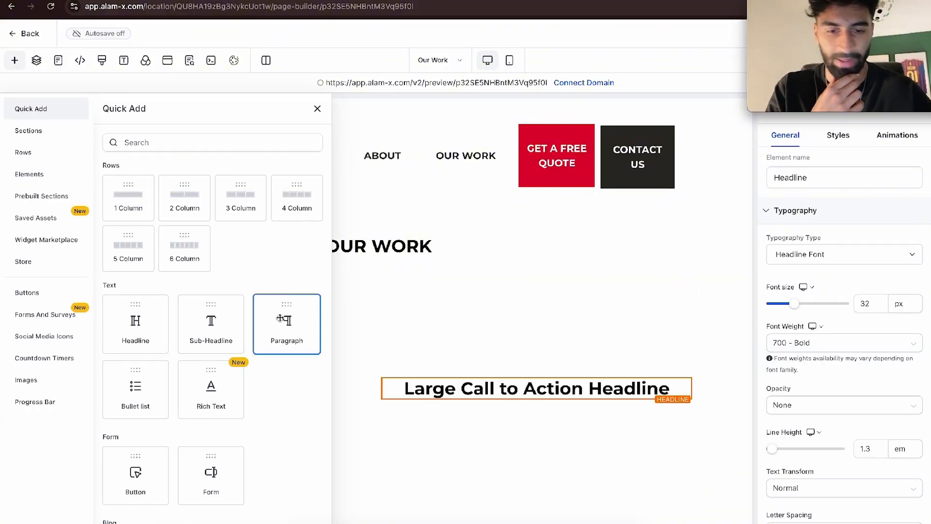
left_click(280, 318)
- Duplicate the section containing the image, headline and paragraph
scroll(438, 340, "down", 4)
scroll(354, 276, "up", 2)
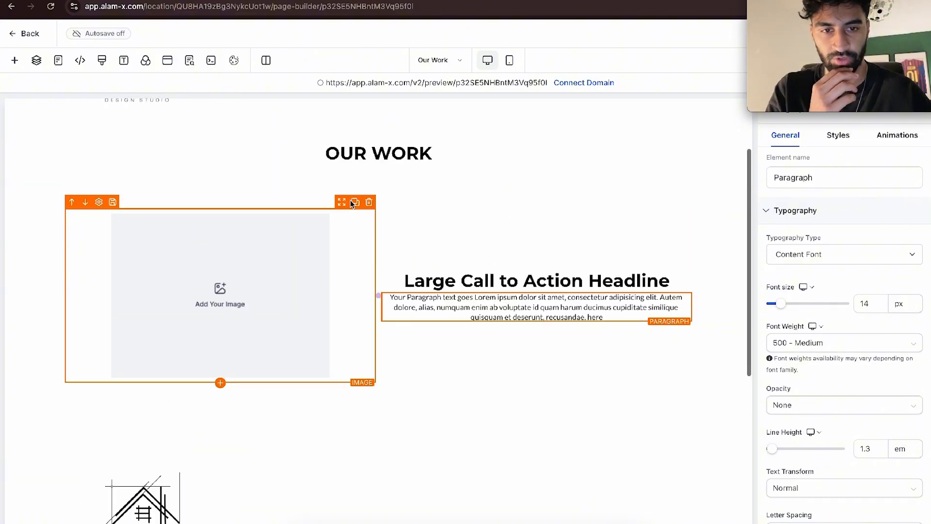
left_click(735, 227)
left_click(746, 212)
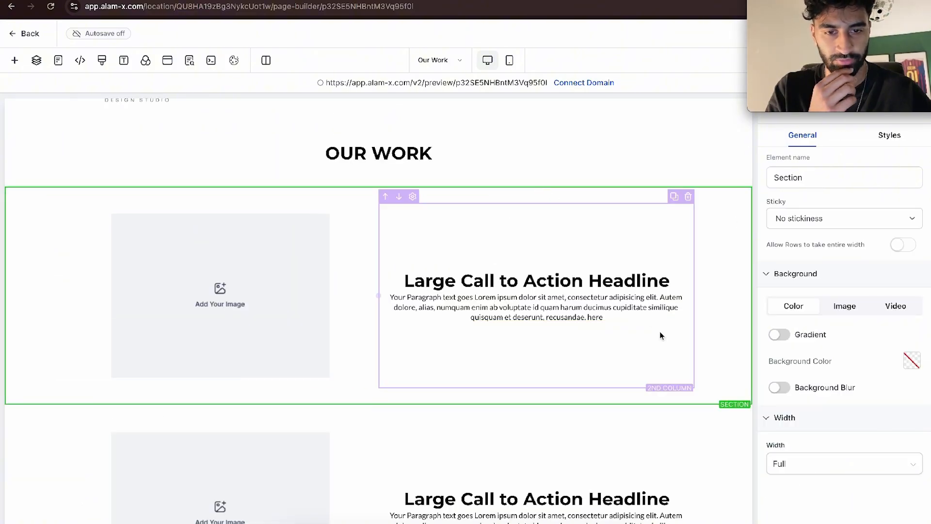
- Mirror the duplicated section by moving its image to the second column and its headline and paragraph to the first column
scroll(660, 330, "down", 4)
left_click(554, 232)
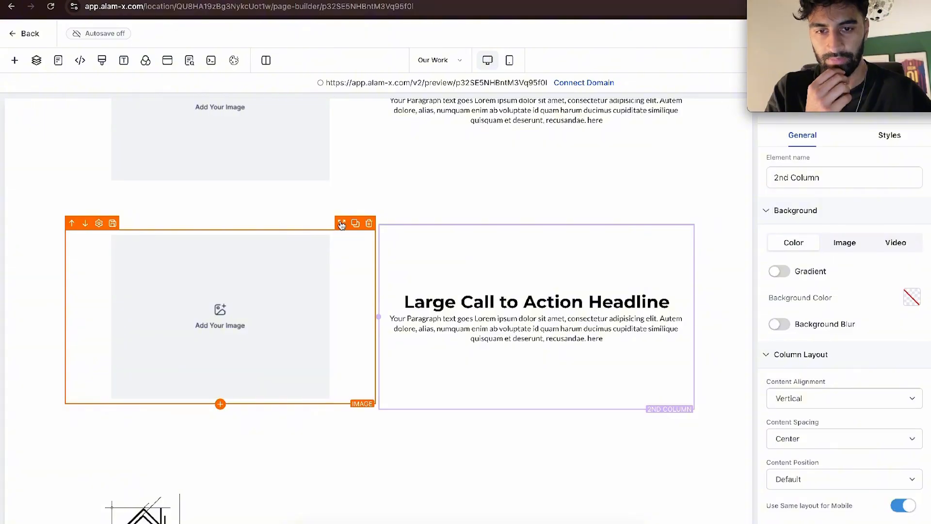
left_click_drag(342, 223, 603, 239)
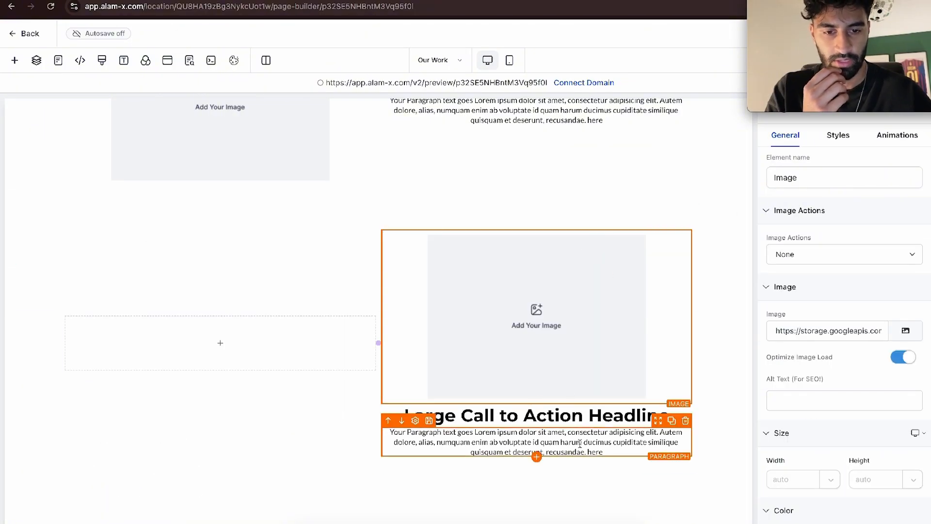
left_click_drag(660, 412, 270, 303)
left_click_drag(659, 407, 318, 339)
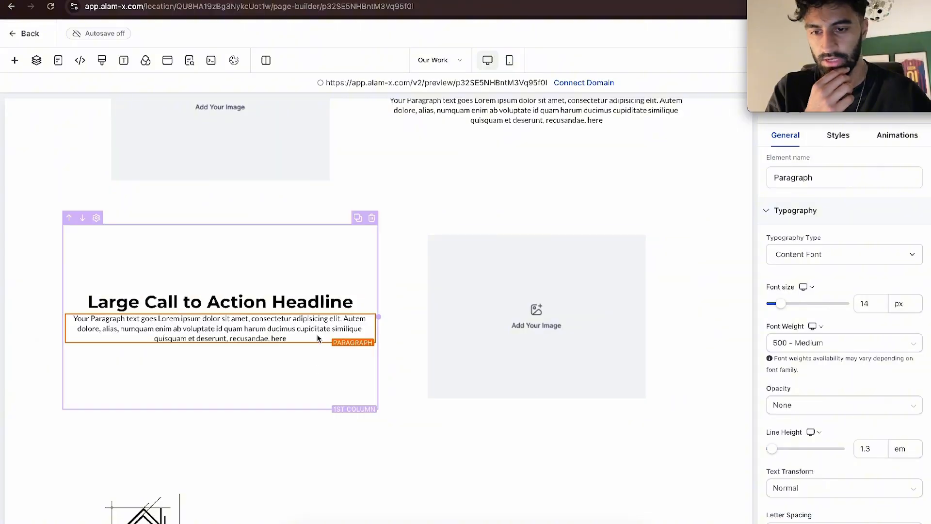
- Add a one-column row below the mirrored image-and-text row and place a photo gallery element in it
scroll(353, 264, "up", 3)
scroll(455, 348, "down", 7)
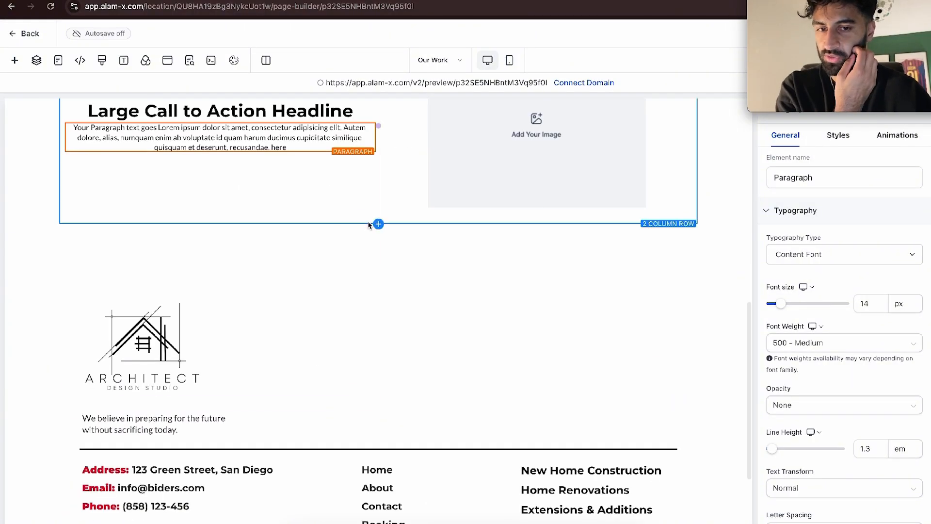
left_click(379, 224)
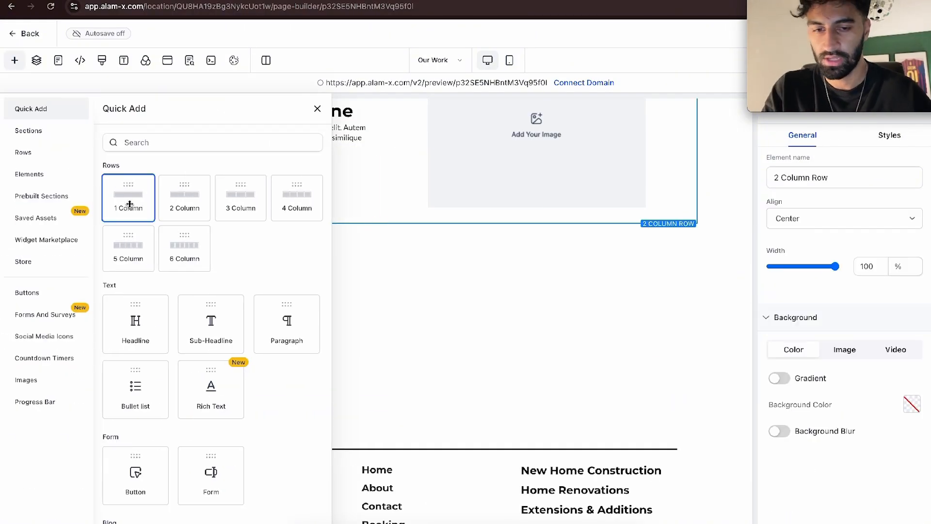
left_click_drag(130, 204, 378, 262)
scroll(194, 311, "down", 7)
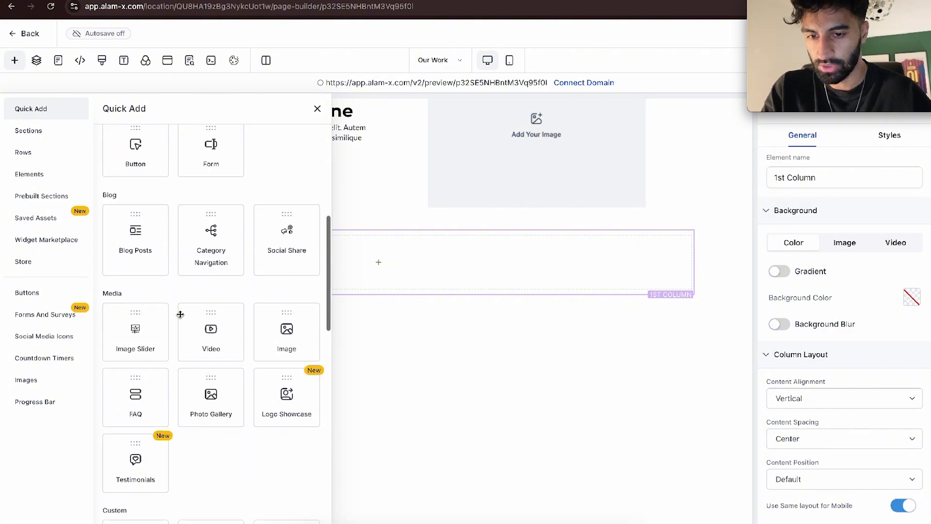
left_click_drag(211, 376, 385, 301)
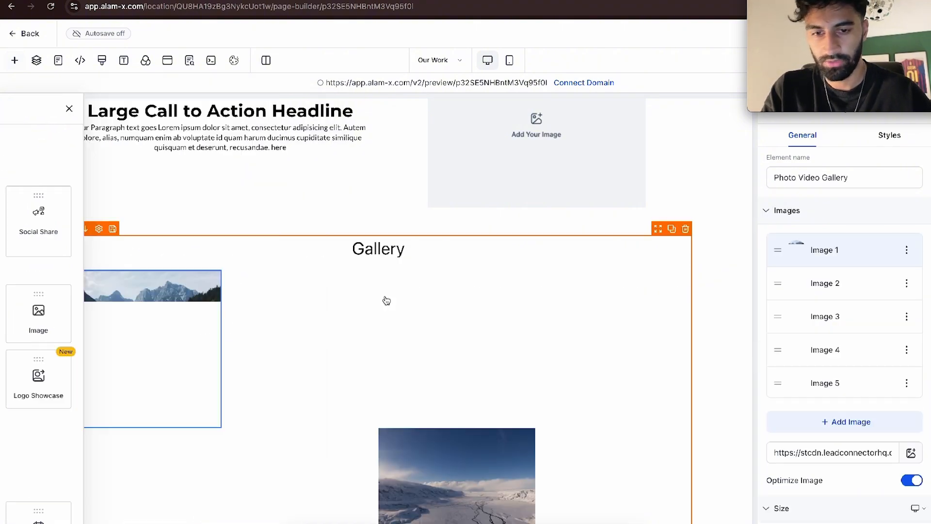
- Add an image slider element directly below the photo gallery
scroll(255, 309, "down", 3)
scroll(255, 308, "down", 4)
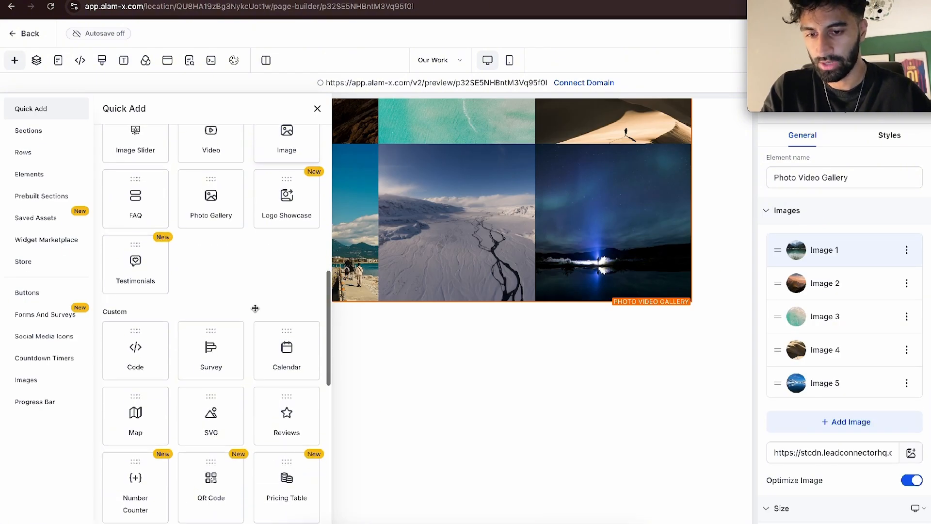
scroll(255, 302, "up", 7)
left_click(116, 384)
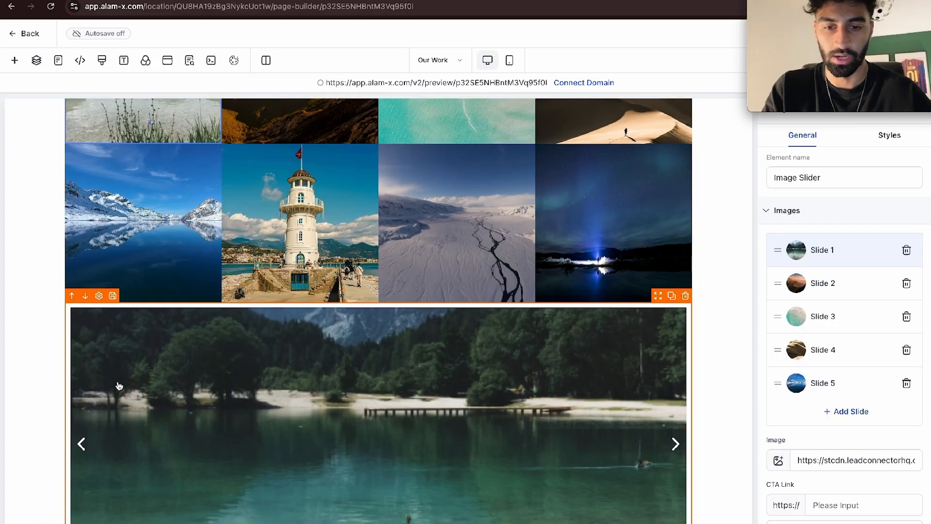
scroll(285, 389, "down", 2)
scroll(284, 390, "up", 10)
scroll(291, 369, "up", 2)
scroll(295, 349, "down", 10)
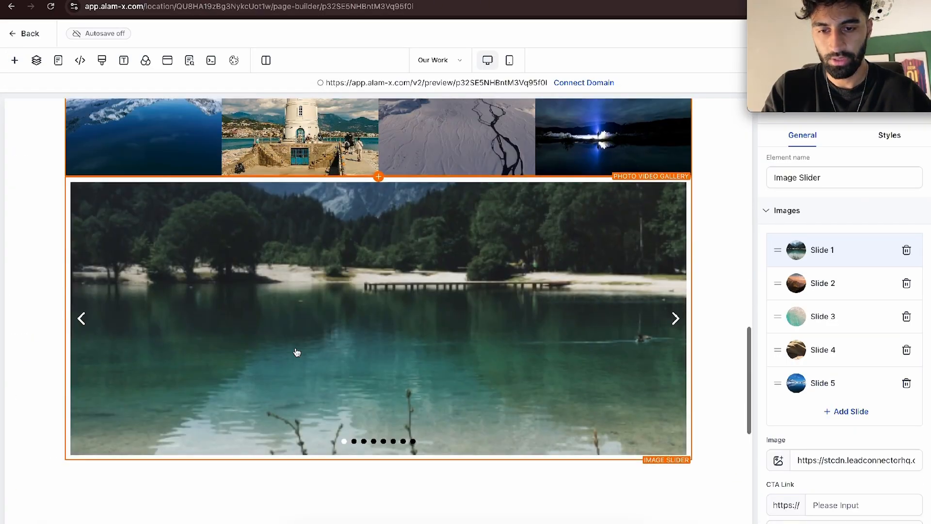
- Replace the first gallery image with the red championship belt picture from the media storage
scroll(294, 316, "up", 5)
left_click(290, 262)
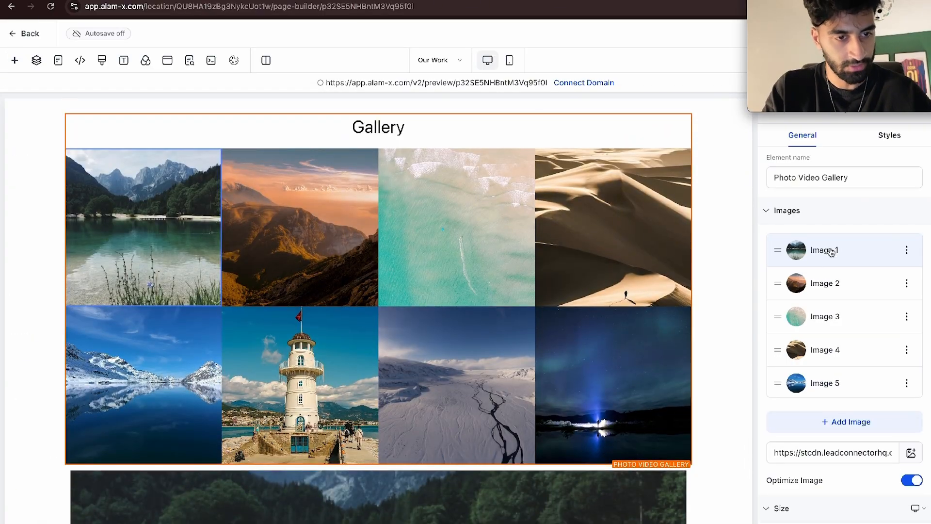
scroll(824, 251, "down", 3)
scroll(855, 422, "down", 2)
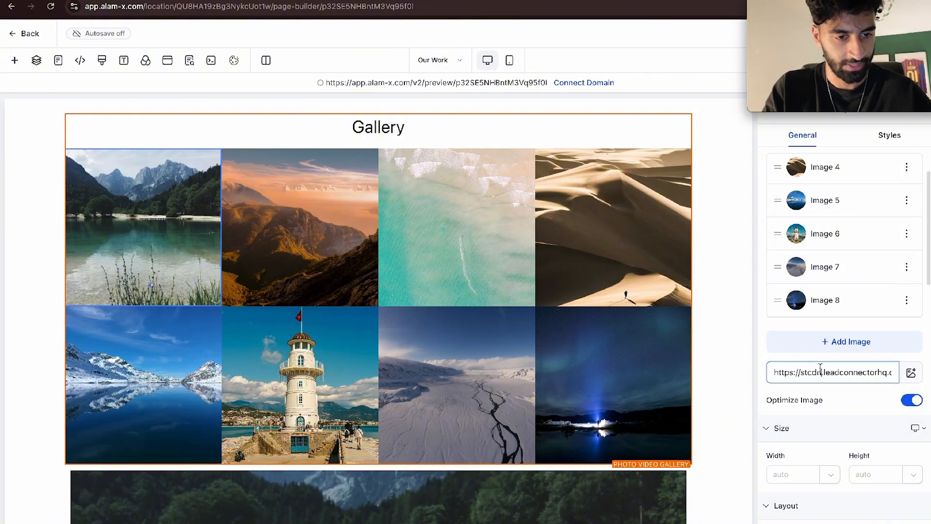
left_click(911, 372)
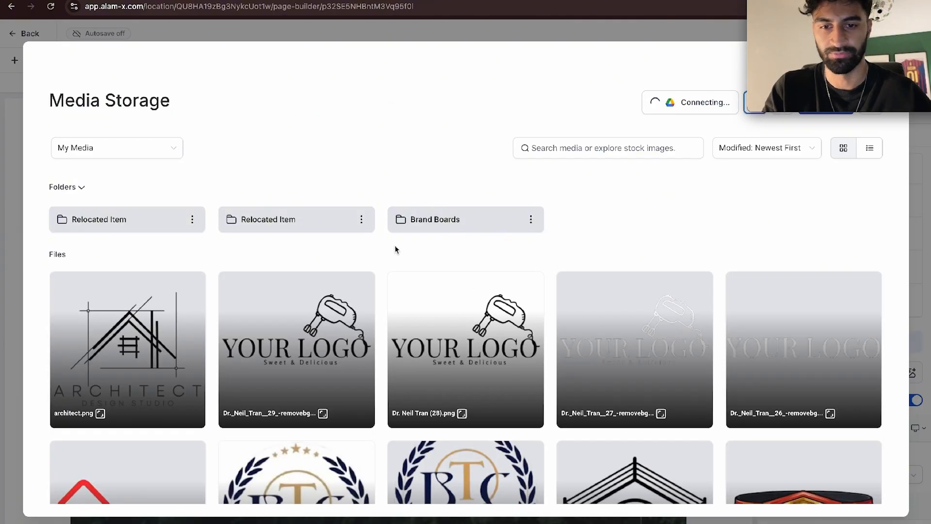
scroll(466, 340, "down", 4)
left_click(805, 317)
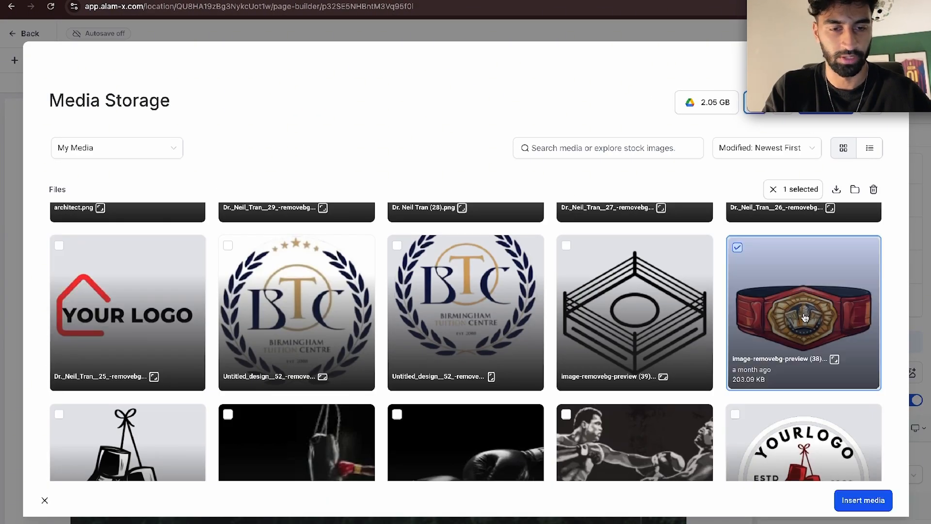
key("Escape")
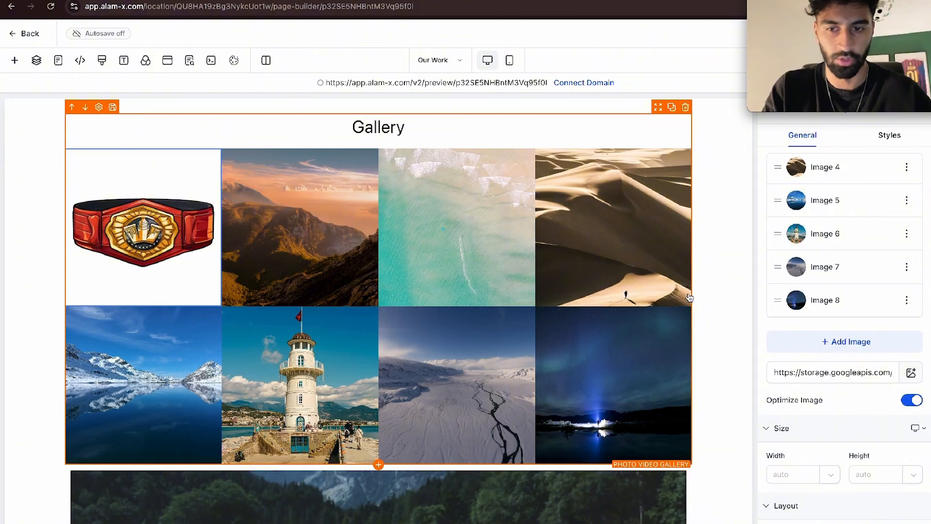
- Change the gallery to a Vertical Masonry layout with 3 columns, 7 spacing between images and rounded image corners
scroll(871, 349, "down", 3)
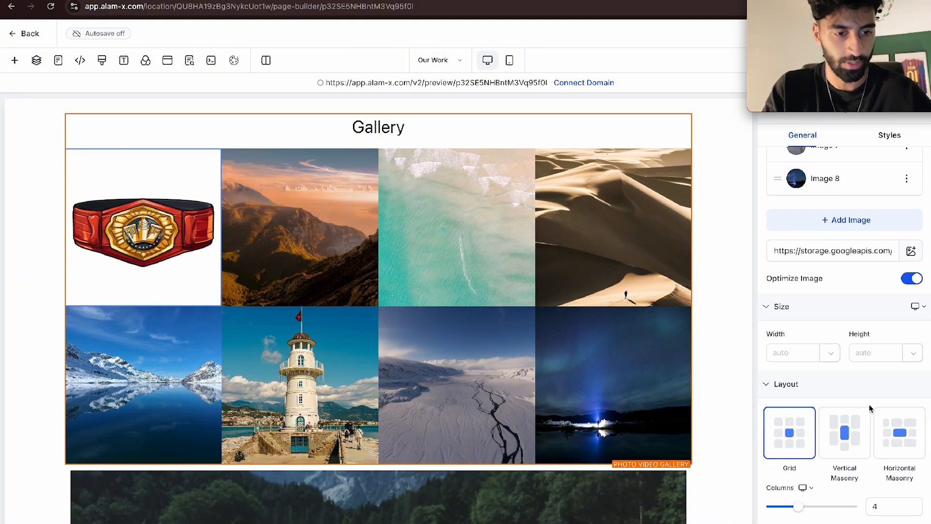
scroll(708, 313, "down", 3)
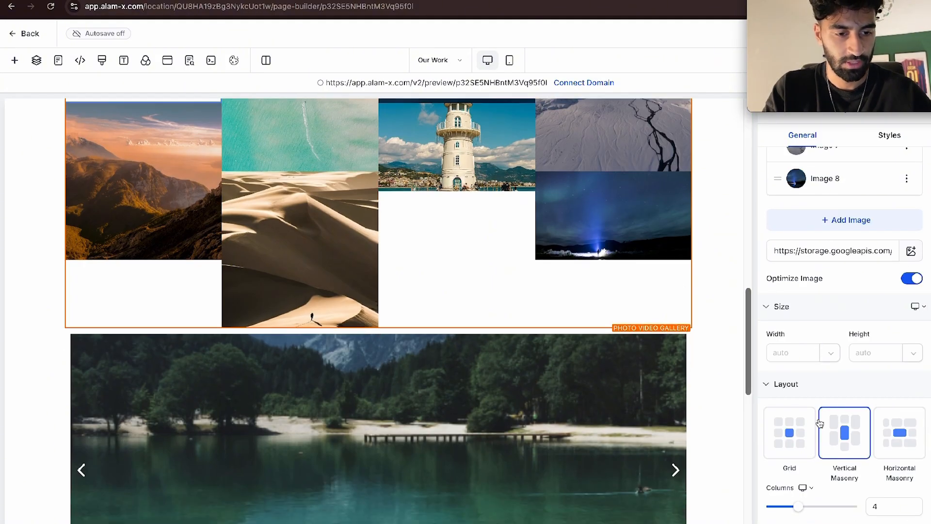
scroll(819, 424, "down", 2)
scroll(820, 424, "down", 1)
scroll(630, 350, "up", 3)
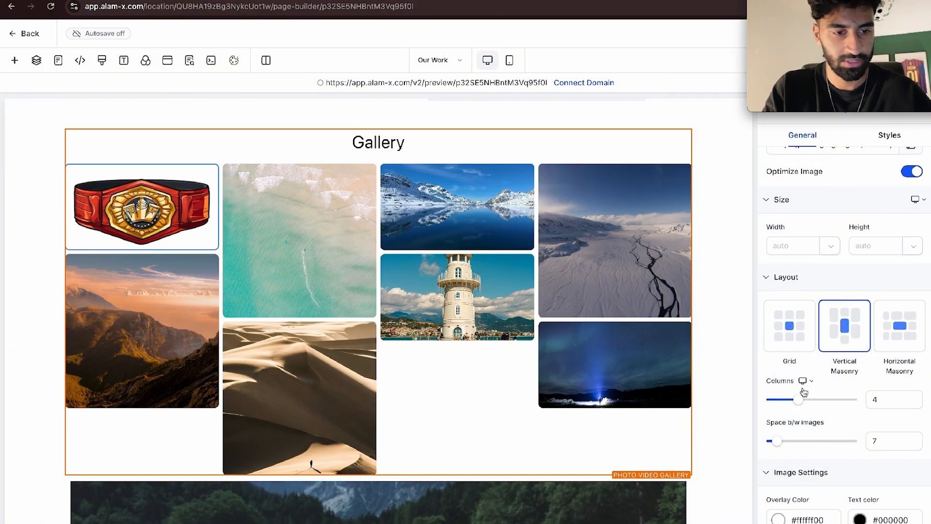
left_click_drag(798, 400, 790, 403)
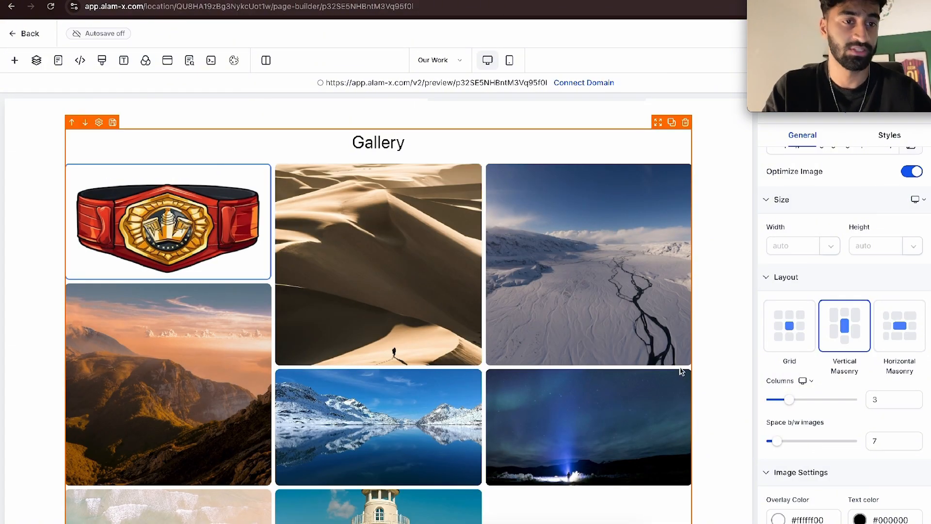
- Delete the image slider below the gallery
scroll(831, 292, "up", 5)
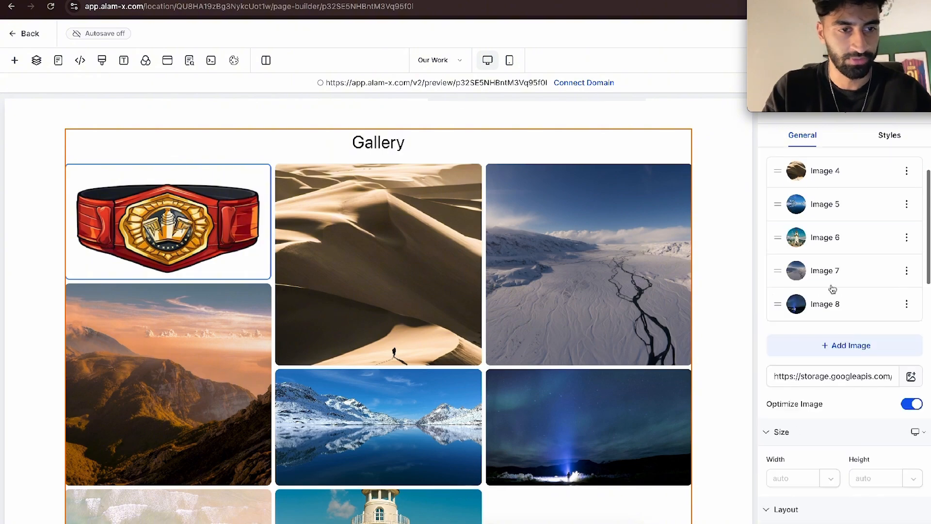
scroll(394, 265, "down", 10)
left_click(393, 265)
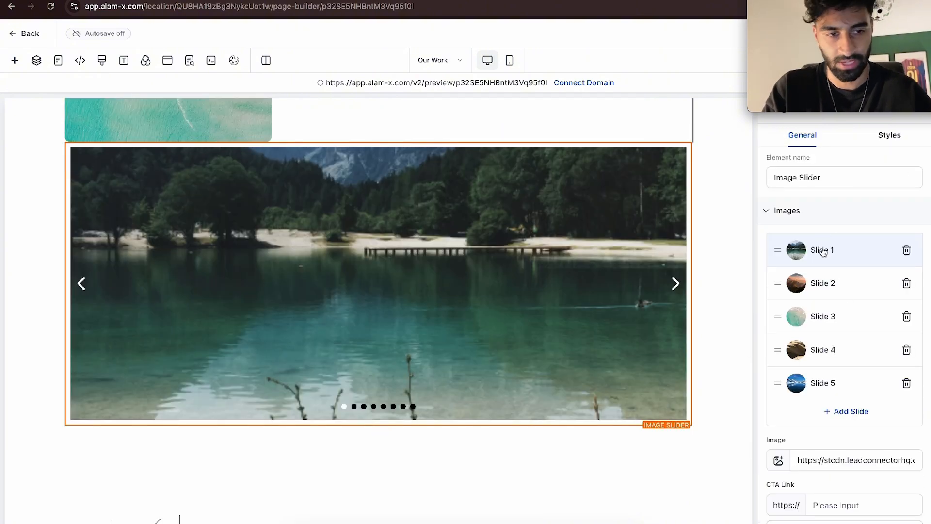
scroll(824, 301, "down", 3)
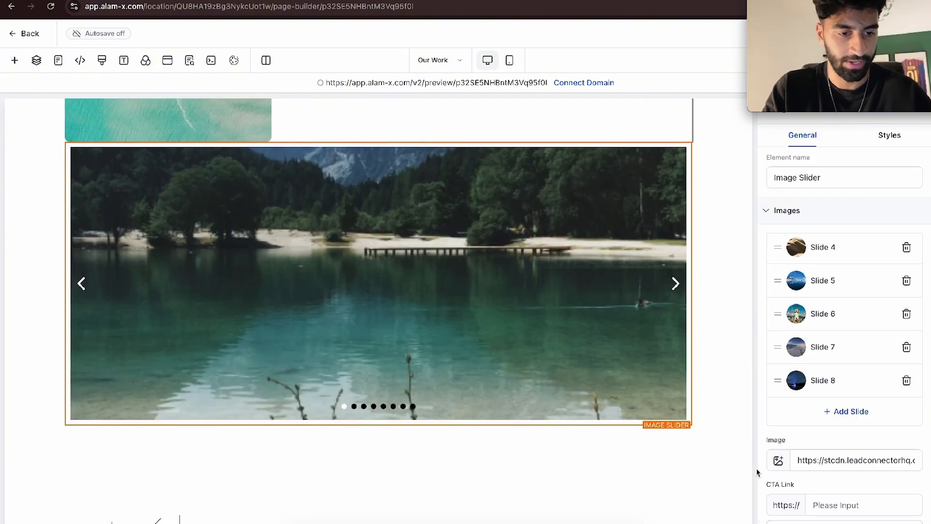
left_click(686, 136)
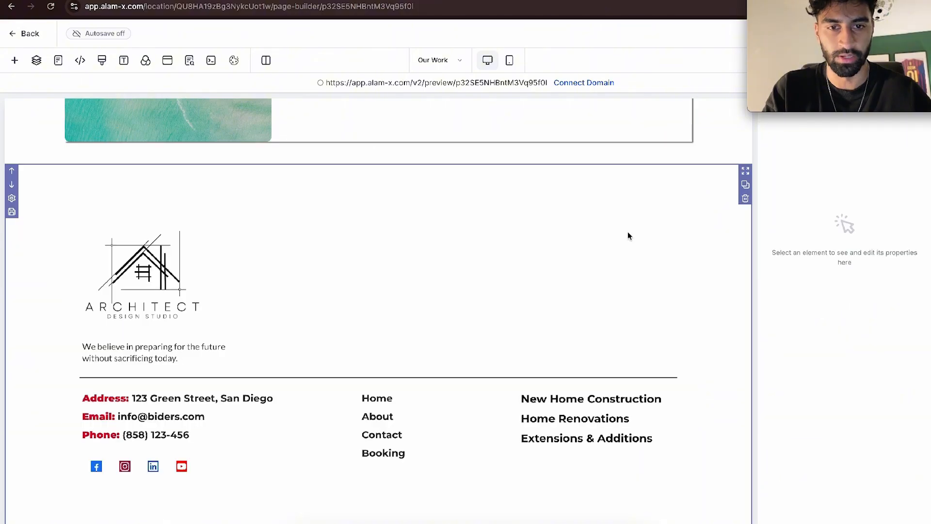
scroll(627, 235, "up", 10)
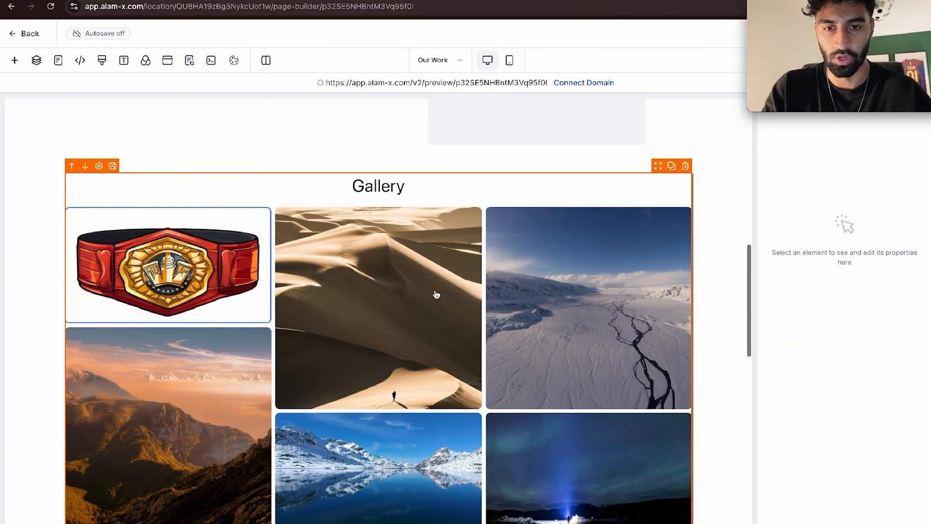
scroll(436, 293, "up", 10)
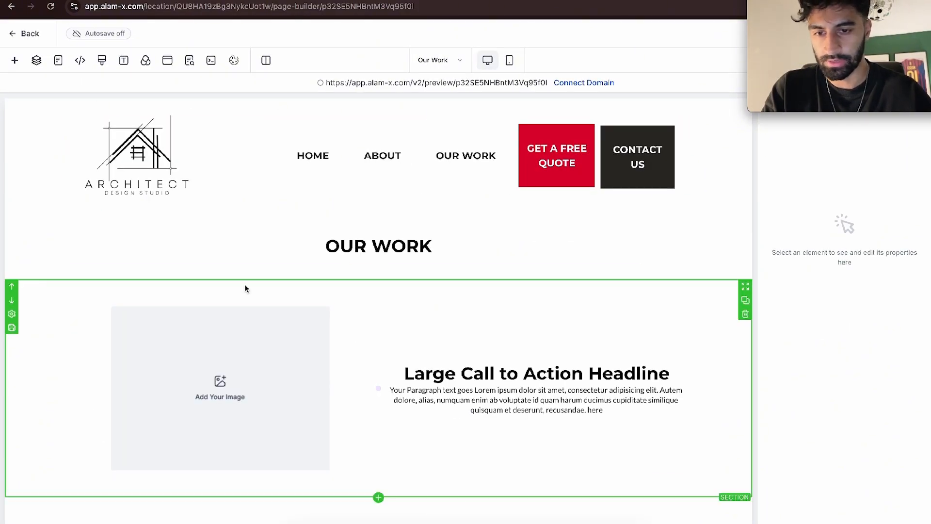
left_click(134, 290)
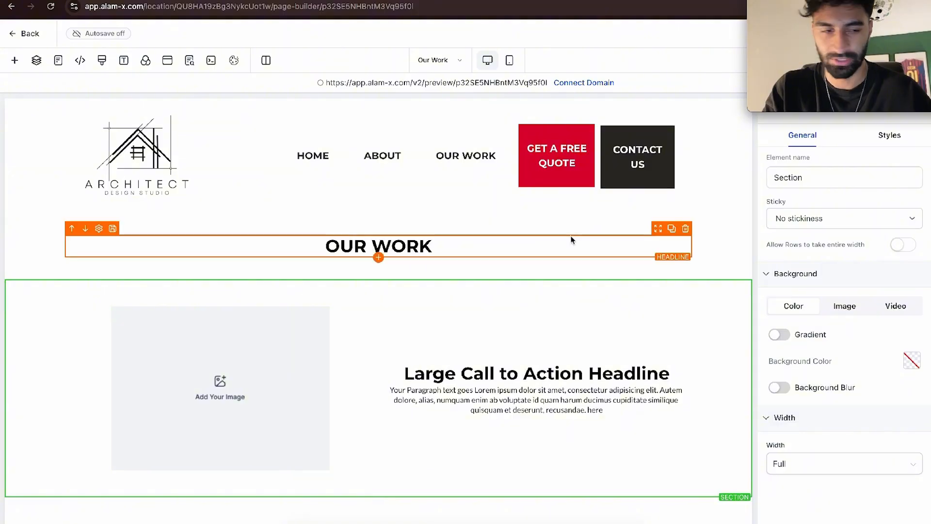
- Set the top and bottom padding of the first project section below the Our Work heading to 0 px
left_click(881, 142)
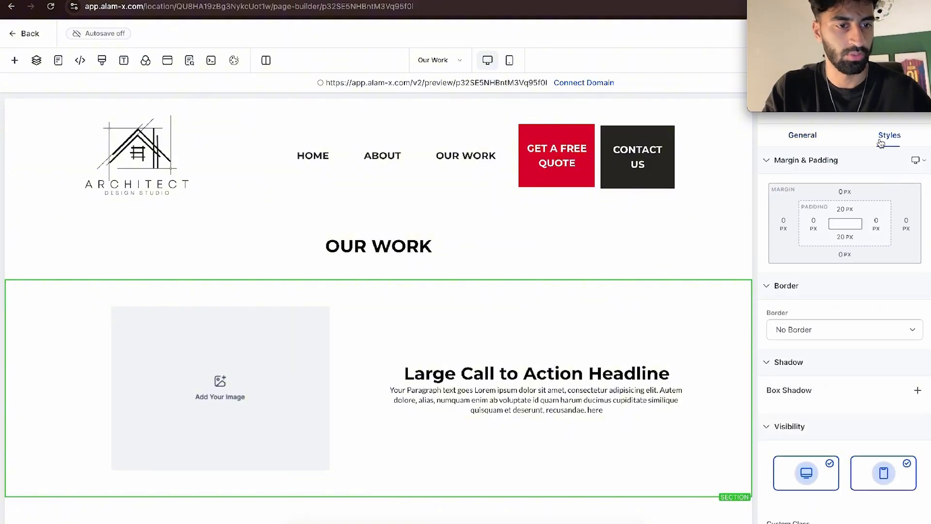
left_click(845, 215)
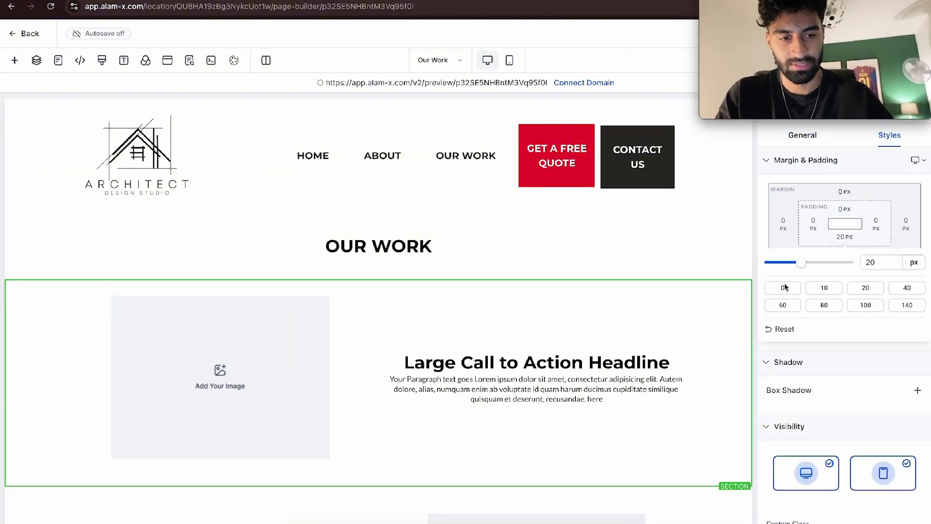
left_click(786, 290)
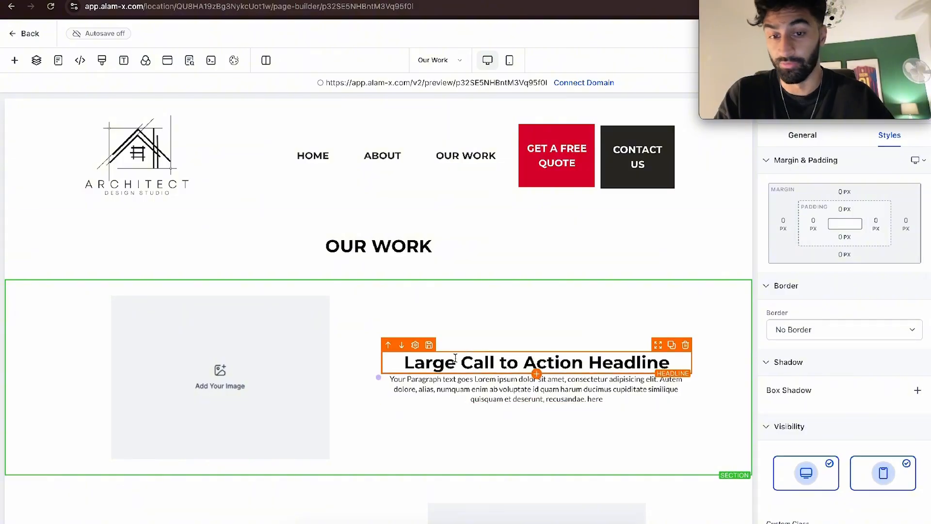
- Open the image selection for the placeholder picture in the first project section
left_click(280, 328)
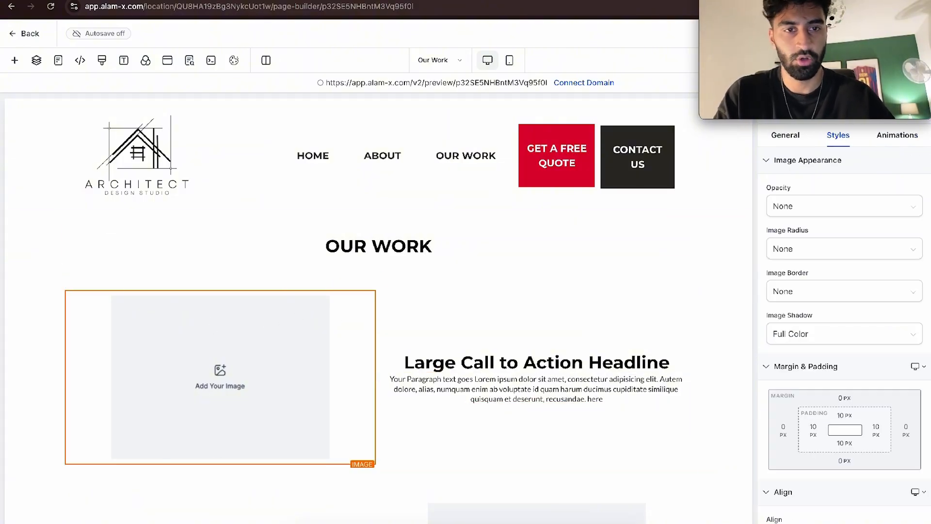
scroll(821, 315, "down", 5)
scroll(821, 315, "up", 5)
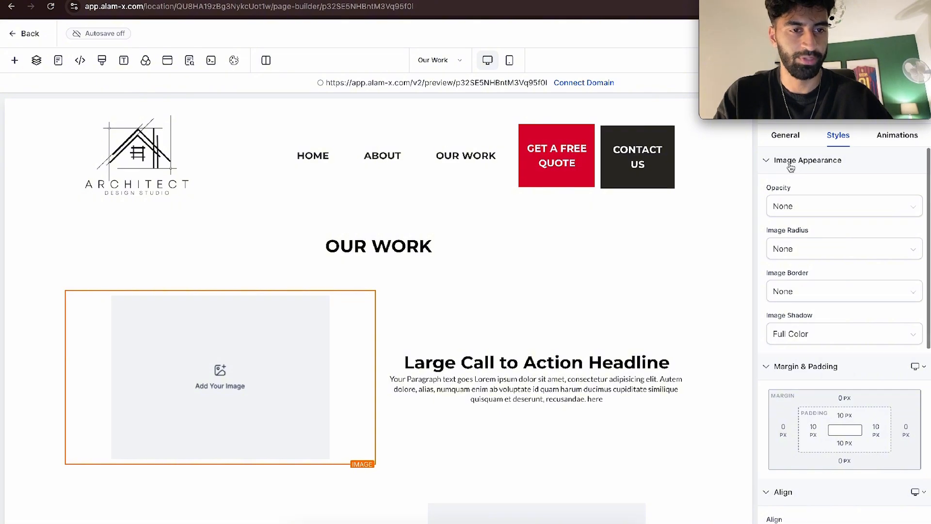
left_click(787, 136)
scroll(856, 305, "down", 1)
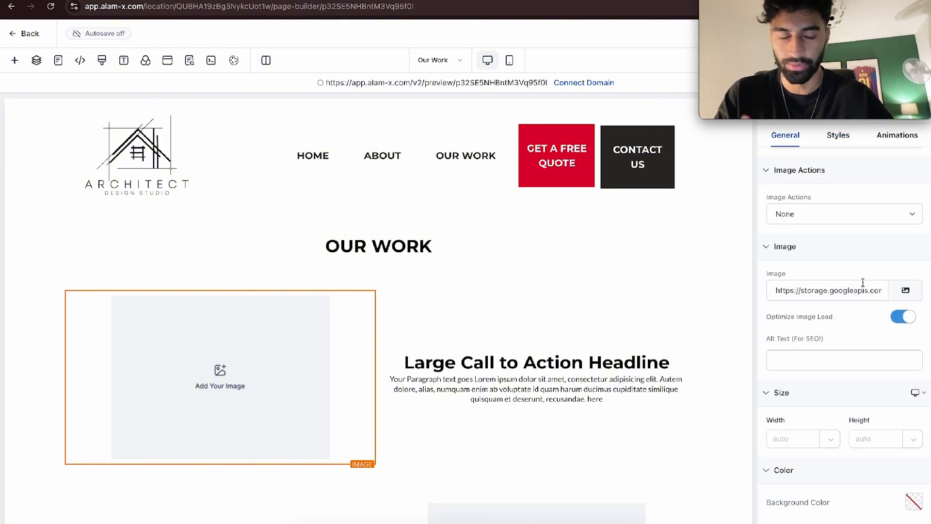
left_click(903, 292)
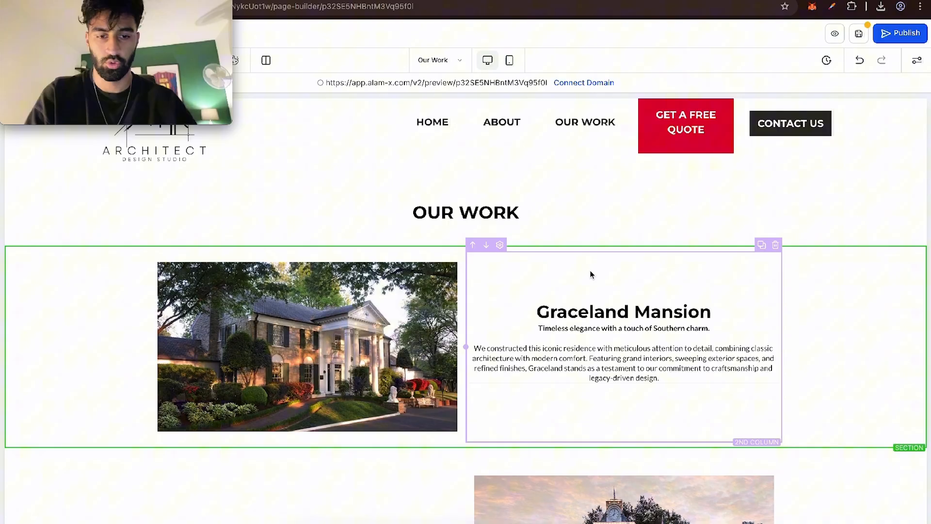
- Set the background color of the Our Work heading section to black
scroll(592, 272, "down", 4)
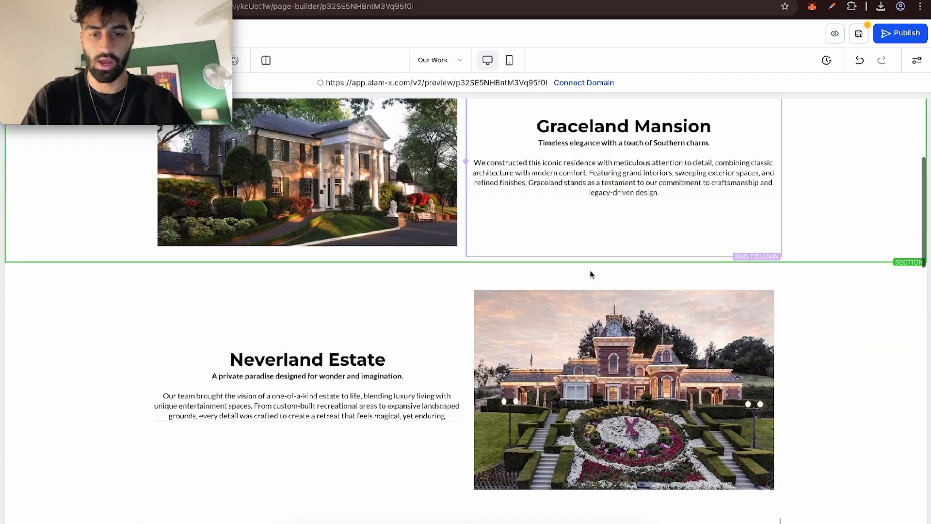
scroll(592, 272, "up", 1)
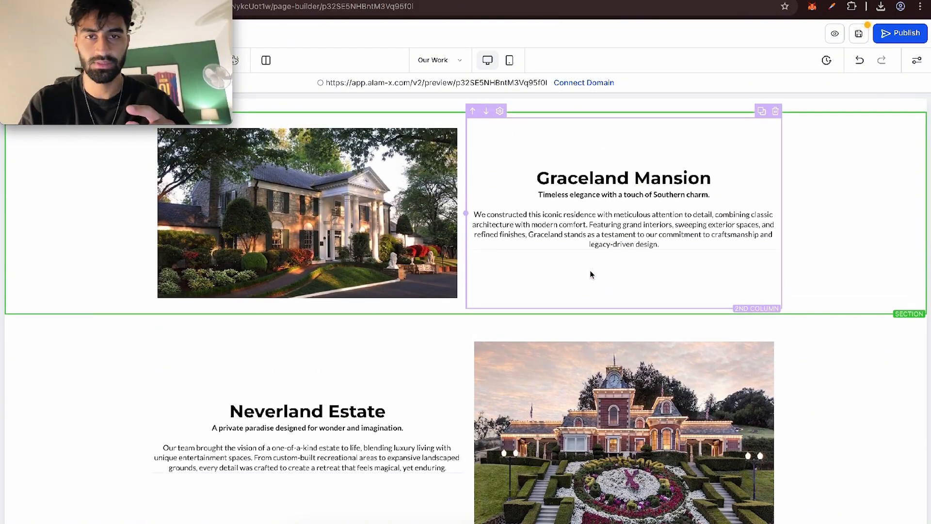
scroll(592, 272, "up", 1)
scroll(639, 403, "down", 4)
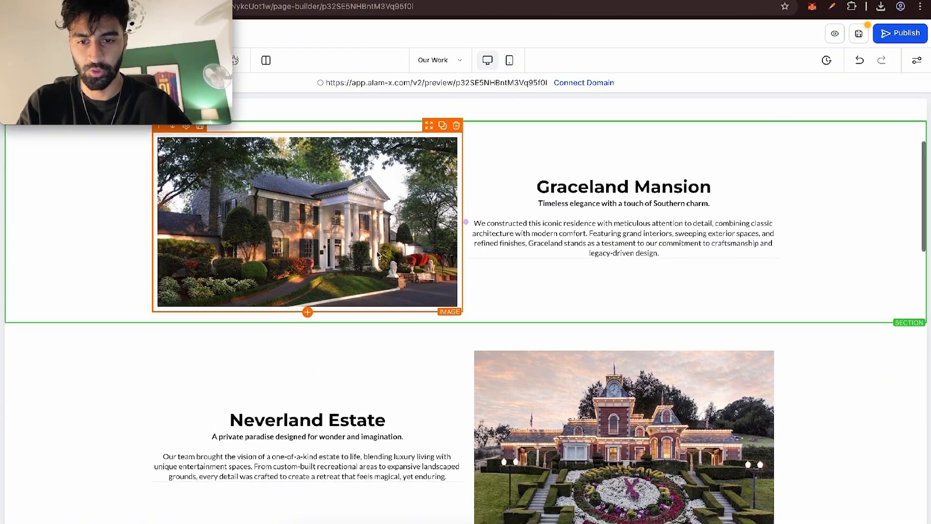
scroll(577, 377, "up", 3)
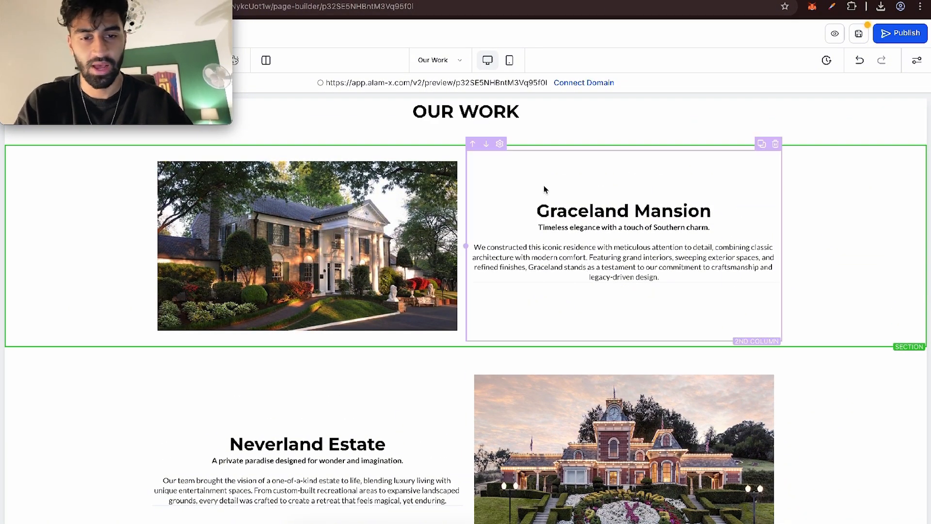
scroll(699, 185, "up", 2)
left_click(797, 181)
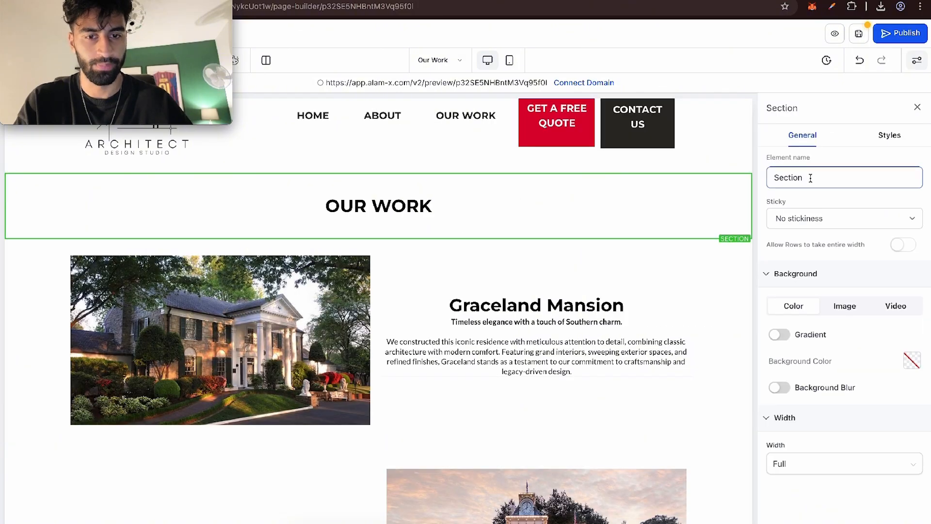
left_click(912, 360)
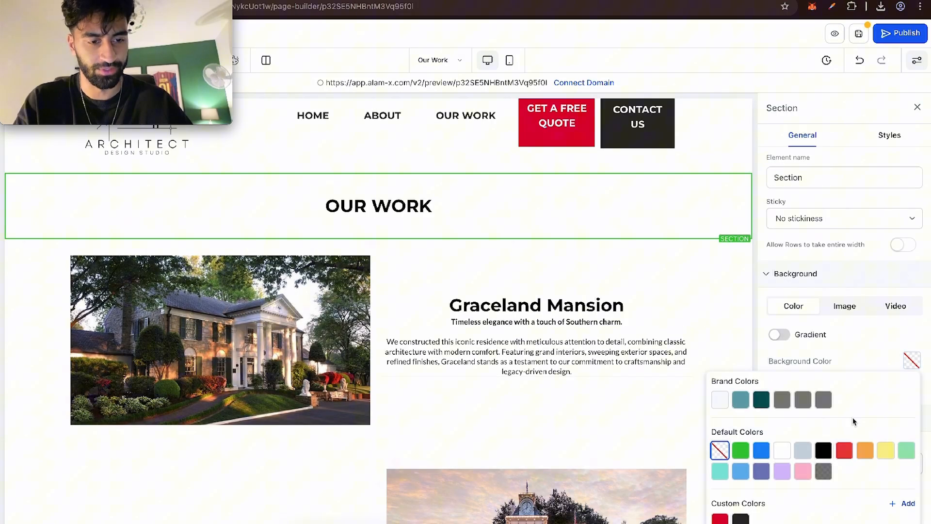
left_click(823, 450)
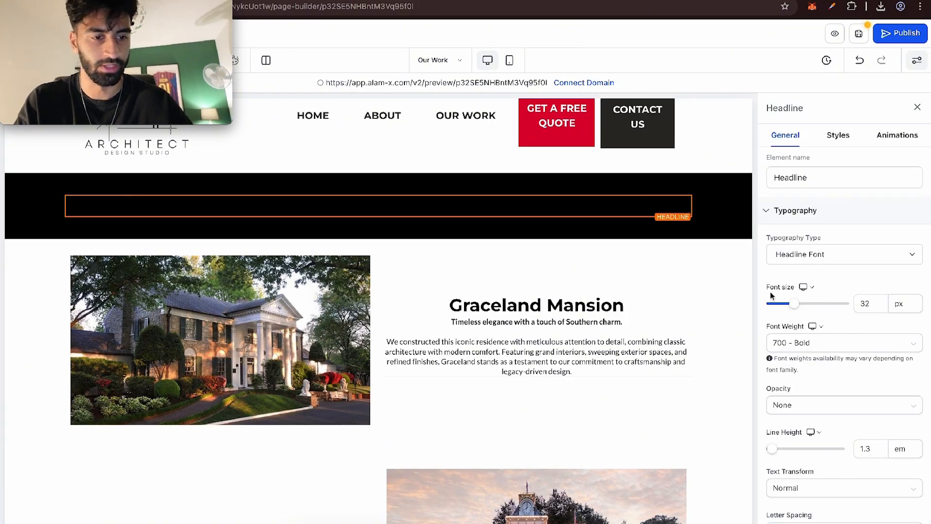
- Change the text color of the Our Work headline to white
triple_click(426, 205)
left_click(375, 234)
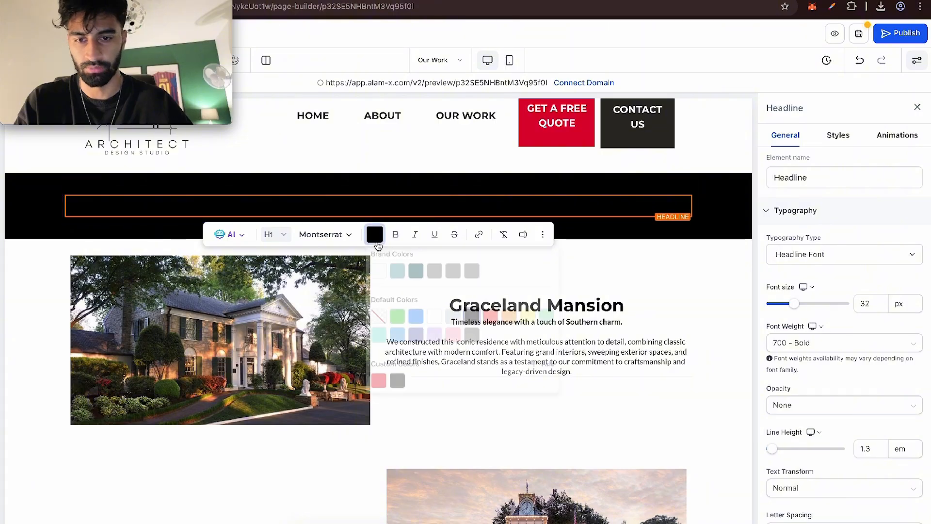
left_click(413, 301)
left_click(644, 228)
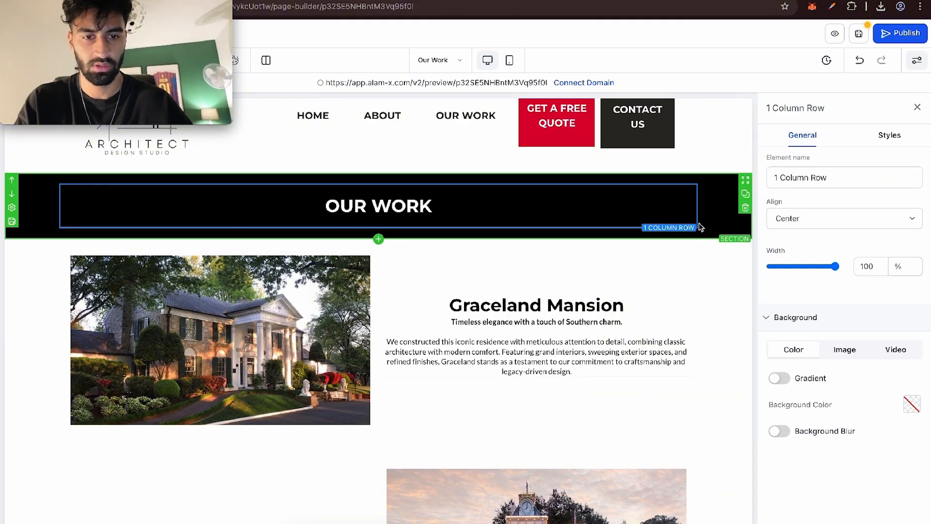
- Set the top and bottom padding of the black Our Work heading section to 0 px
left_click(727, 224)
left_click(890, 136)
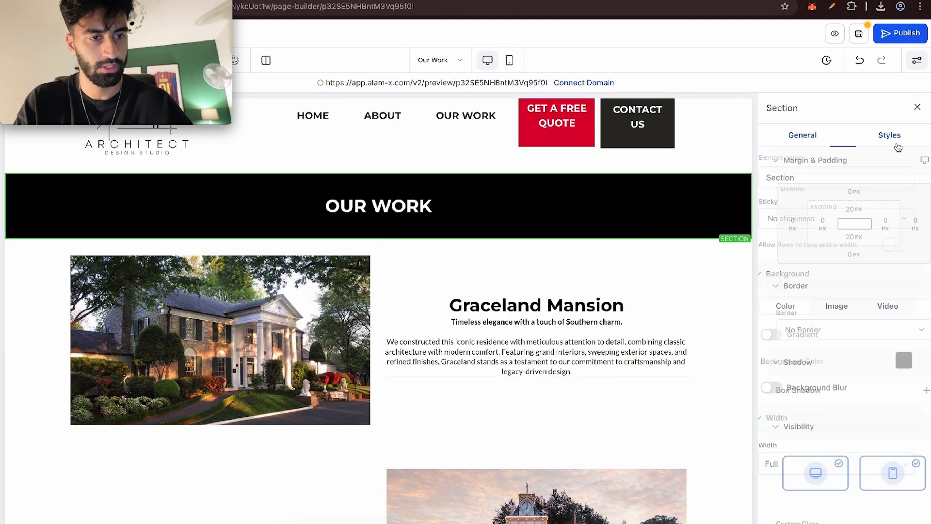
left_click(844, 208)
left_click(783, 260)
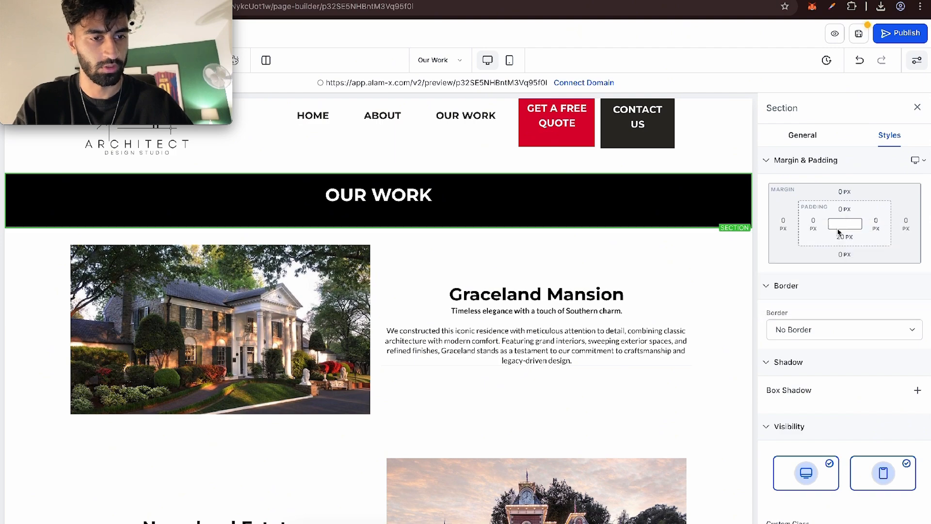
left_click(845, 237)
left_click(785, 287)
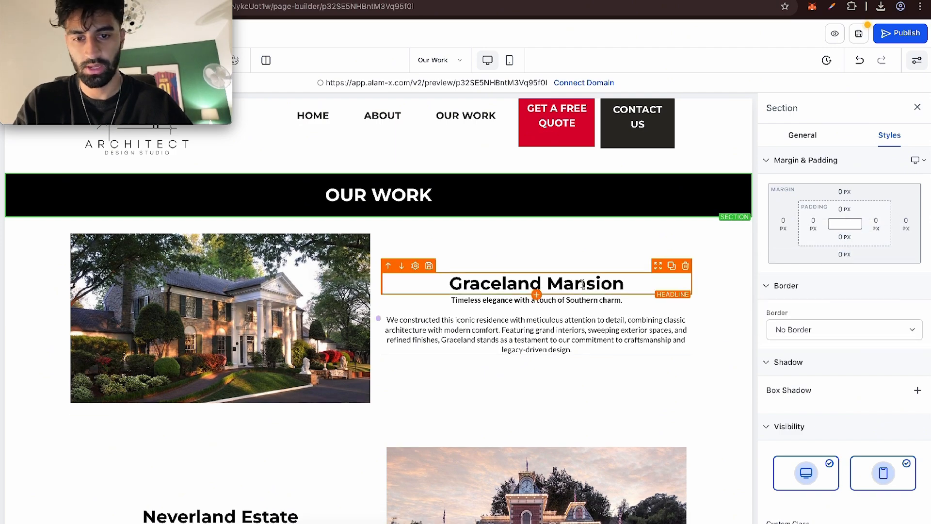
- Give the Graceland Mansion image a 2px Dark Thumbnail Border and add a box shadow
left_click(296, 282)
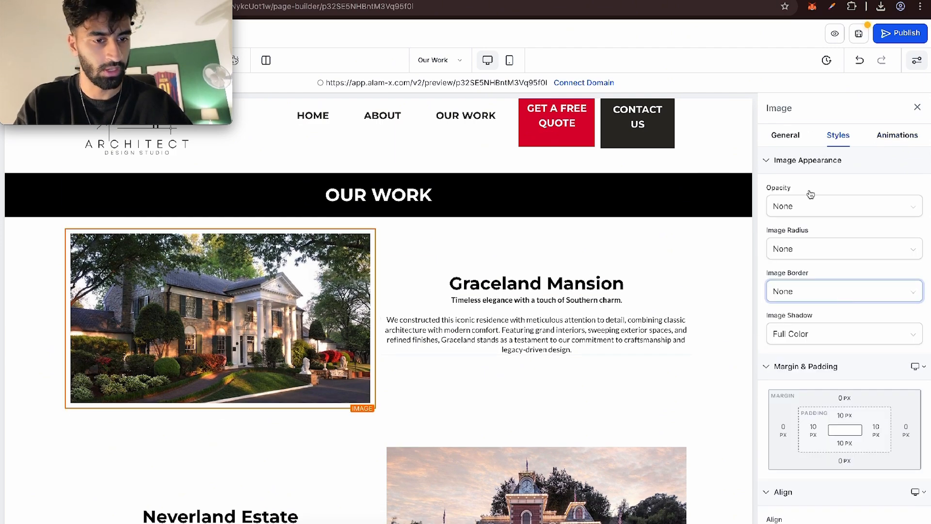
left_click(790, 140)
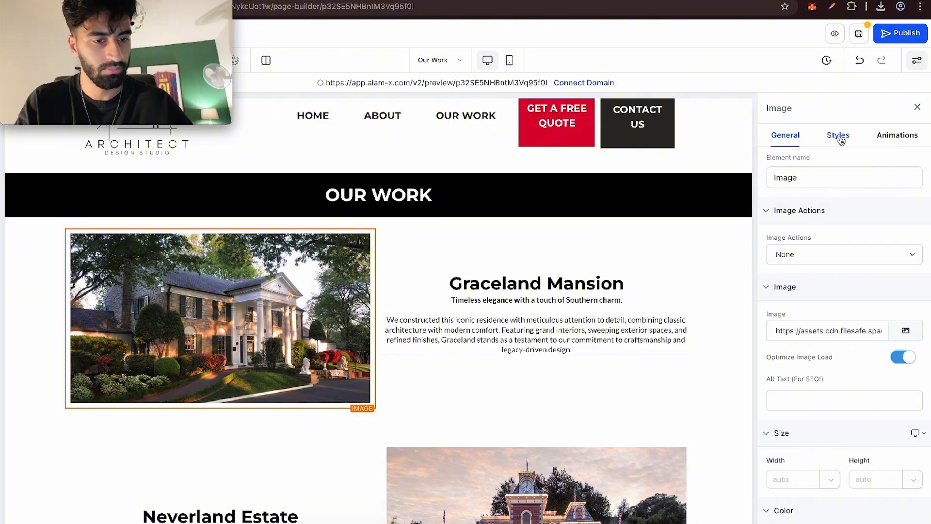
left_click(842, 141)
left_click(827, 251)
left_click(833, 297)
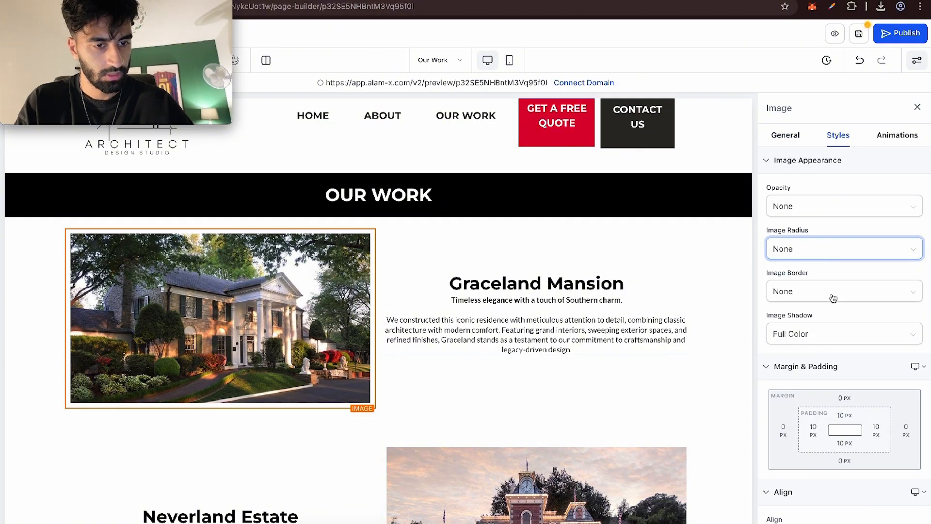
left_click(833, 297)
left_click(830, 382)
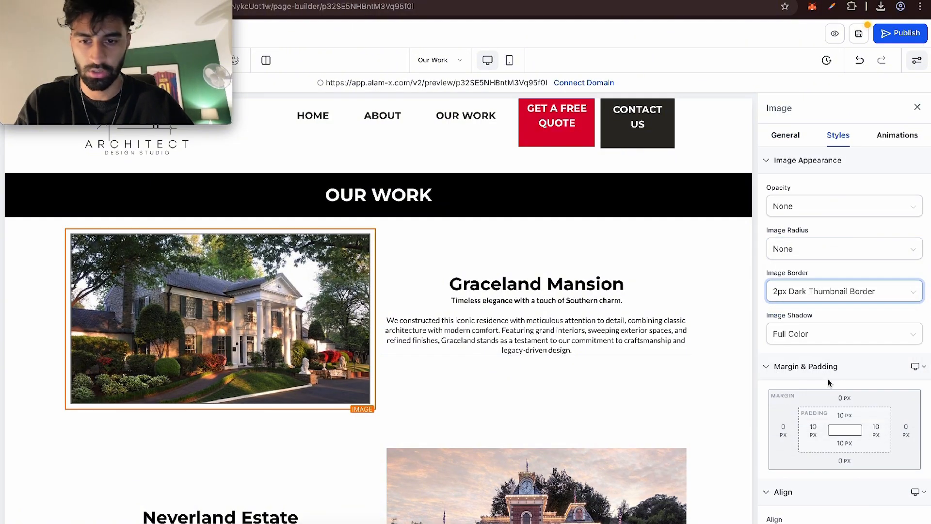
scroll(866, 357, "down", 4)
left_click(917, 434)
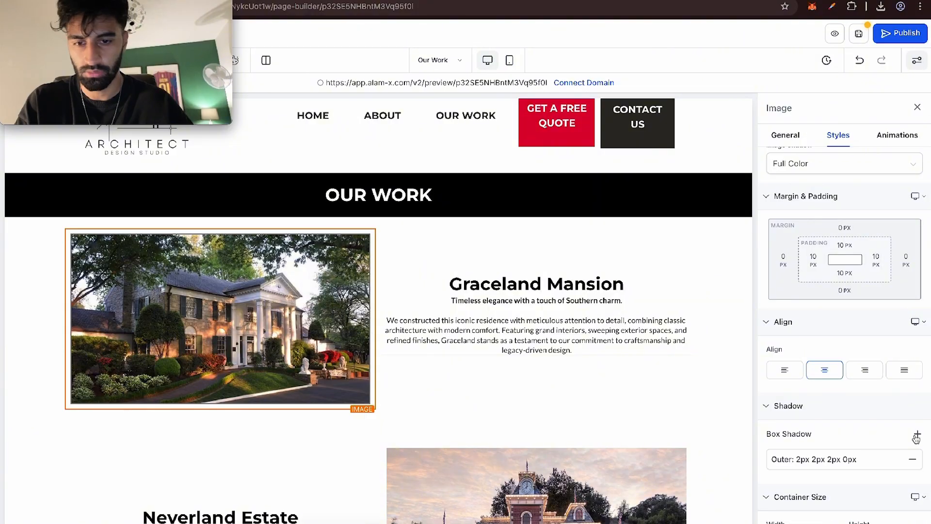
- Add a box shadow to the Neverland Estate image and give it a 2px Dark Thumbnail Border
scroll(602, 335, "down", 5)
left_click(598, 333)
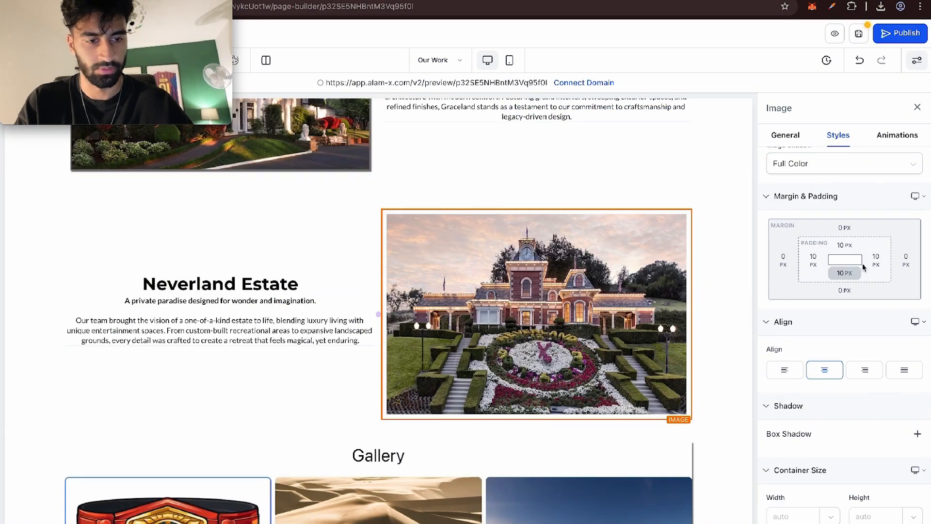
left_click(912, 434)
scroll(848, 248, "up", 3)
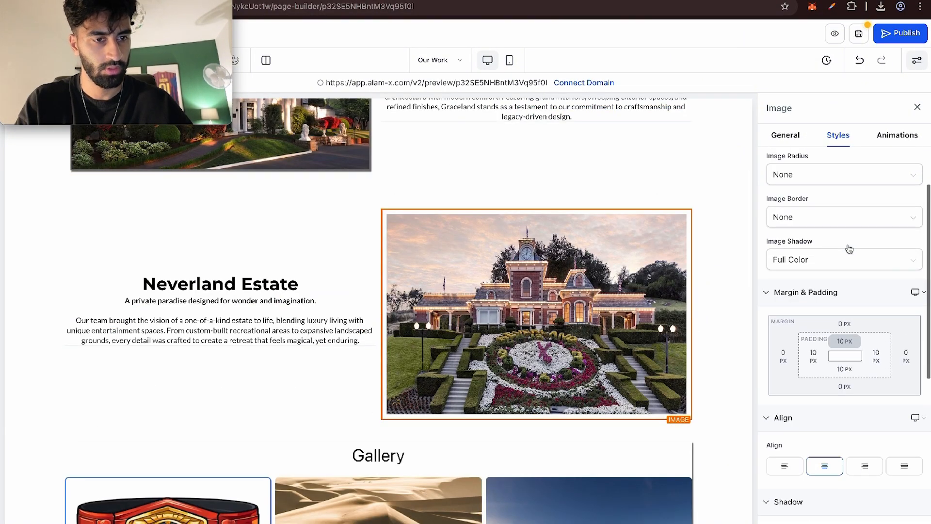
left_click(831, 216)
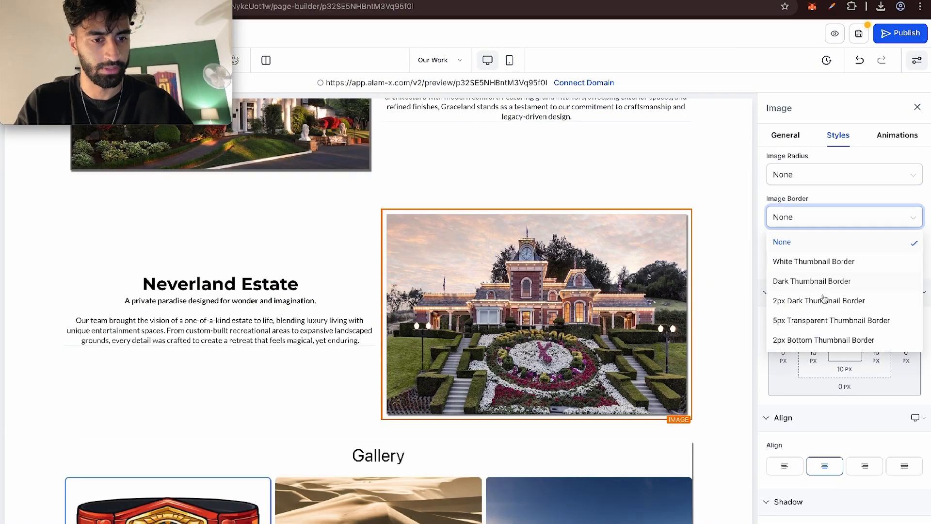
left_click(827, 324)
left_click(796, 226)
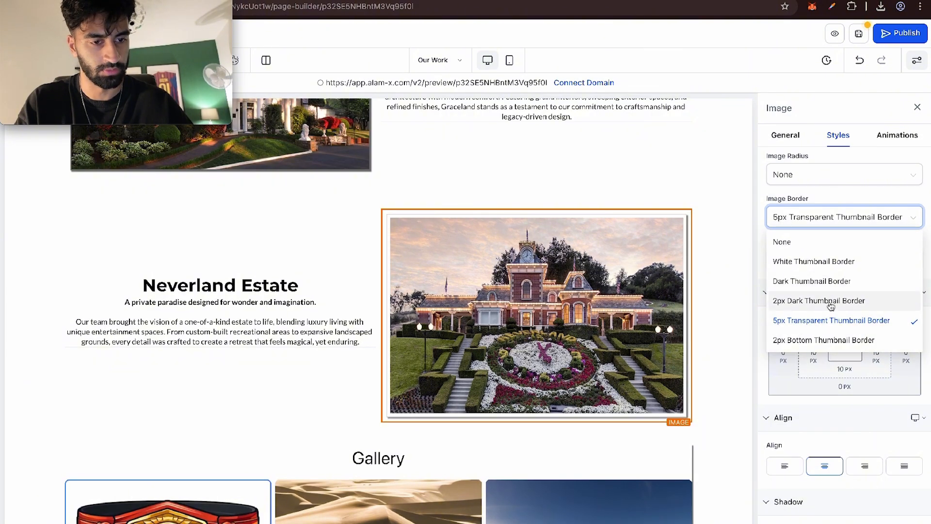
left_click(845, 297)
left_click(730, 295)
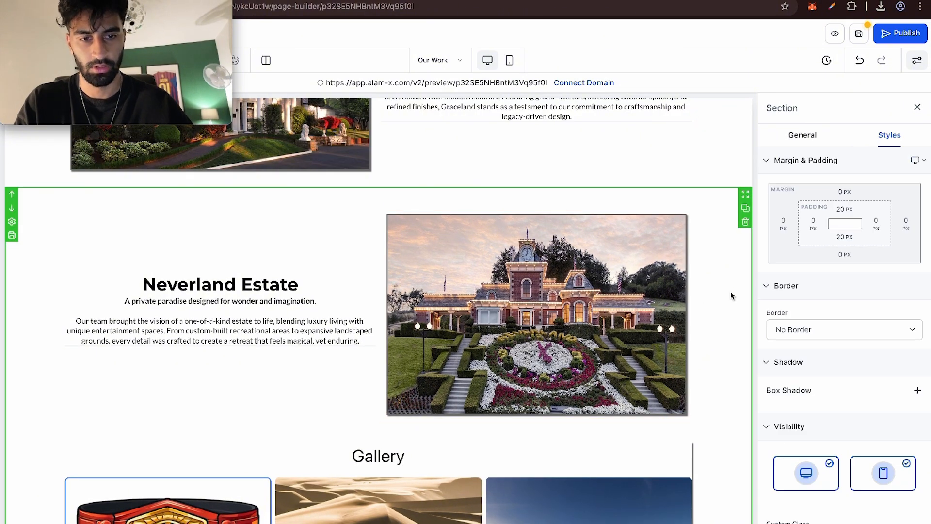
- Delete the photo gallery below the Neverland Estate project and save the page
scroll(733, 296, "up", 3)
scroll(732, 294, "up", 2)
scroll(621, 268, "up", 2)
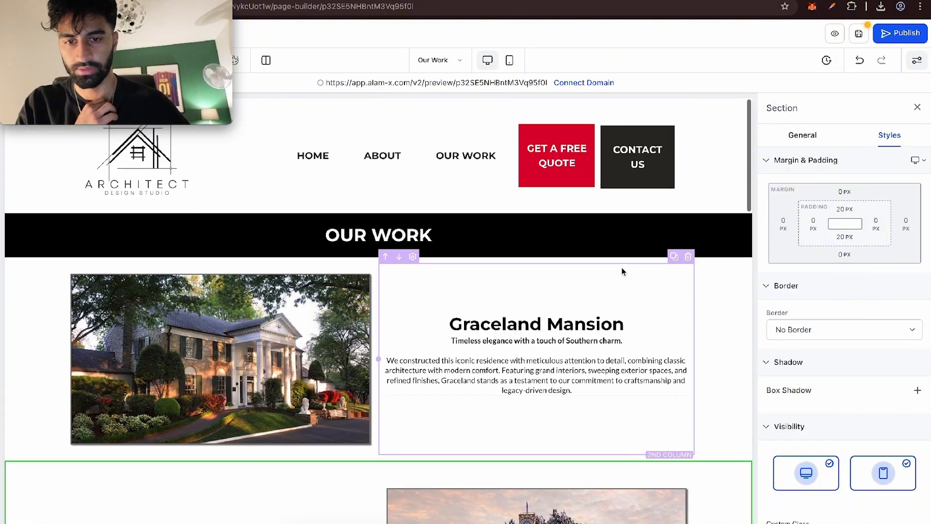
scroll(624, 271, "down", 6)
scroll(623, 270, "down", 4)
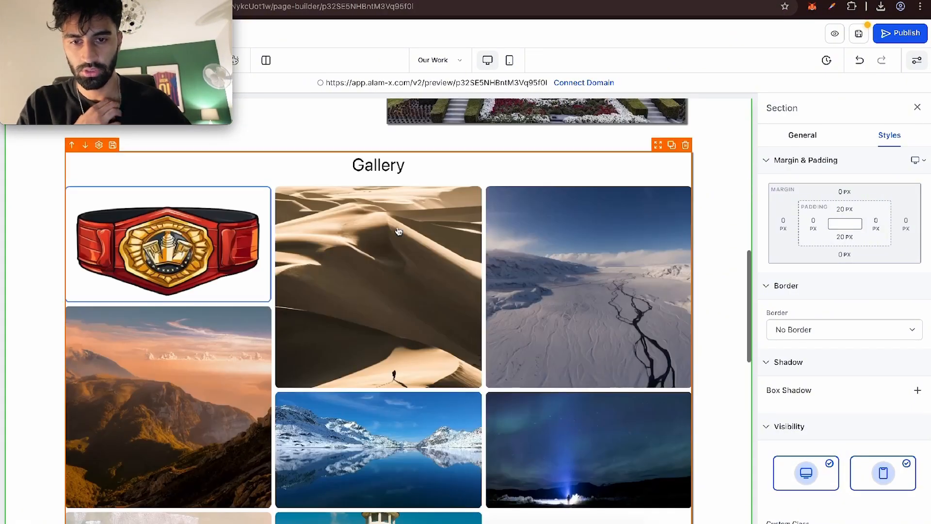
left_click(685, 146)
left_click(857, 33)
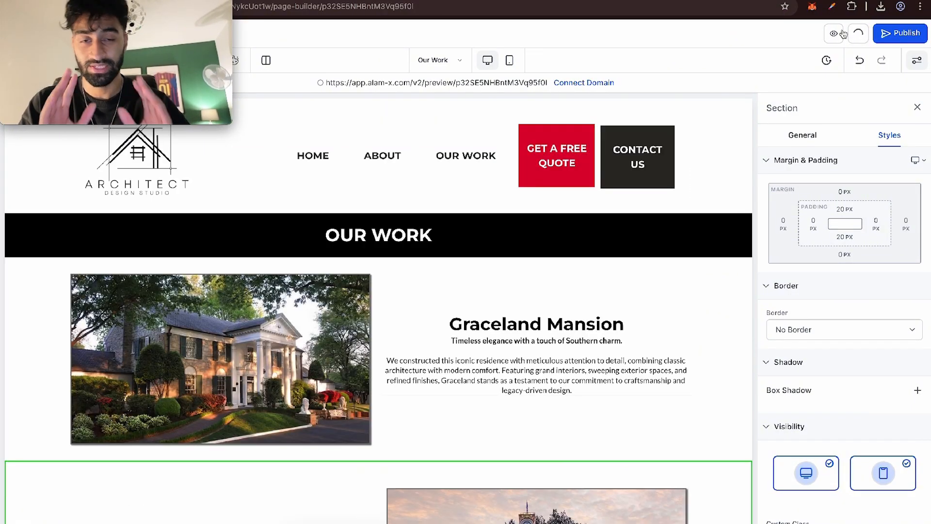
- Link the Our Work item of the navigation menu to the Our Work page and save the item
left_click(499, 158)
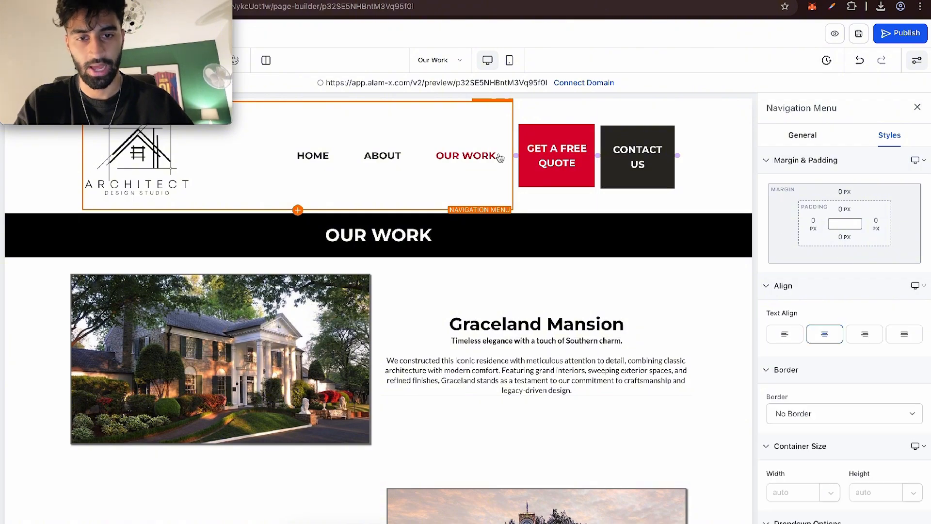
left_click(811, 138)
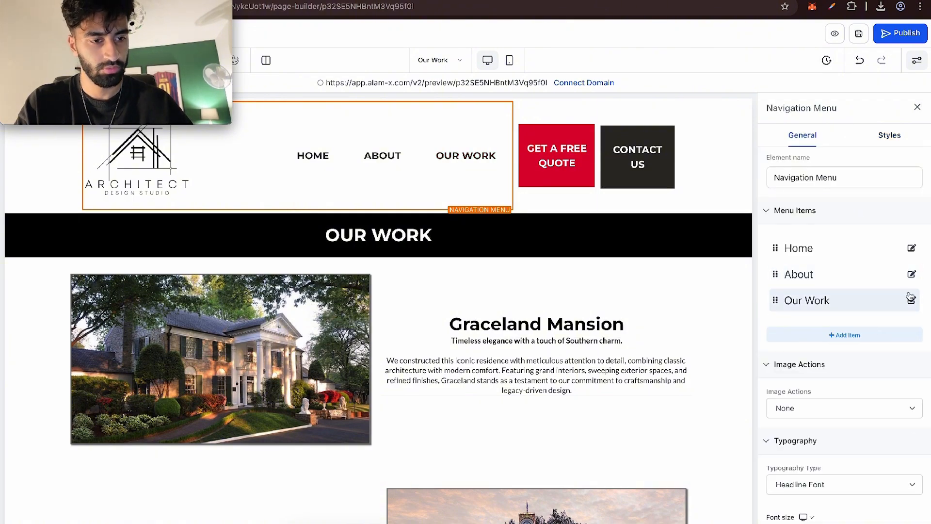
left_click(911, 300)
left_click(483, 304)
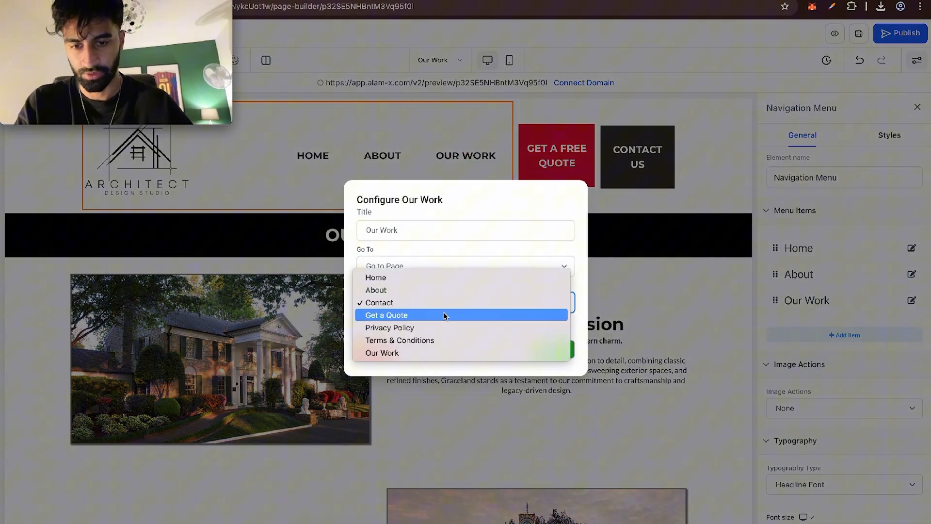
left_click(416, 353)
left_click(544, 350)
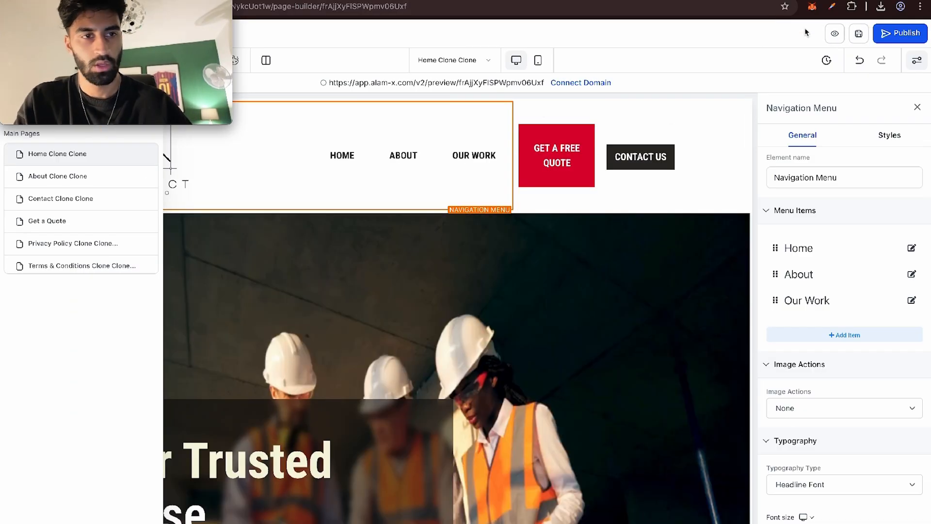
- Preview the site, checking the Our Work page layout and its navigation link to the Home page
left_click(833, 30)
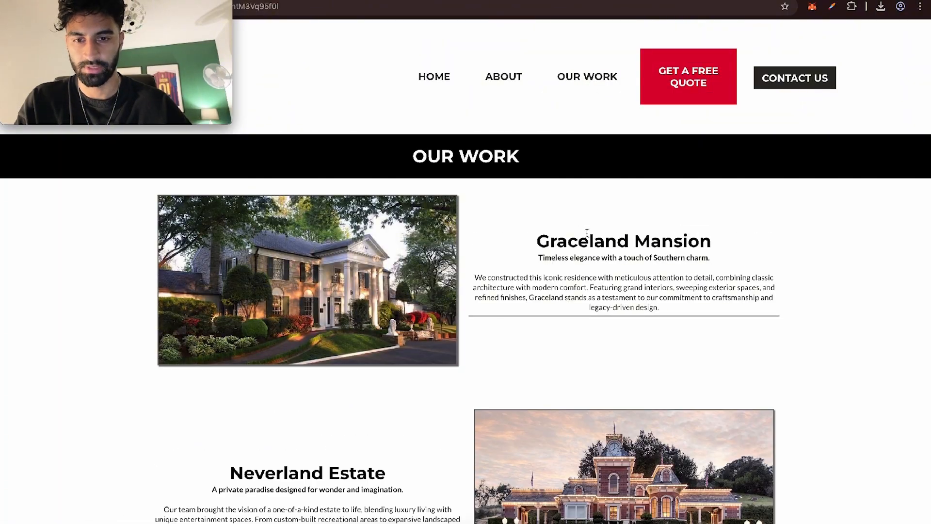
scroll(587, 237, "down", 3)
scroll(587, 236, "down", 3)
scroll(587, 231, "up", 6)
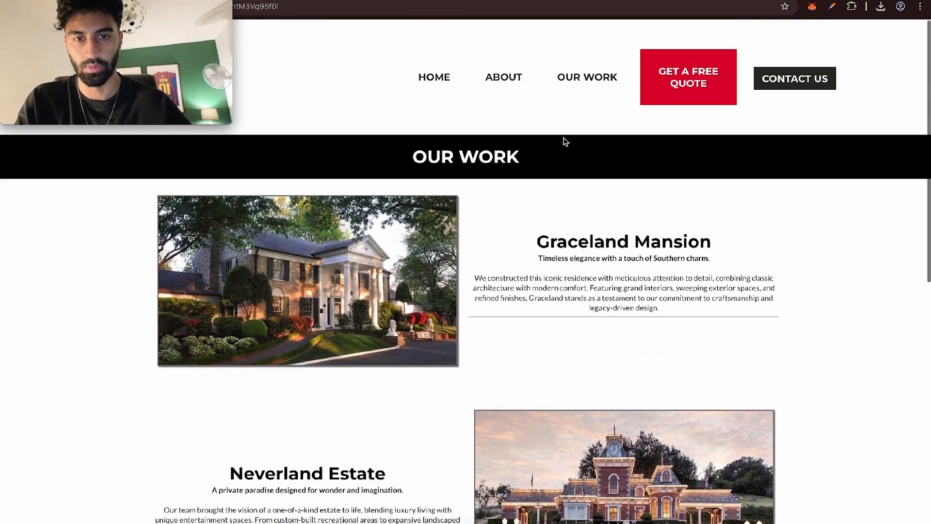
left_click(429, 76)
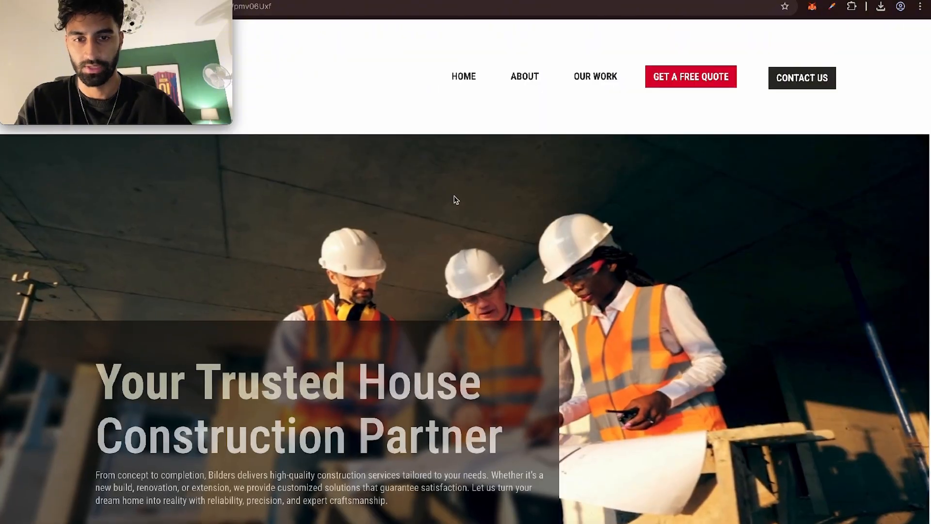
scroll(453, 199, "down", 6)
scroll(163, 288, "up", 5)
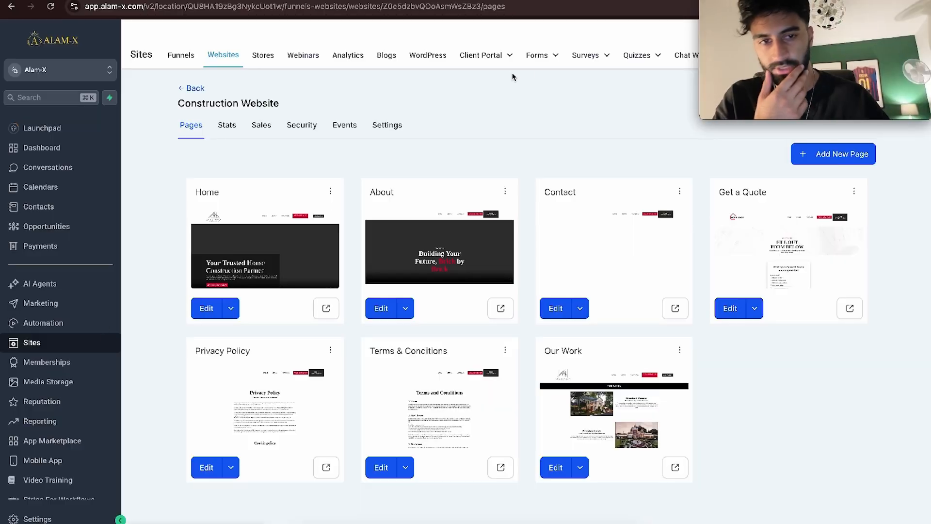
- Create a new survey from scratch and name it CONSTRUCTION HH VID
left_click(584, 64)
left_click(574, 79)
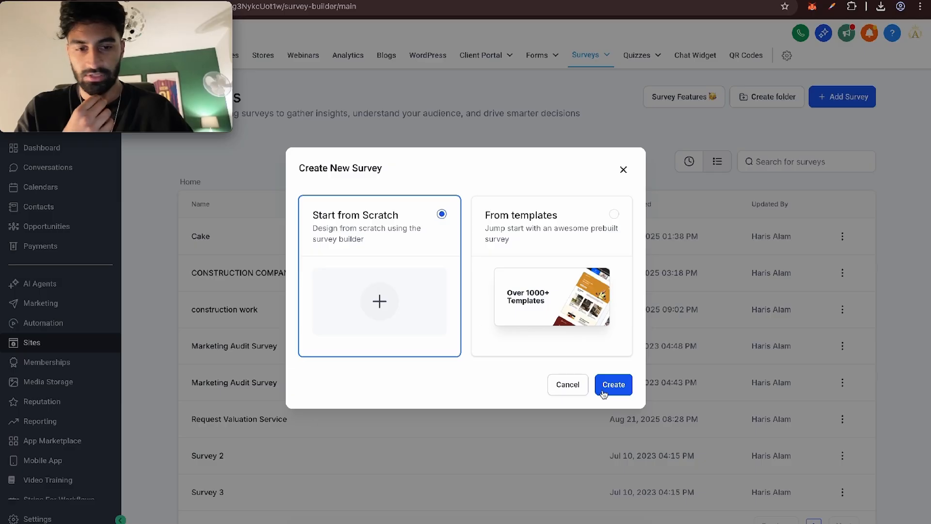
left_click(615, 385)
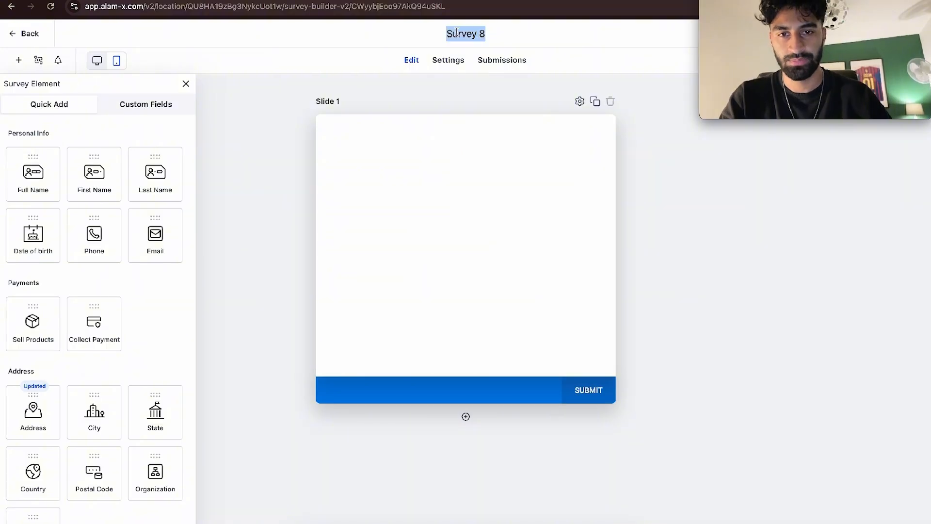
type("CONSTRUCTI")
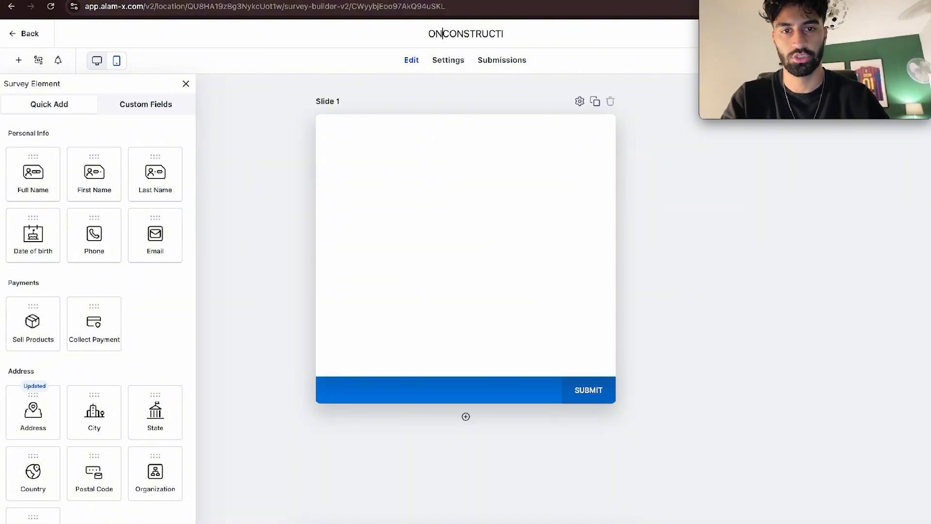
type("ON HH VID")
left_click(446, 157)
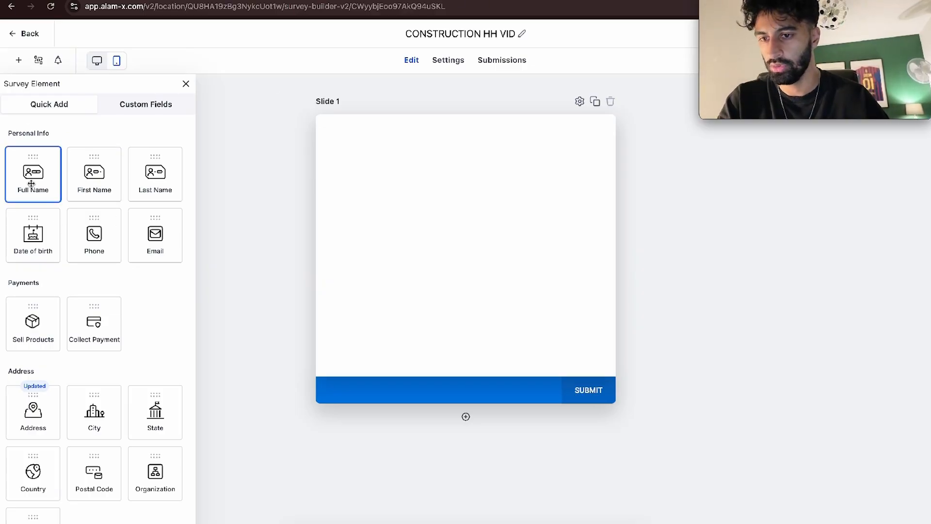
- Add Full Name, Email and Phone fields to Slide 1 of the survey
left_click_drag(31, 184, 372, 170)
left_click_drag(155, 234, 427, 203)
left_click_drag(94, 234, 454, 305)
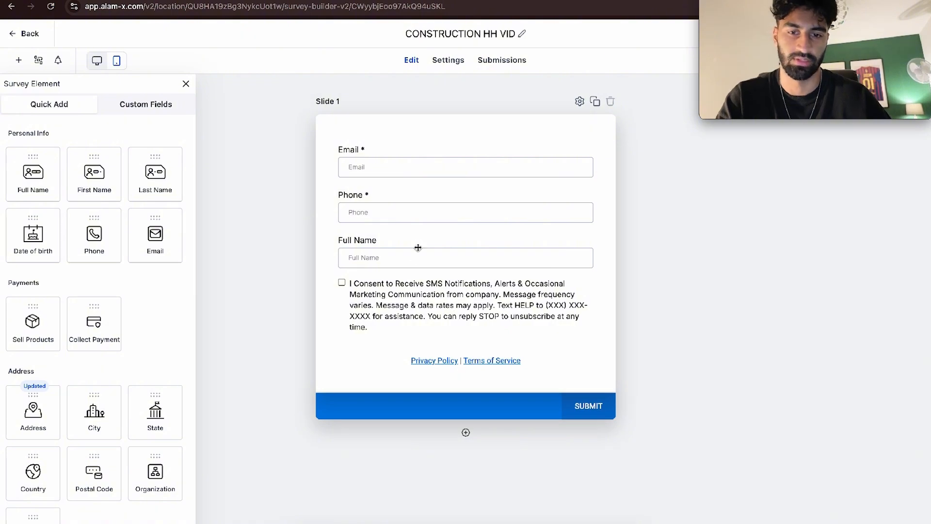
- Delete the SMS consent and policy links from Slide 1, then place Full Name first and make it required
left_click(434, 289)
left_click(591, 288)
left_click(585, 291)
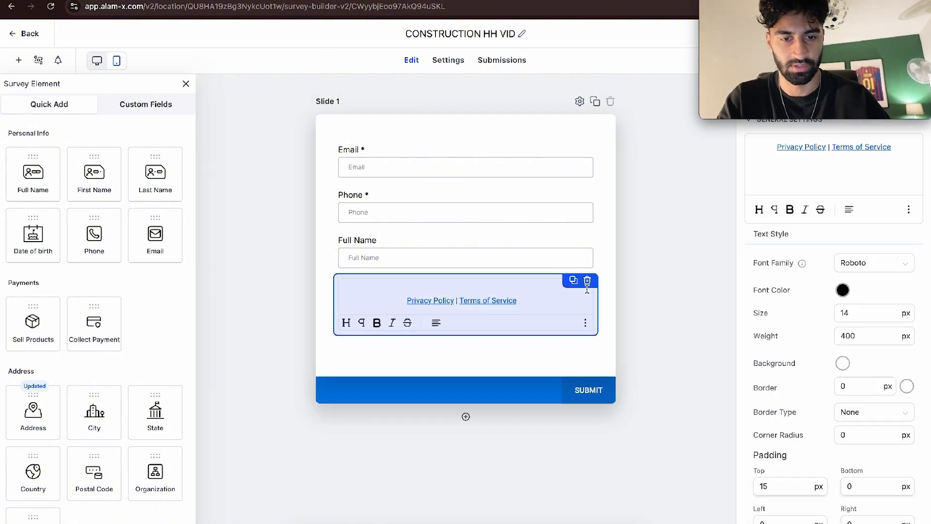
left_click(589, 286)
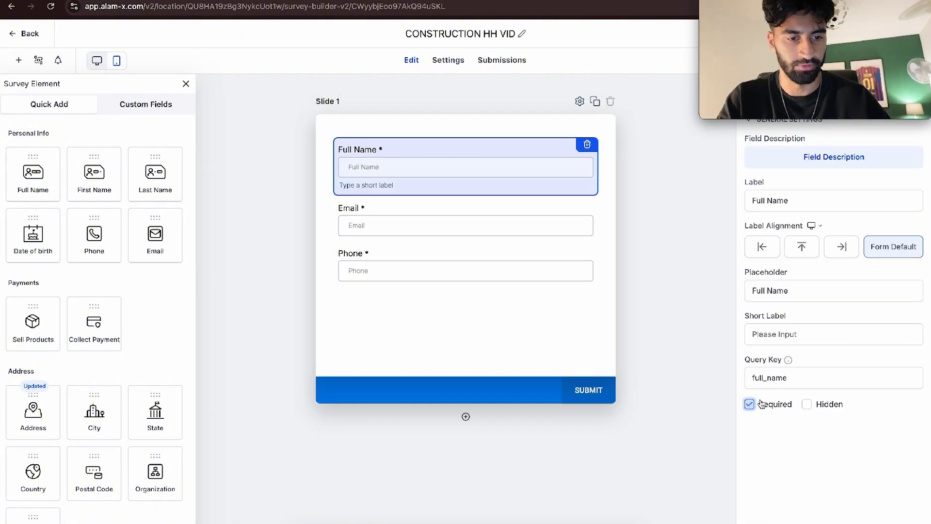
left_click(662, 121)
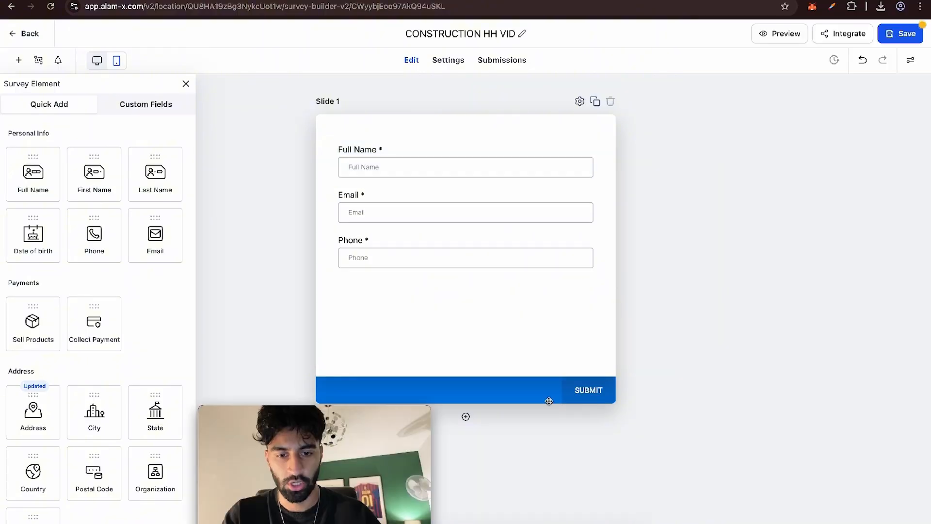
- Add a second slide with a text element reading "What type of project do you need completed?"
left_click(466, 417)
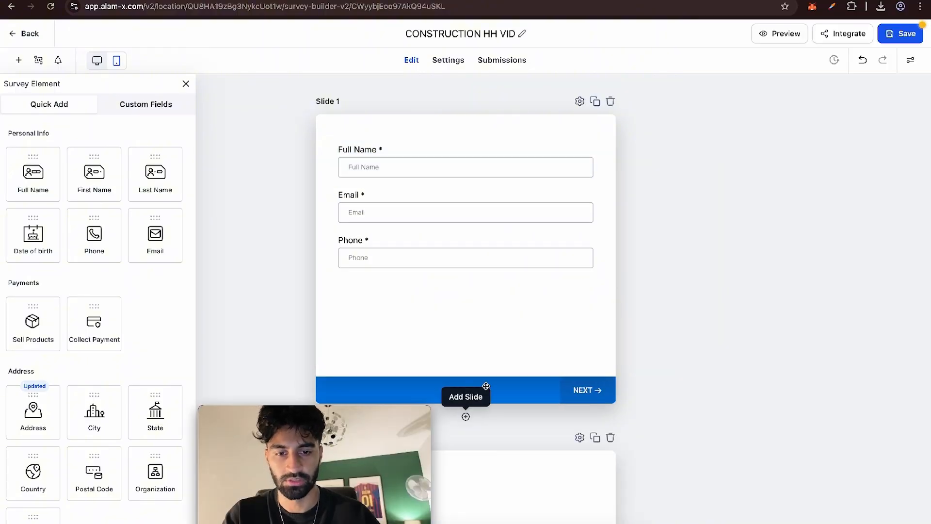
scroll(65, 266, "down", 2)
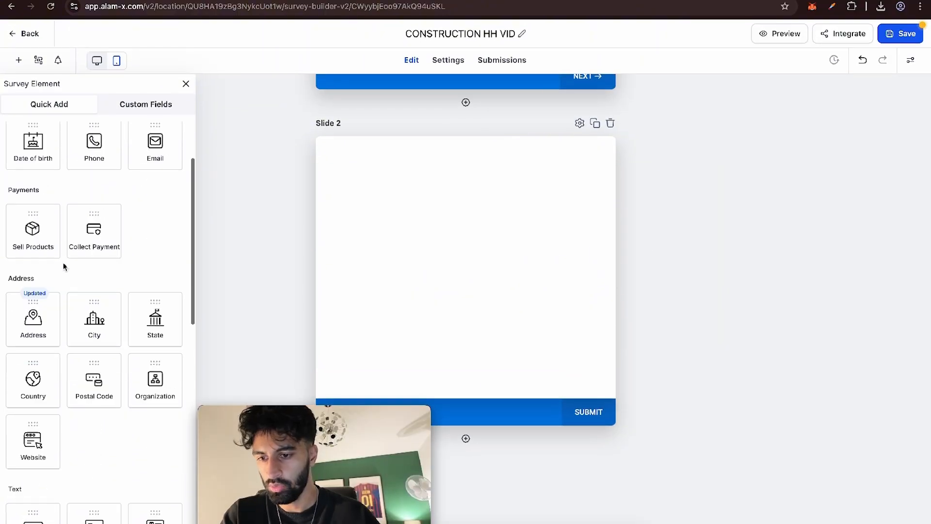
scroll(65, 266, "down", 5)
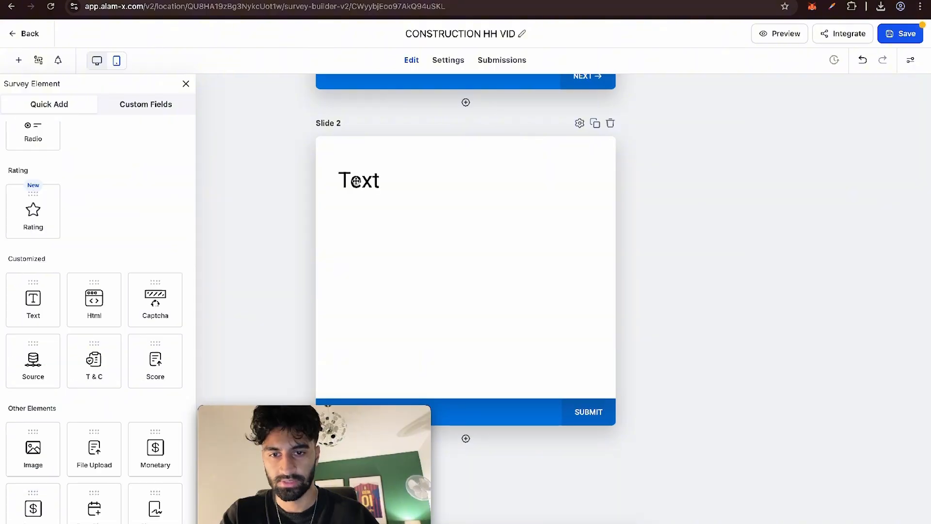
double_click(356, 181)
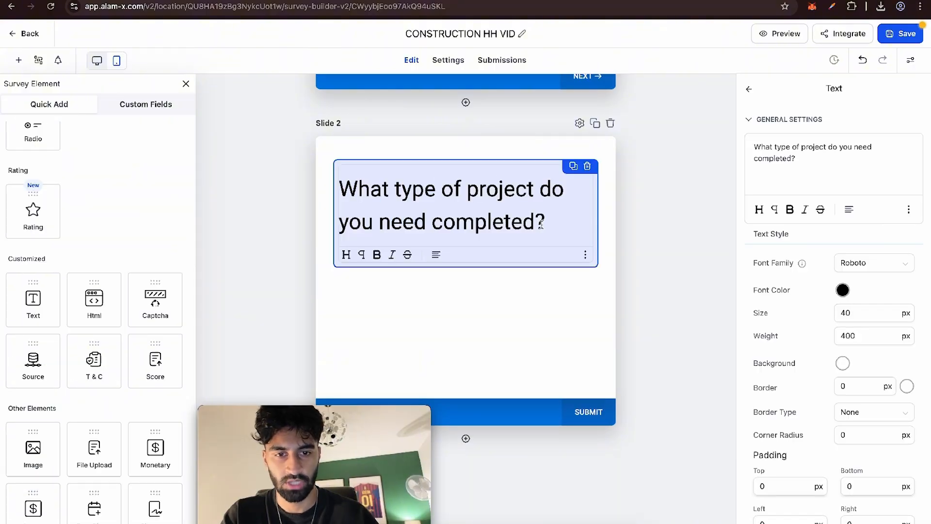
left_click_drag(541, 224, 340, 180)
left_click(321, 170)
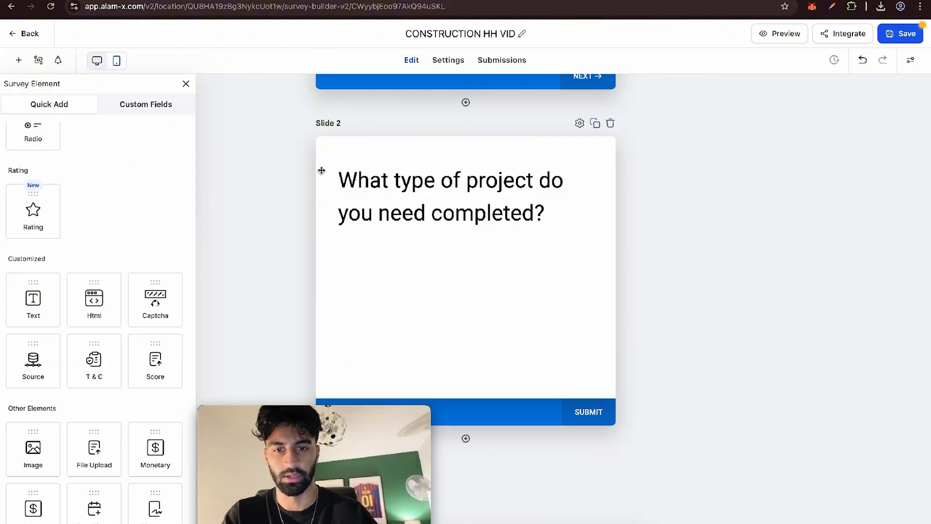
- Make the Slide 2 question bold and centred with a text size of 25 px
double_click(370, 183)
key("ctrl+a")
key("ctrl+b")
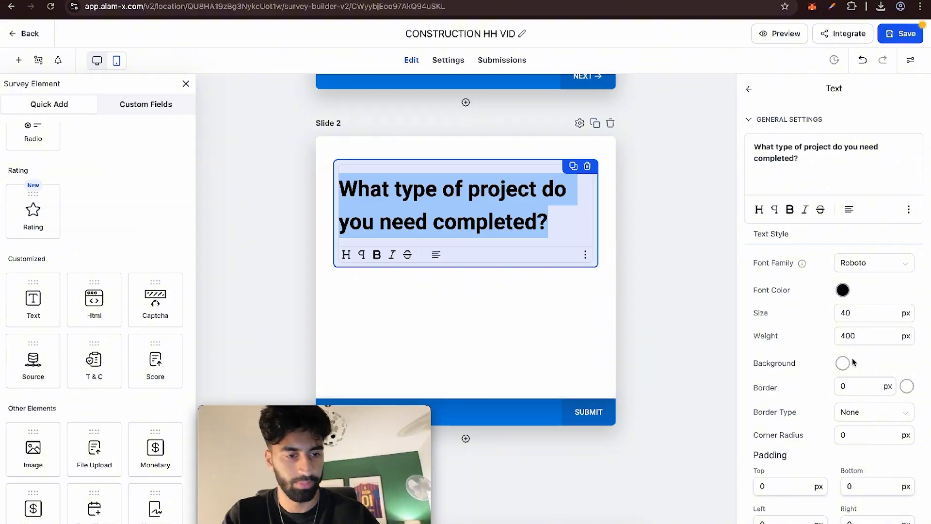
left_click_drag(858, 315, 820, 320)
type("25")
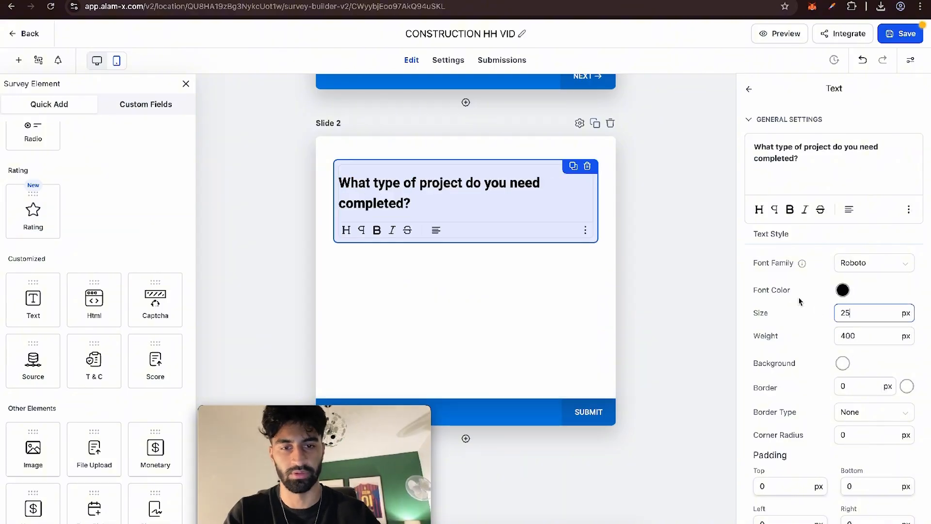
left_click(566, 271)
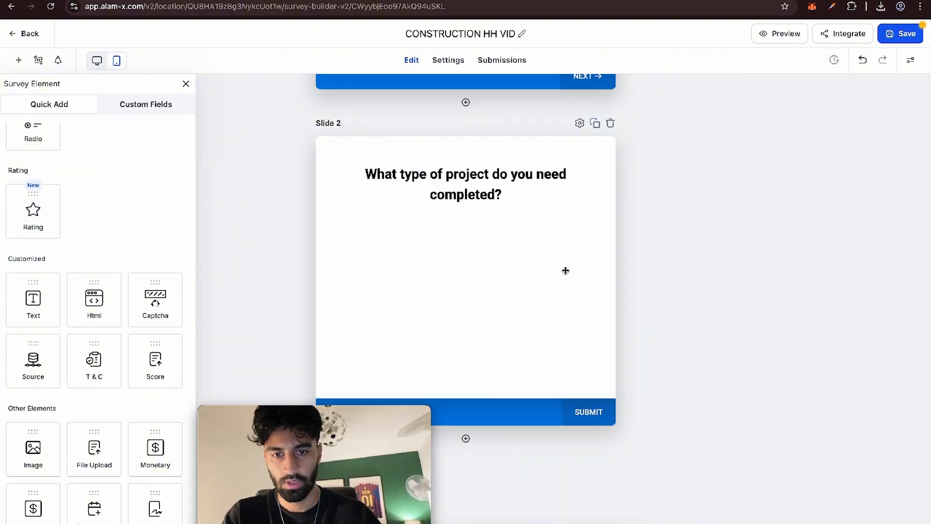
- Start a new custom field of the Radio Select type for the survey
left_click(152, 105)
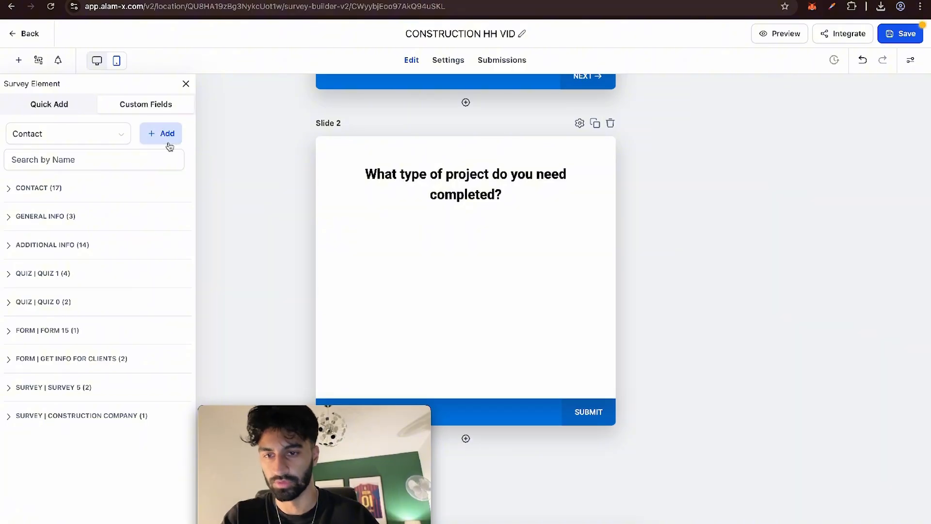
left_click(167, 136)
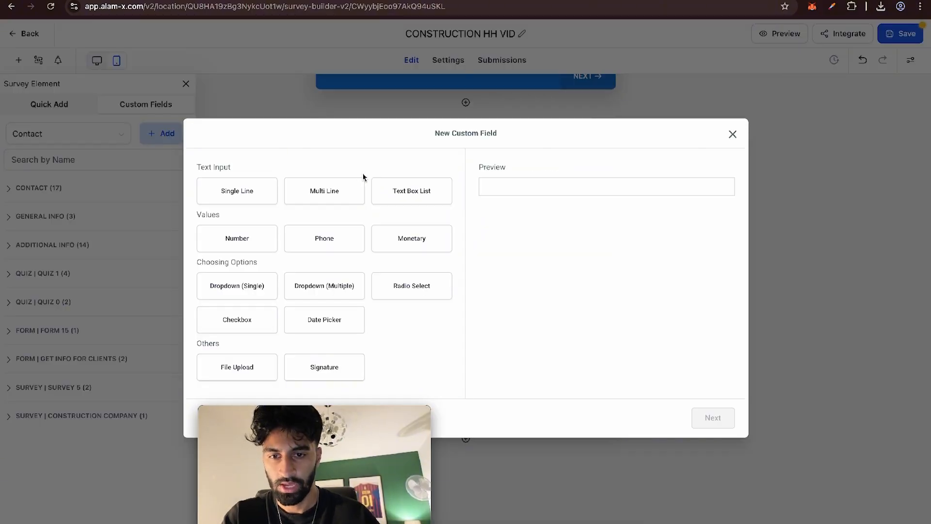
left_click(412, 294)
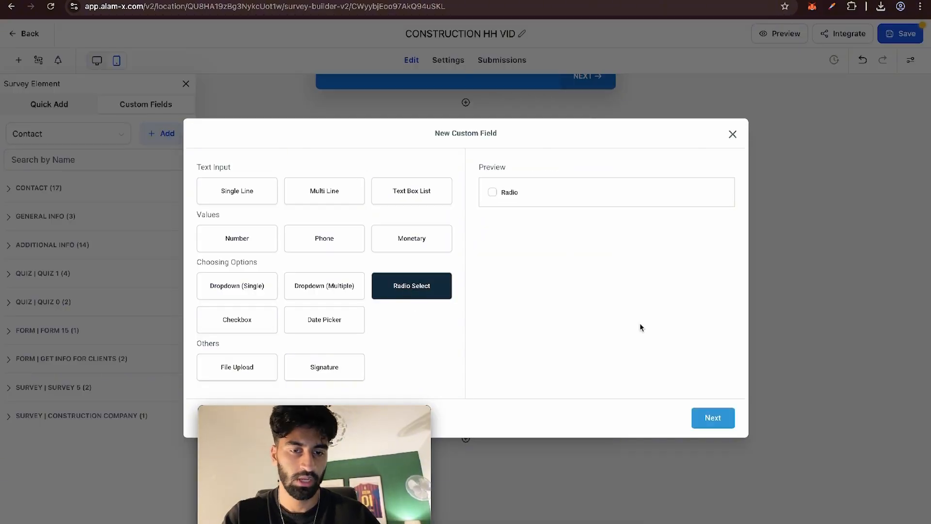
left_click(723, 423)
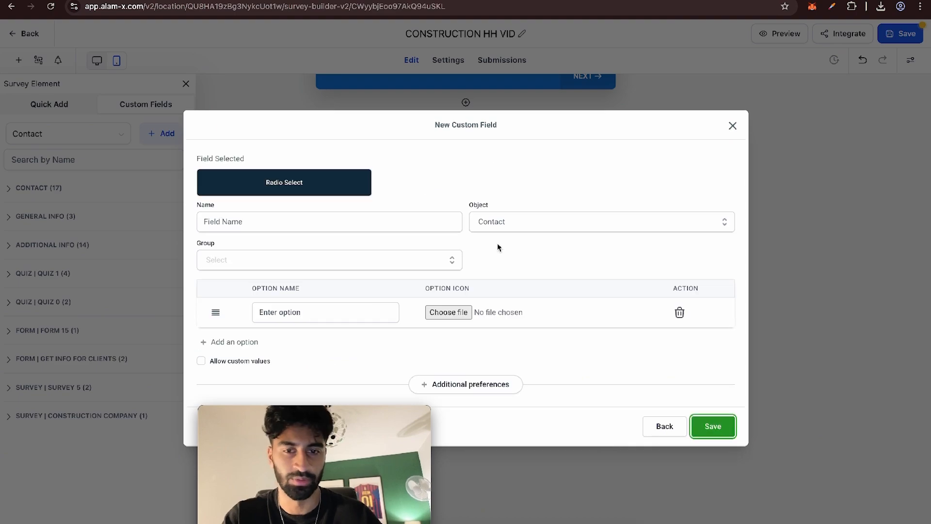
- Name the custom field WHAT PROJECT, with Contact as its object and General Info as its group
left_click(409, 215)
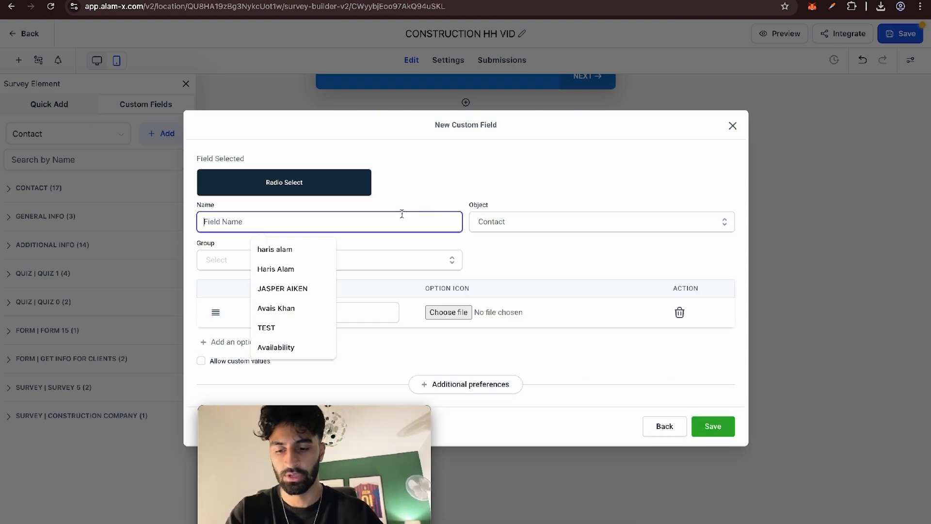
type("WHAT PROJECT")
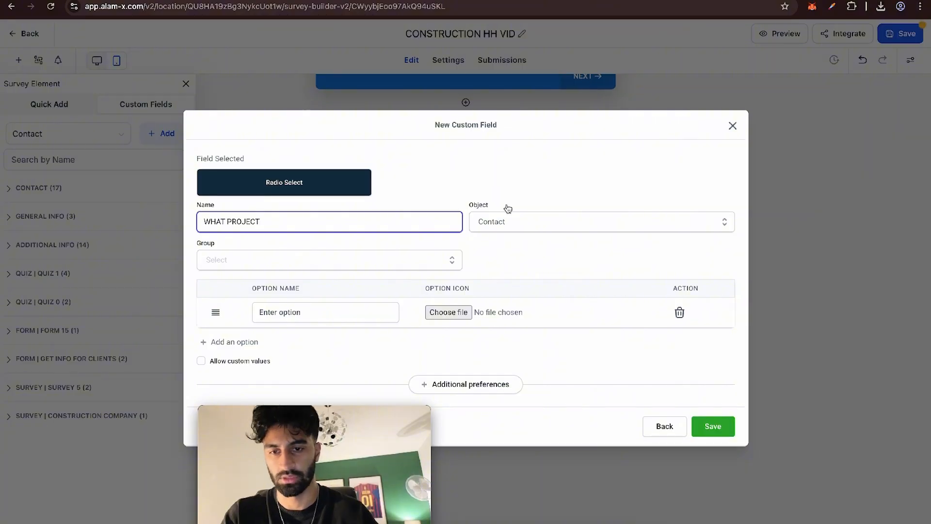
left_click(566, 222)
left_click(526, 245)
left_click(313, 261)
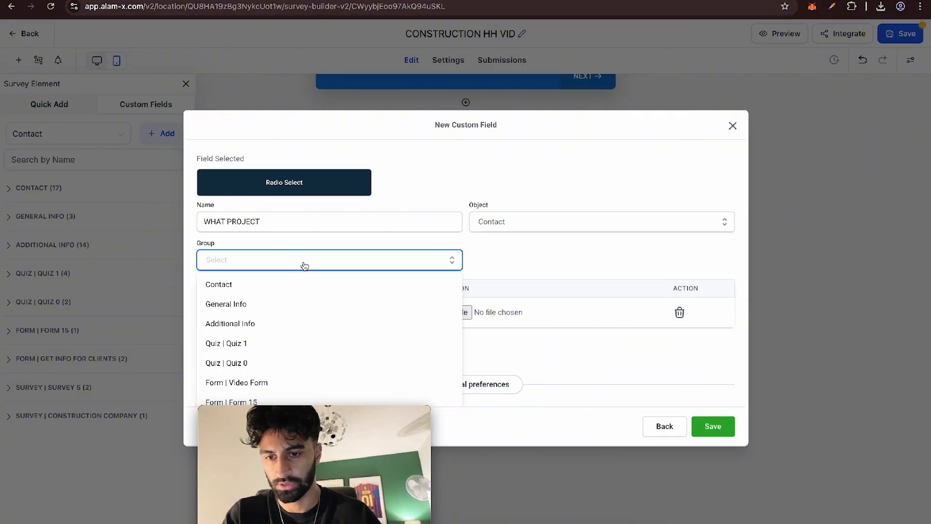
scroll(278, 318, "down", 1)
scroll(278, 325, "up", 2)
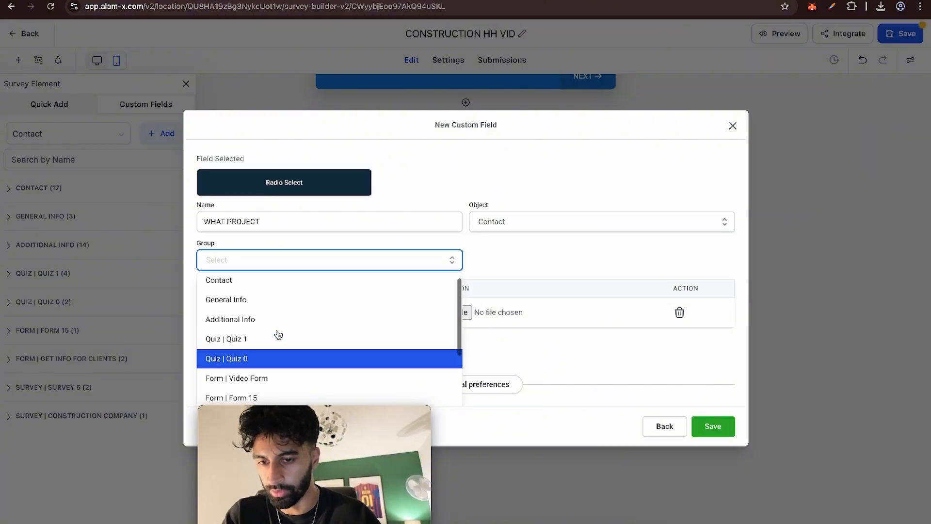
left_click(253, 302)
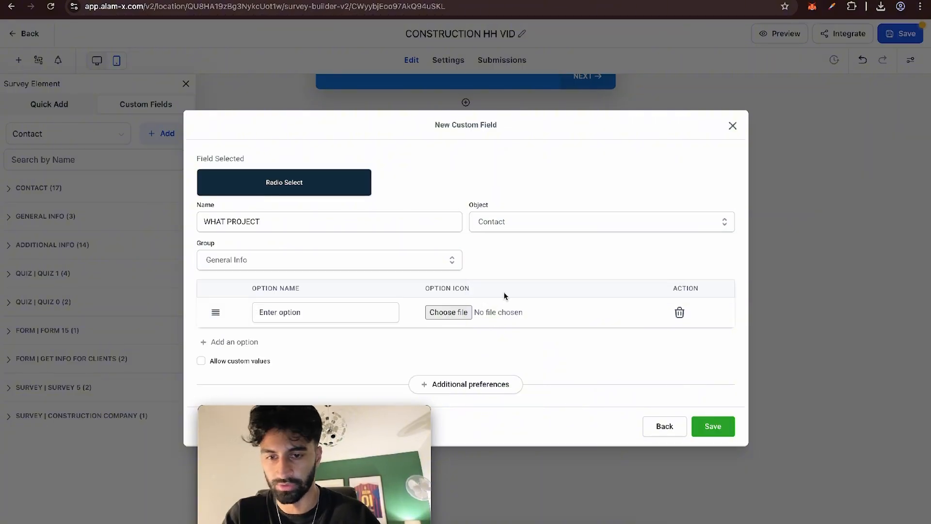
- Fill the field's options from ChatGPT with Home renovation, Extension / Addition, Commercial fit-out, New build construction and Repairs / Maintenance, allow custom values and save it
left_click(325, 309)
key("ctrl+Tab")
left_click_drag(357, 200, 444, 256)
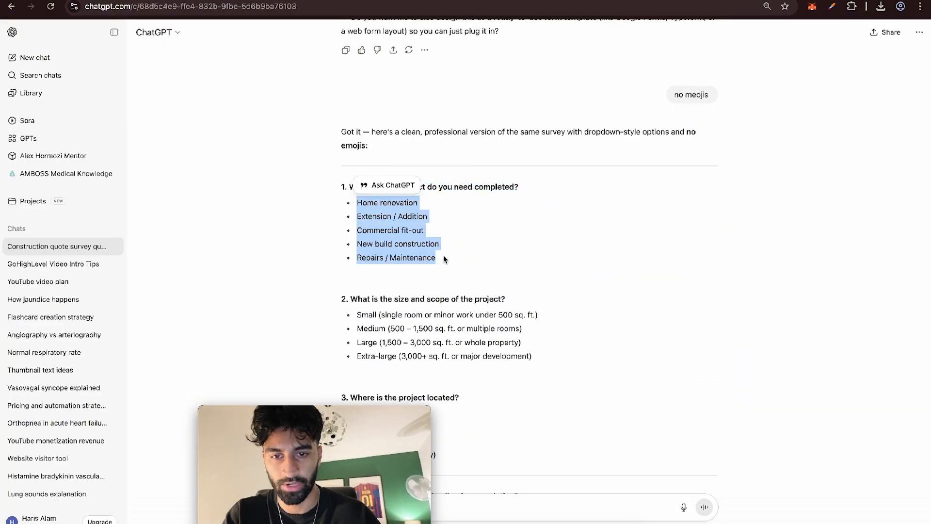
left_click(444, 259)
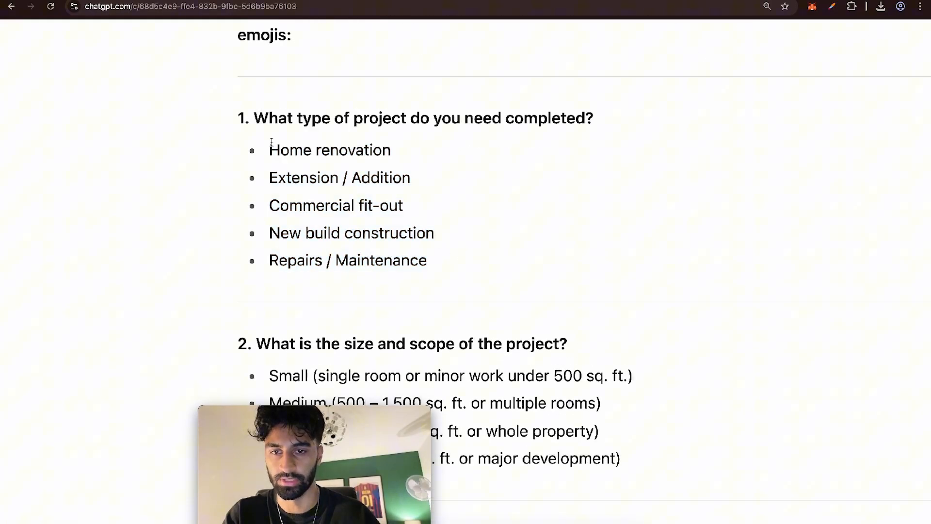
triple_click(272, 145)
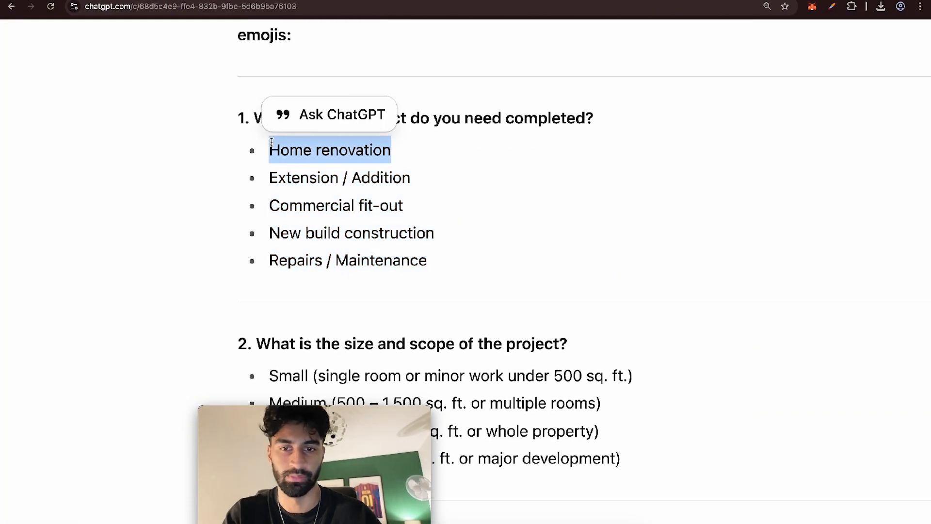
key("ctrl+c")
key("ctrl+Tab")
key("ctrl+v")
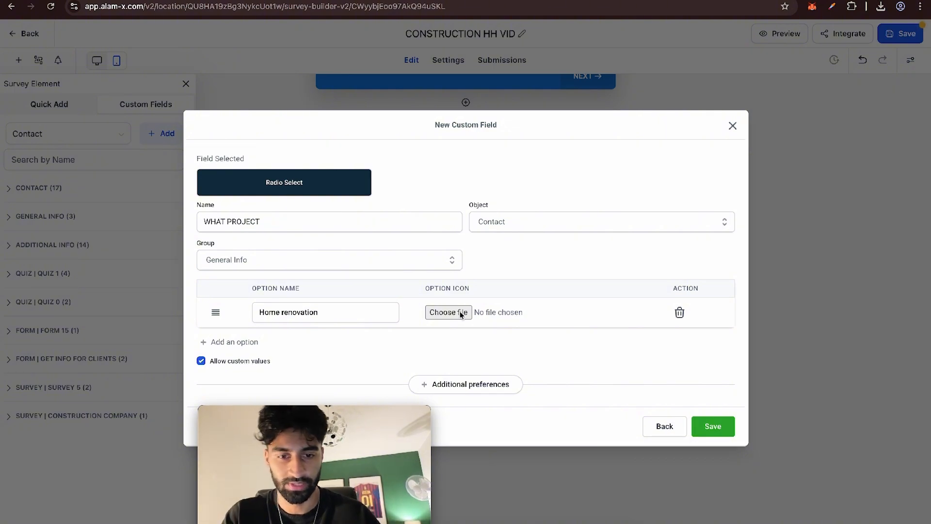
left_click(250, 343)
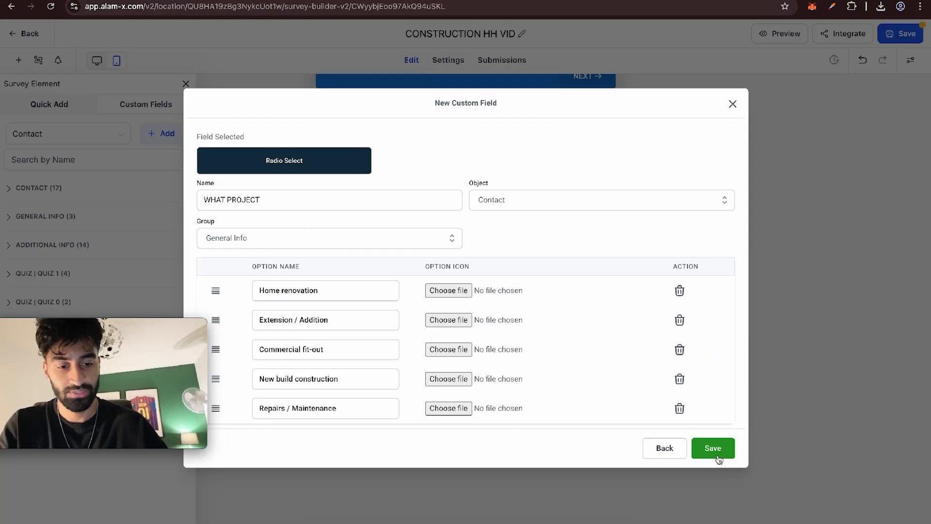
left_click(716, 449)
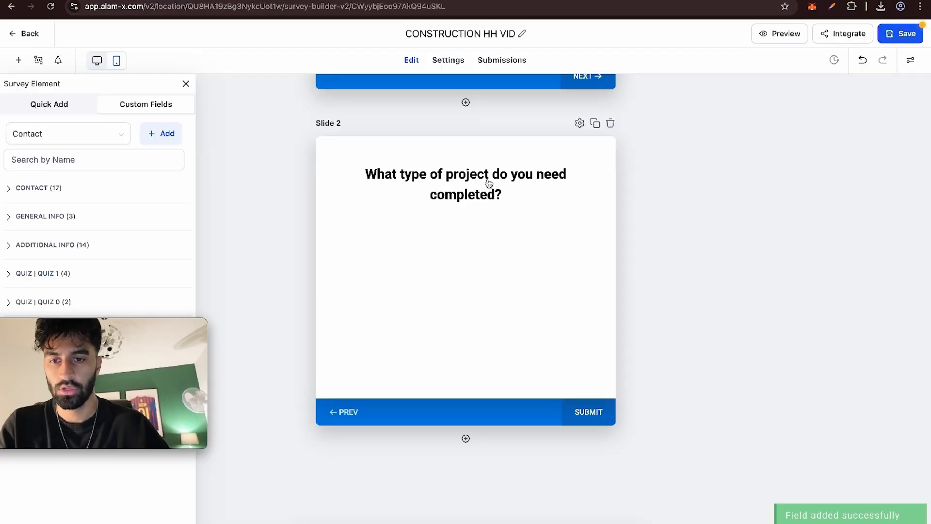
- Place the WHAT PROJECT field from General Info beneath the Slide 2 question and change its label to Pick Below
left_click(40, 217)
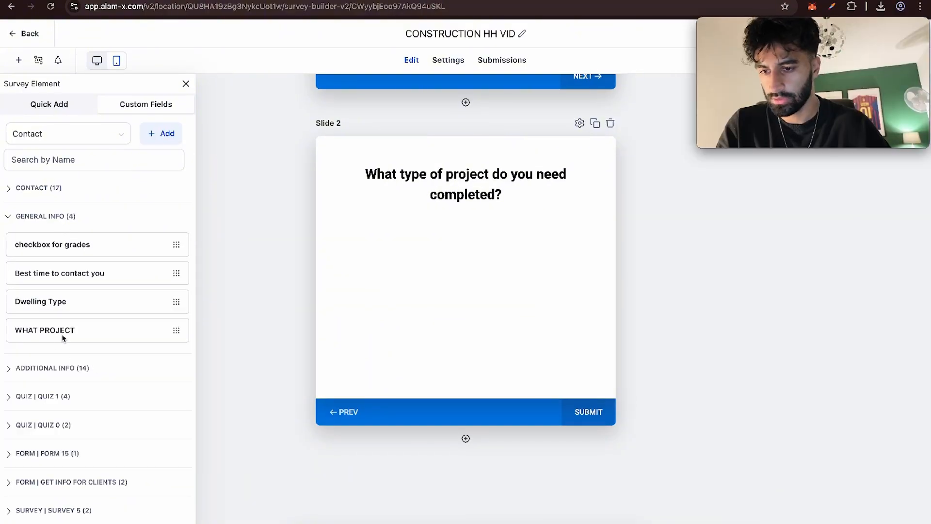
left_click_drag(49, 331, 418, 279)
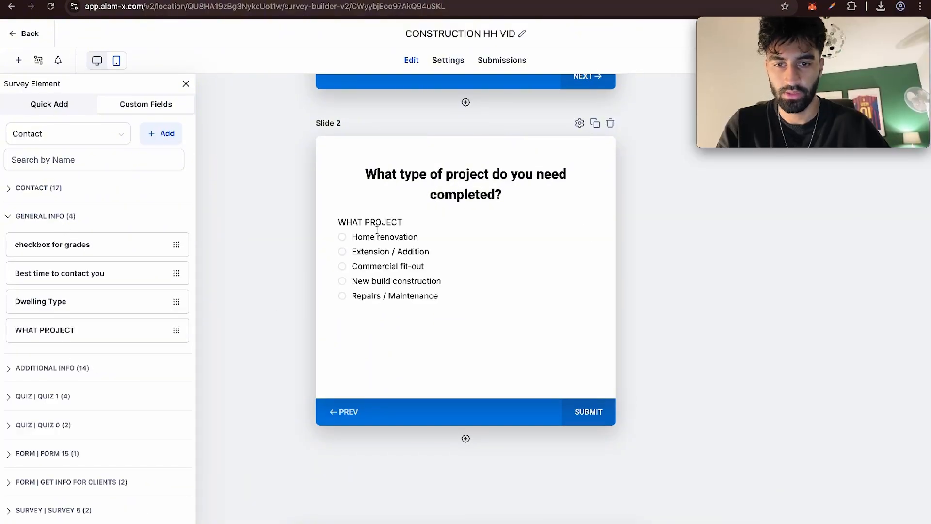
left_click(368, 221)
triple_click(766, 210)
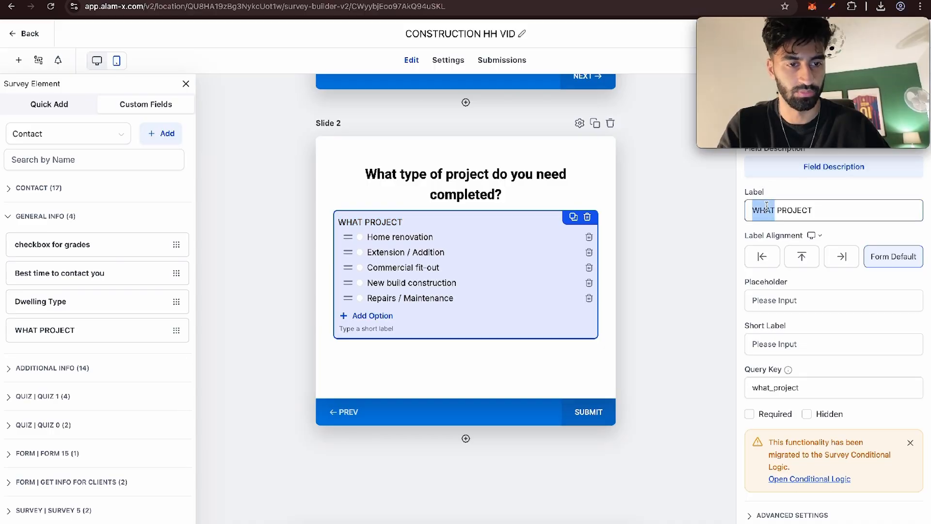
type("Pl")
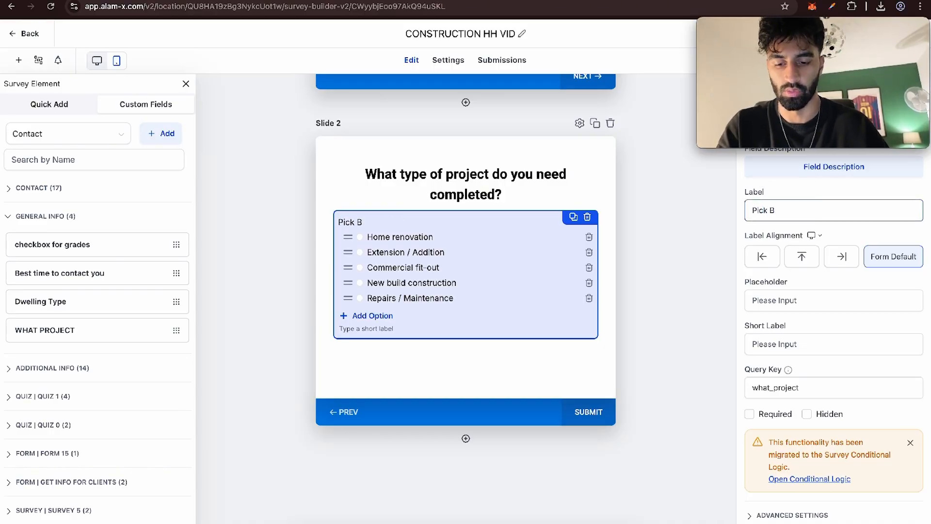
left_click(676, 276)
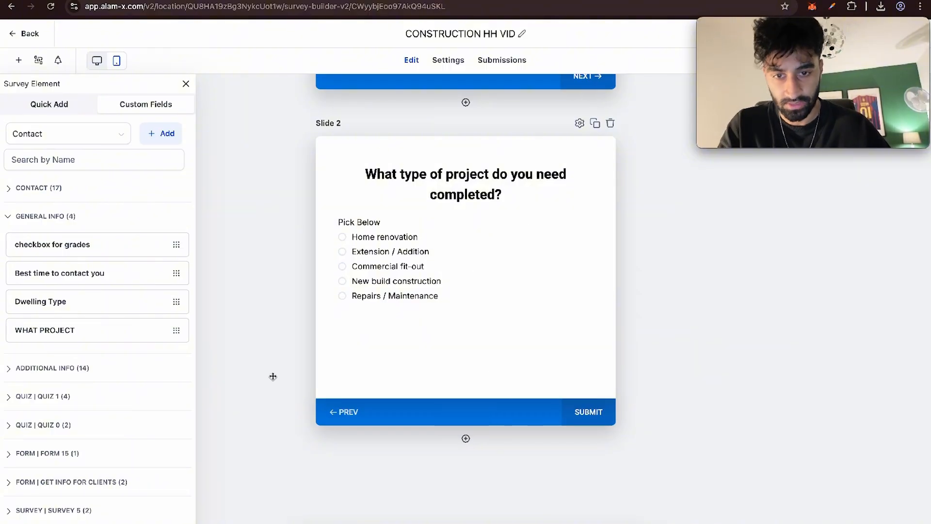
- Switch to ChatGPT and read the second survey question on project size and scope with its answer options
left_click(217, 0)
scroll(346, 255, "down", 11)
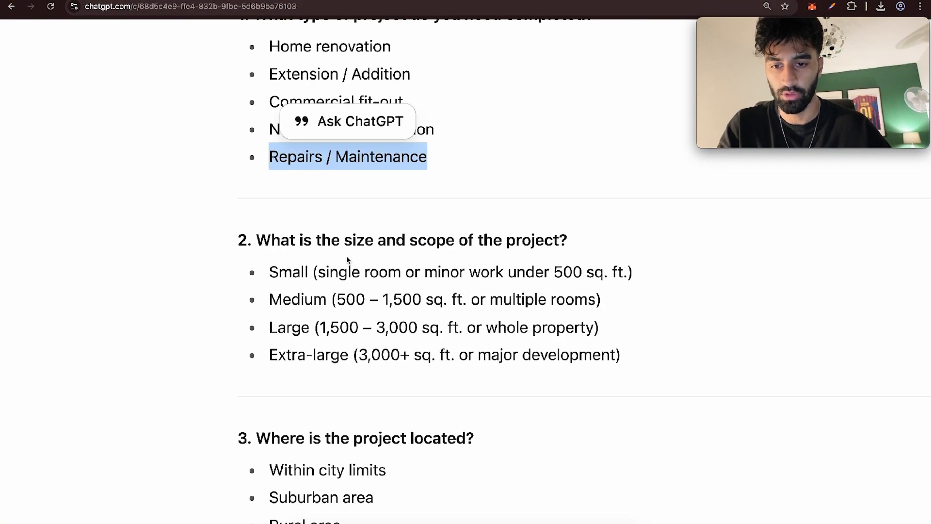
scroll(347, 256, "up", 6)
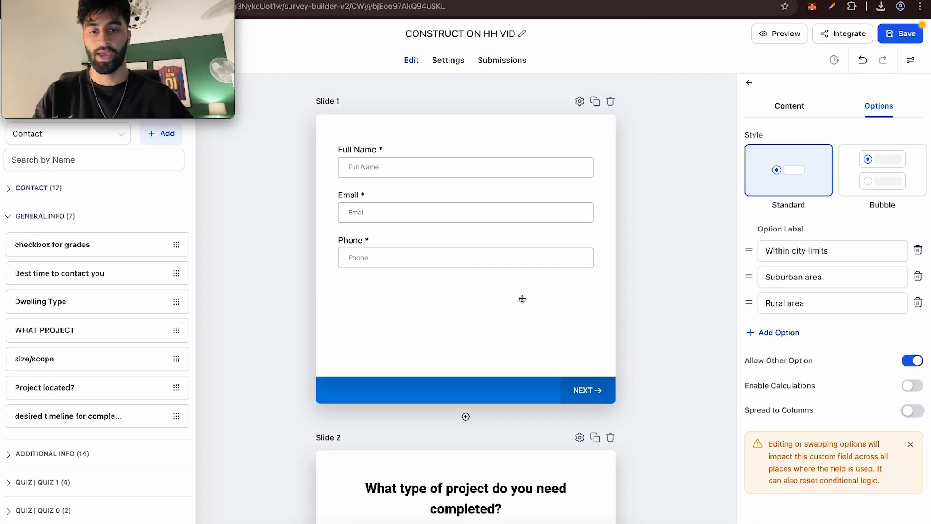
- Add a new slide after the desired timeline question with a centred text element reading QUOTE
left_click(547, 303)
scroll(547, 304, "down", 5)
scroll(547, 303, "down", 20)
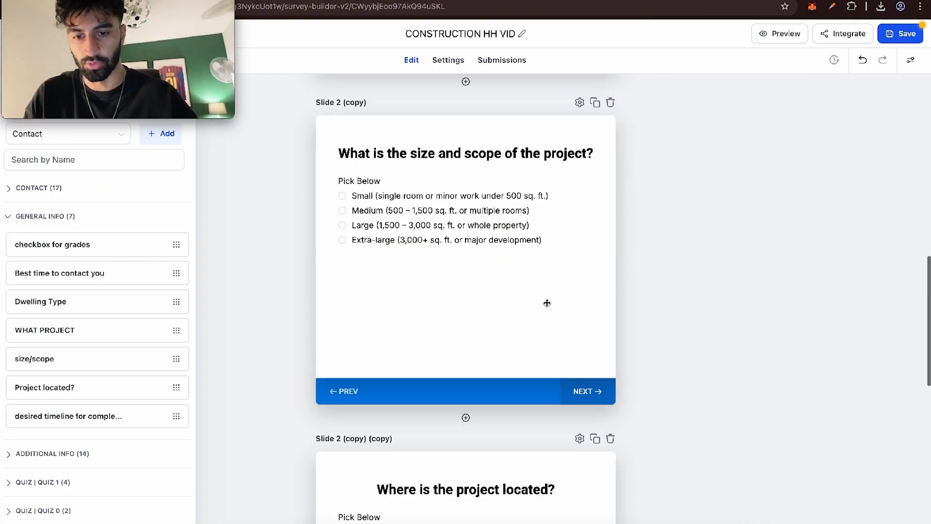
scroll(547, 303, "up", 18)
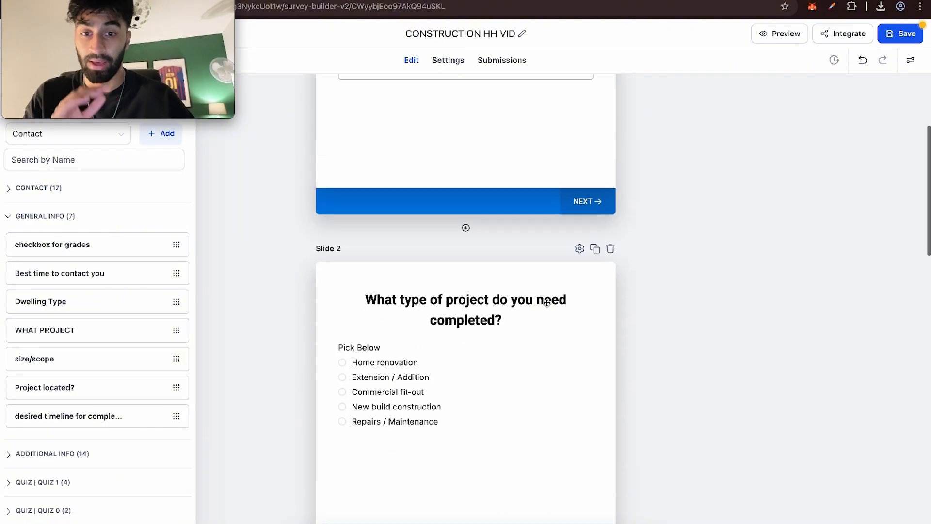
scroll(548, 303, "down", 18)
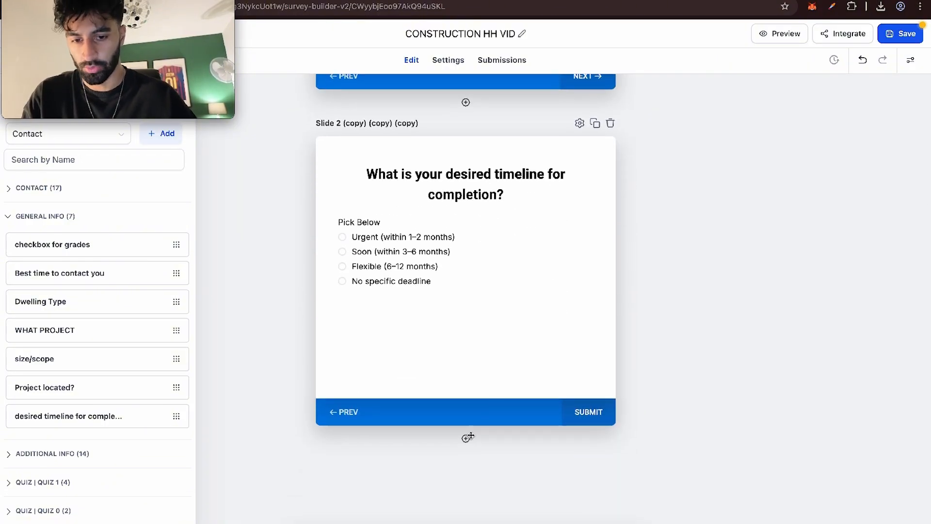
left_click(466, 439)
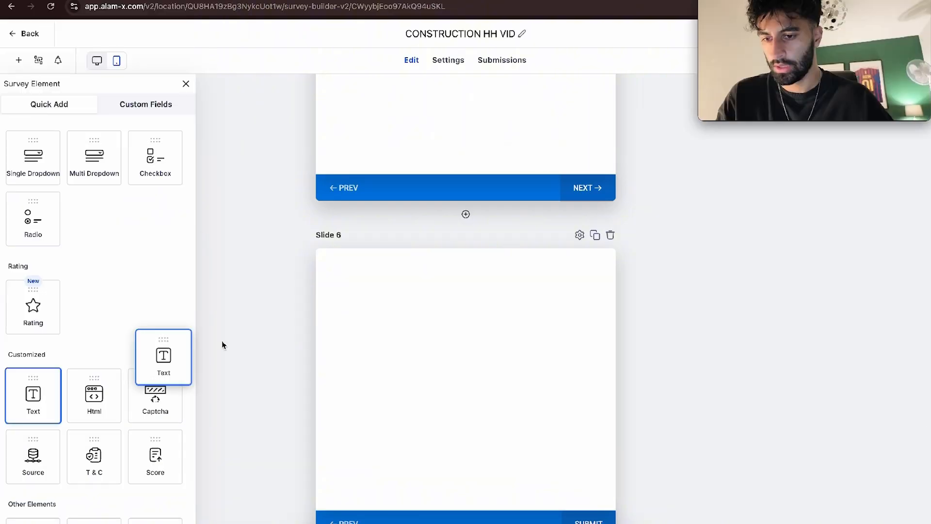
left_click_drag(222, 342, 367, 296)
double_click(366, 296)
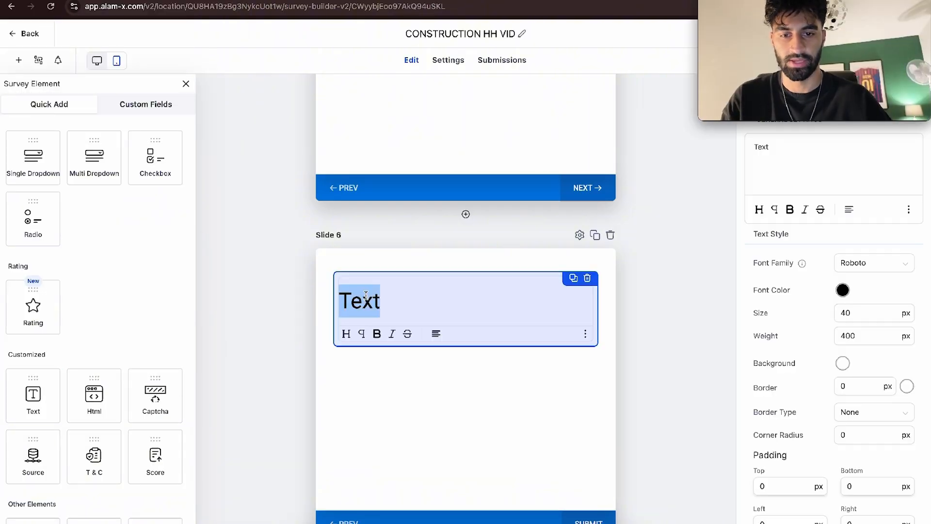
type("QUOTE")
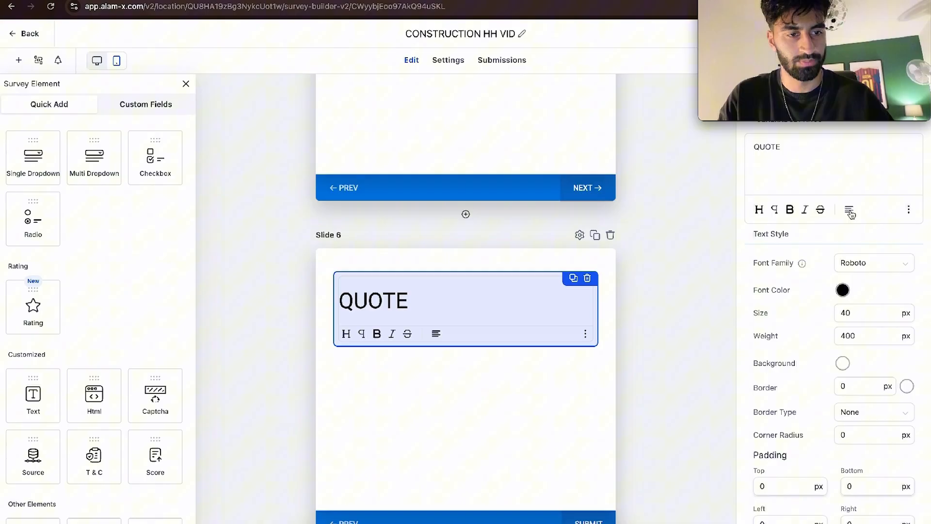
left_click(850, 212)
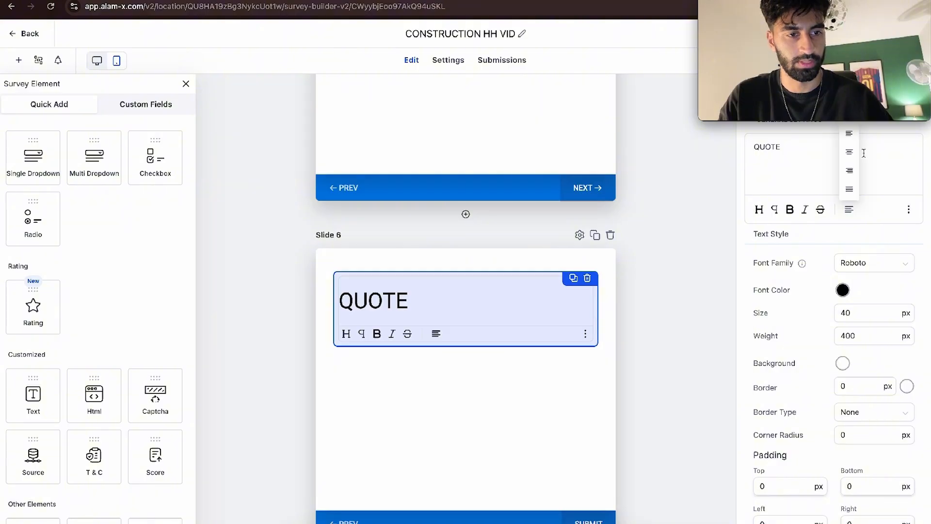
left_click(849, 153)
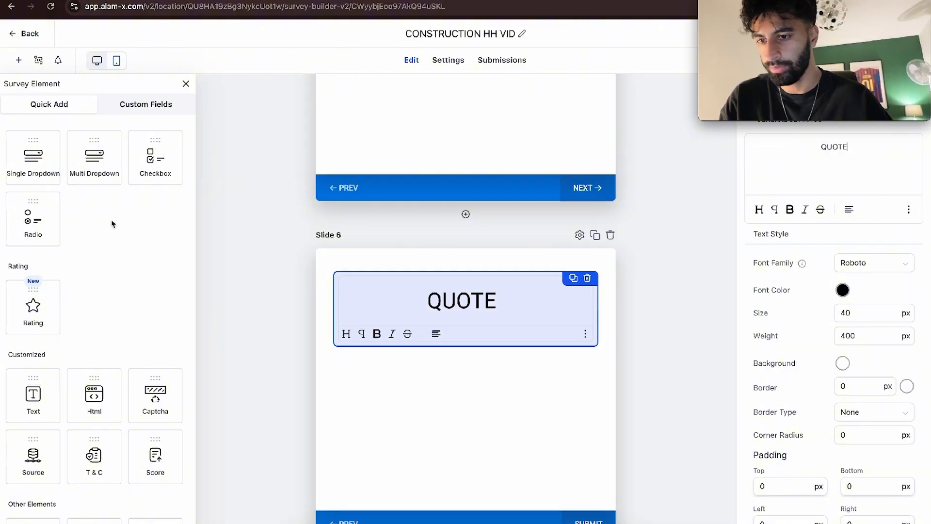
- Add a Score element beneath the QUOTE heading on Slide 6 and label it Quote Below
left_click_drag(154, 459, 423, 378)
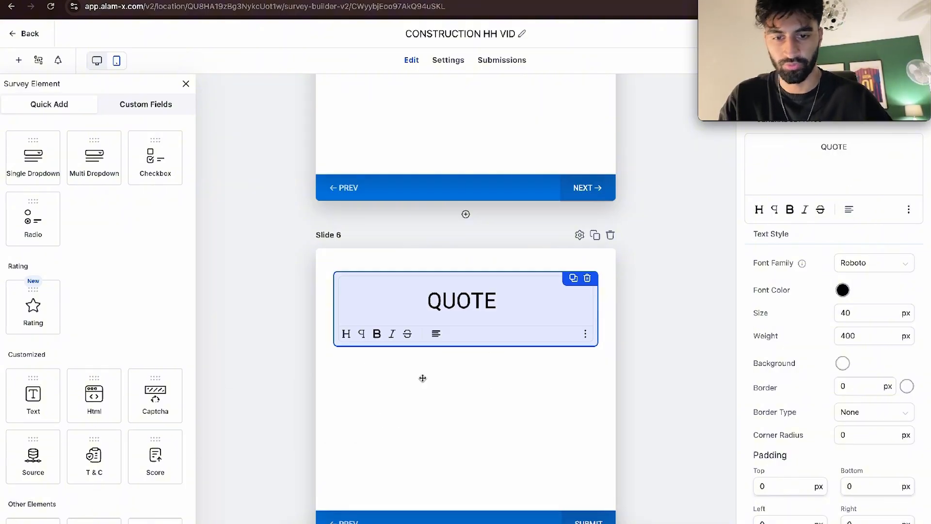
left_click_drag(353, 369, 362, 372)
left_click_drag(408, 300, 417, 389)
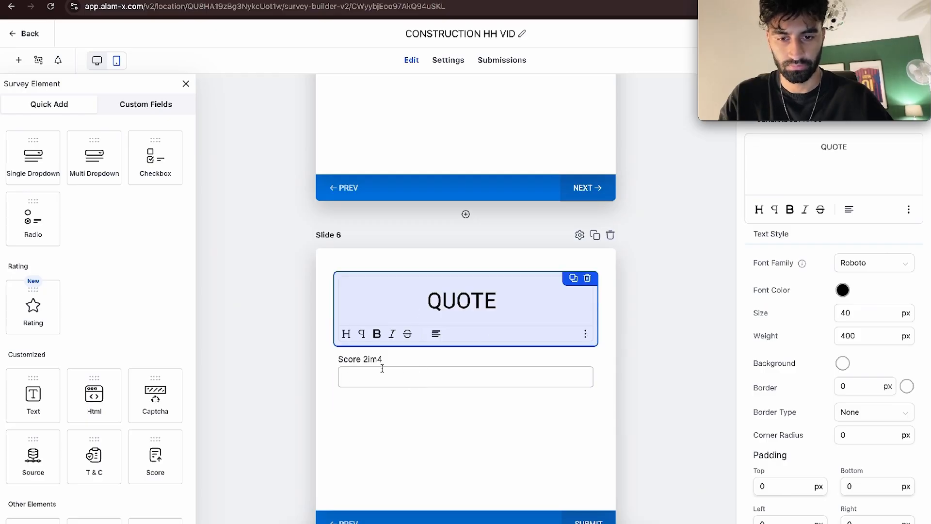
left_click(382, 368)
triple_click(368, 326)
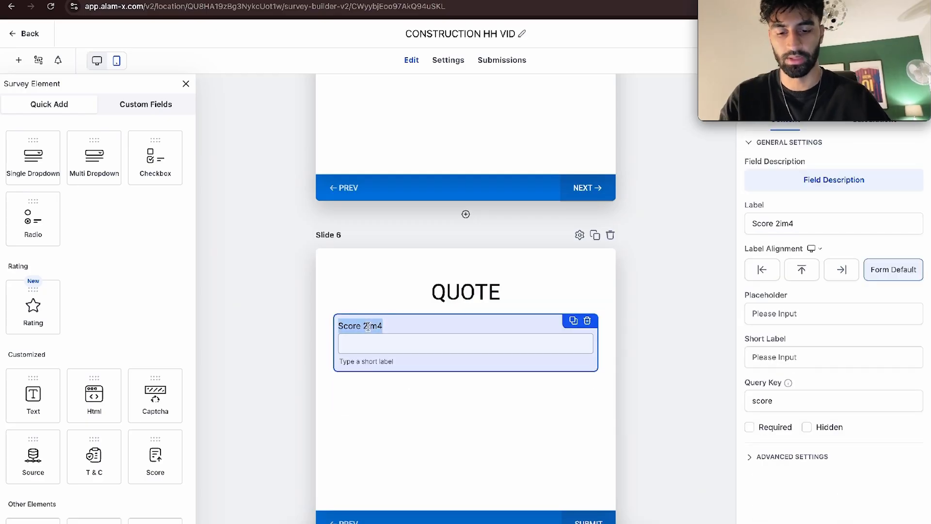
type("Quo")
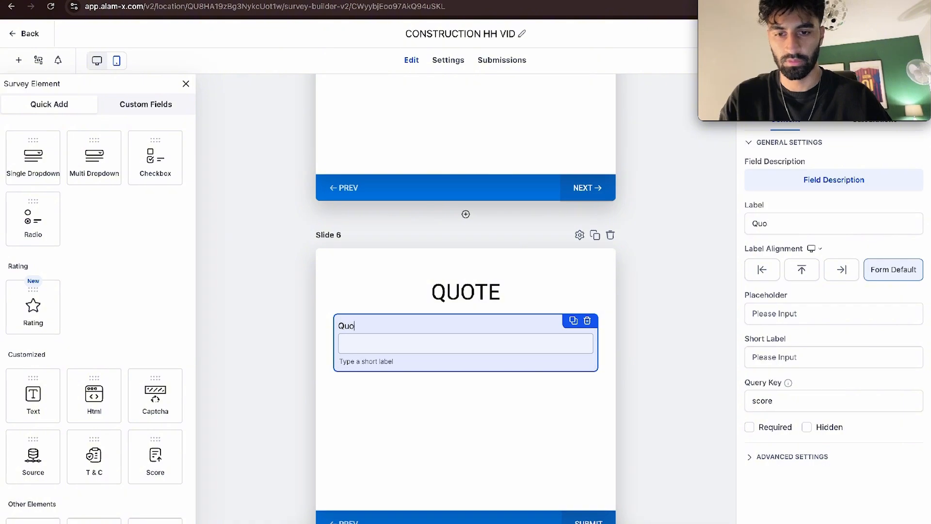
type("te Below")
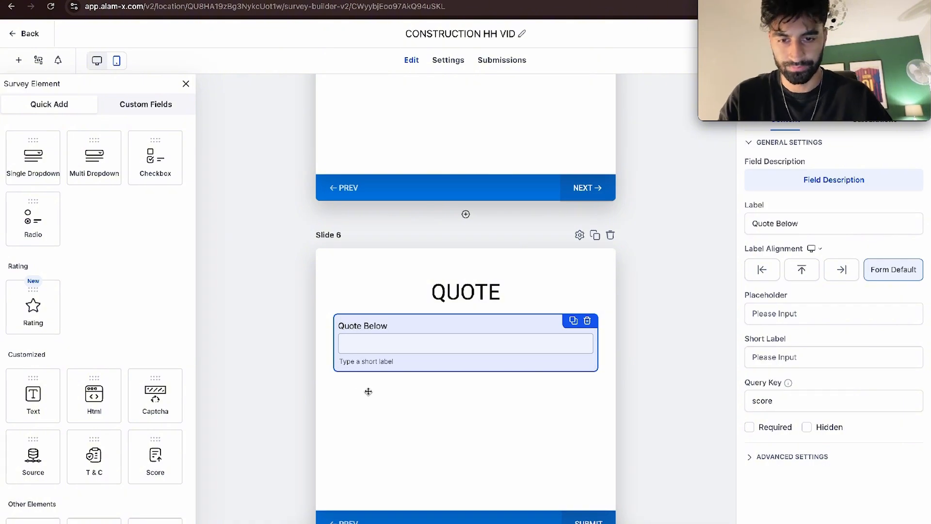
left_click(368, 391)
- Enable calculations for the Slide 2 project type options and give them the values 1000, 2000, 3000, 4000 and 5000 in order
scroll(371, 329, "up", 20)
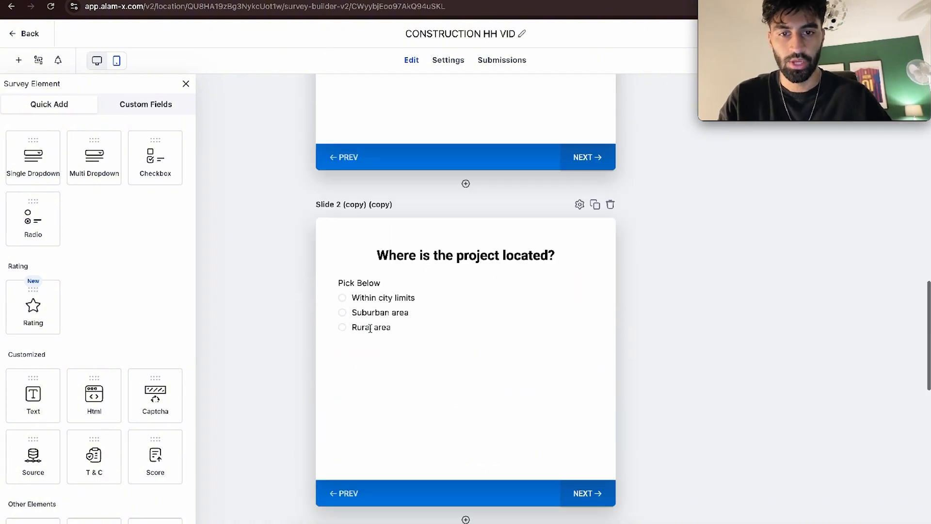
scroll(371, 329, "down", 5)
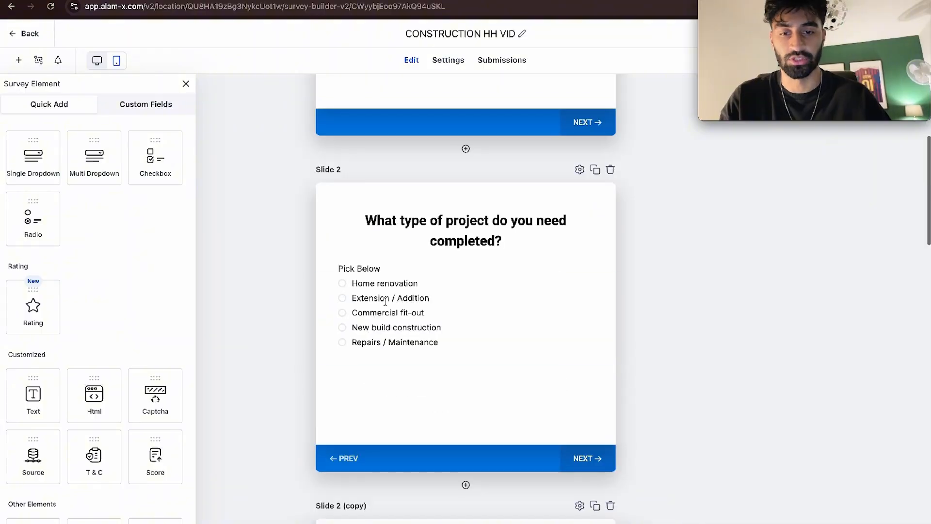
left_click(386, 301)
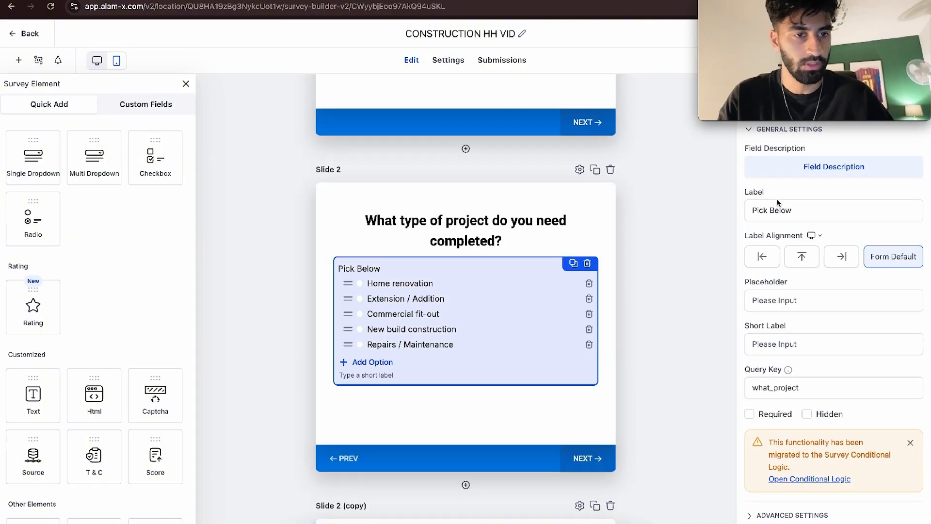
left_click(889, 115)
scroll(866, 315, "down", 2)
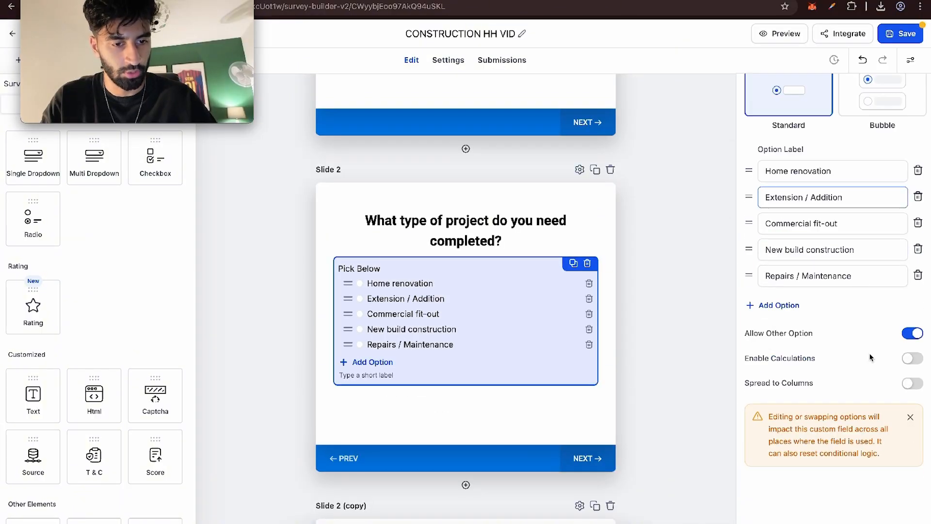
left_click(913, 358)
scroll(855, 338, "up", 2)
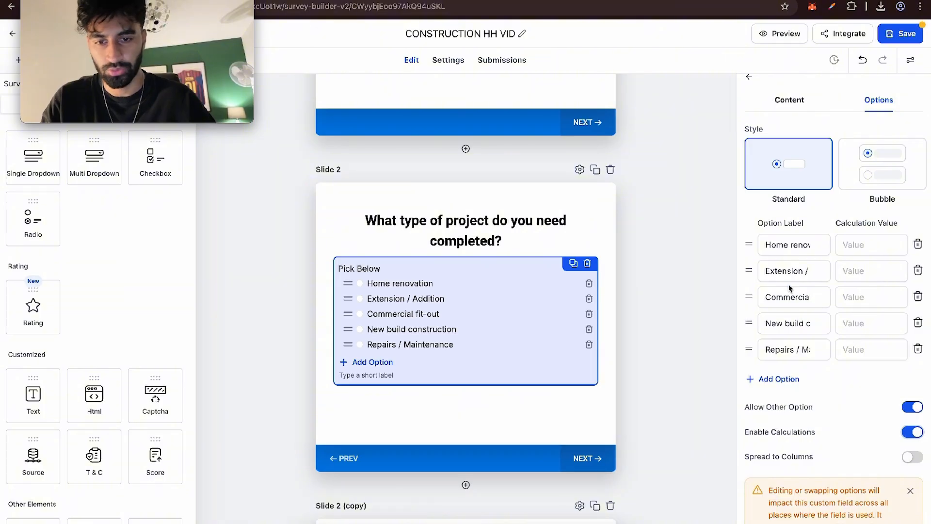
left_click(864, 244)
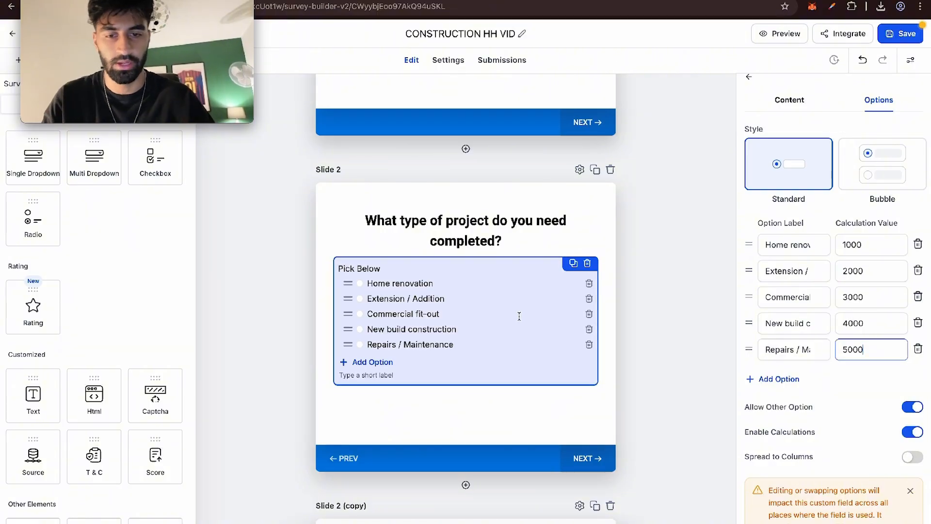
- Enable calculations for the answer options of the project size and scope question
scroll(515, 304, "down", 6)
scroll(515, 305, "down", 1)
left_click(515, 302)
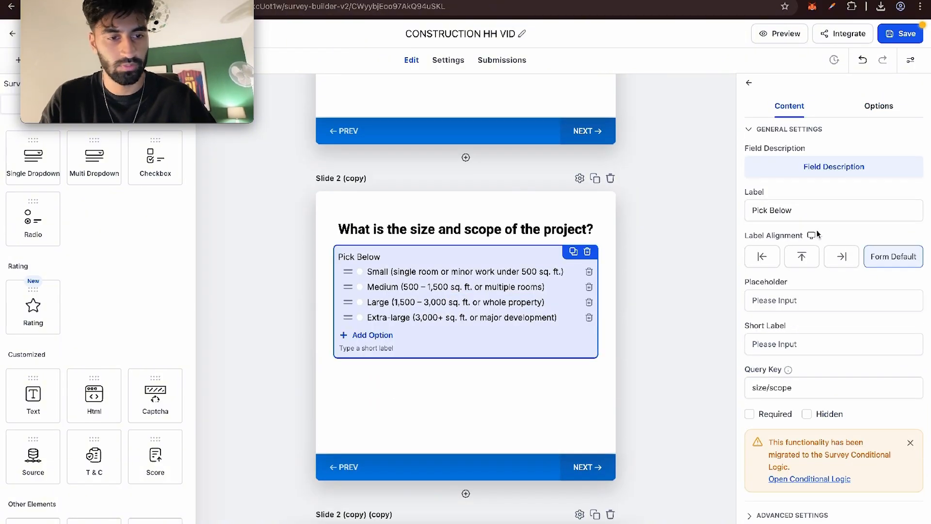
left_click(883, 110)
scroll(883, 356, "down", 1)
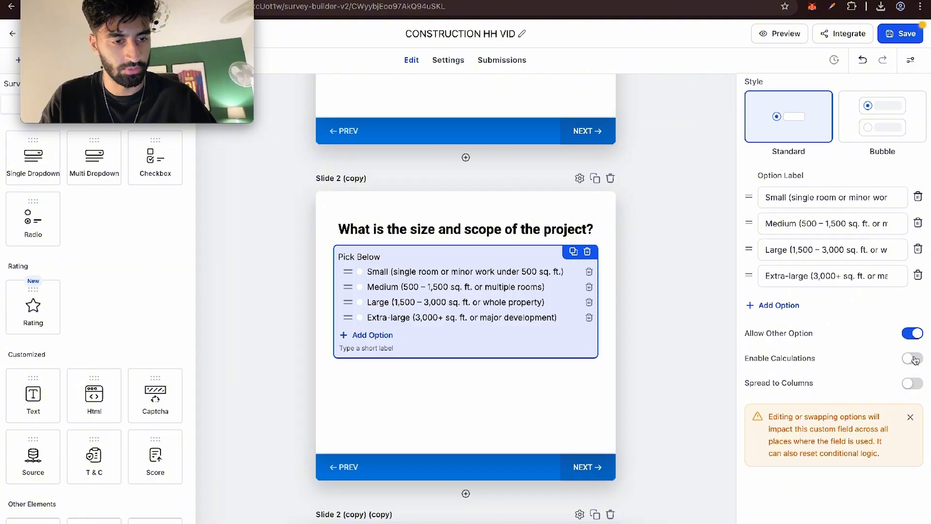
left_click(915, 360)
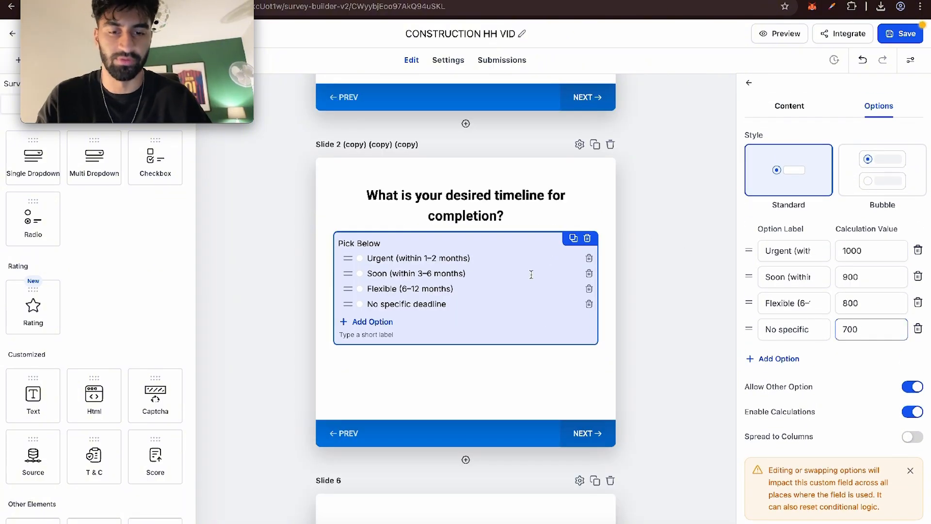
- Start the calculation for the Quote Below score on Slide 6 with the project type question's Pick Below field
scroll(531, 272, "down", 5)
left_click(406, 296)
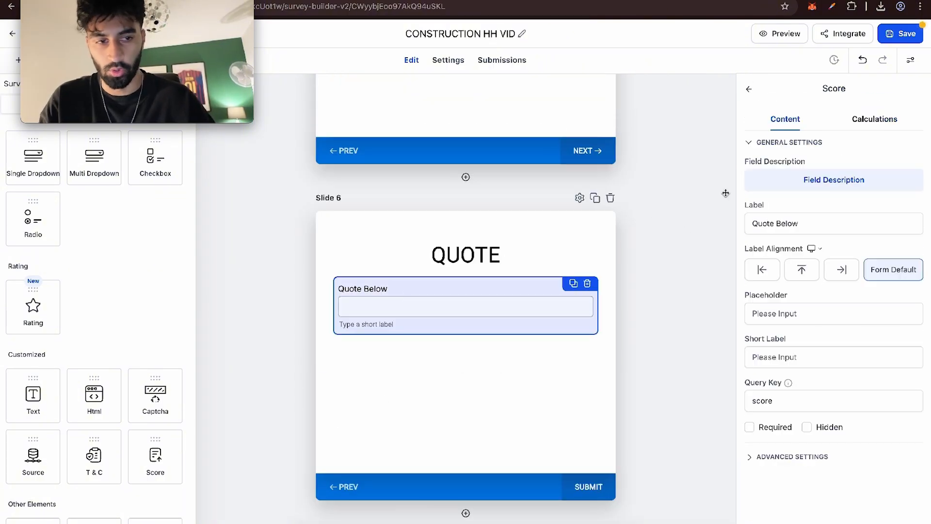
left_click(876, 121)
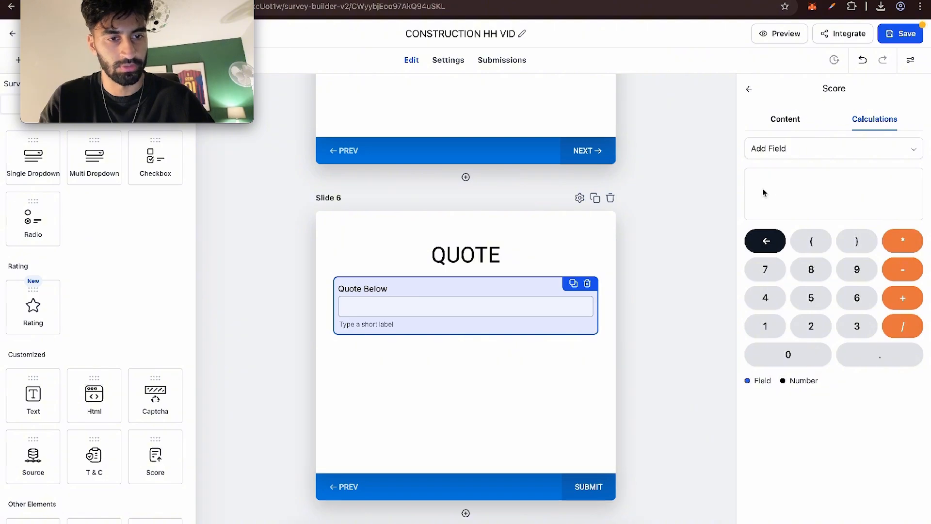
left_click(782, 156)
scroll(450, 214, "up", 1)
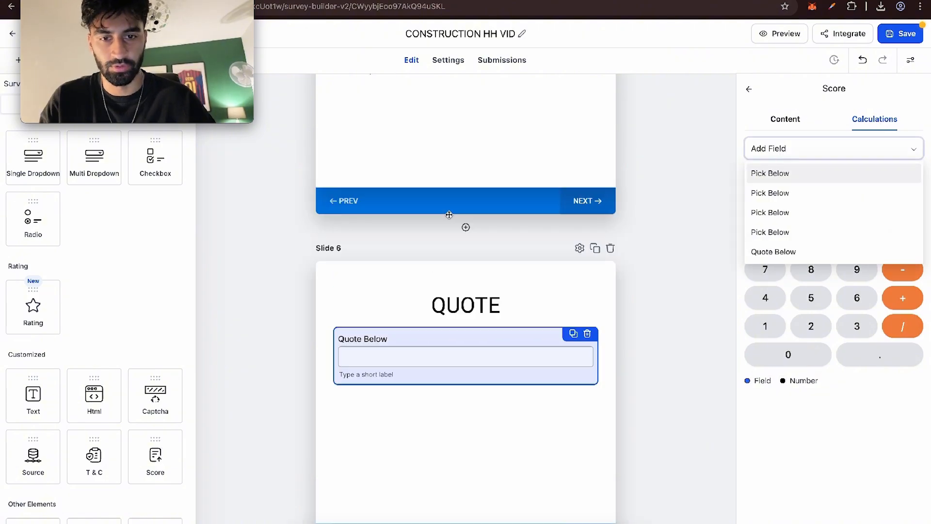
scroll(449, 214, "up", 20)
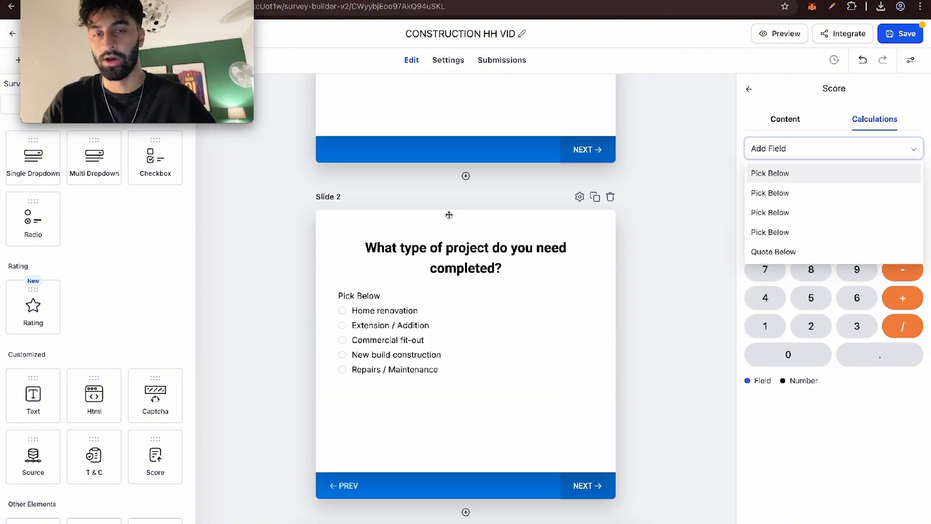
scroll(450, 215, "up", 5)
scroll(449, 214, "down", 6)
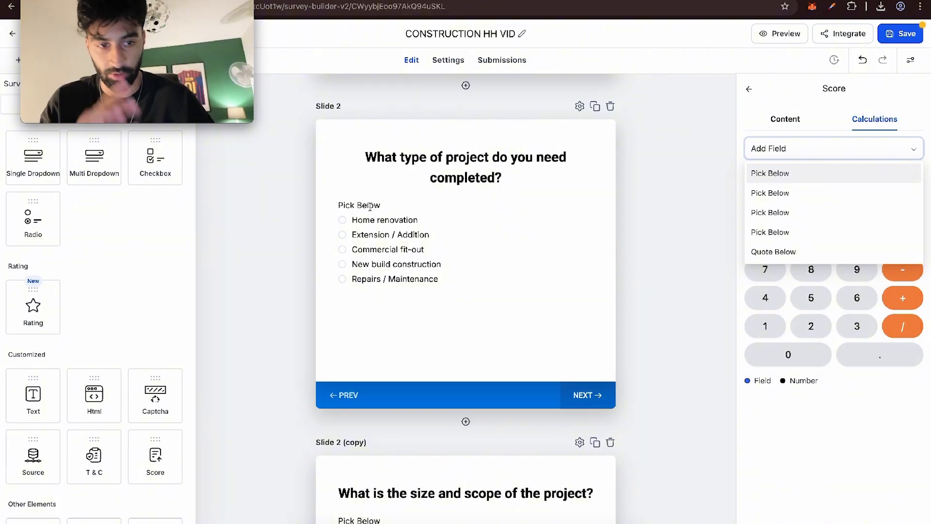
left_click(784, 177)
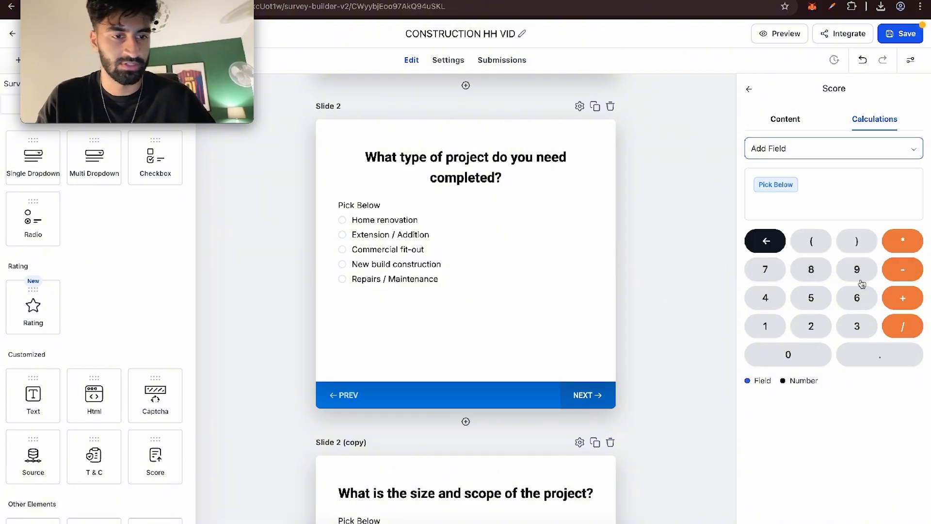
- Complete the score formula by adding the other three questions' Pick Below fields, joining all four with plus signs
left_click(901, 300)
left_click(795, 154)
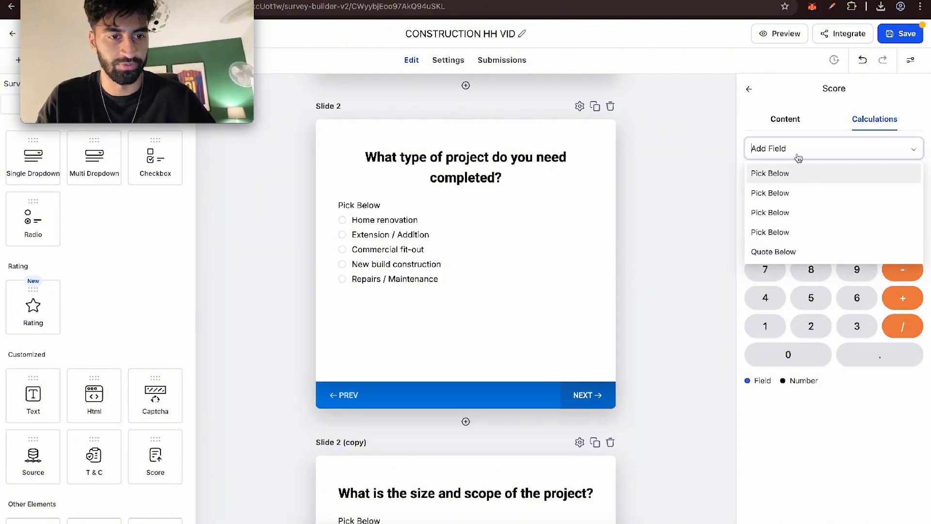
left_click(800, 195)
left_click(803, 155)
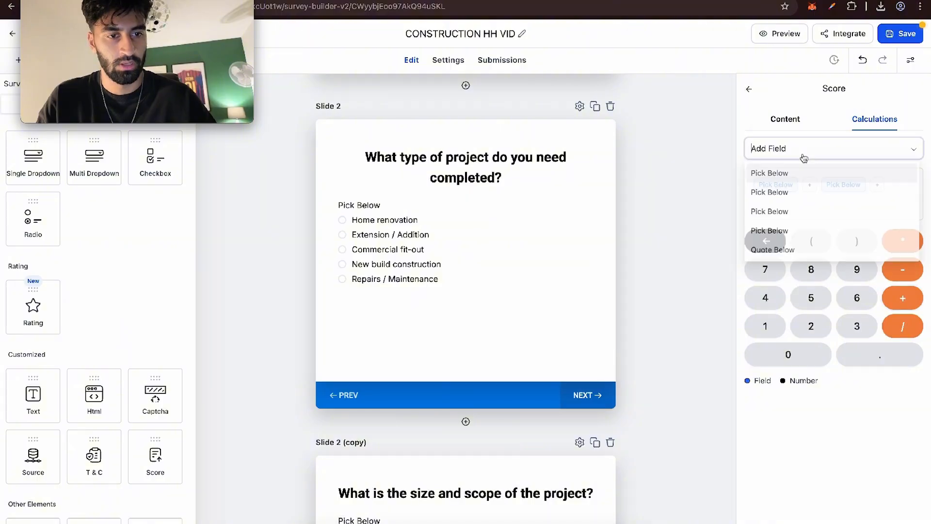
left_click(787, 213)
left_click(899, 297)
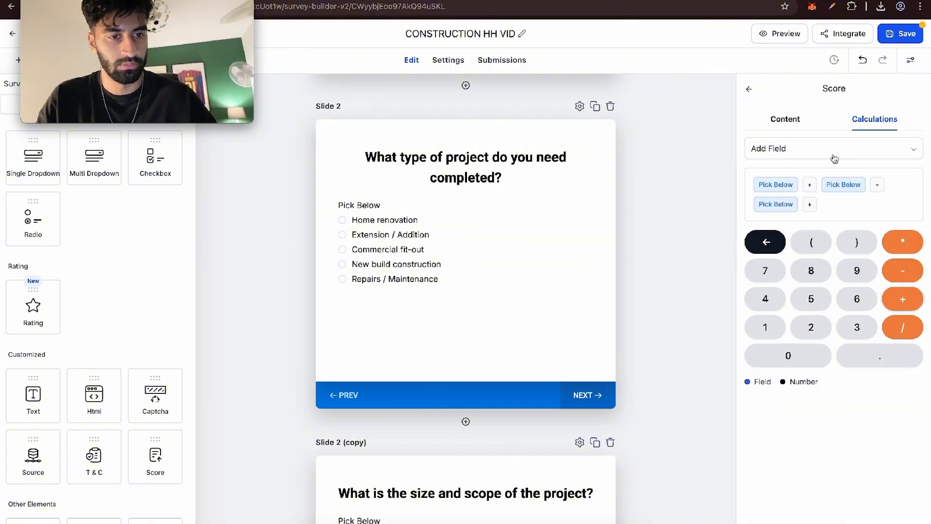
left_click(824, 153)
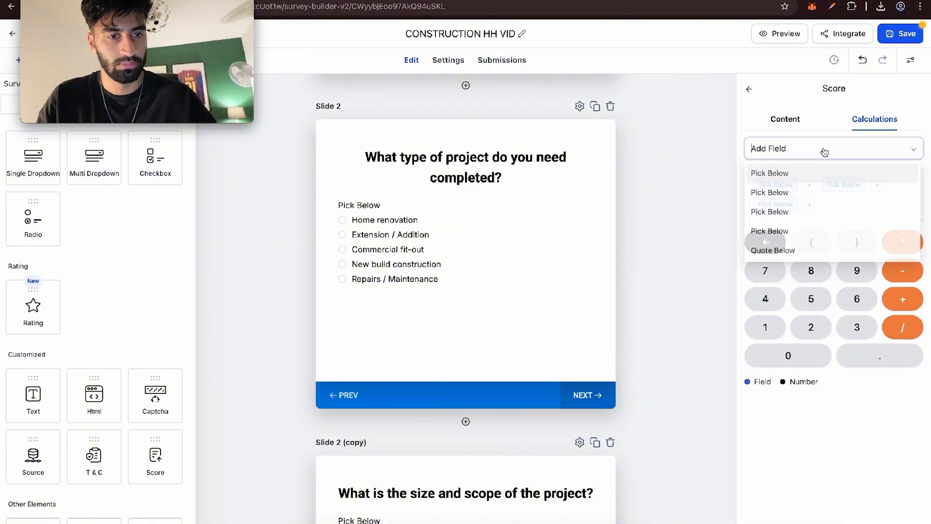
left_click(790, 230)
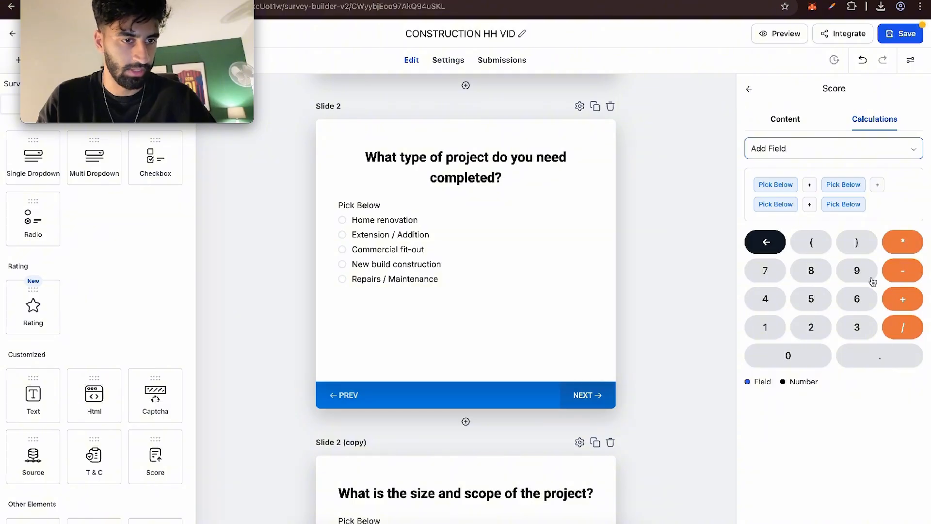
- Leave the Quote Below score's calculation settings and save the survey
scroll(553, 257, "down", 15)
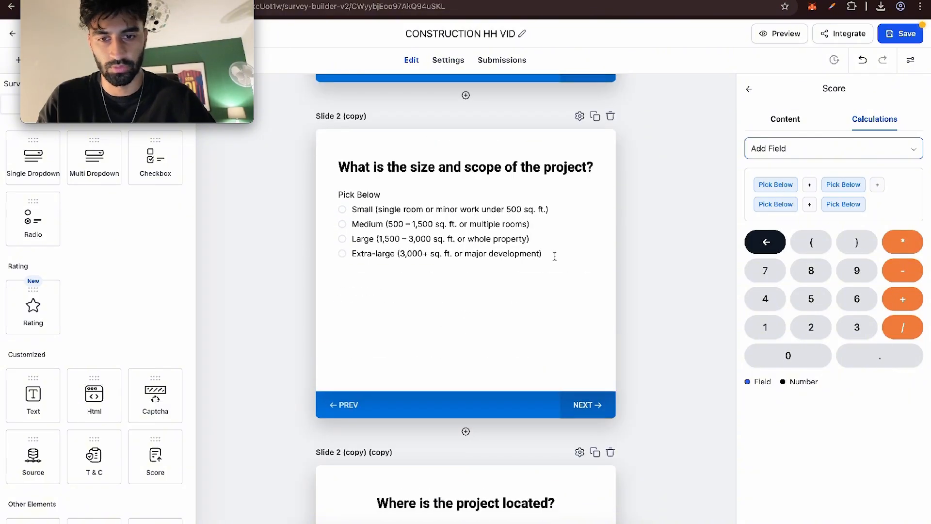
scroll(554, 256, "down", 2)
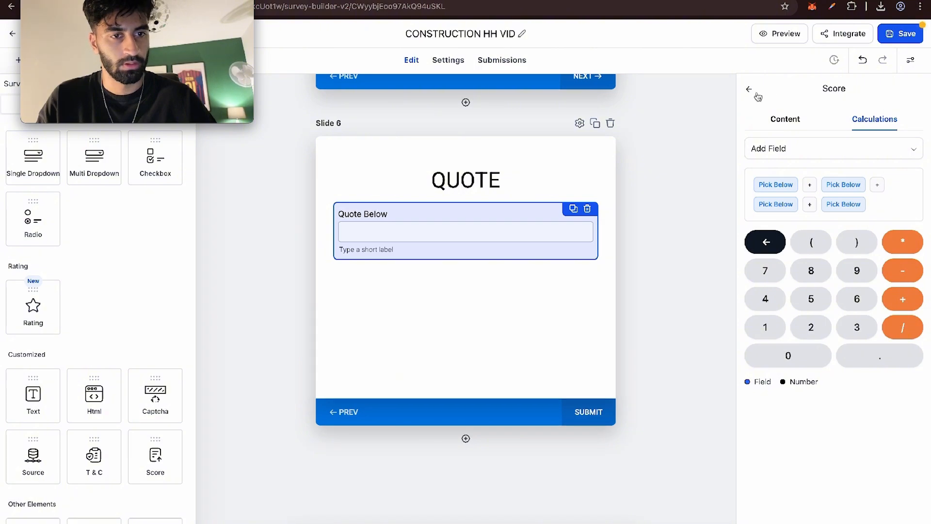
left_click(756, 94)
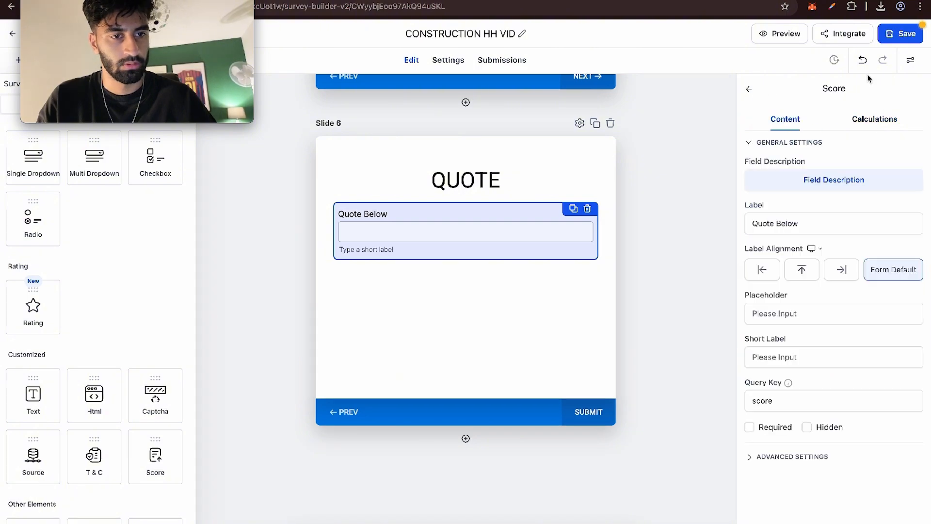
left_click(915, 38)
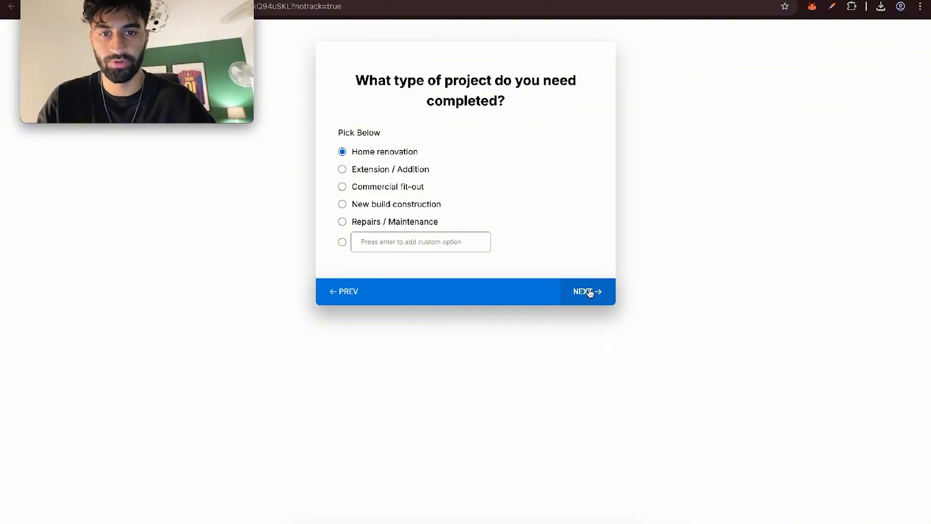
- Test the survey preview with Home renovation and the Medium project size, continue through to the QUOTE page, and close the preview
left_click(593, 292)
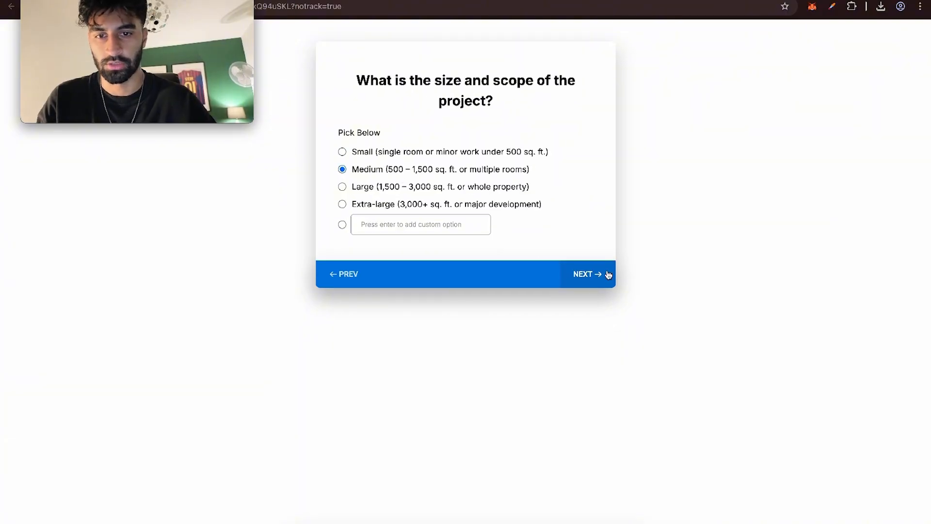
left_click(609, 275)
left_click(593, 239)
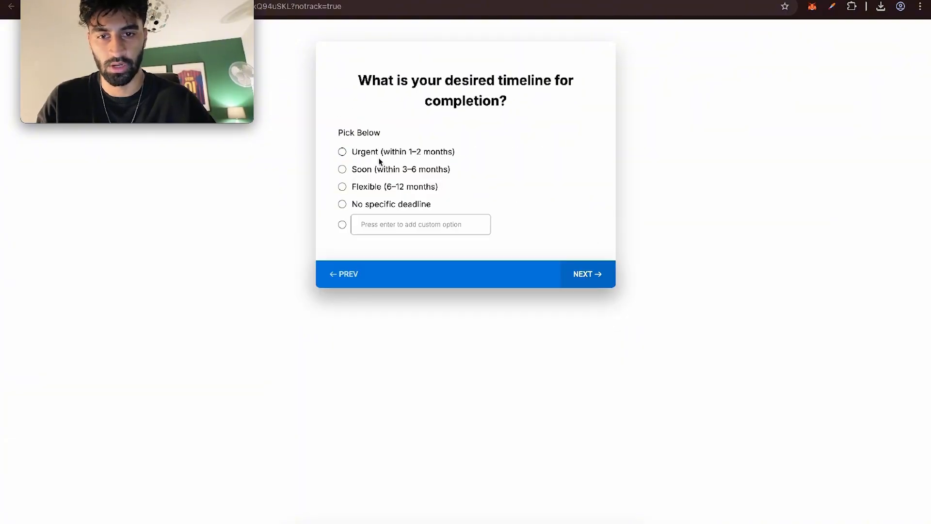
left_click(587, 274)
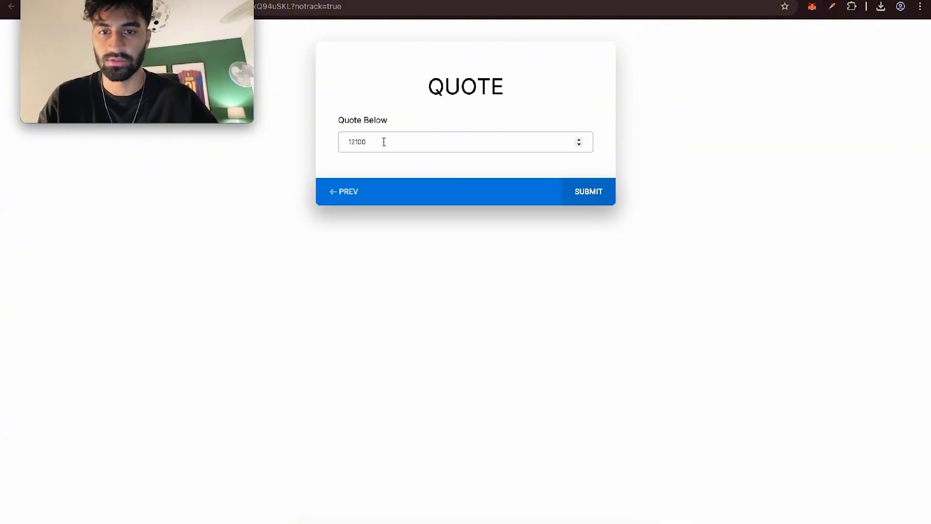
key("ctrl+w")
- Review the Quote Below score's calculation formula and open the survey-wide style settings
left_click(449, 238)
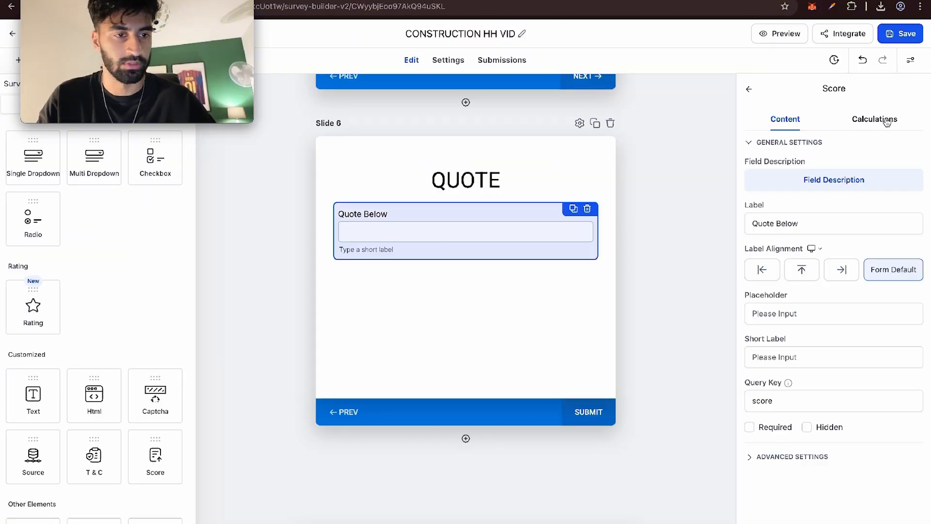
left_click(886, 121)
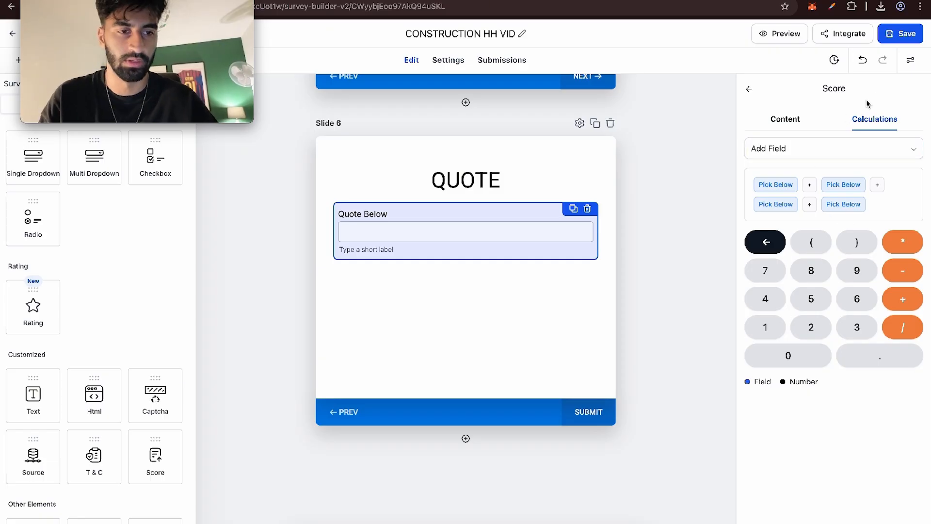
left_click(721, 122)
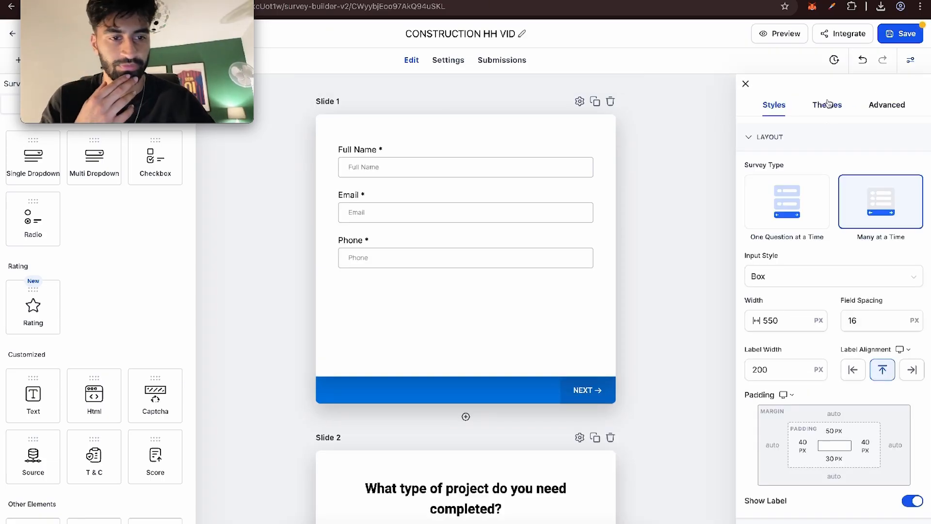
- Look through the survey's available themes and its advanced input field, label and short label styling options
left_click(887, 105)
left_click(843, 111)
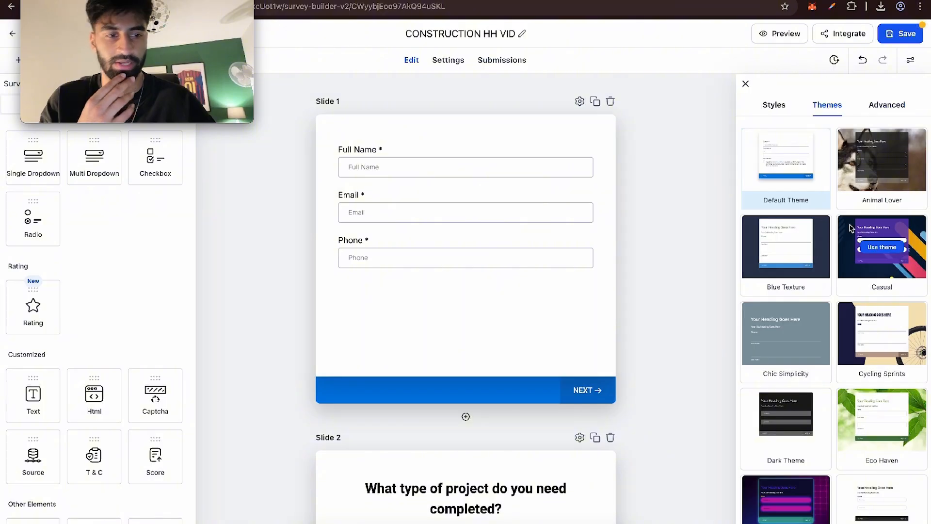
scroll(852, 228, "down", 10)
scroll(851, 228, "up", 10)
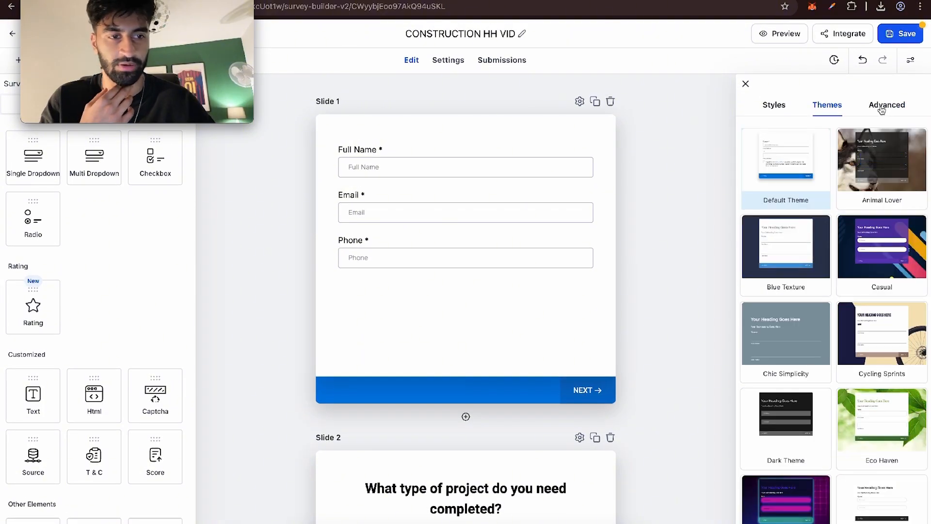
left_click(888, 104)
scroll(862, 427, "down", 3)
left_click(782, 371)
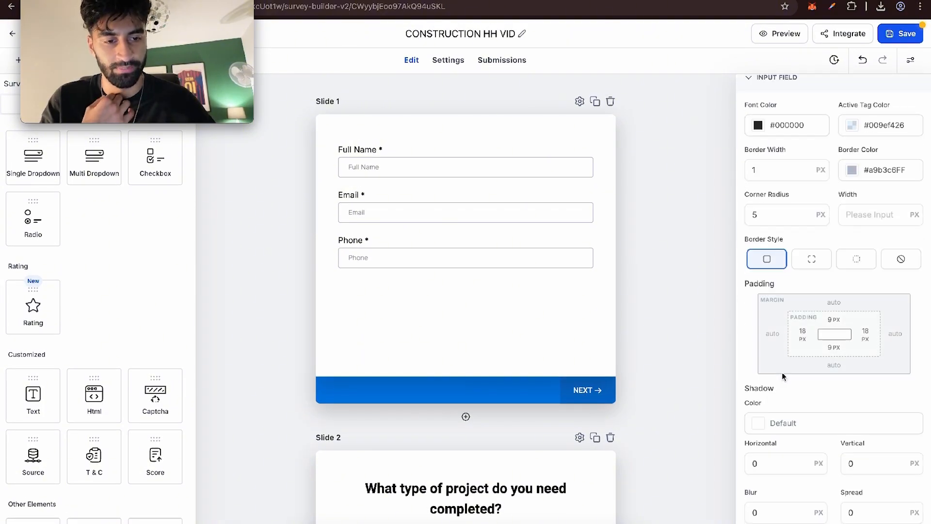
scroll(782, 372, "down", 4)
left_click(772, 398)
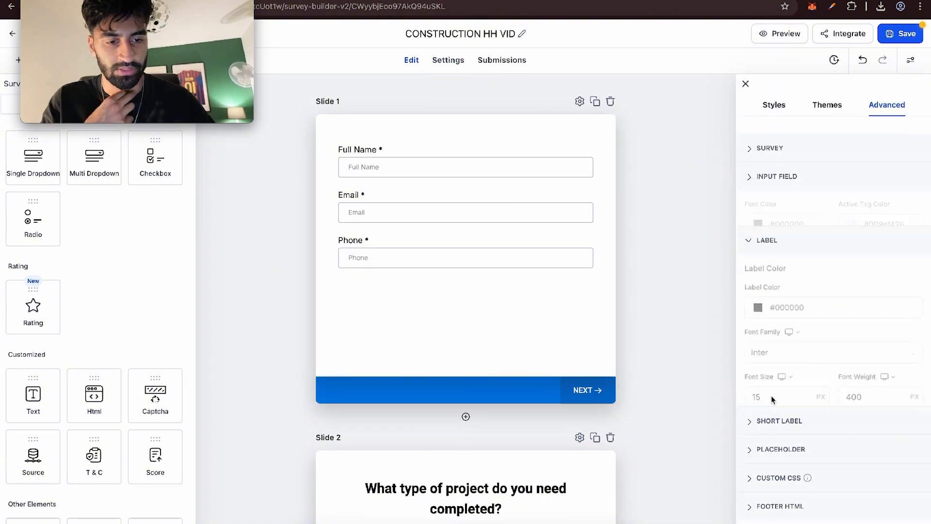
left_click(775, 399)
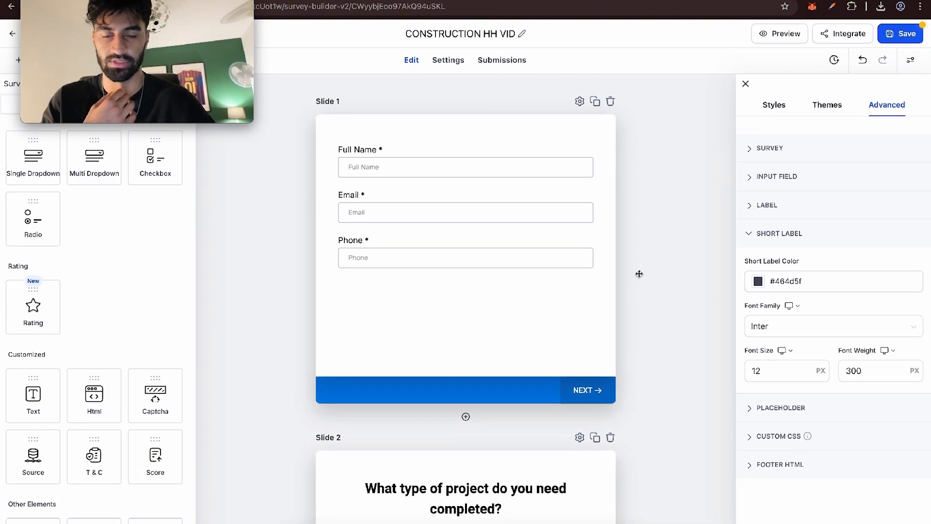
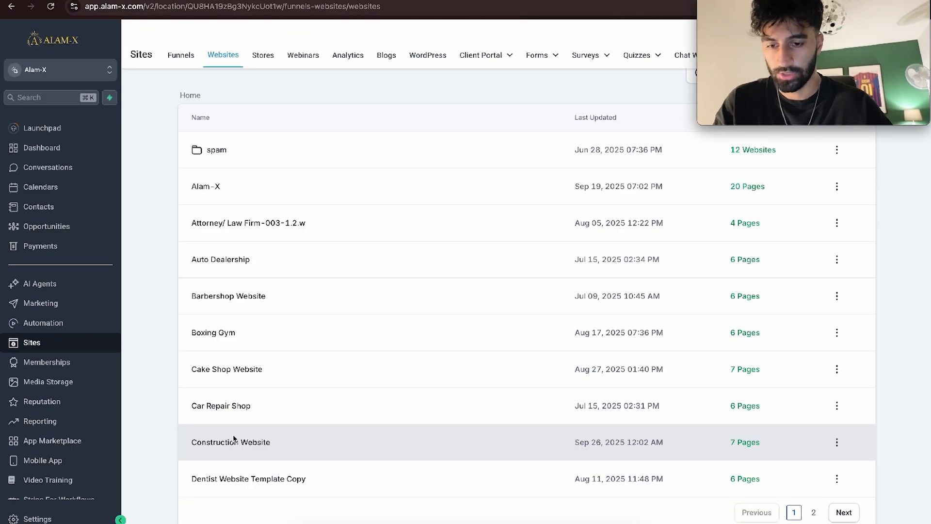
- Open the Get a Quote page of the Construction Website for editing
double_click(234, 441)
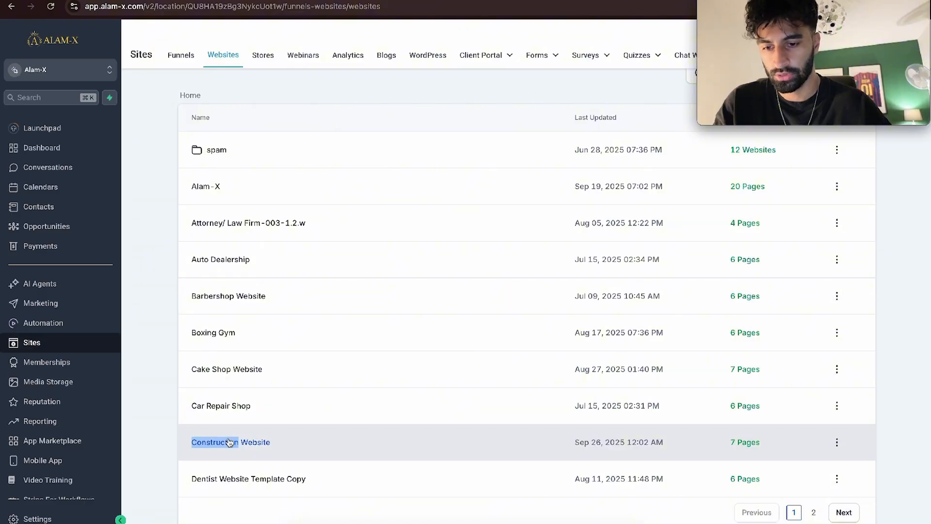
left_click(230, 442)
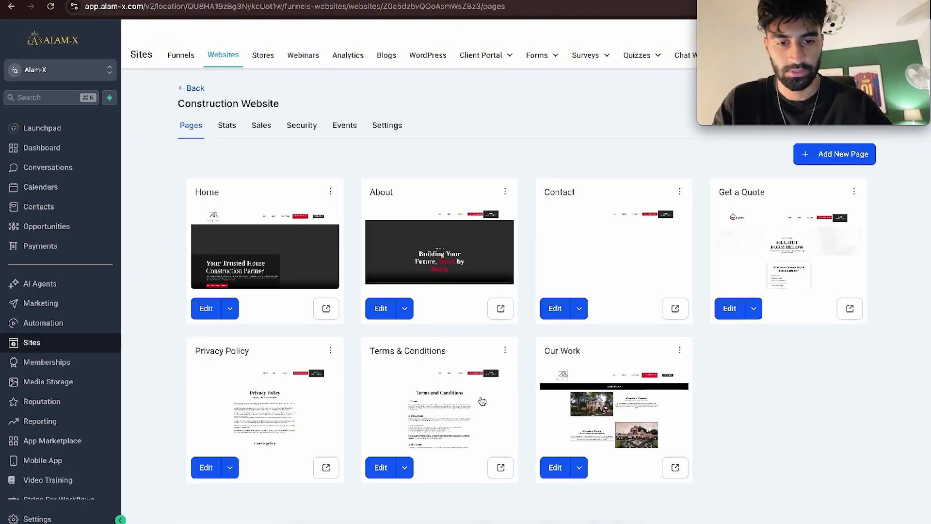
left_click(729, 309)
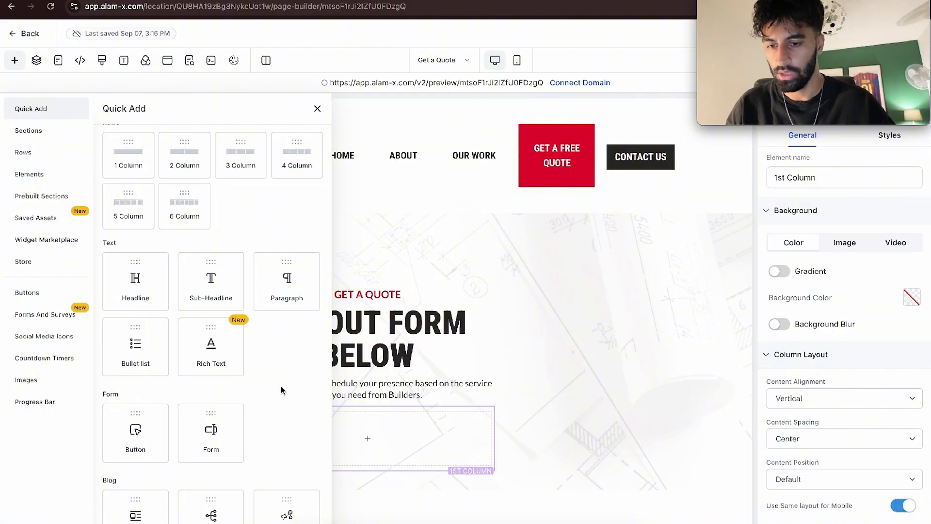
scroll(281, 385, "down", 3)
left_click(209, 249)
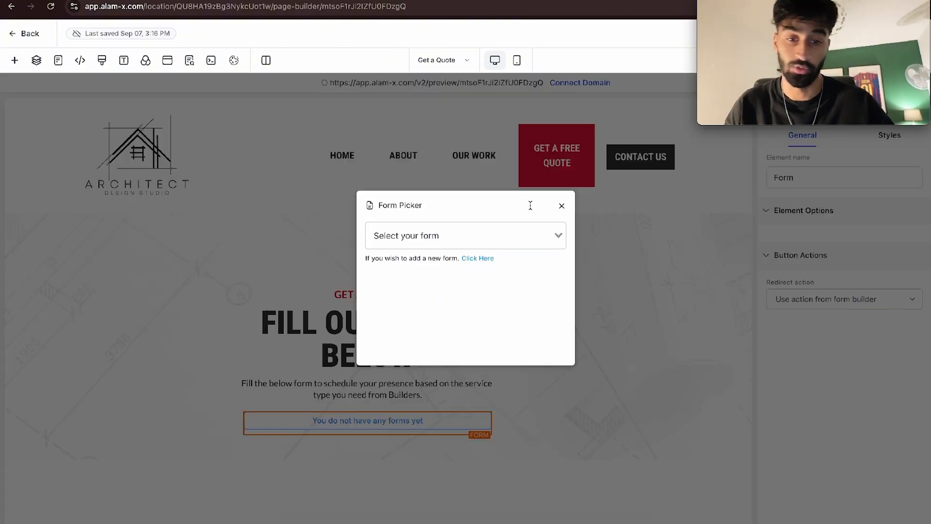
left_click(562, 206)
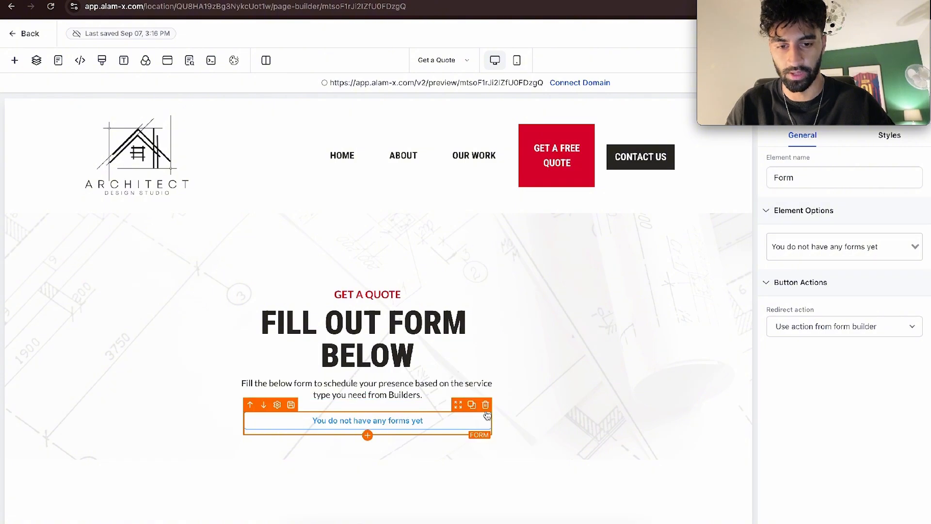
left_click(487, 415)
- Add a Survey element to the empty column below the Fill Out Form Below text and assign the "construction hh vid" survey
left_click(368, 439)
scroll(136, 292, "down", 3)
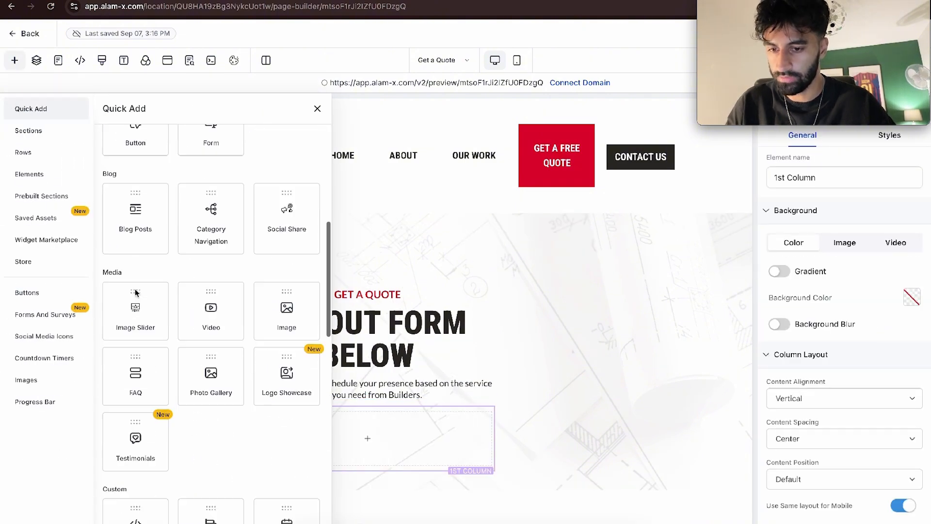
scroll(136, 292, "down", 3)
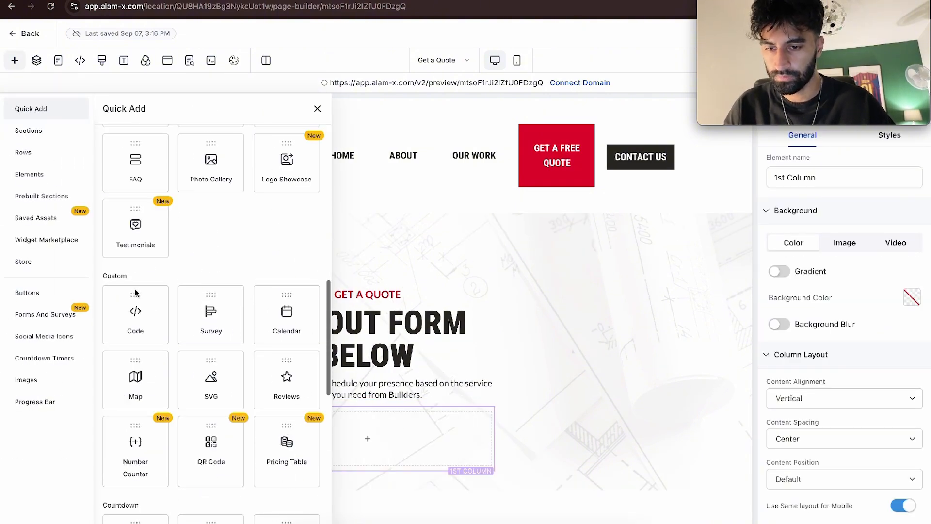
left_click_drag(211, 316, 328, 385)
left_click(443, 241)
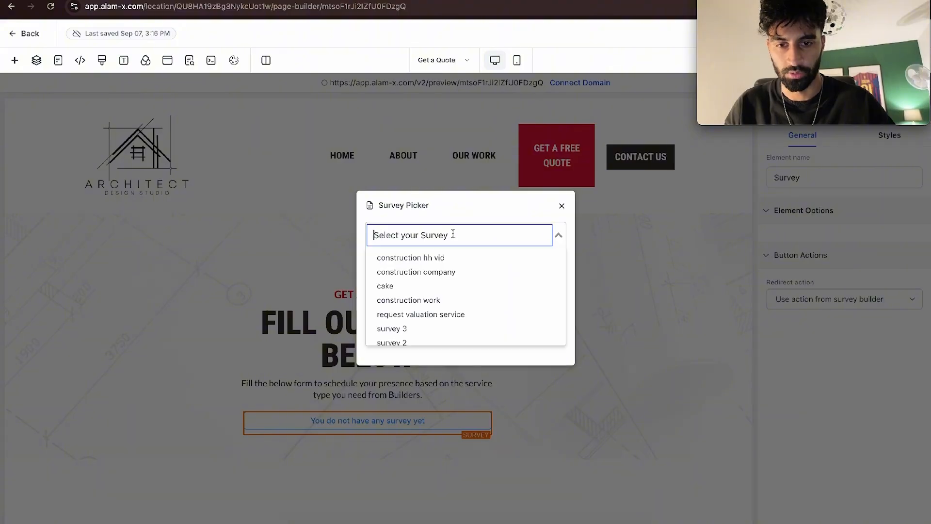
left_click(423, 258)
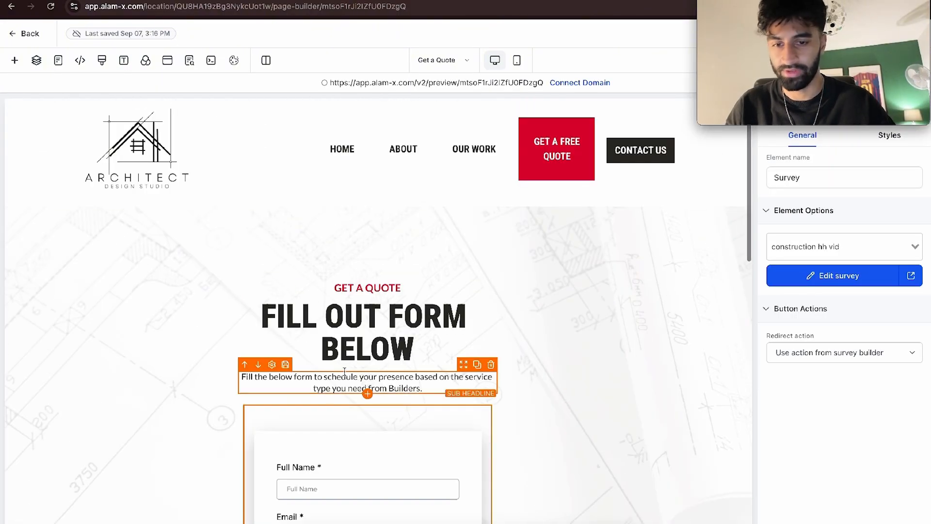
- Save the Get a Quote page and update its SEO metadata
scroll(331, 377, "down", 3)
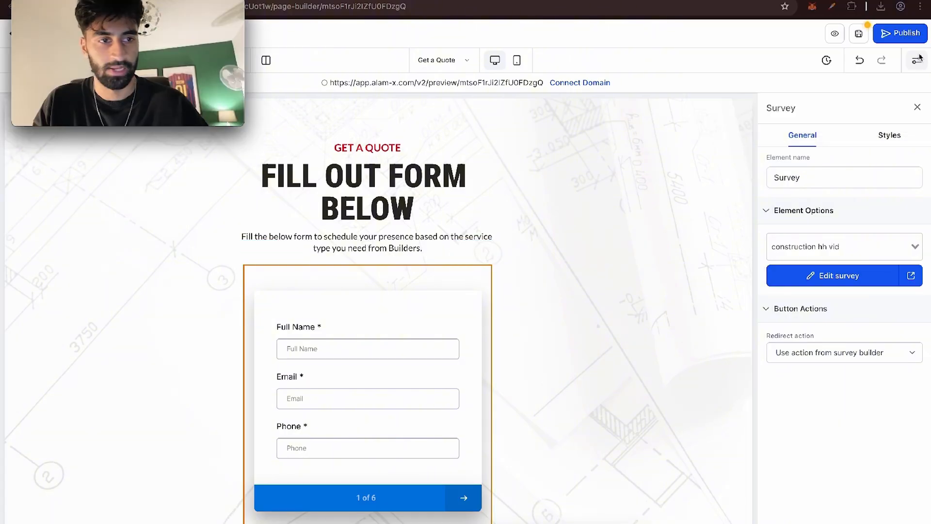
left_click(858, 34)
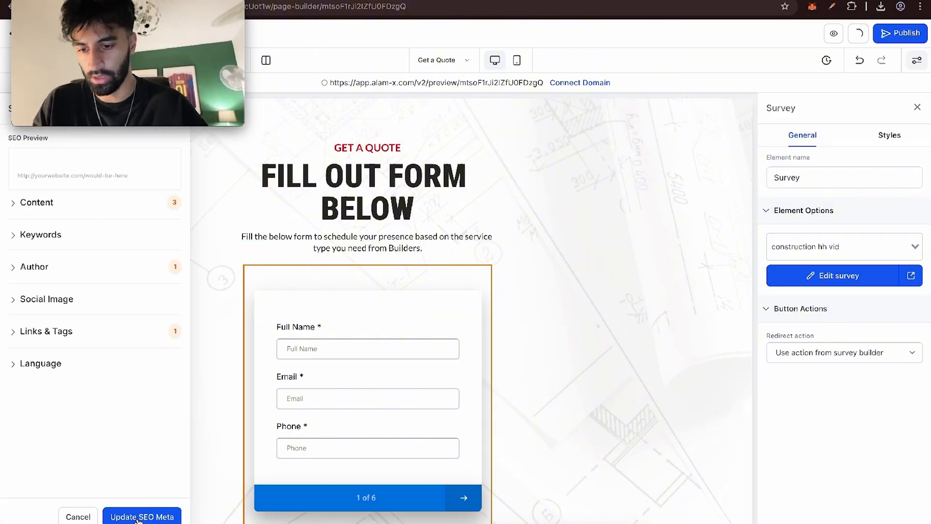
left_click(136, 518)
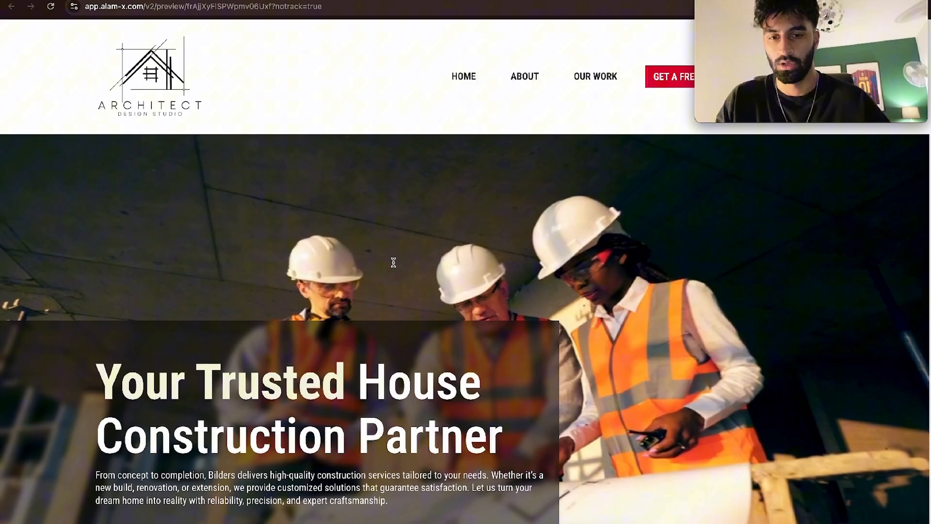
- Look over the home page preview and follow its free quote link to the survey
scroll(393, 262, "down", 7)
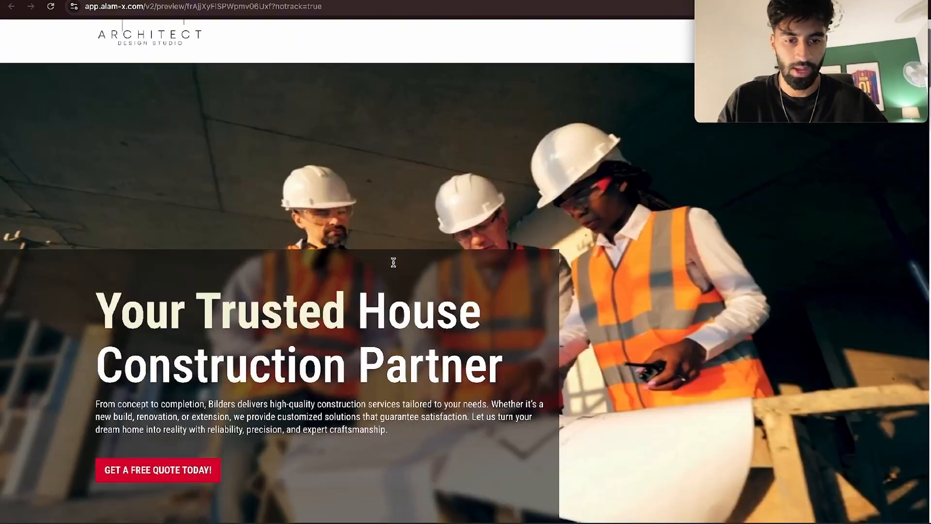
scroll(394, 262, "up", 4)
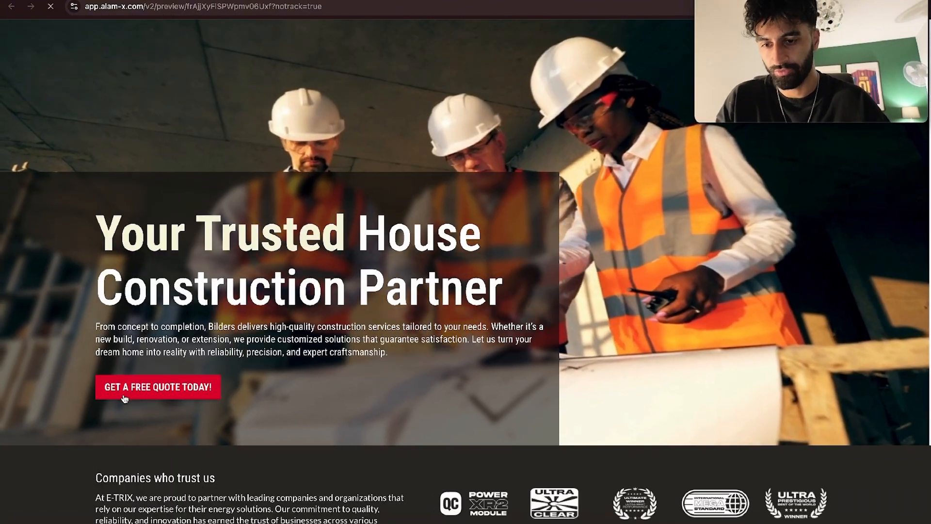
left_click(127, 393)
scroll(432, 301, "down", 3)
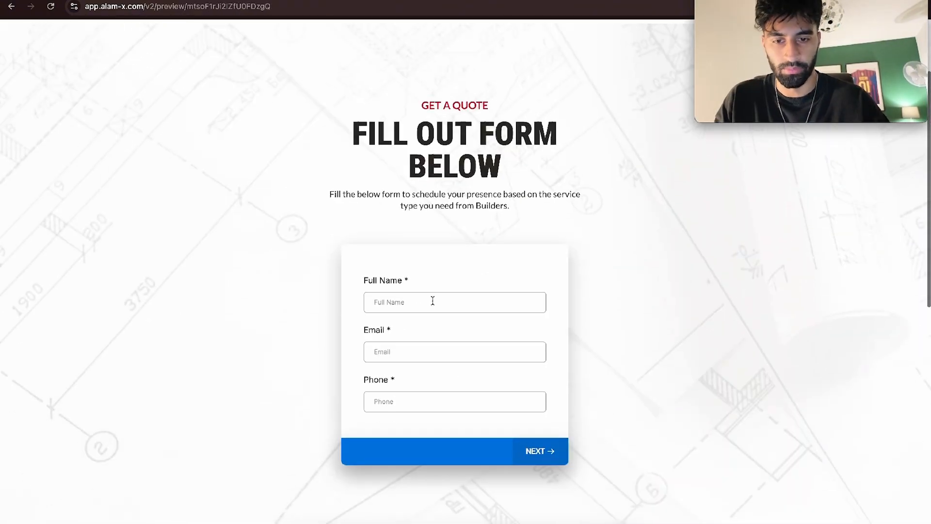
- Complete the survey with the contact details, Commercial fit-out as project type, the Large 1,500–3,000 sq. ft. size, Suburban area and the remaining answers
left_click(432, 301)
left_click(432, 330)
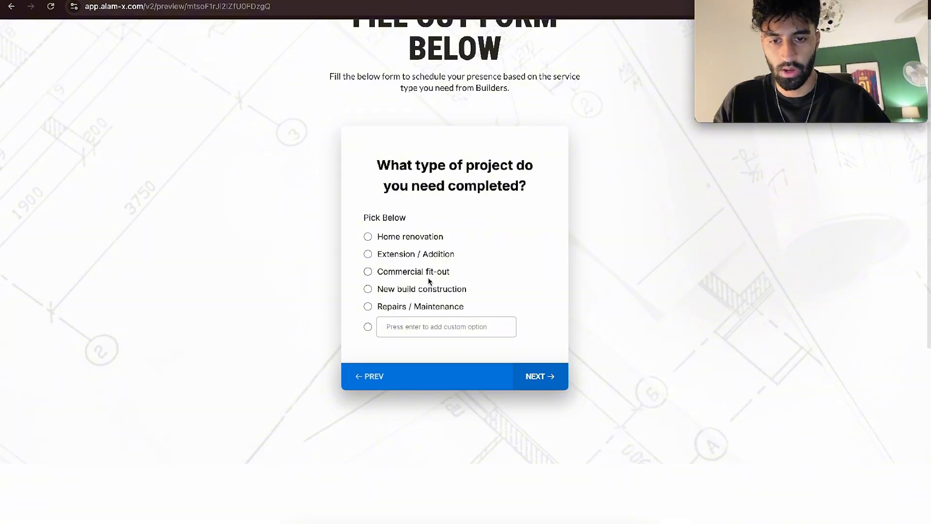
left_click(429, 276)
left_click(544, 375)
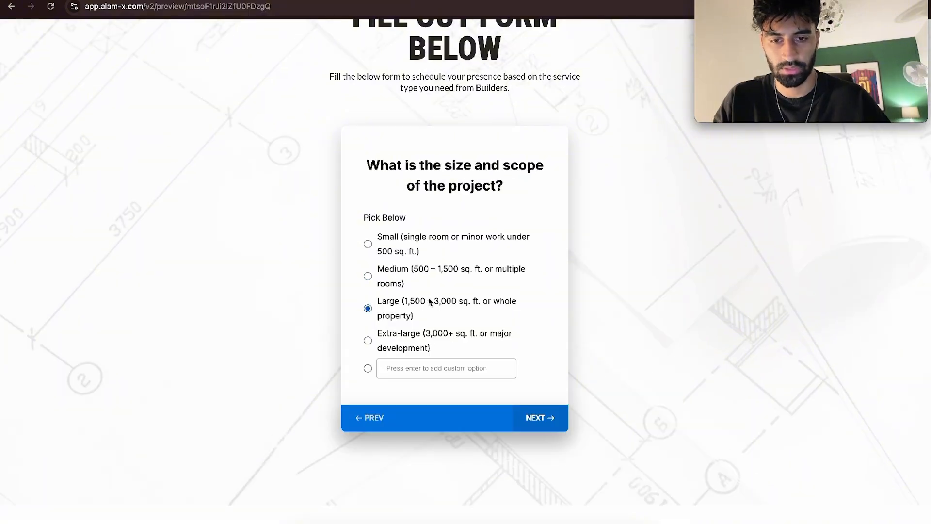
left_click(544, 413)
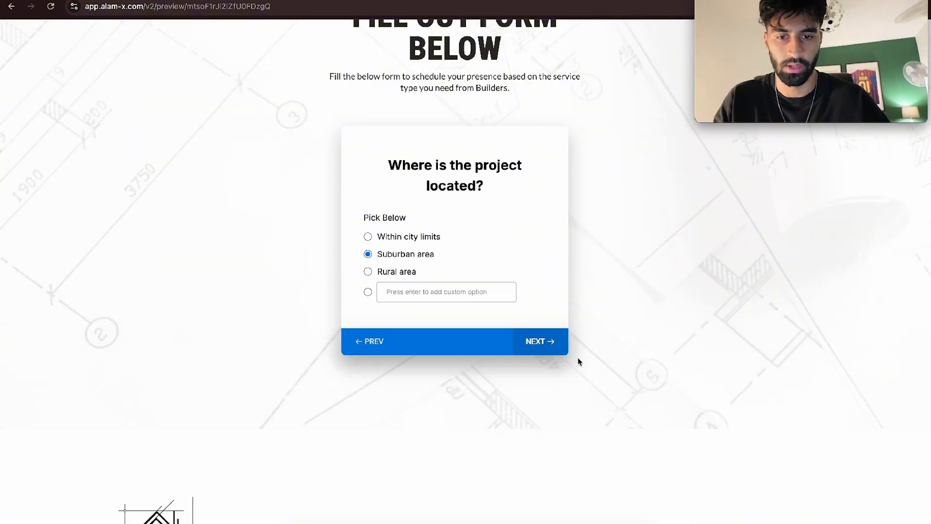
left_click(549, 344)
left_click(555, 359)
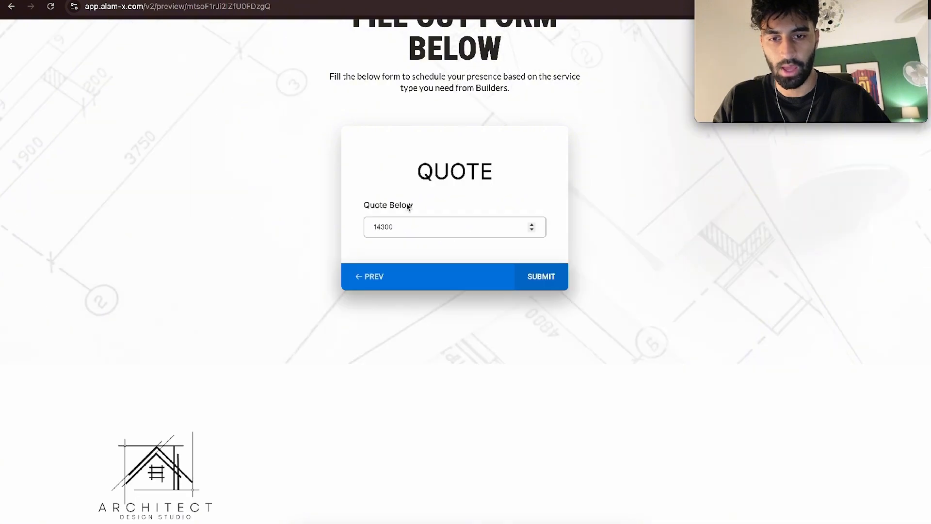
- Review the calculated quote on the last slide and submit the survey
scroll(348, 223, "up", 5)
scroll(348, 222, "down", 8)
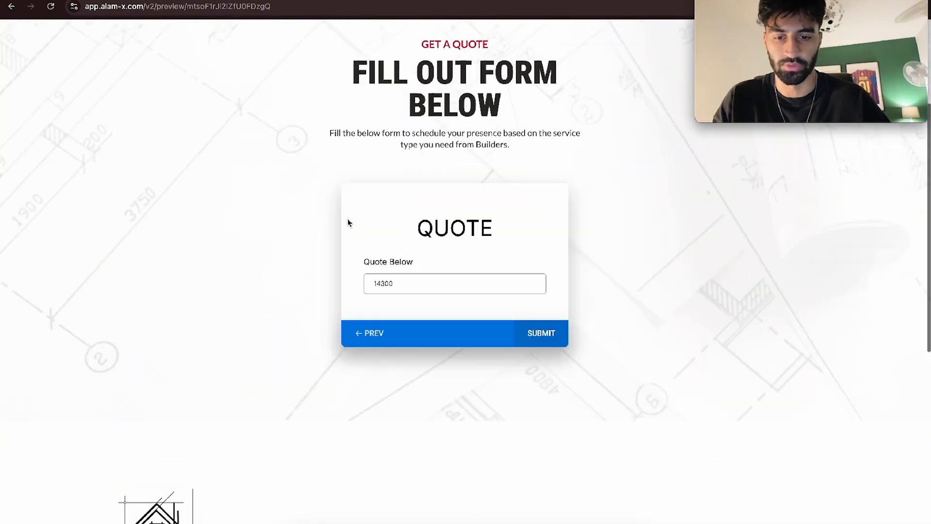
scroll(348, 223, "up", 8)
scroll(348, 223, "down", 5)
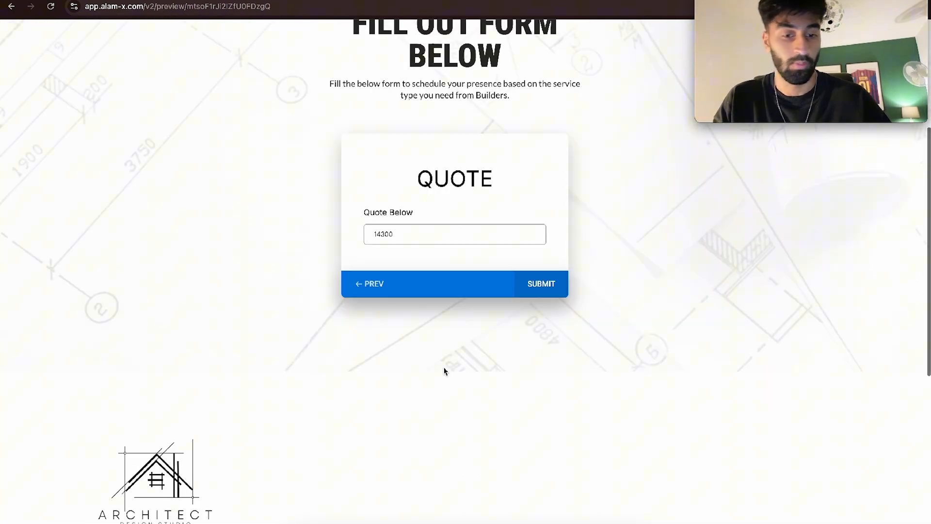
left_click(541, 296)
left_click_drag(542, 295, 583, 296)
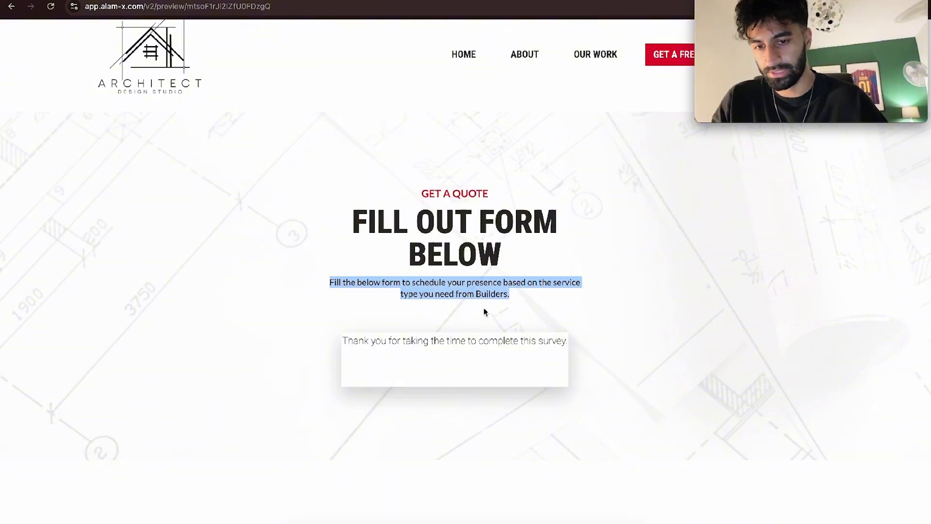
left_click(514, 318)
- Leave the page builder, create a new automation workflow and name it CONSTRUCTION SURVEY
left_click(136, 1)
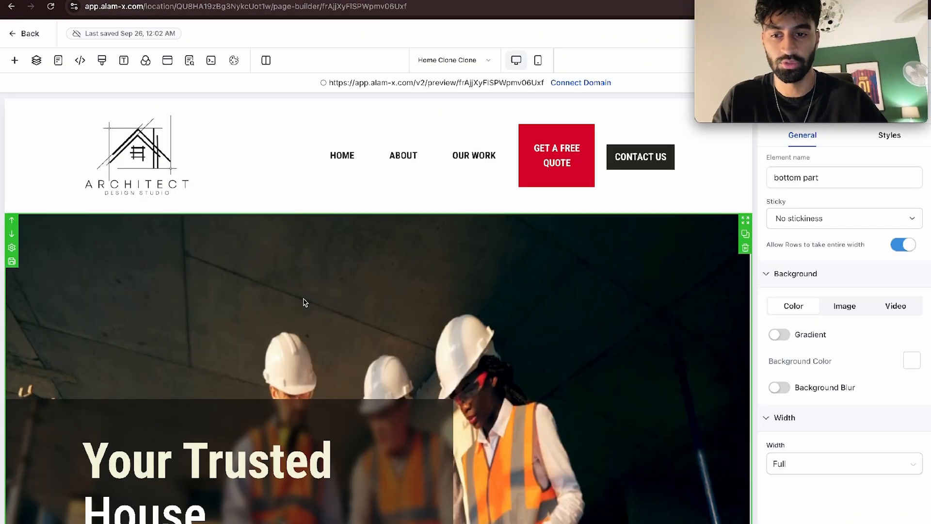
left_click(19, 33)
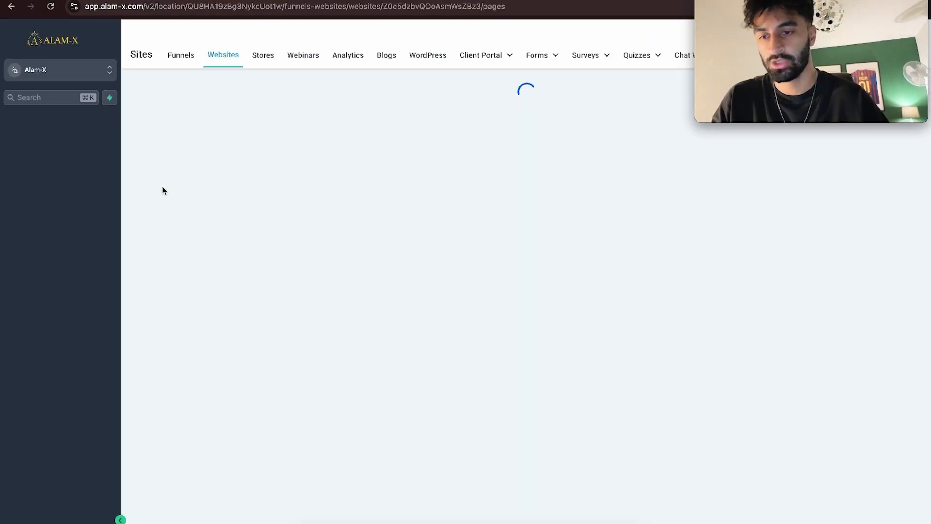
left_click(82, 322)
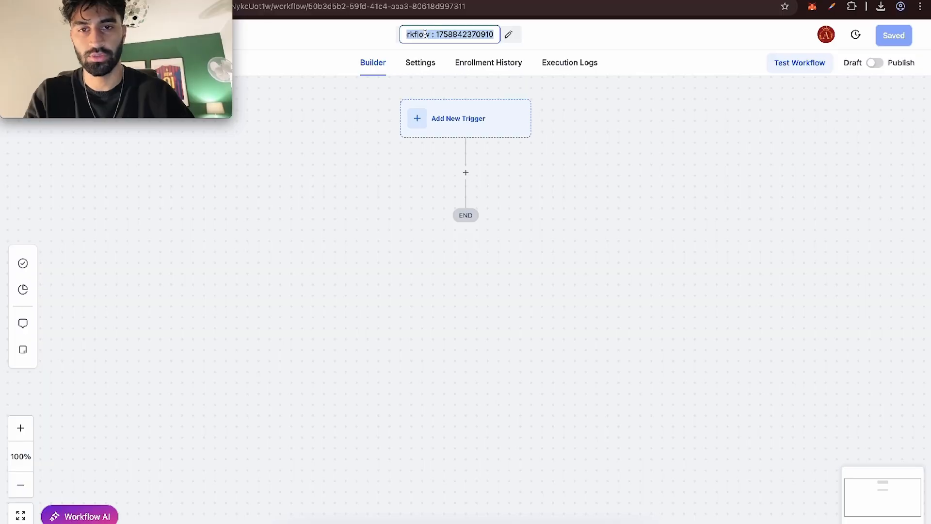
type("construction")
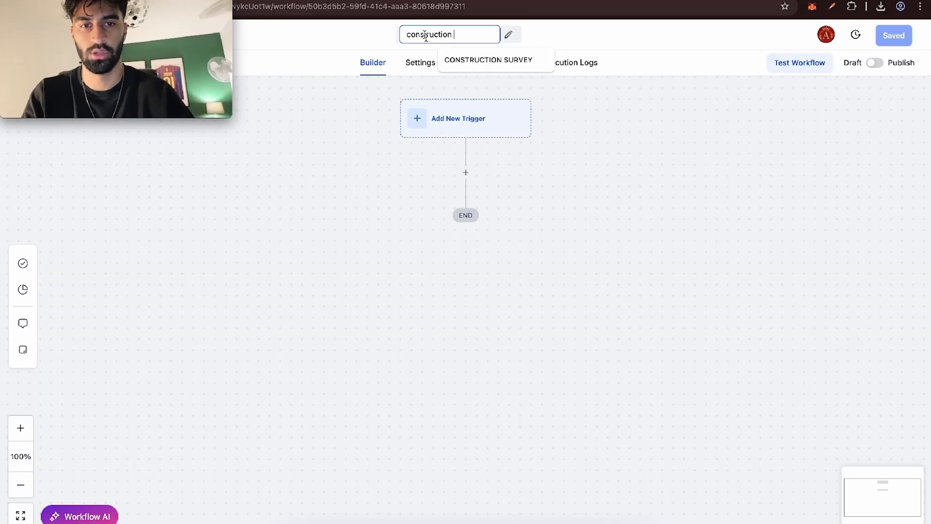
left_click(454, 60)
- Search the workflow triggers for "survey" and choose Survey submitted as the new trigger
left_click(447, 111)
left_click(638, 152)
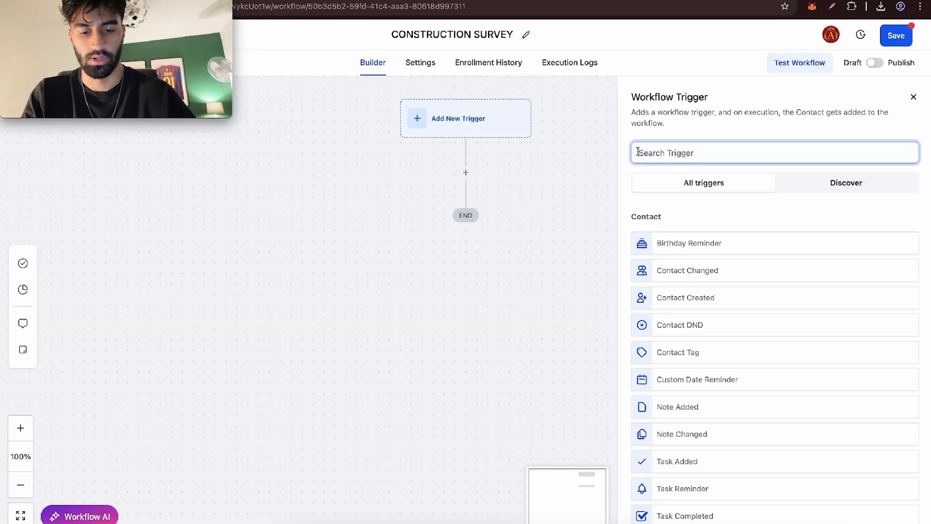
type("survery")
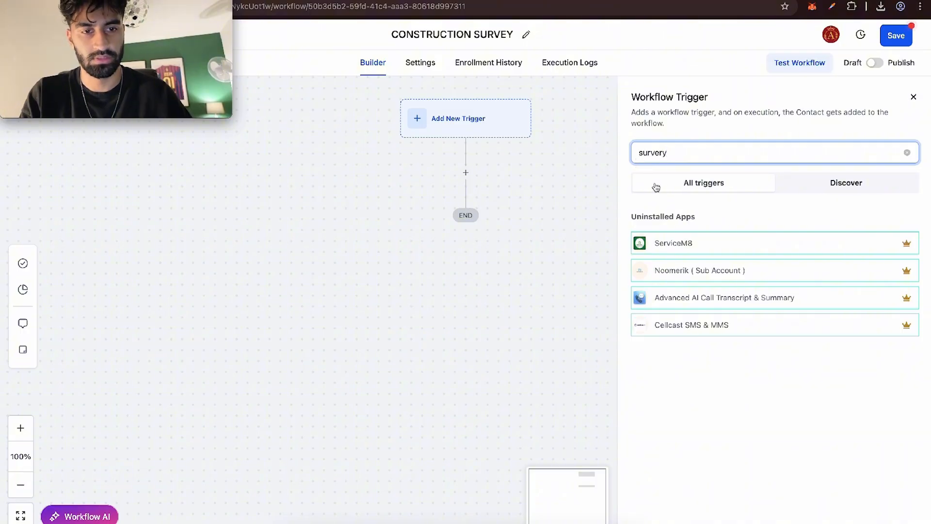
key("BackSpace")
key("BackSpace")
type("y")
left_click(688, 243)
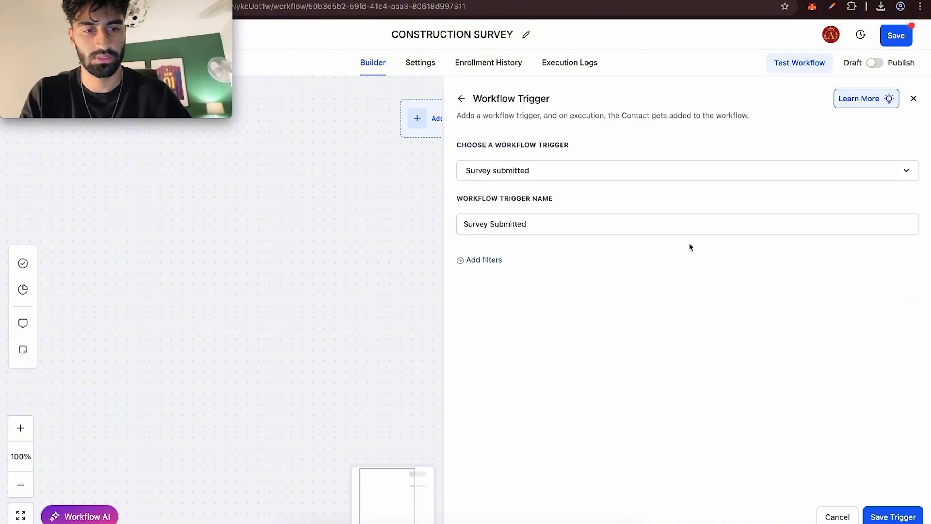
- Filter the survey trigger with Survey is CONSTRUCTION HH VID and save the trigger
left_click(478, 260)
left_click(480, 271)
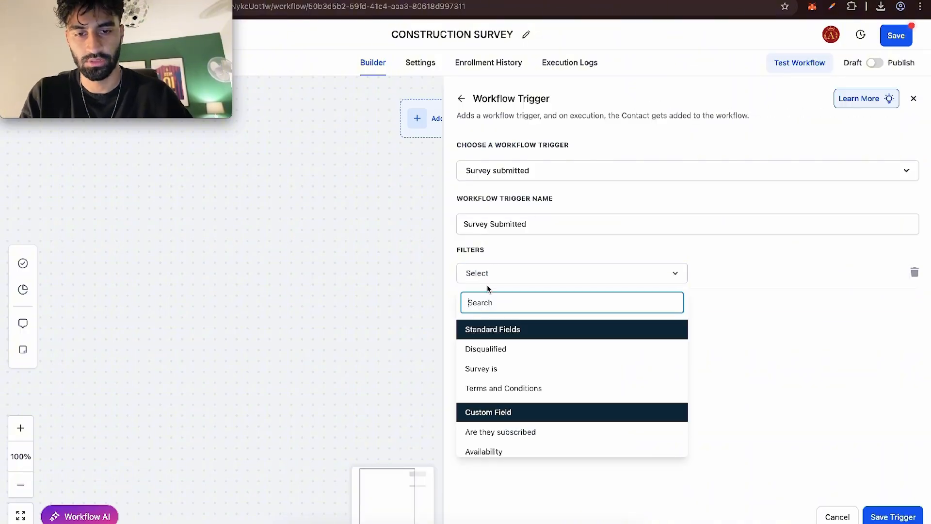
left_click(505, 368)
left_click(754, 272)
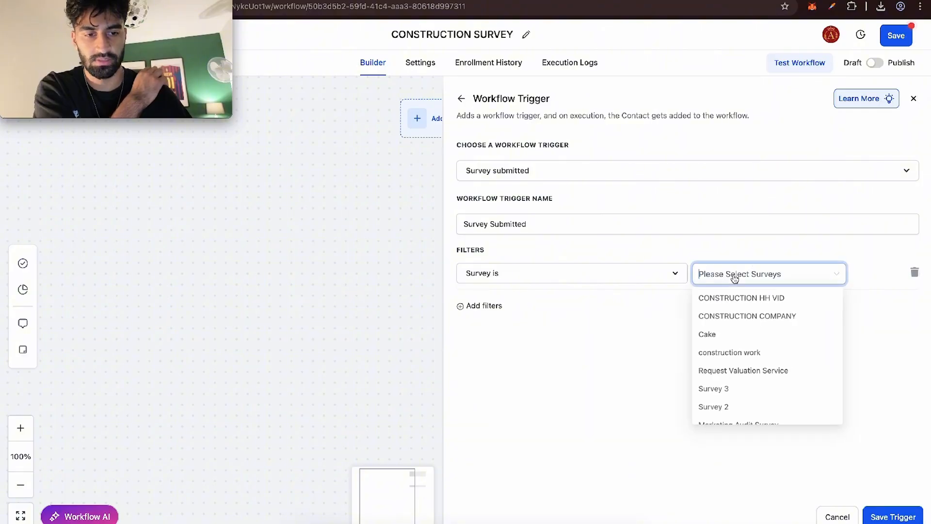
left_click(733, 298)
left_click(671, 325)
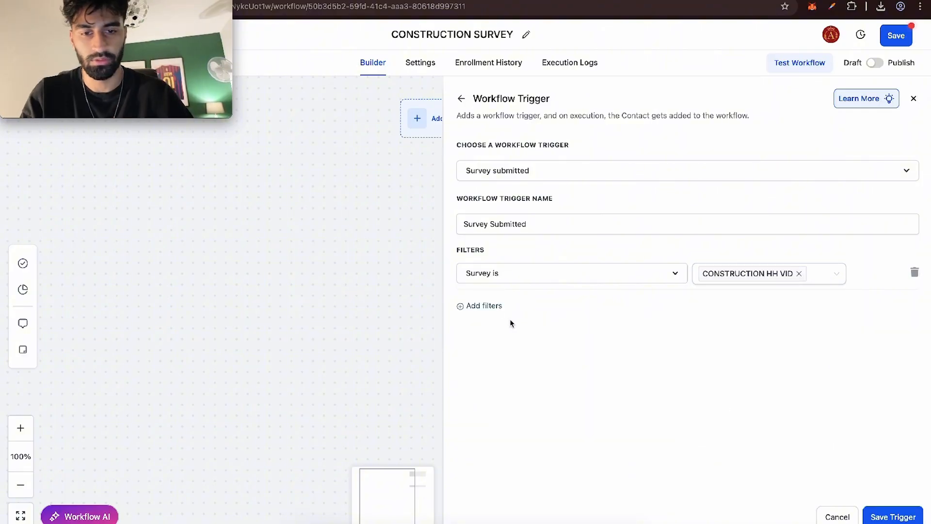
left_click(513, 306)
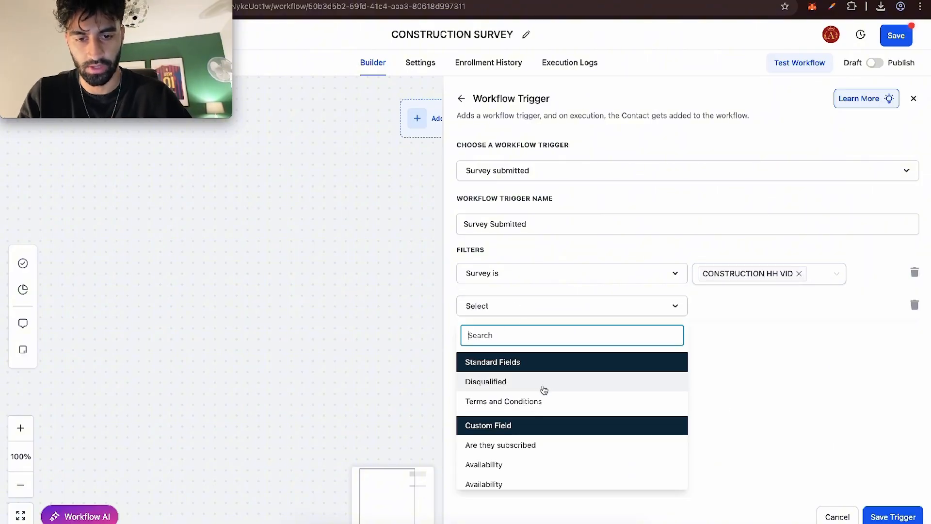
left_click(914, 305)
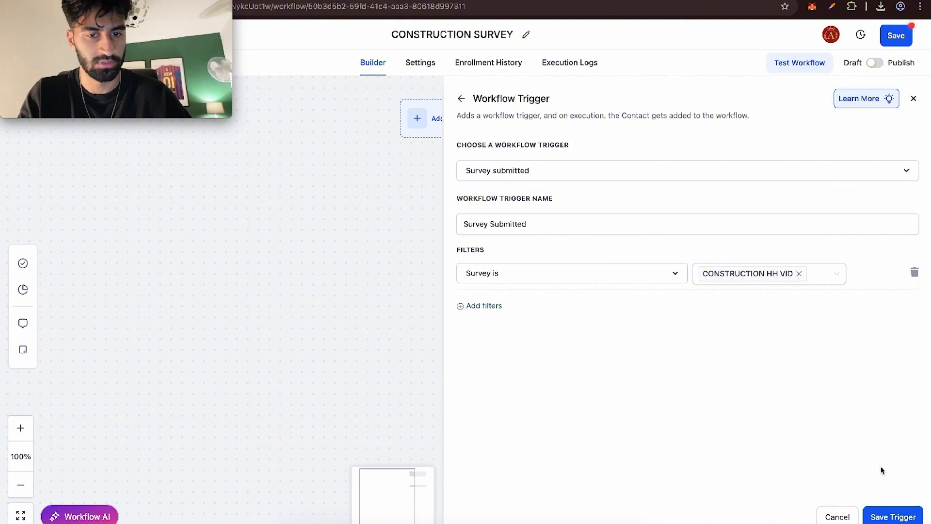
left_click(884, 512)
scroll(512, 234, "up", 2)
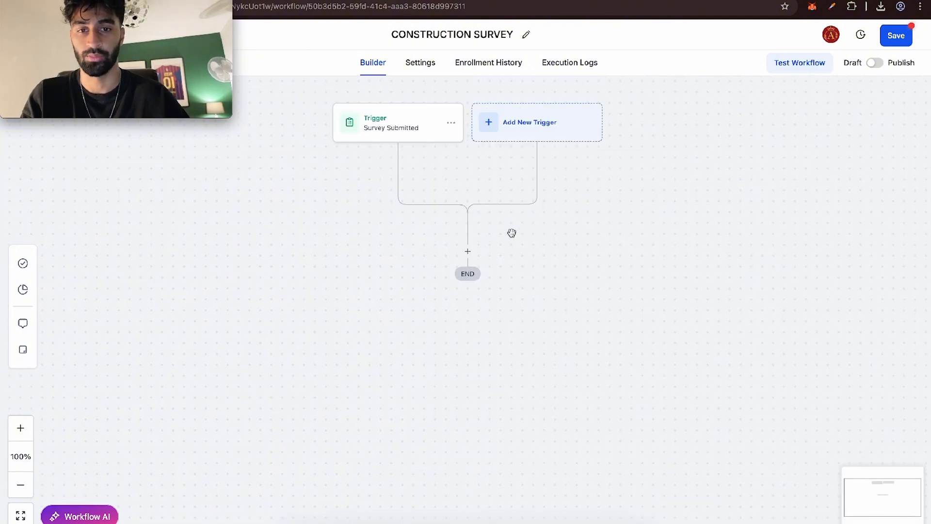
left_click(467, 252)
type("internal")
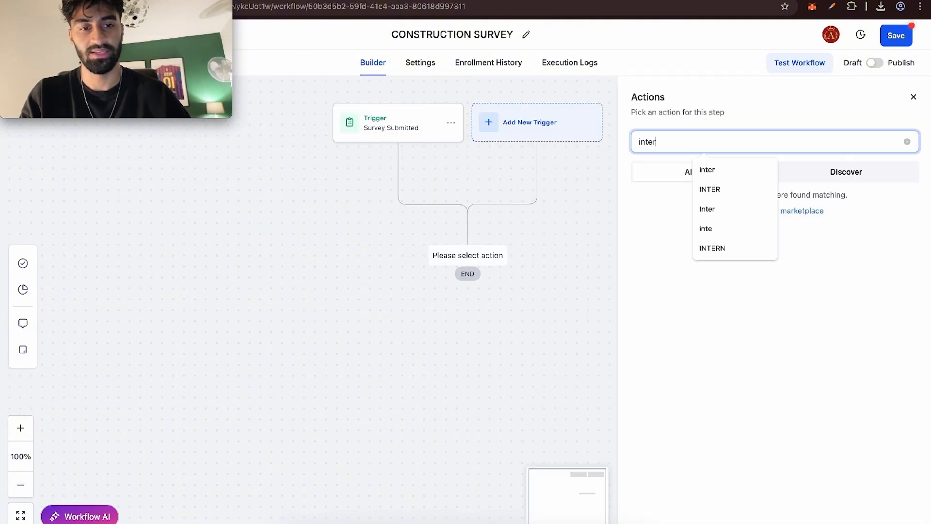
left_click(670, 232)
left_click(679, 213)
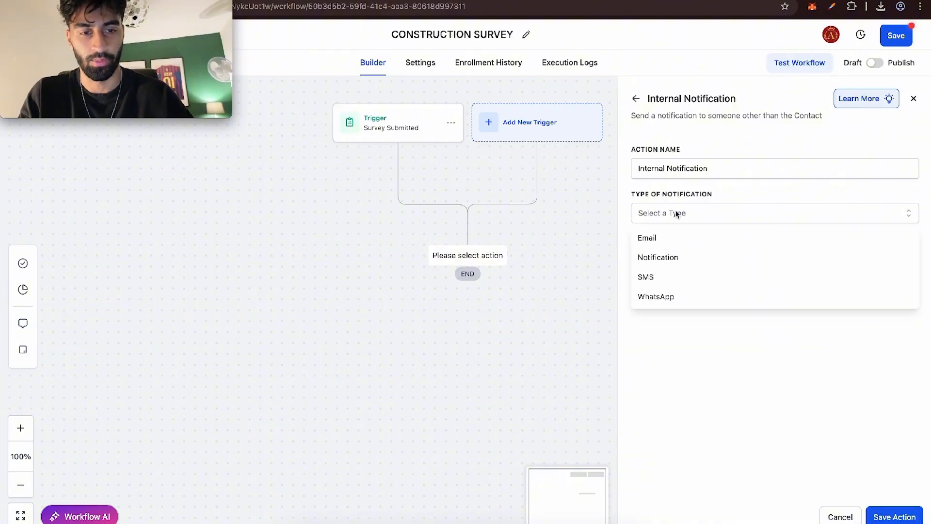
left_click(663, 277)
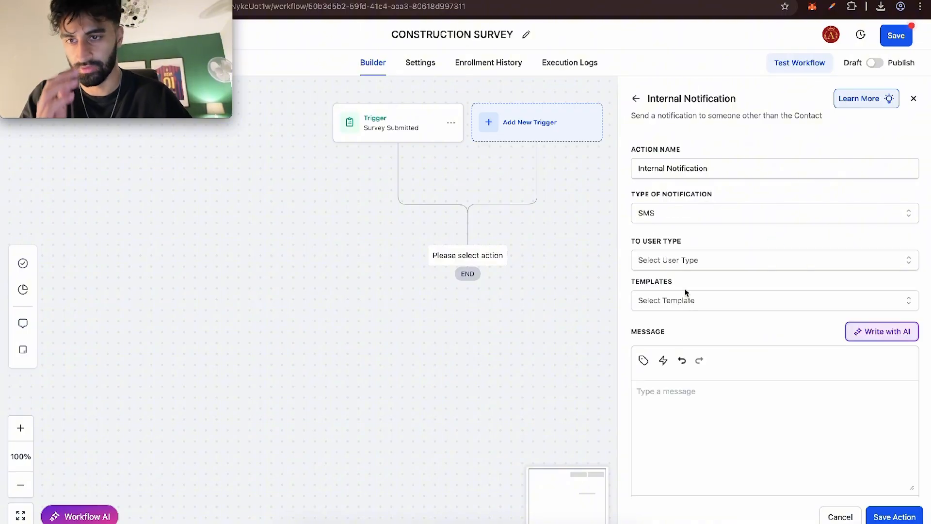
left_click(690, 260)
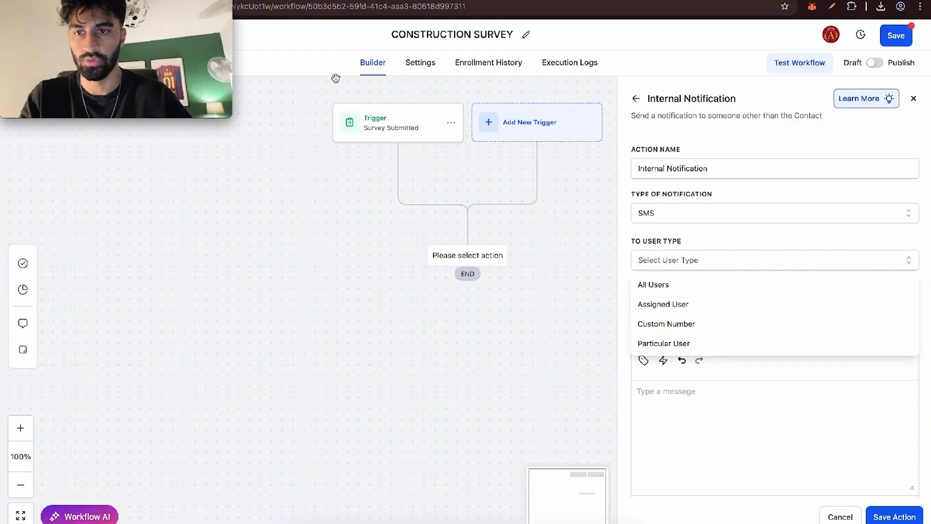
- Save the workflow and open the My Staff page in the account settings
left_click(901, 37)
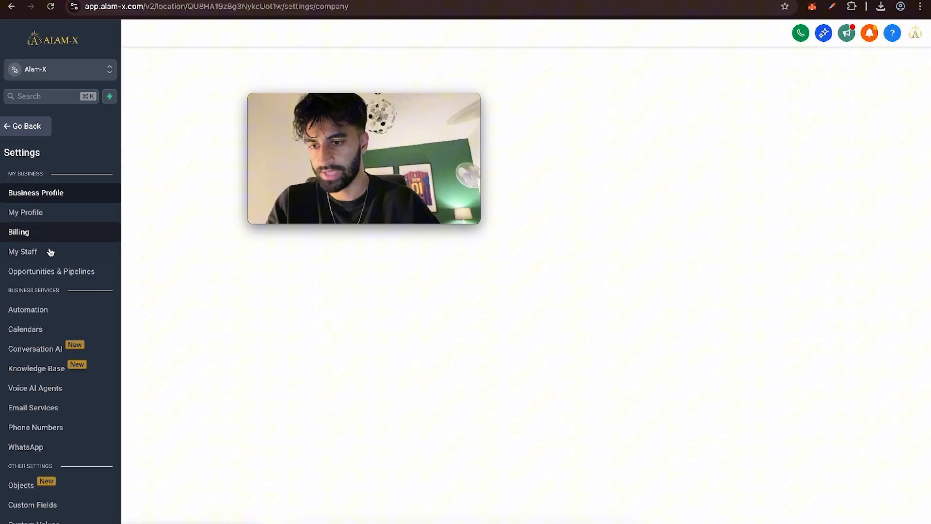
left_click(51, 252)
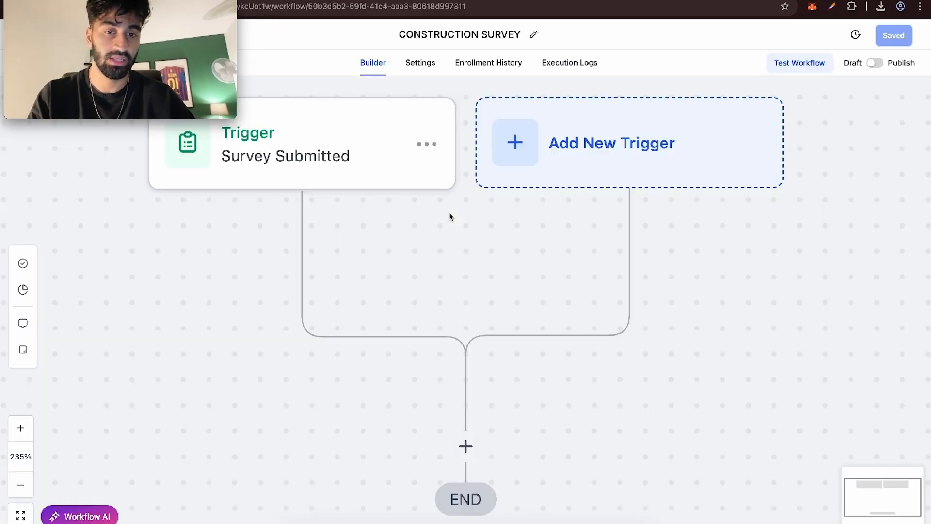
- Add an Internal Notification action after the survey trigger in the CONSTRUCTION SURVEY workflow and set its notification type to SMS
scroll(449, 214, "down", 5)
scroll(519, 194, "up", 1)
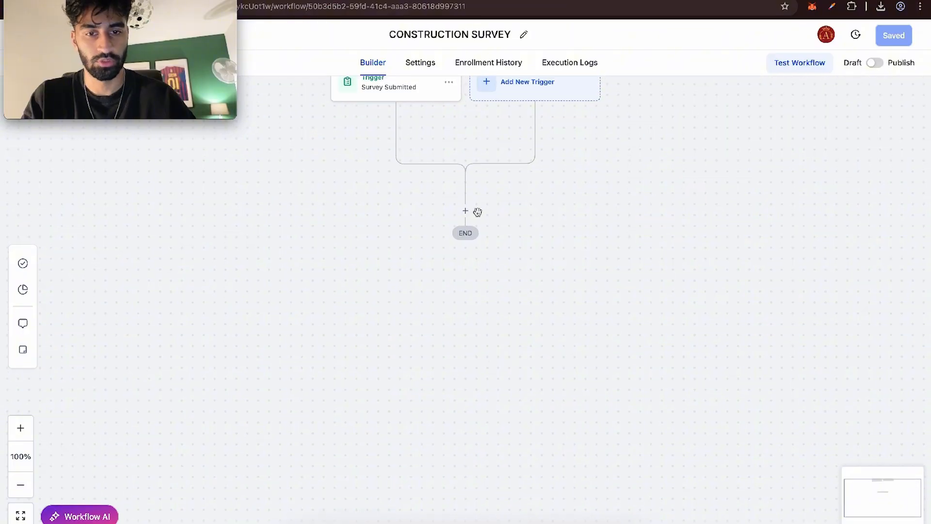
left_click(473, 210)
left_click(732, 146)
type("intern")
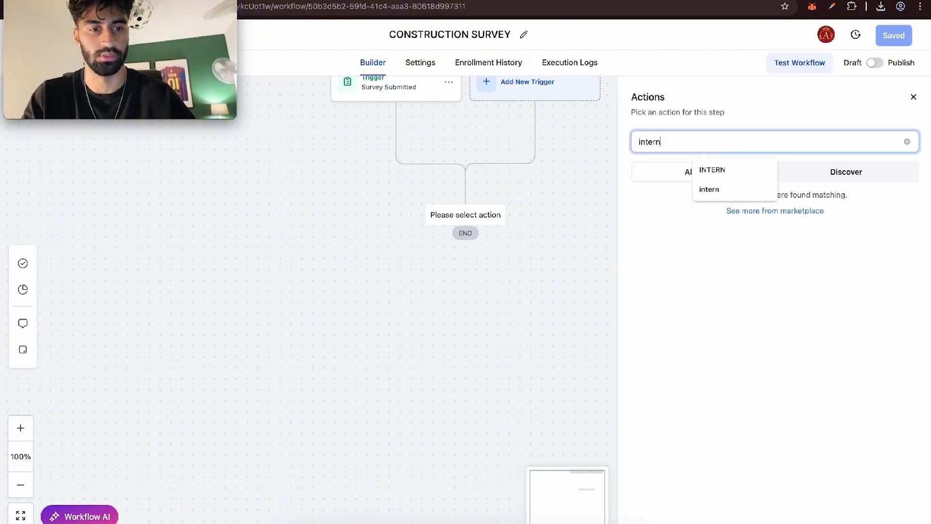
left_click(707, 229)
left_click(689, 220)
left_click(669, 257)
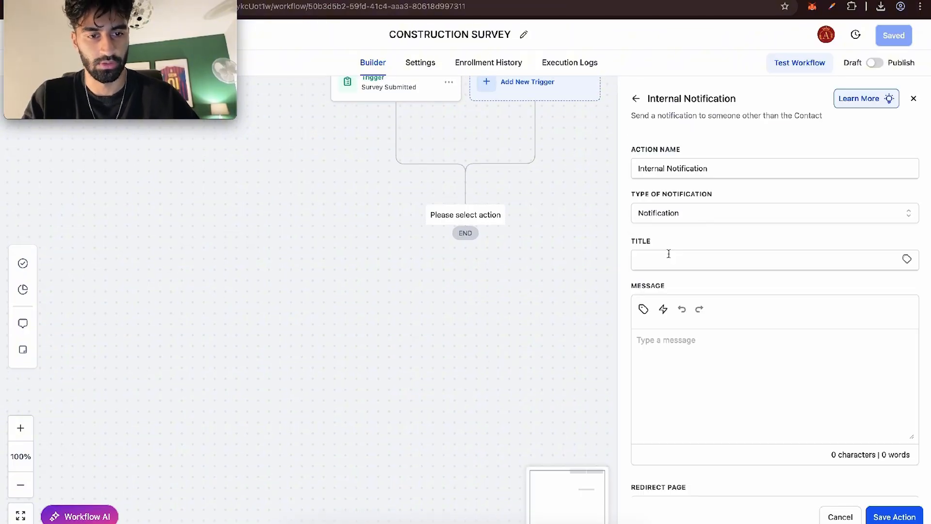
left_click(682, 216)
left_click(671, 275)
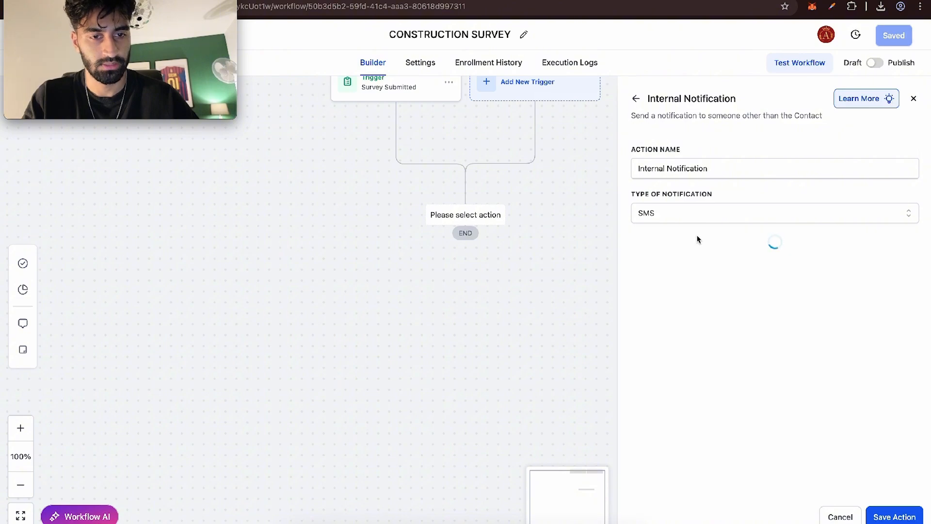
- Set the SMS recipient type to Particular User and select the staff member to notify
left_click(690, 261)
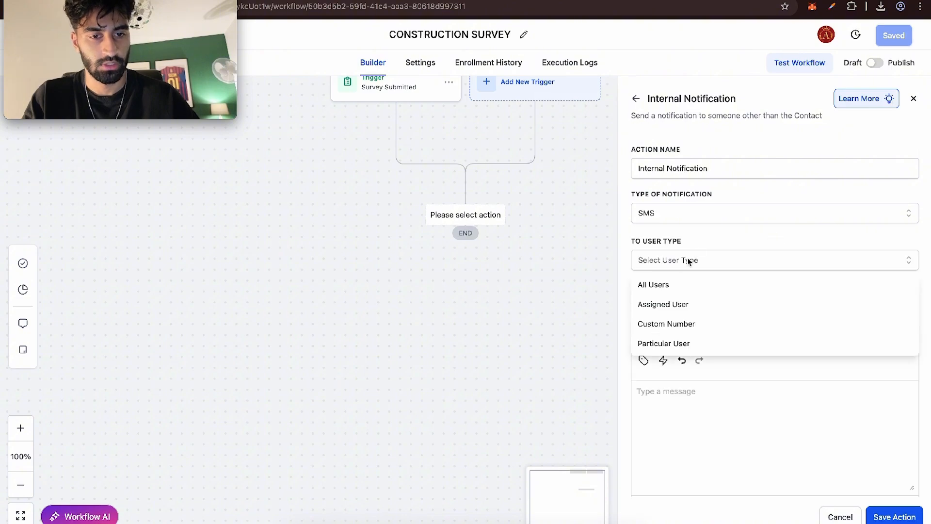
left_click(694, 344)
left_click(692, 306)
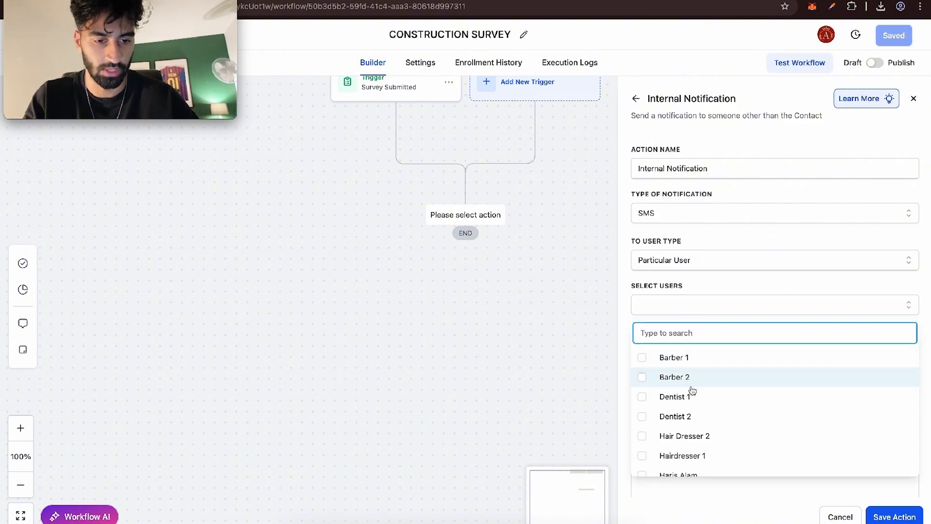
left_click(705, 472)
left_click(707, 482)
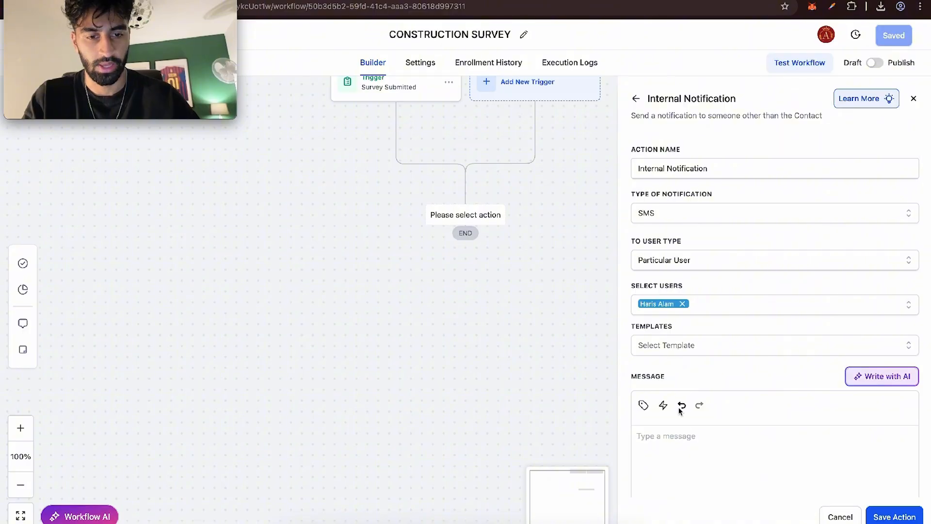
- Begin the SMS message with the contact's full name placeholder followed by "has registered interest"
scroll(680, 410, "down", 5)
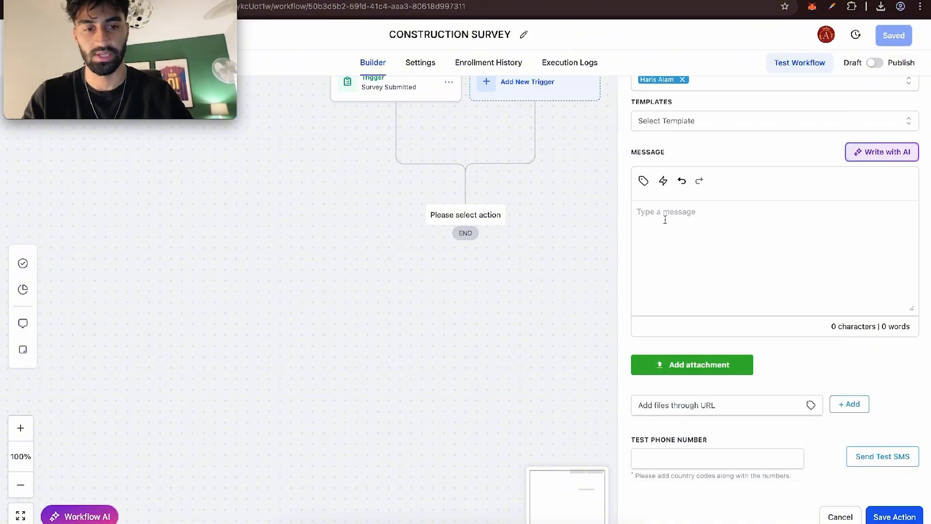
left_click(644, 180)
left_click(602, 255)
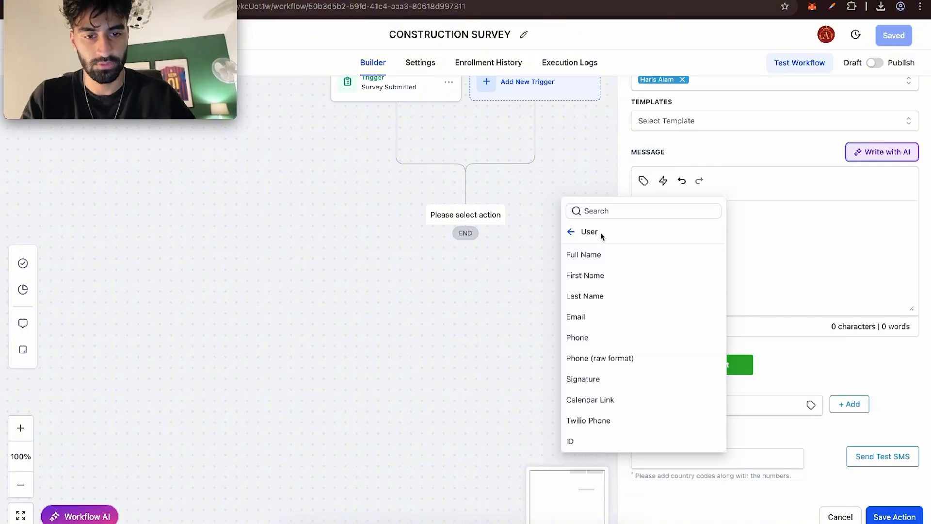
left_click(573, 229)
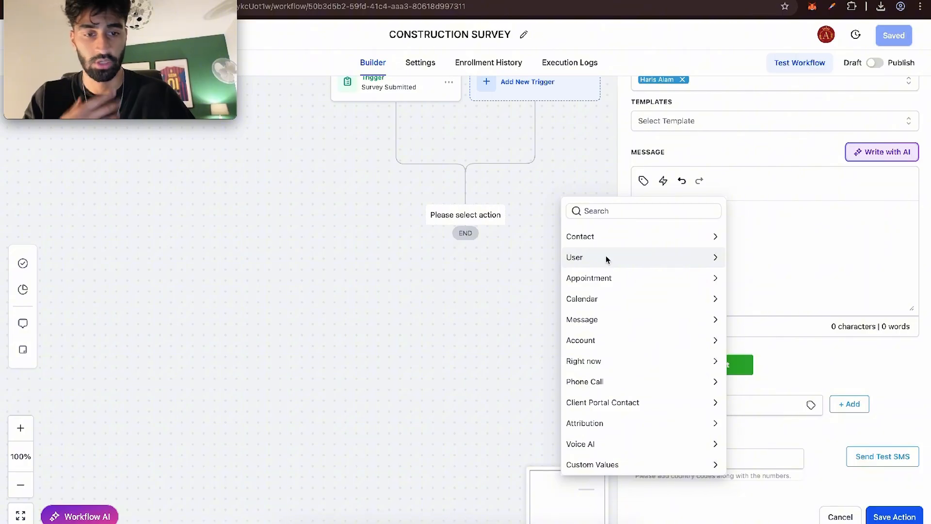
left_click(608, 244)
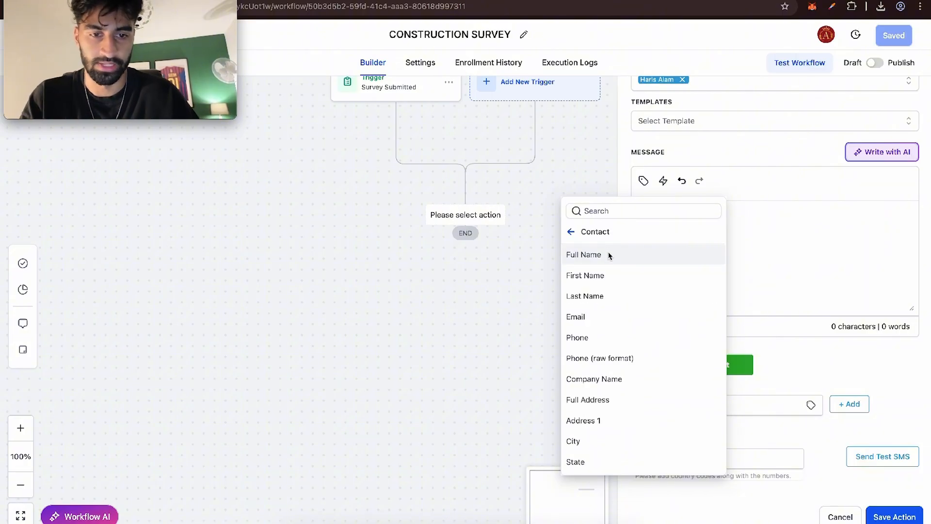
left_click(609, 254)
type("has ")
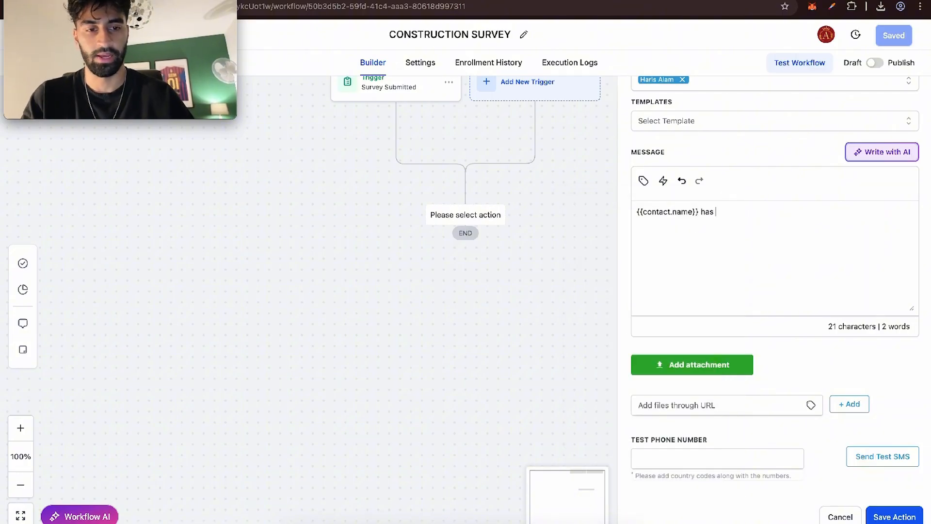
type("registered inter")
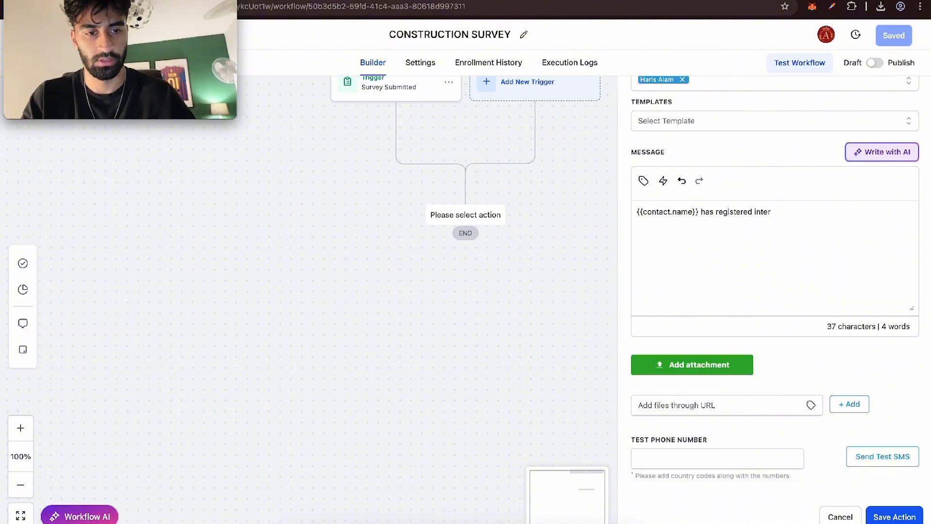
type("est fior")
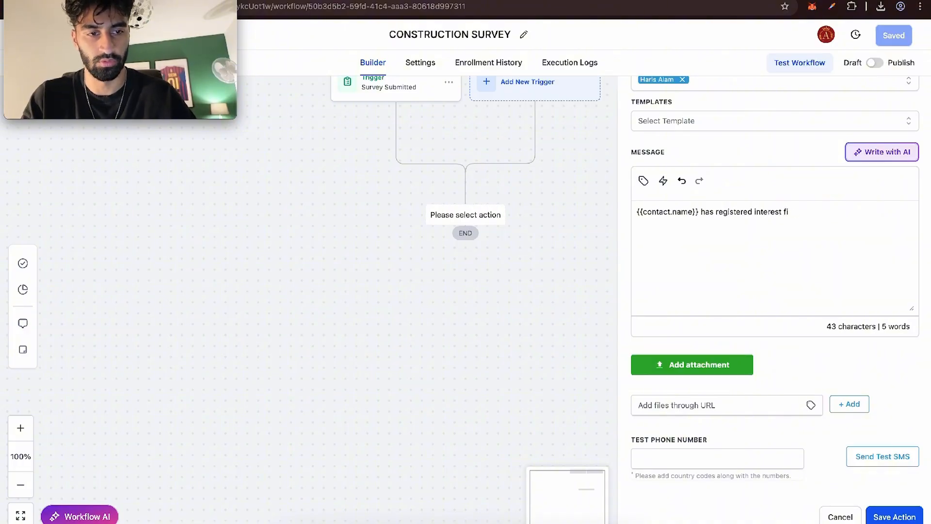
key("BackSpace")
key("BackSpace")
key("BackSpace")
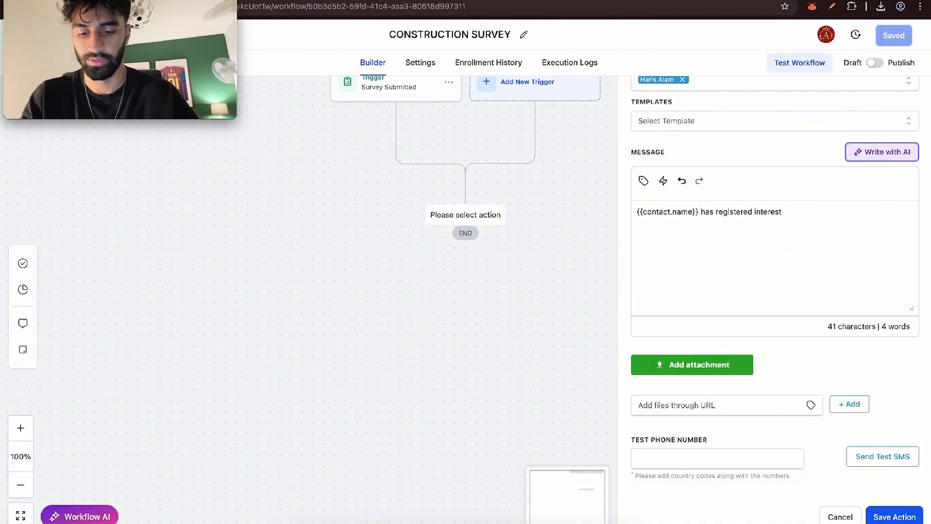
- Add "Email:" and "Phone:" lines below the opening sentence, filled with the contact's email and phone placeholders
key("Return")
key("Return")
type("Email:")
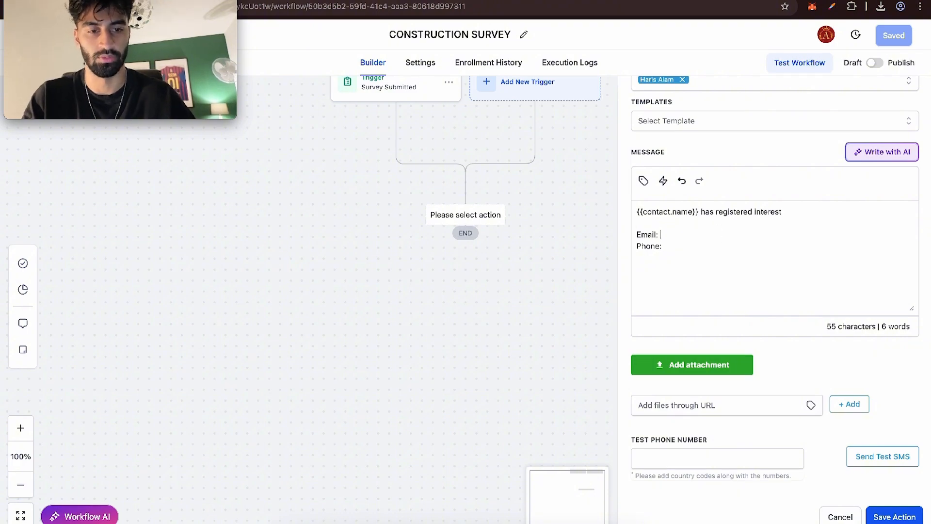
left_click(644, 181)
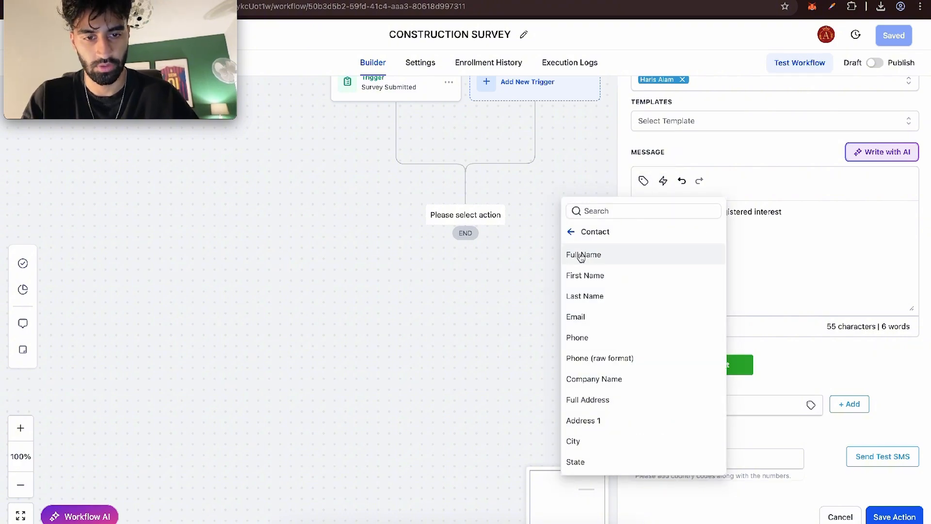
left_click(593, 317)
left_click(644, 181)
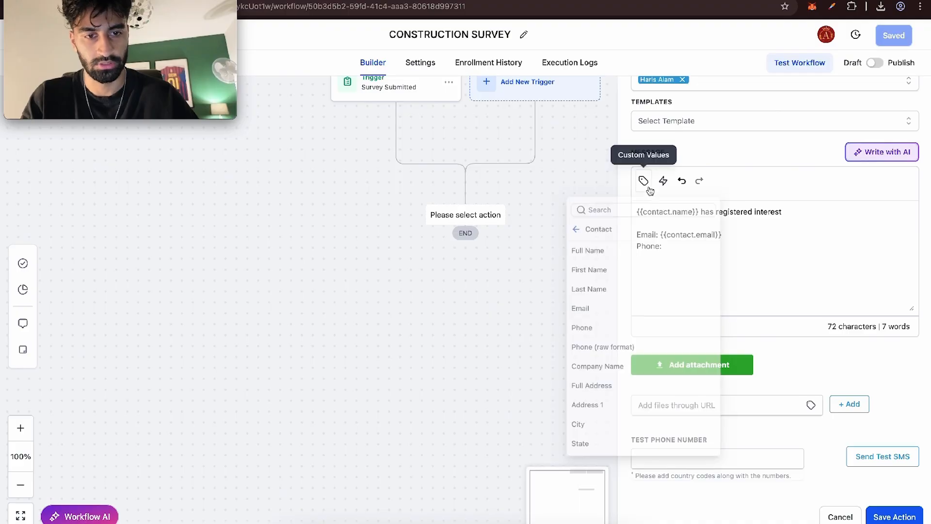
left_click(624, 336)
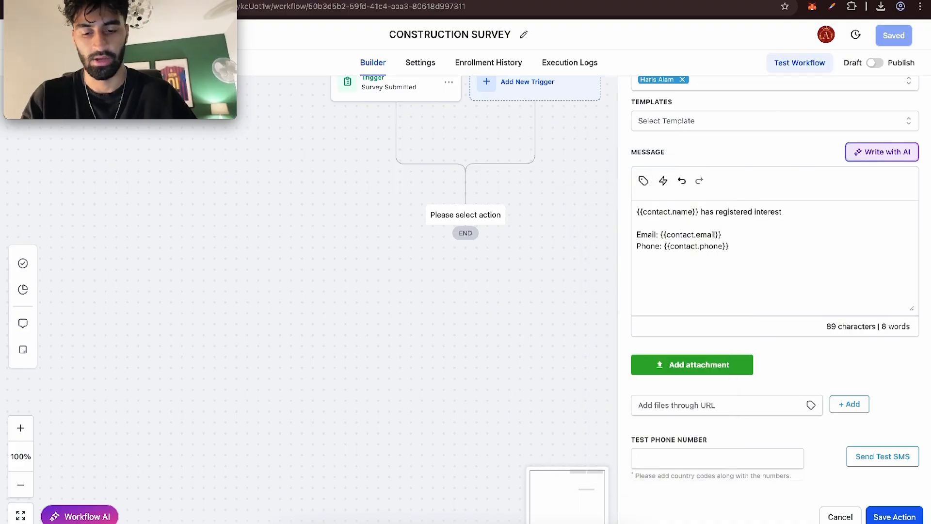
- Add a "Survey Answers:" heading to the SMS message, separated from the phone line by a blank line
type("Sur")
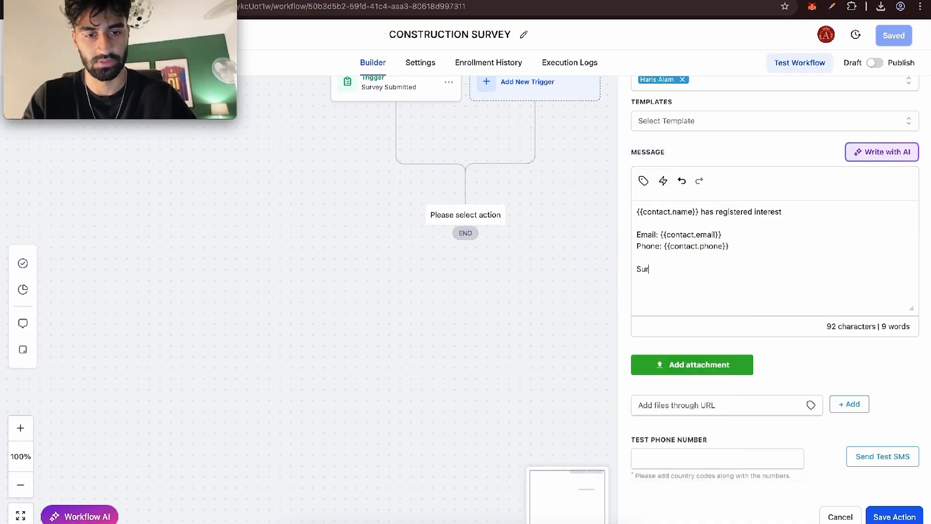
type("vey Ans")
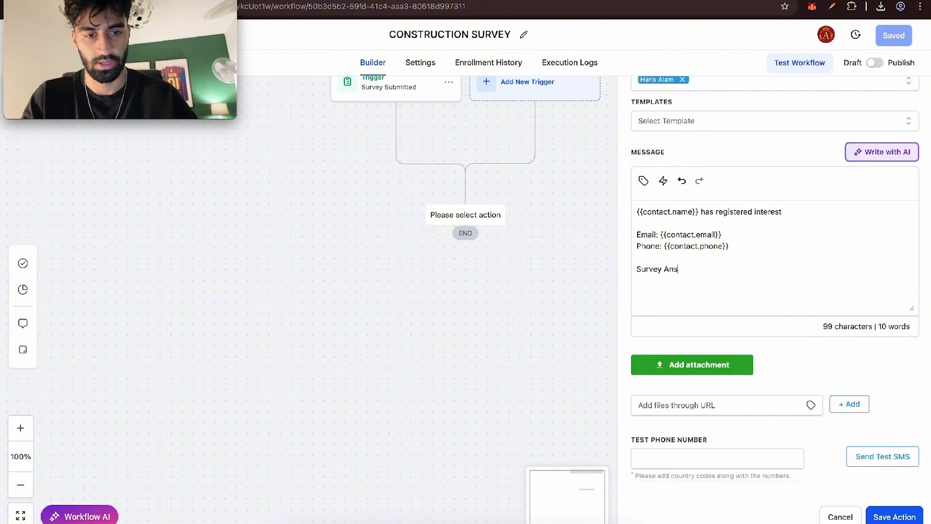
type("wers:")
key("Return")
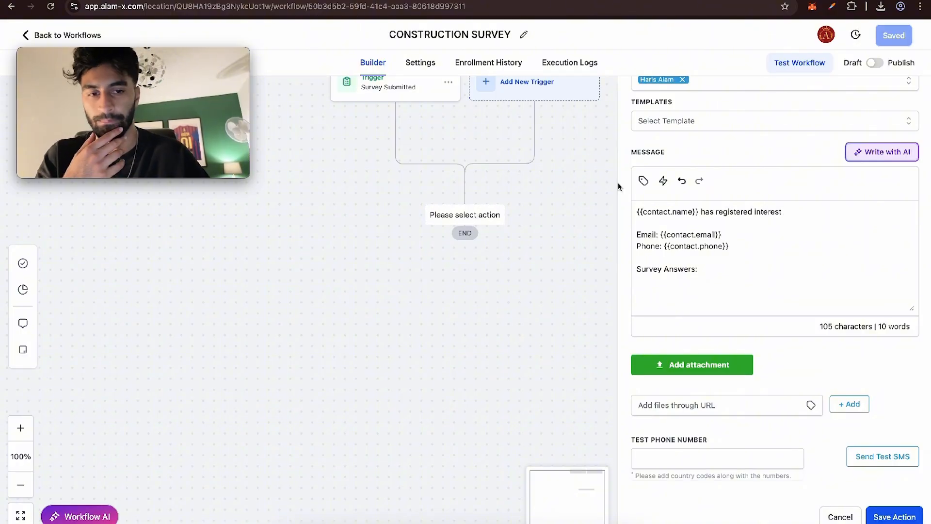
left_click(643, 181)
left_click(619, 463)
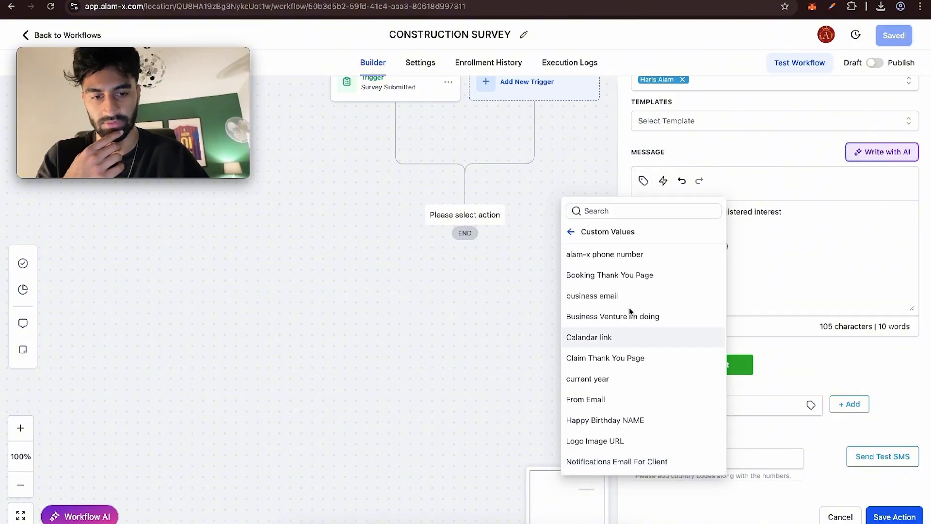
scroll(629, 310, "down", 3)
scroll(630, 309, "up", 3)
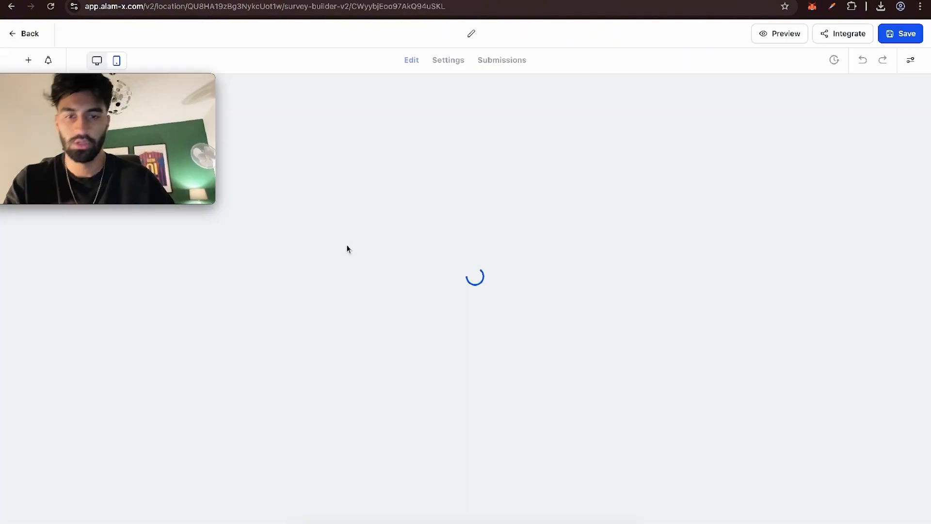
- In the CONSTRUCTION HH VID survey, set the label of Slide 2's project options field to "Project Type"
scroll(397, 230, "down", 5)
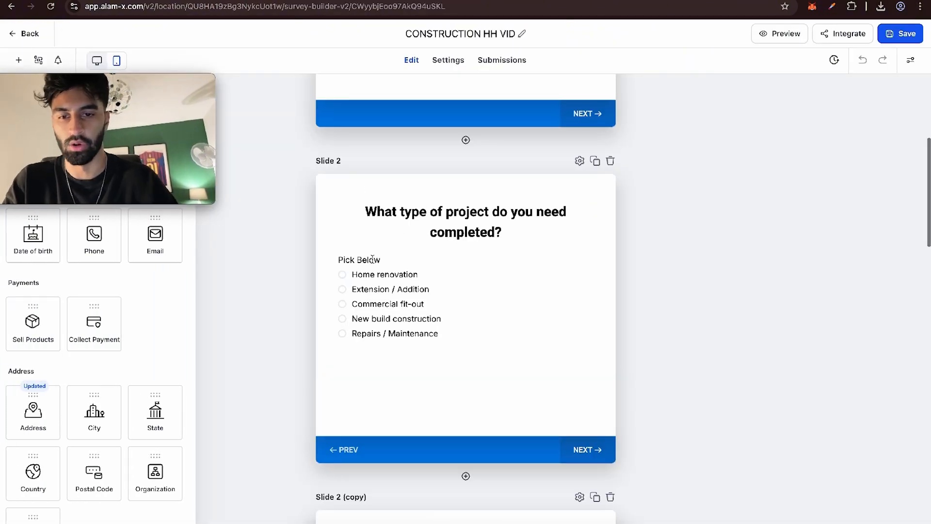
left_click(398, 249)
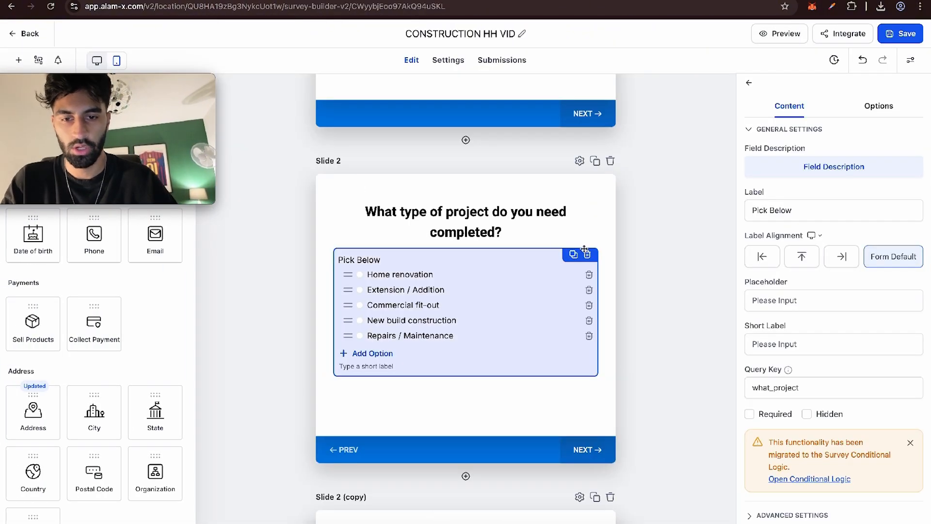
left_click(802, 221)
key("ctrl+a")
type("P")
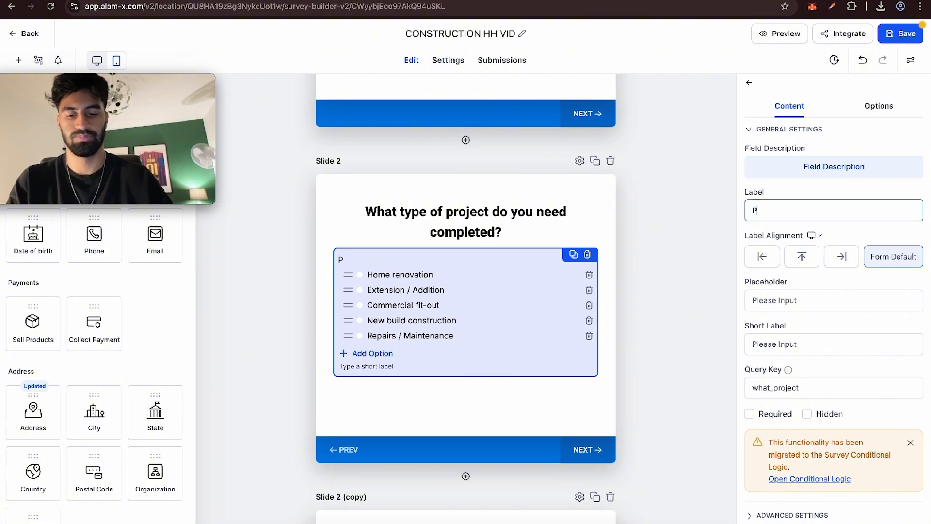
type("roject Ty")
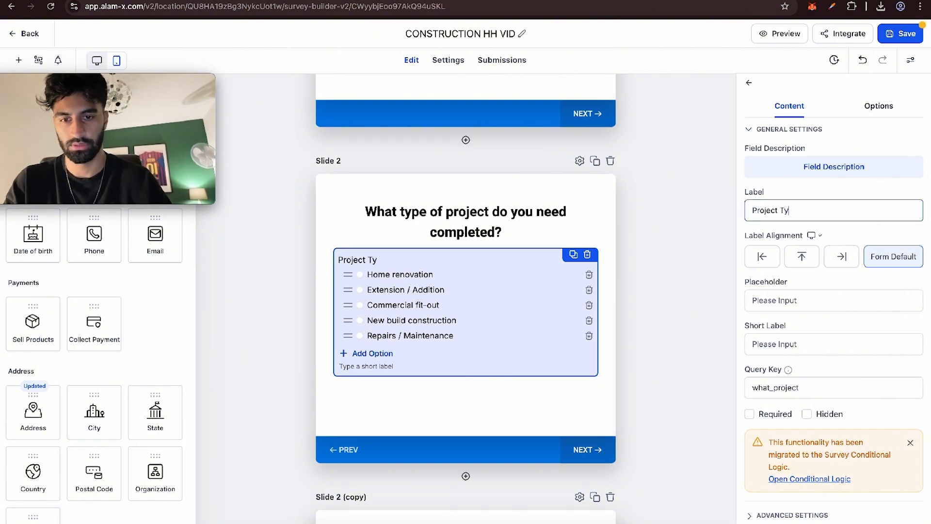
type("pe")
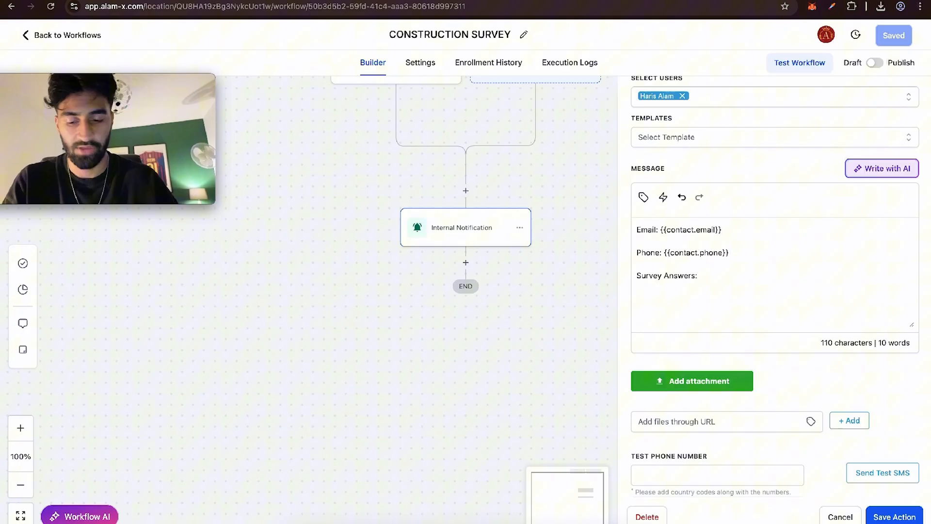
- Return to the workflow's SMS message and add a "Size & Scope:" line under "Survey Answers:"
type("S")
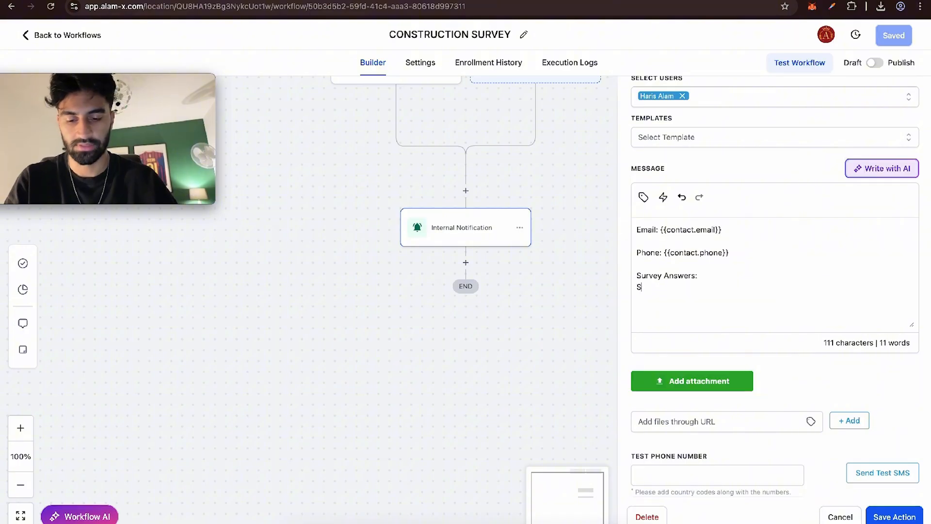
type("ize")
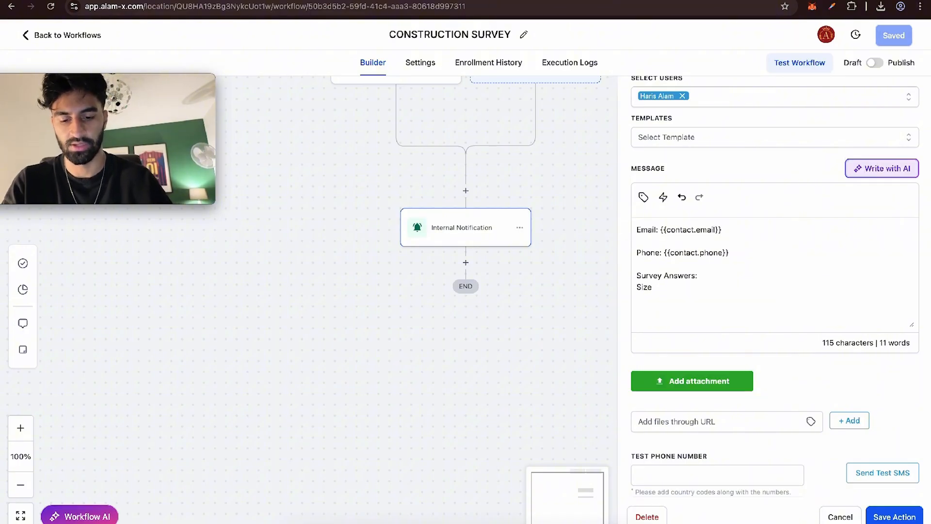
type(" & Scope:")
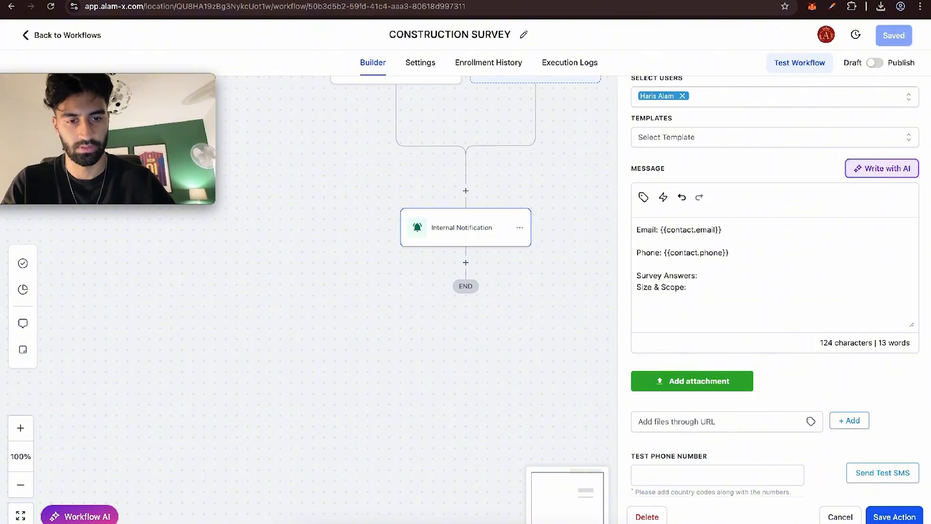
- Insert the contact's size/scope custom field placeholder after "Size & Scope:"
left_click(644, 197)
left_click(582, 251)
scroll(621, 383, "down", 5)
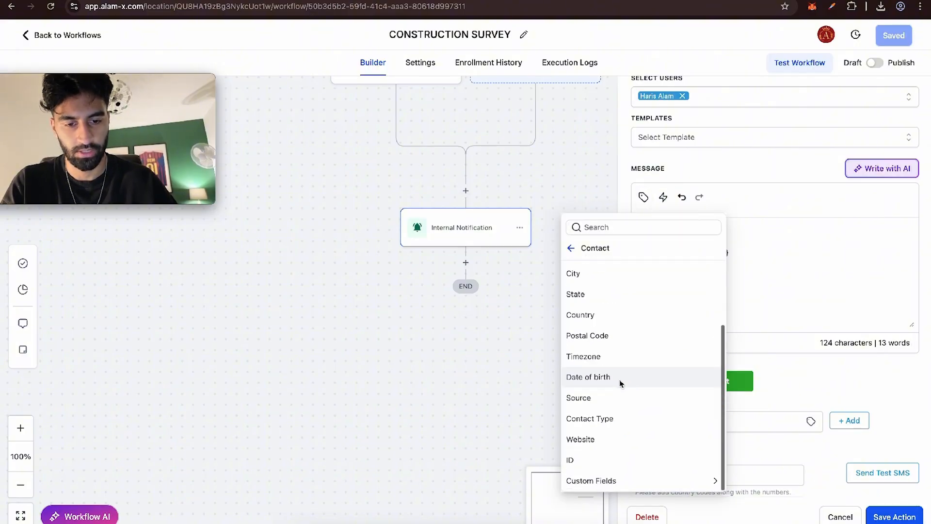
left_click(603, 479)
scroll(601, 316, "down", 10)
scroll(625, 318, "up", 1)
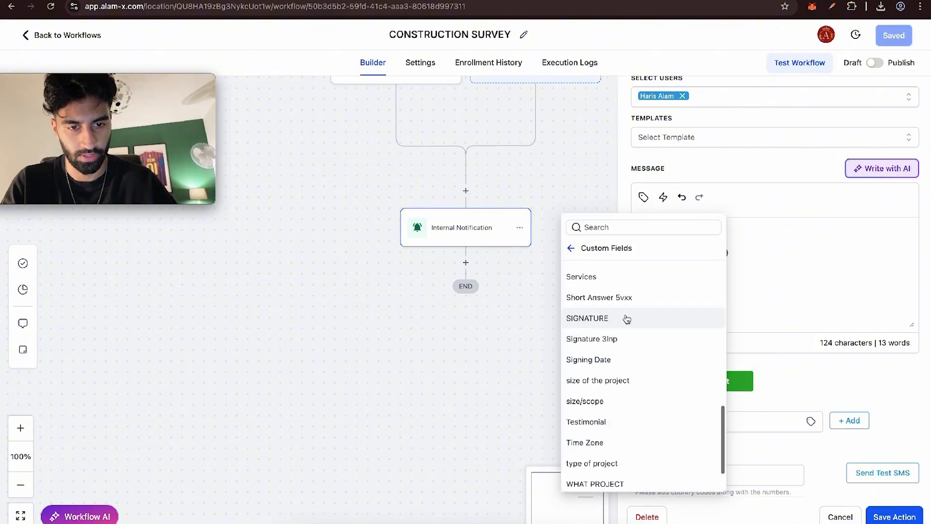
scroll(627, 319, "up", 4)
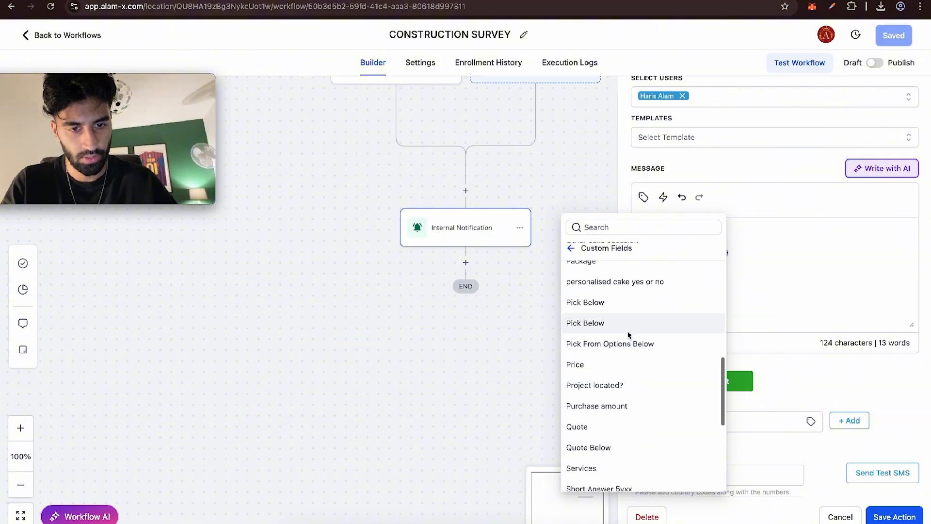
scroll(628, 332, "down", 4)
scroll(616, 415, "down", 2)
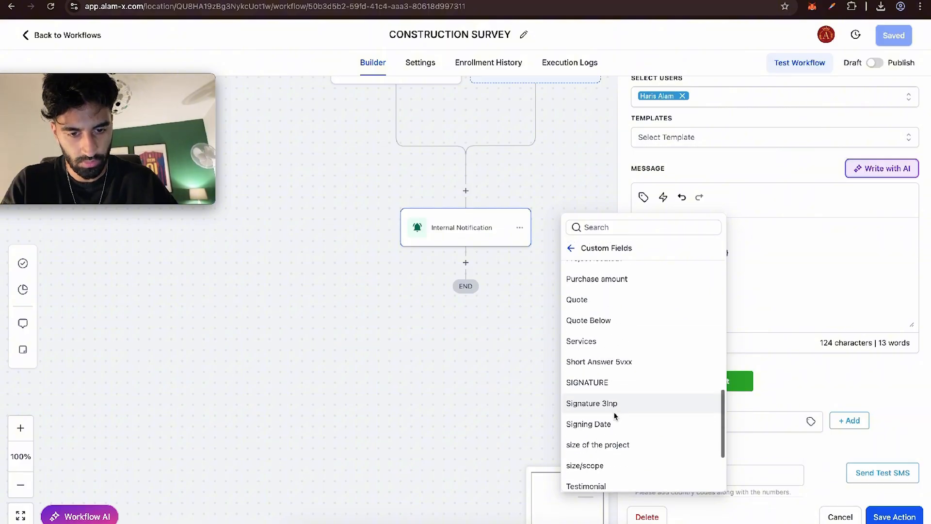
scroll(615, 417, "down", 2)
left_click(601, 428)
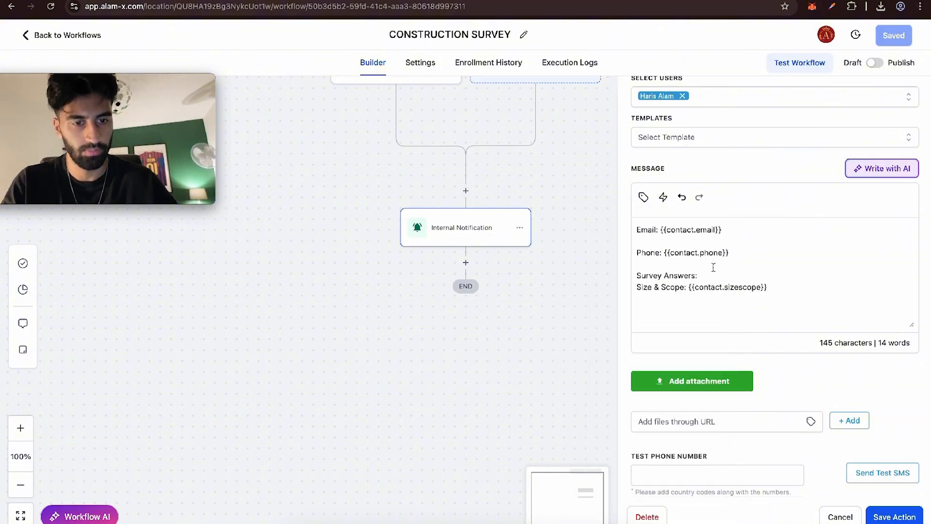
key("Return")
key("Return")
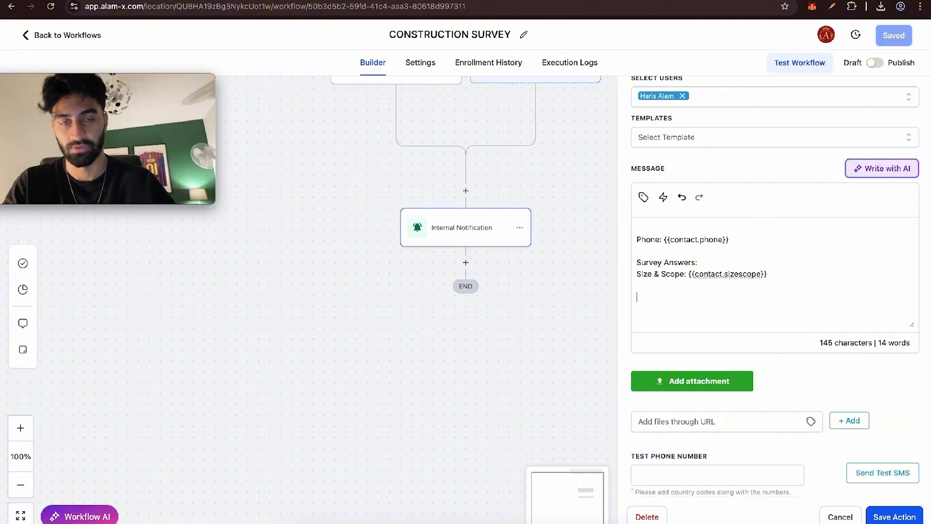
left_click(644, 198)
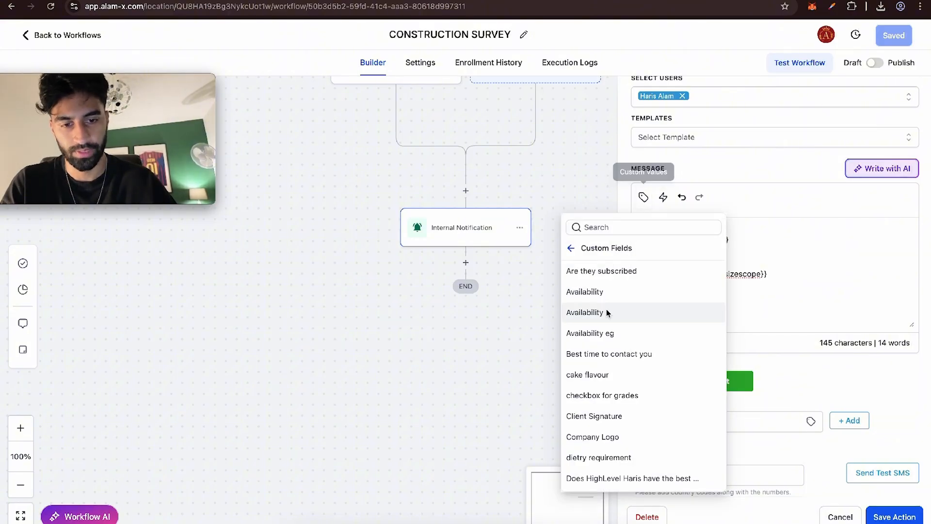
scroll(607, 339, "down", 10)
left_click(572, 248)
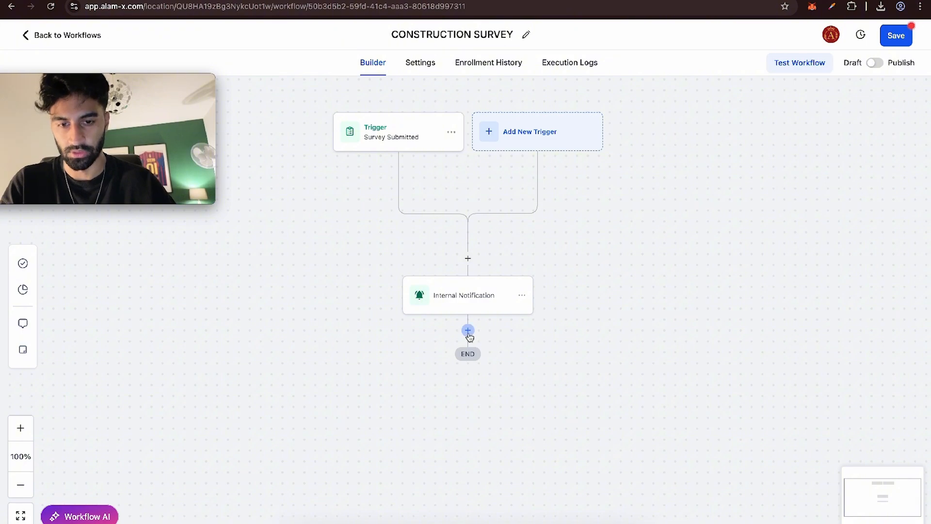
- Add a Wait action after the Internal Notification with a time delay of 2 minutes and save it
left_click(468, 330)
type("wait")
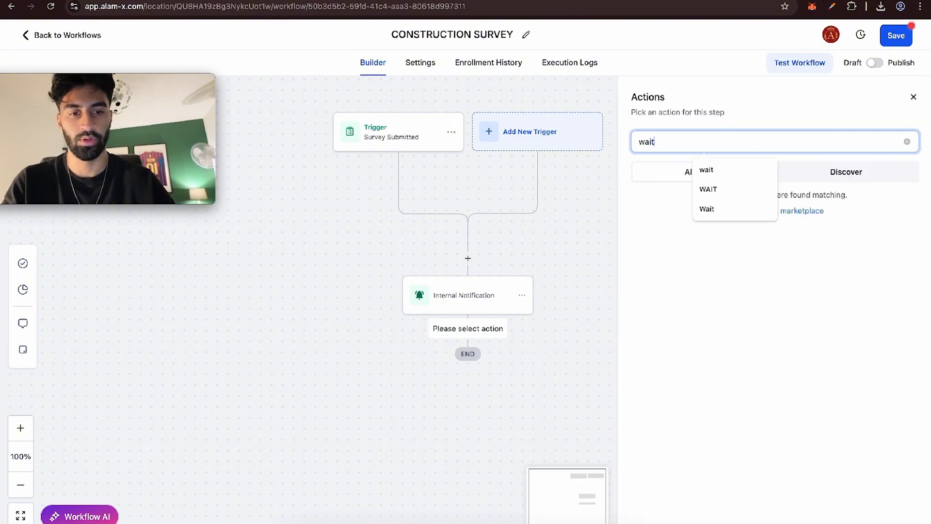
left_click(665, 231)
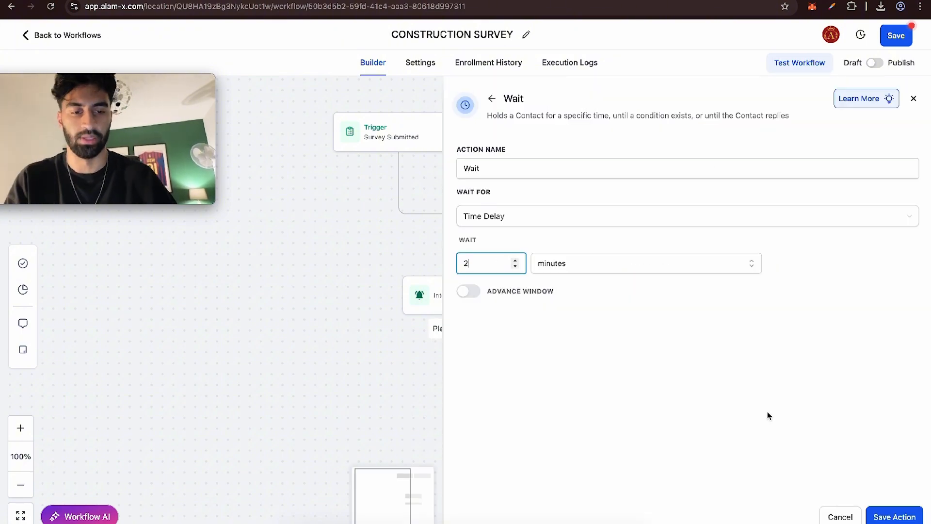
left_click(883, 516)
- Add a Call action after the Wait with the call whisper "Alam-X is ringing a new hot lead" and save it
left_click(468, 401)
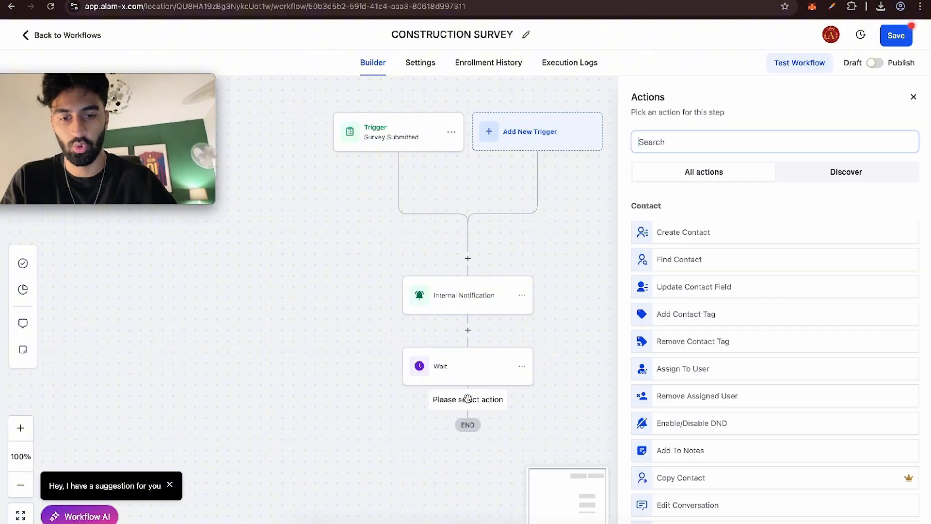
type("call")
left_click(682, 236)
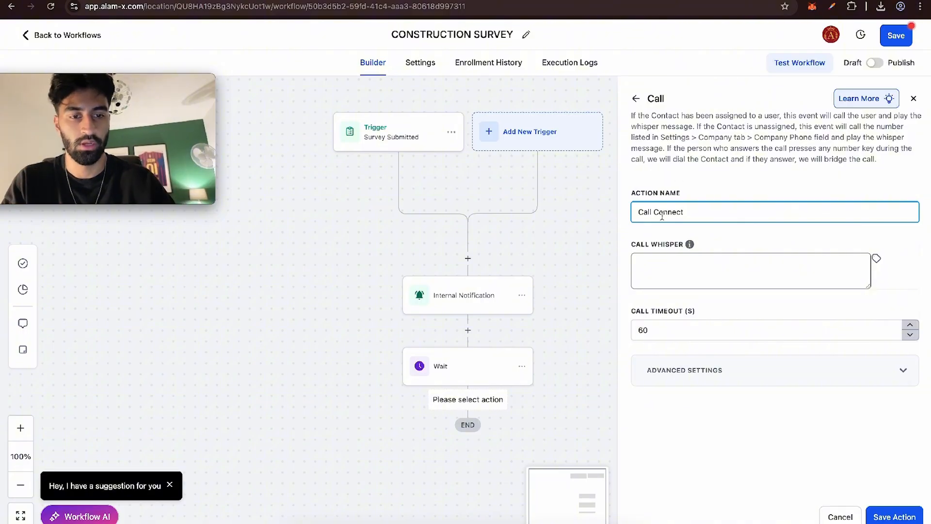
left_click(655, 268)
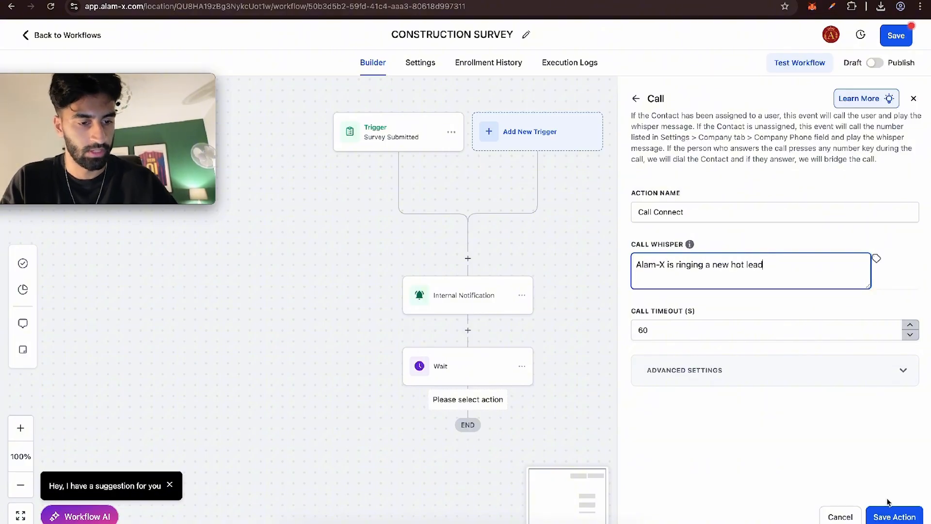
left_click(894, 517)
- Save the CONSTRUCTION SURVEY workflow with its notification, wait and call actions
scroll(534, 313, "down", 3)
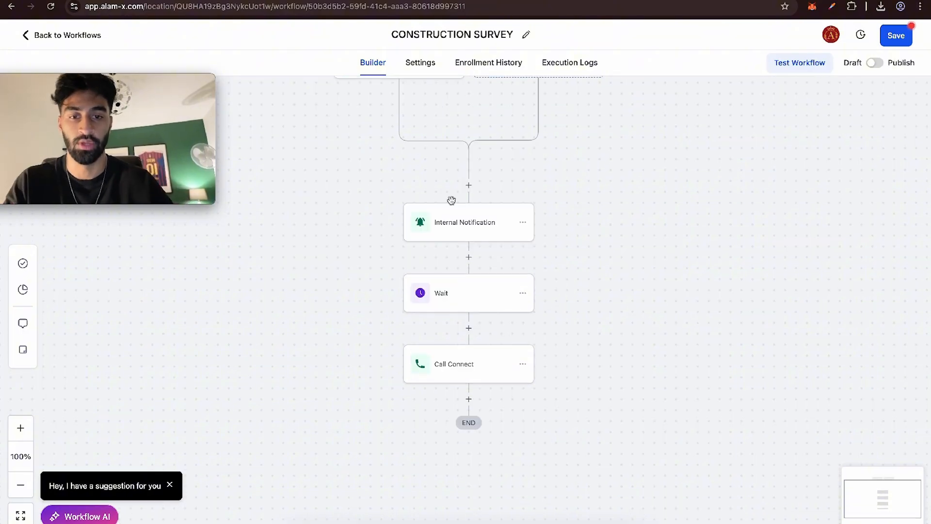
scroll(385, 136, "up", 3)
scroll(410, 221, "down", 3)
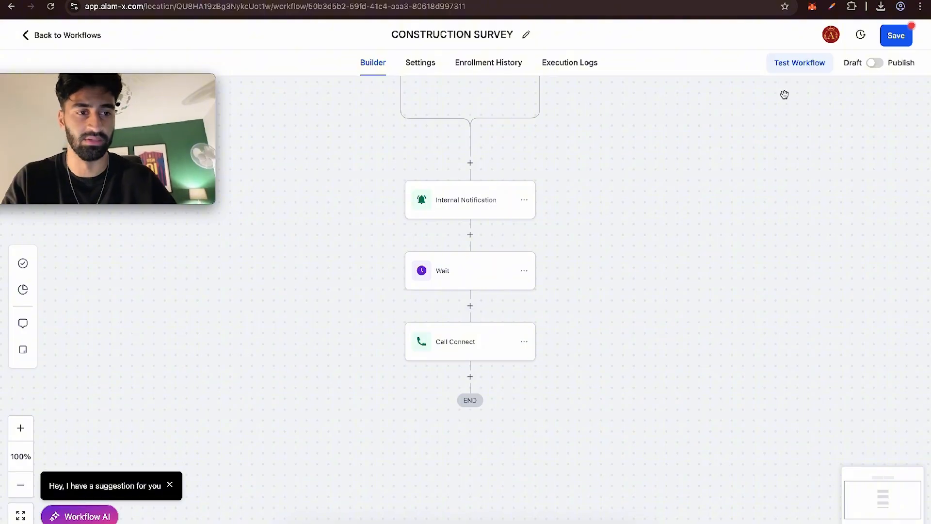
left_click(896, 39)
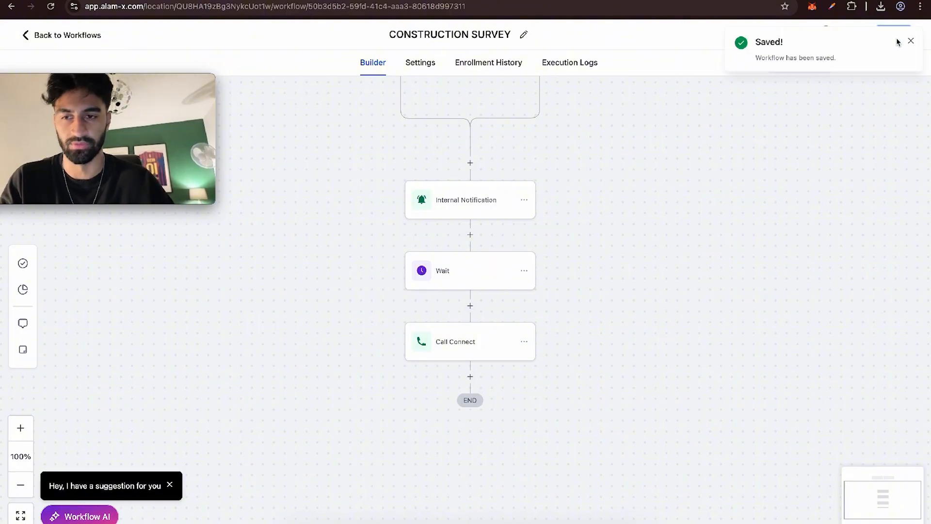
left_click(911, 38)
scroll(607, 224, "up", 3)
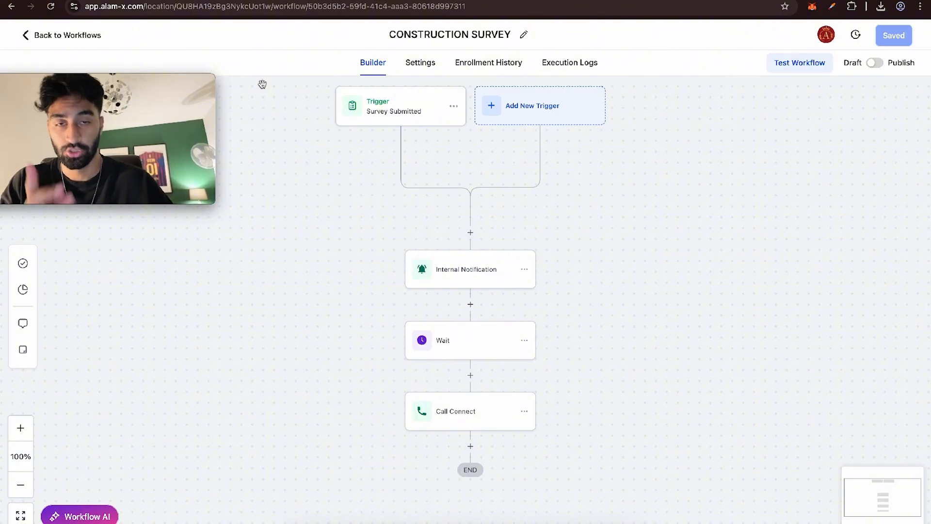
- Leave the CONSTRUCTION SURVEY workflow and open the knowledge base management page from Conversation AI
left_click(74, 39)
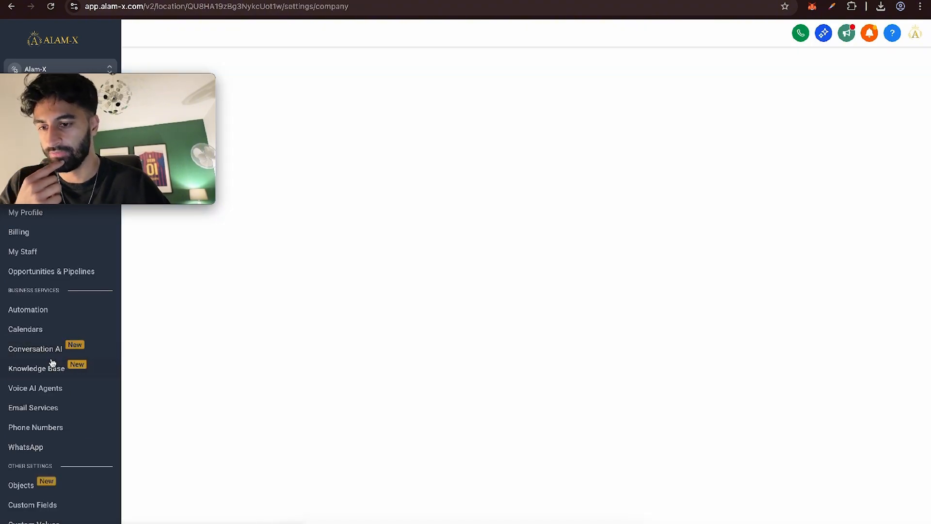
left_click(48, 361)
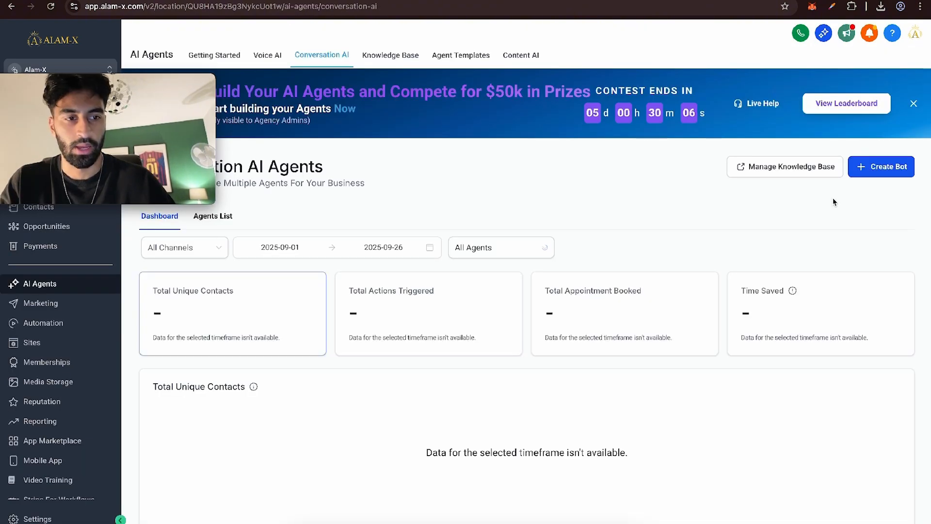
left_click(900, 180)
left_click(711, 170)
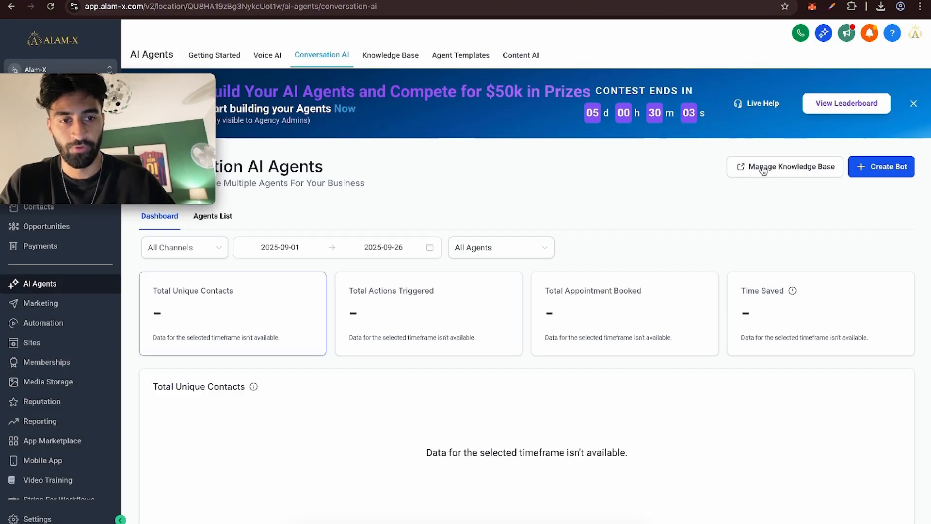
left_click(786, 171)
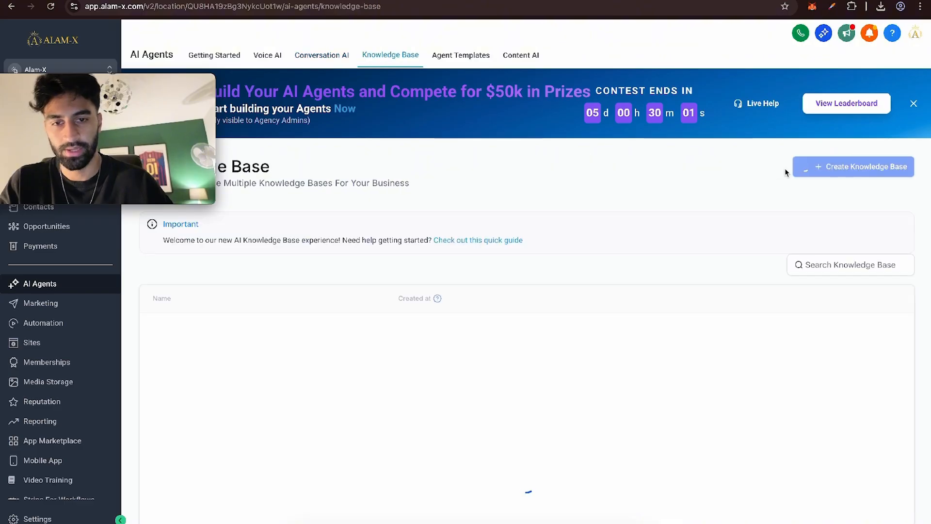
- Create a new knowledge base named "construction" without a description
left_click(848, 167)
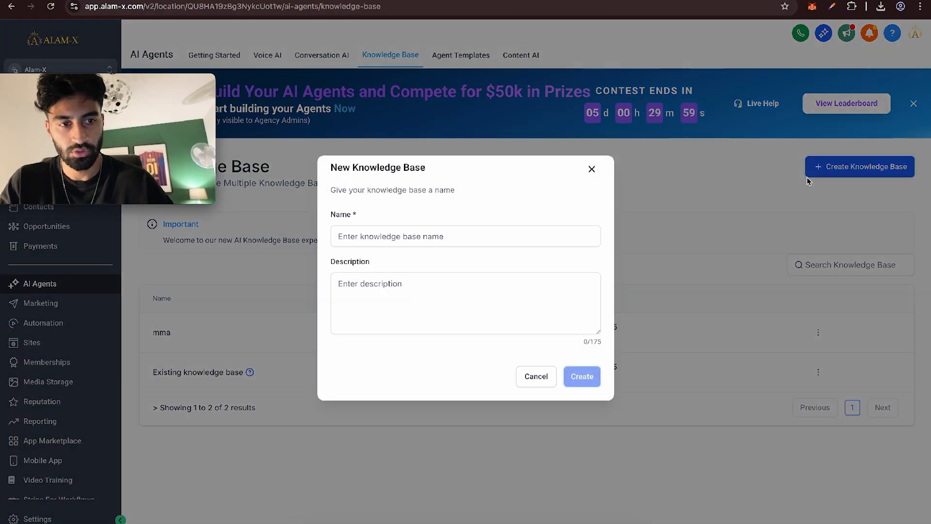
left_click(461, 235)
type("cons")
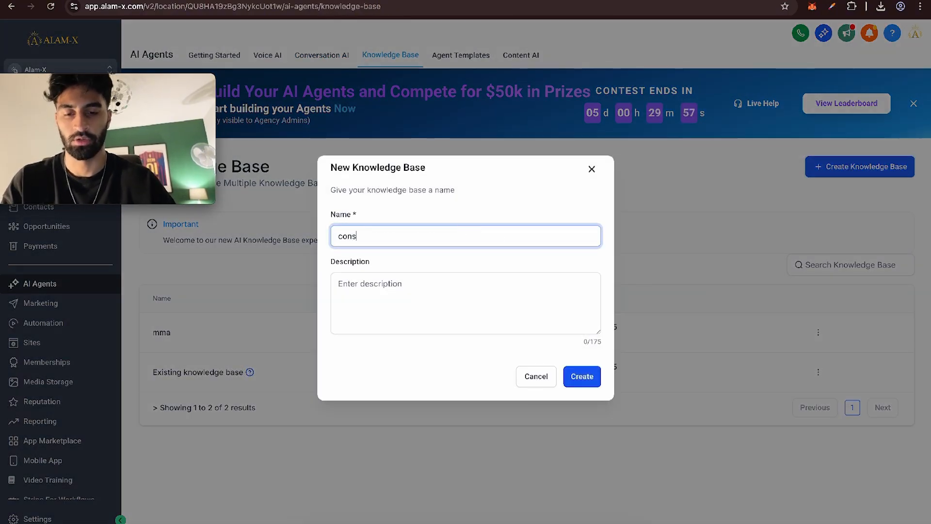
type("truction")
- Examine the Tables and FAQ source options of the construction knowledge base without adding an entry
left_click(864, 128)
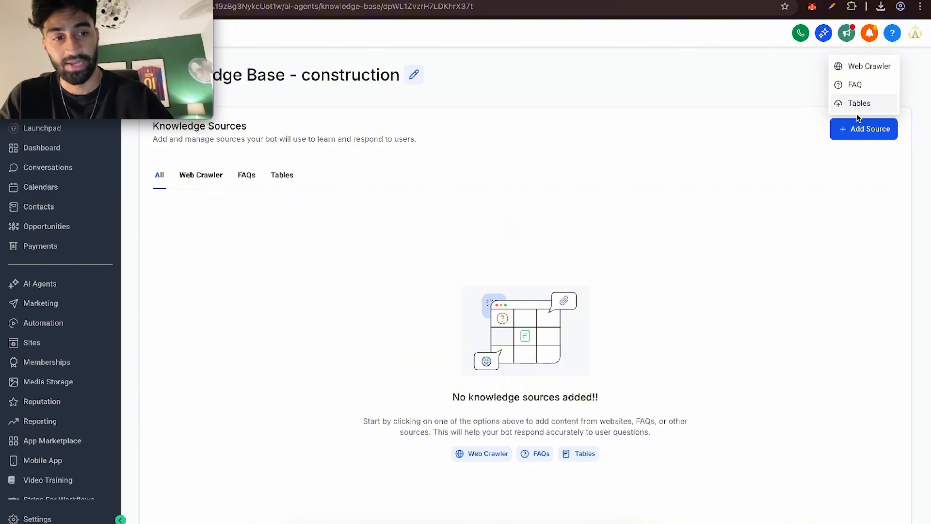
left_click(860, 104)
left_click(864, 129)
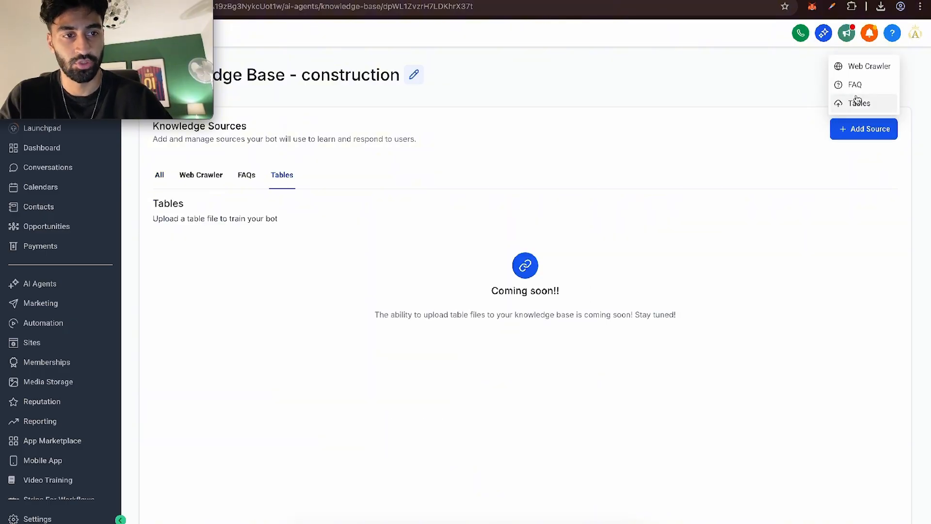
left_click(855, 84)
left_click(420, 239)
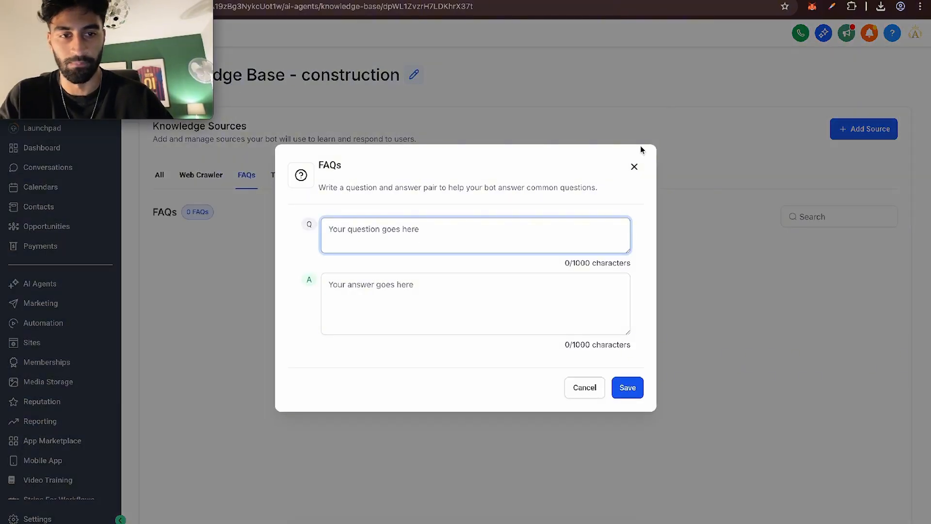
double_click(642, 151)
left_click(635, 166)
- Examine the Web Crawler source form and its domain options, closing it without entering a URL
left_click(864, 128)
left_click(862, 65)
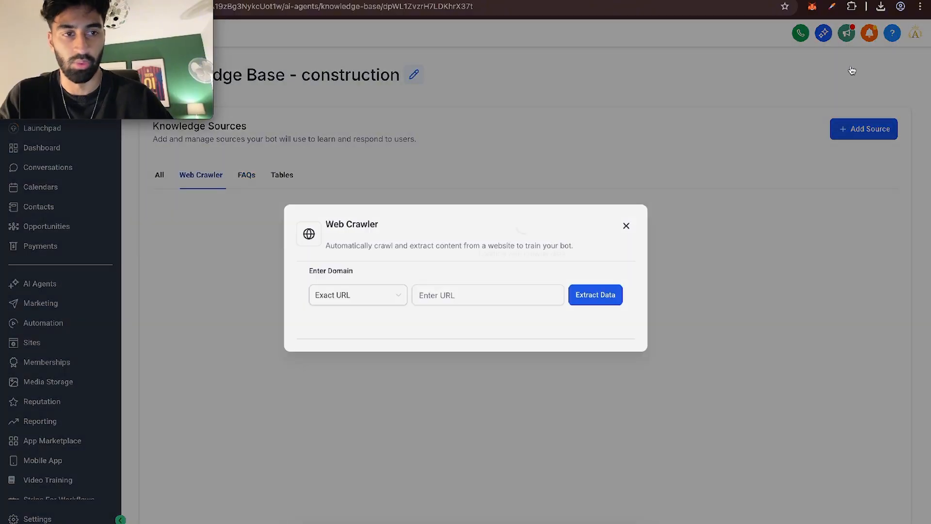
left_click(419, 298)
left_click(381, 297)
left_click(444, 292)
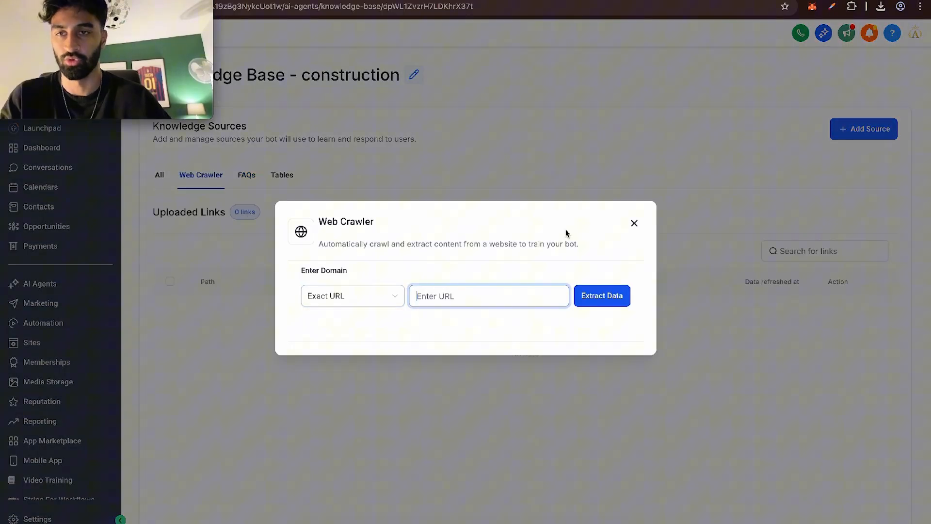
left_click(635, 220)
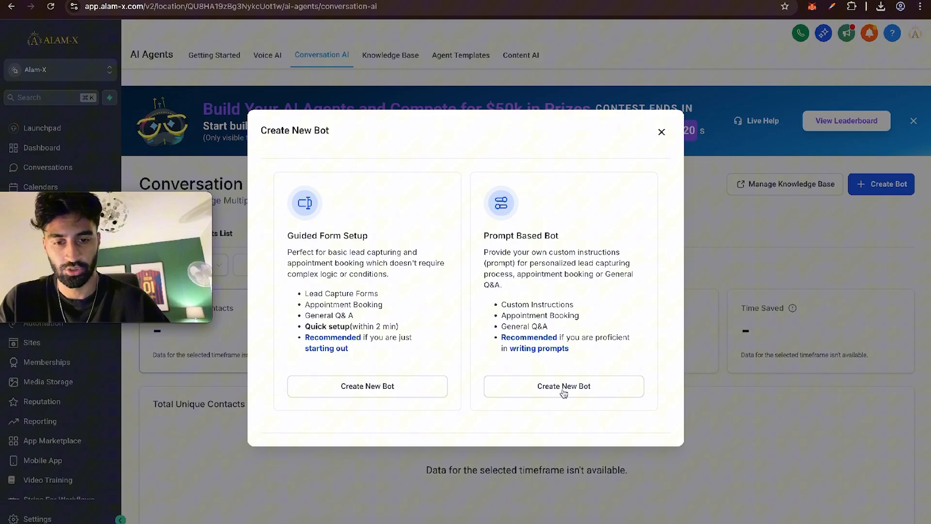
- Create a prompt-based Conversation AI bot from scratch and name it "Contruction Bot"
left_click(563, 387)
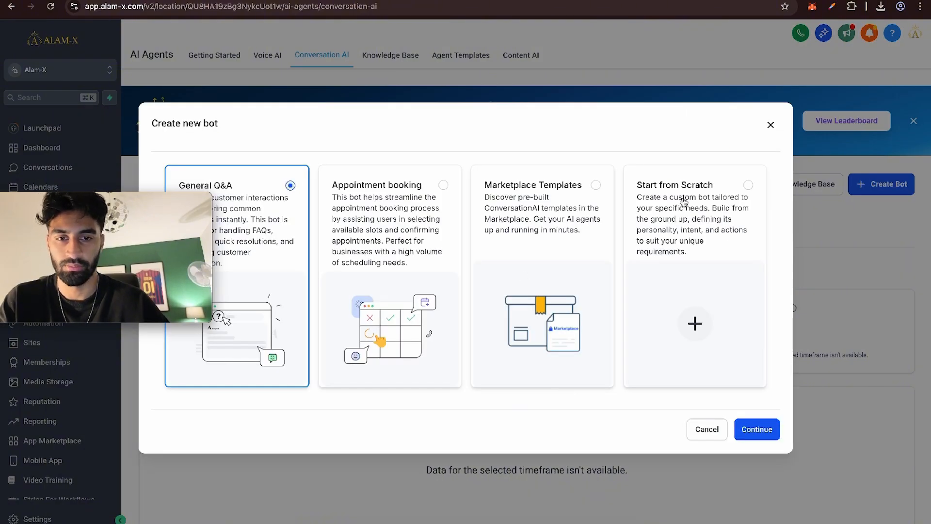
left_click(738, 231)
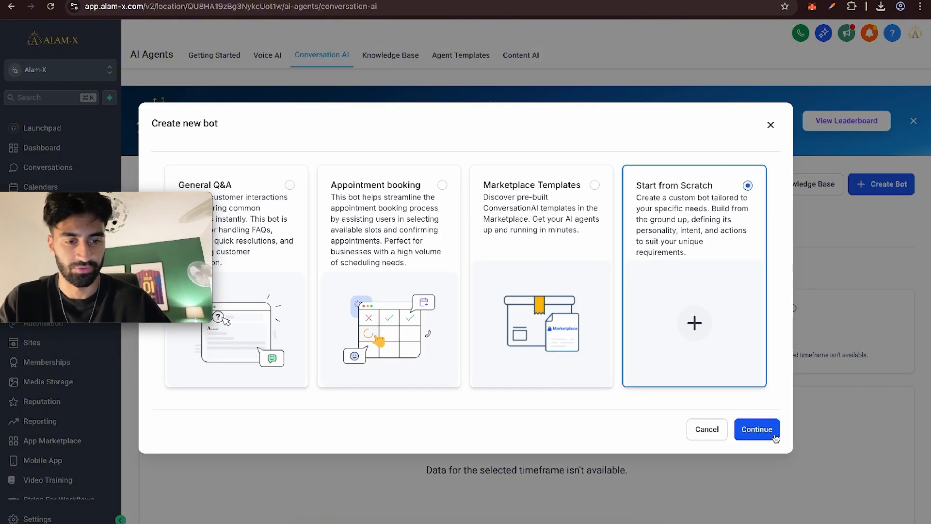
left_click(759, 429)
triple_click(386, 251)
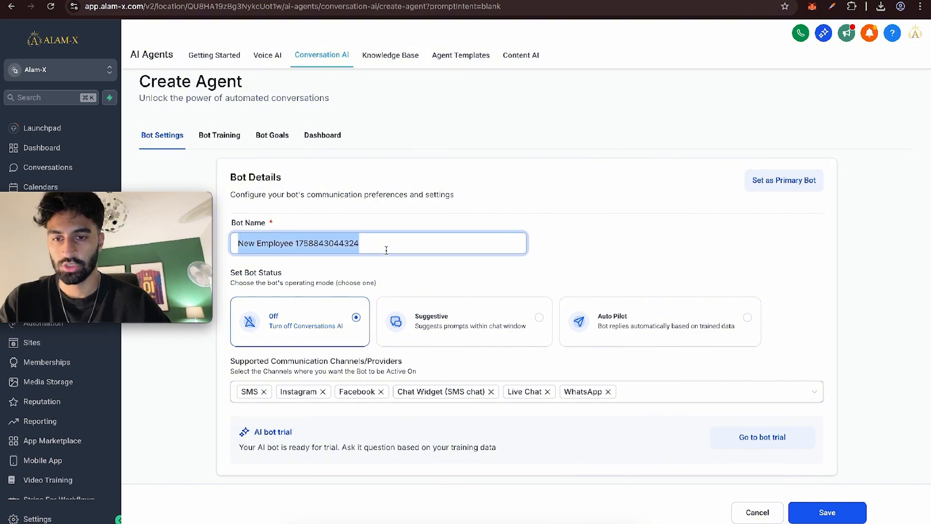
type("Contruction Bot")
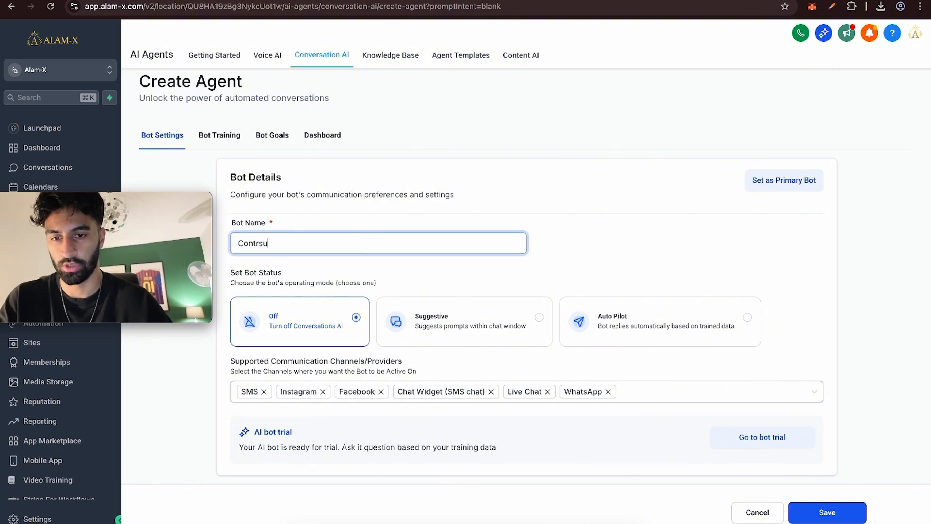
- Set the bot status to Auto Pilot and remove the SMS, Instagram, Facebook, Chat Widget and WhatsApp channels
left_click(623, 313)
scroll(485, 315, "down", 2)
left_click(265, 293)
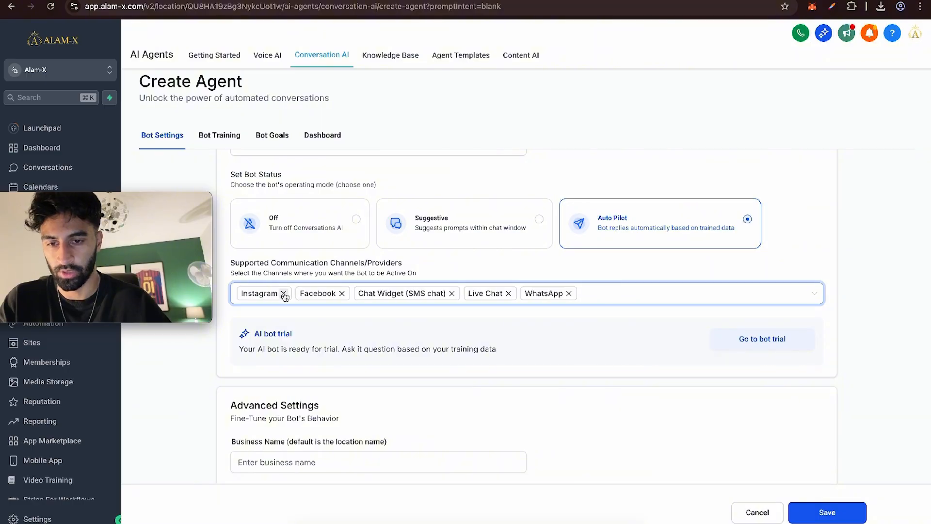
left_click(284, 293)
left_click(283, 294)
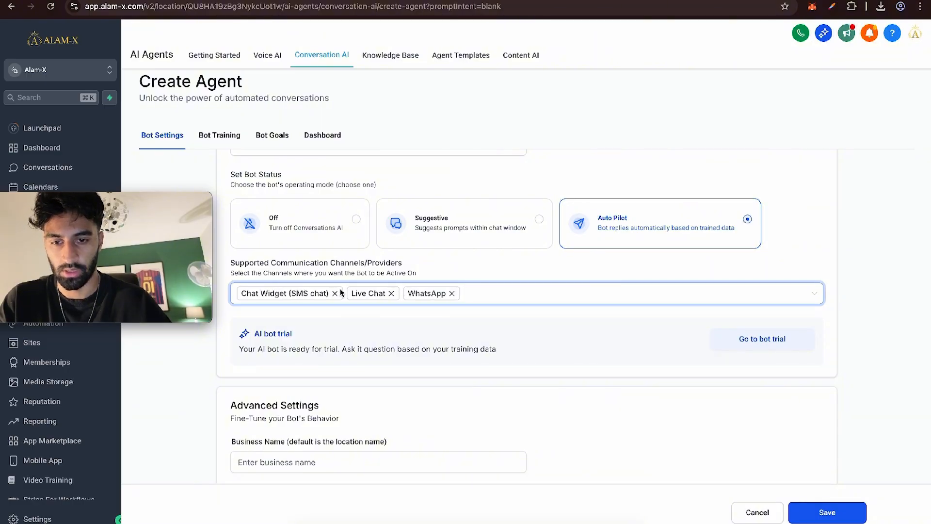
left_click(335, 293)
left_click(342, 294)
- Set the bot's business name to "ConstructionZ" in the advanced settings and save the bot
scroll(374, 356, "down", 4)
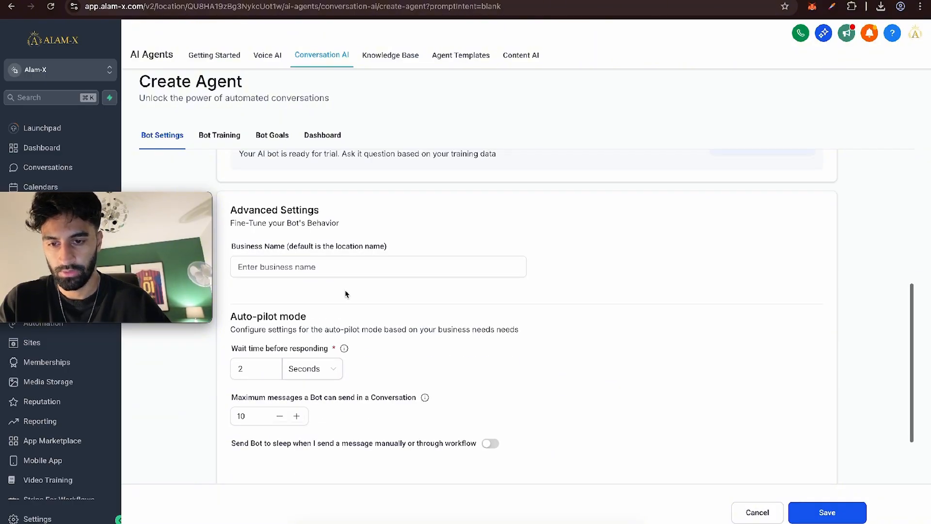
left_click(333, 267)
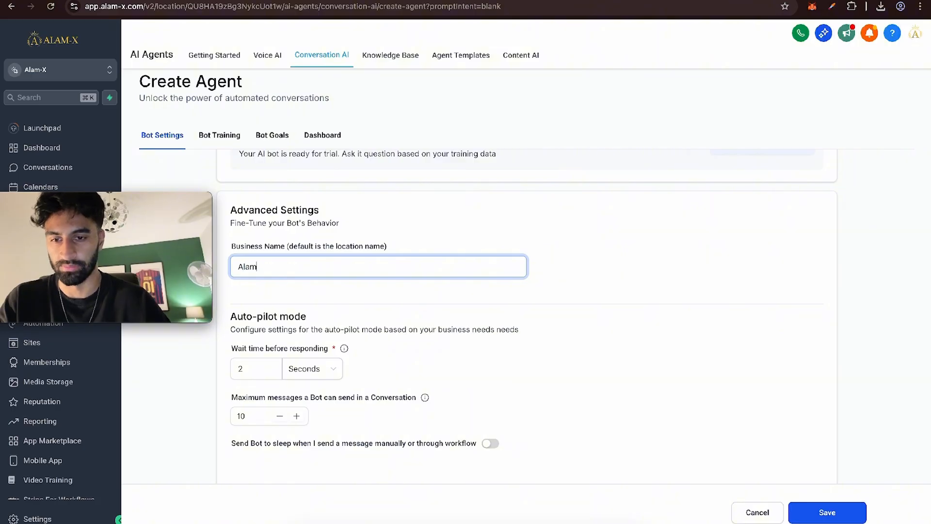
key("BackSpace")
key("BackSpace")
scroll(383, 310, "down", 1)
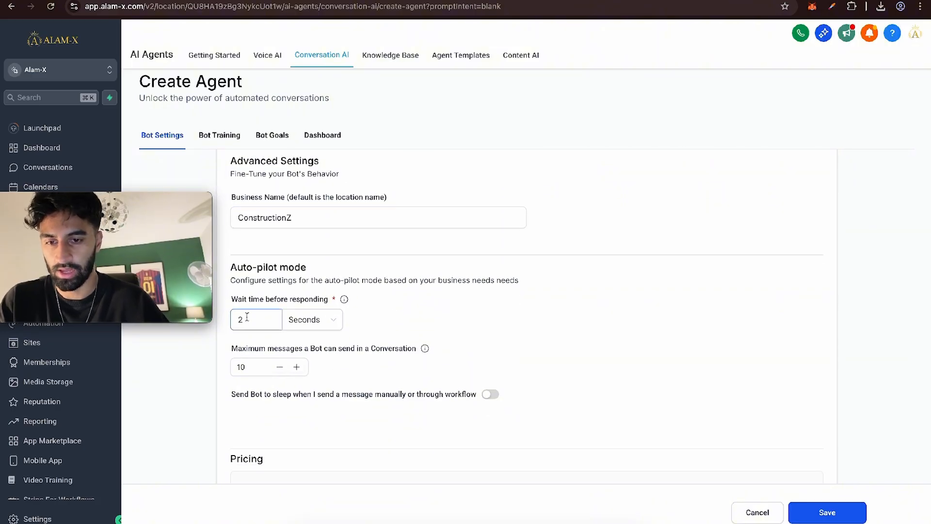
scroll(273, 373, "down", 2)
scroll(422, 288, "up", 9)
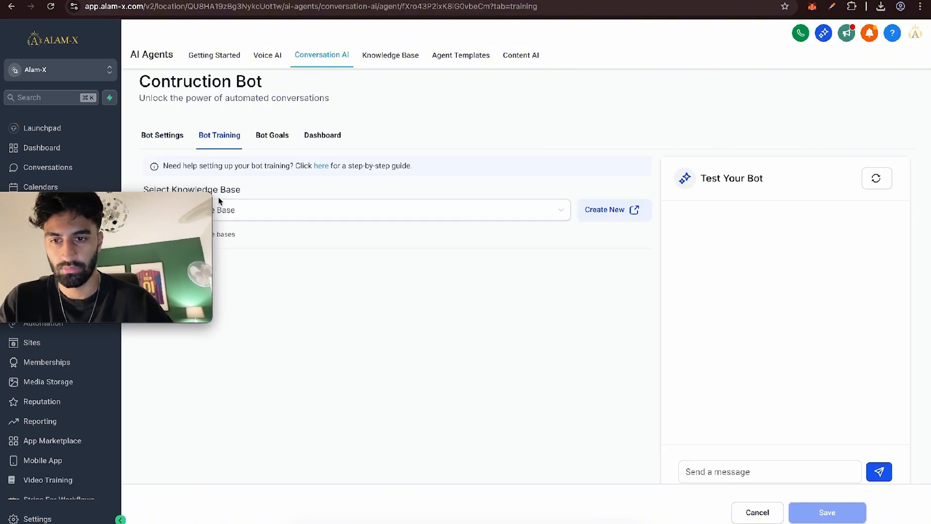
- Select a knowledge base for the bot's training and save the bot
left_click(260, 212)
left_click(297, 253)
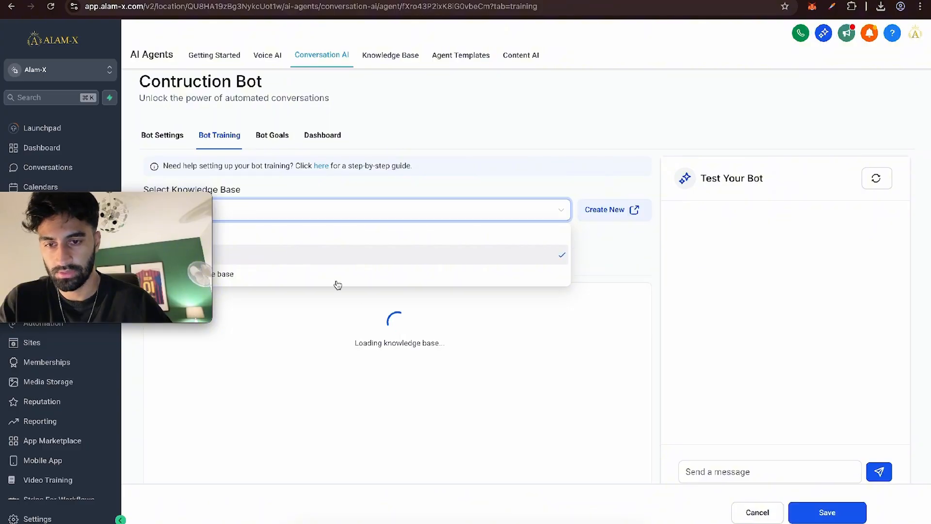
left_click(828, 512)
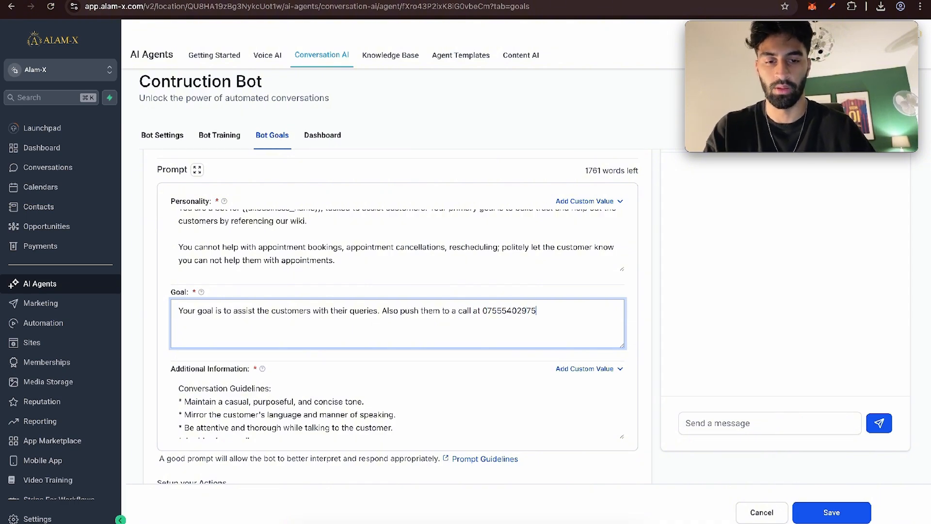
- Try to add a workflow trigger action with the condition "When the customer wants to speak to the manager"
scroll(411, 366, "down", 3)
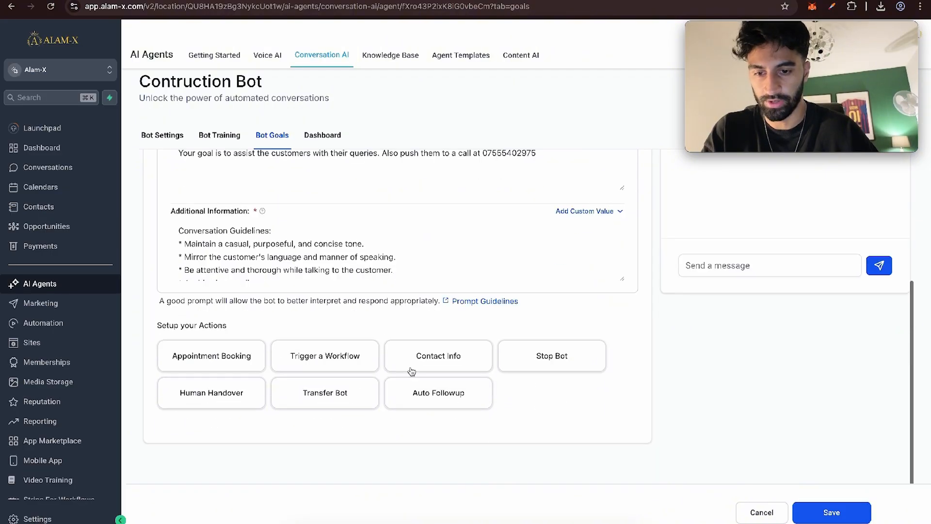
left_click_drag(157, 324, 273, 327)
left_click(273, 327)
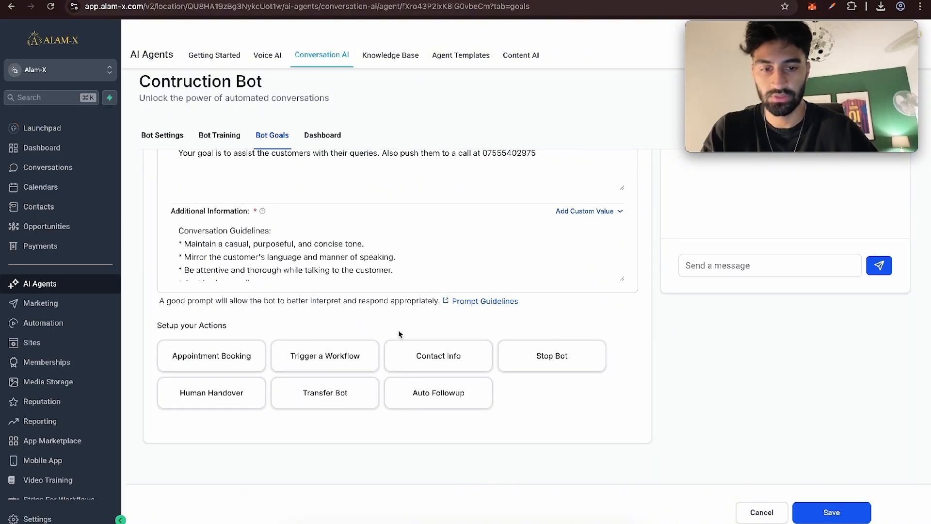
left_click(355, 348)
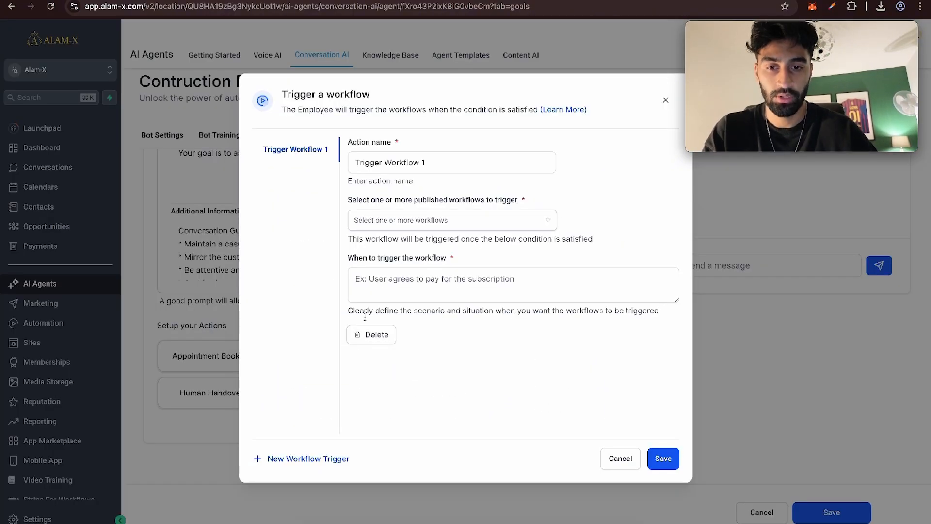
left_click(429, 221)
left_click(541, 189)
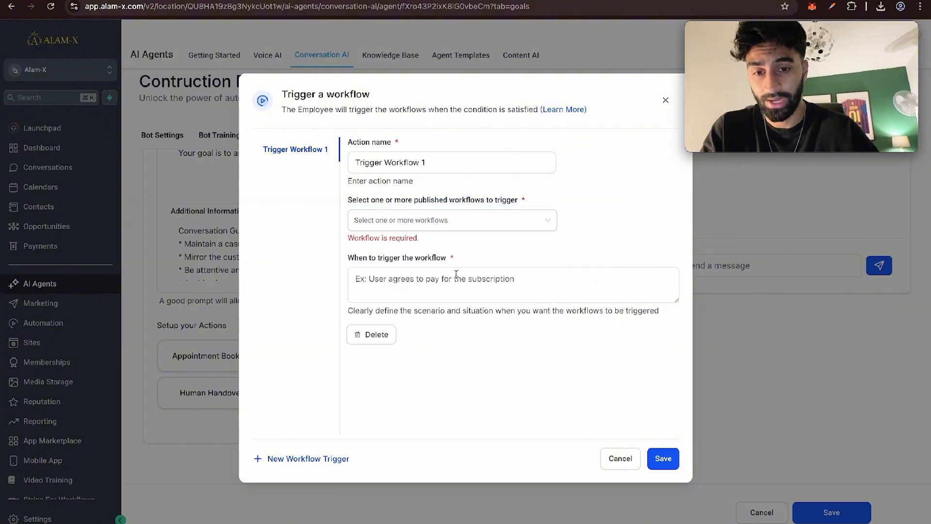
left_click(428, 291)
type("W")
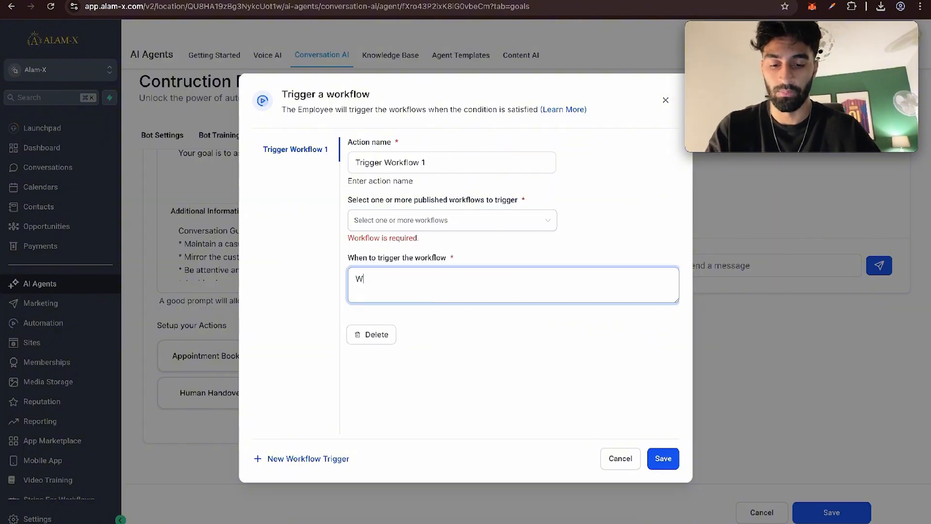
type("hen the customer wants to speak to the manager")
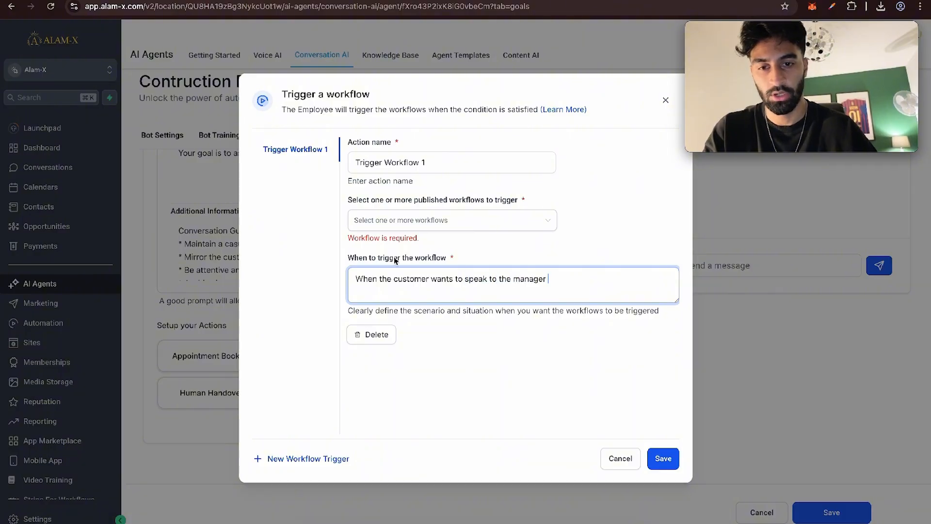
left_click(417, 220)
left_click(507, 183)
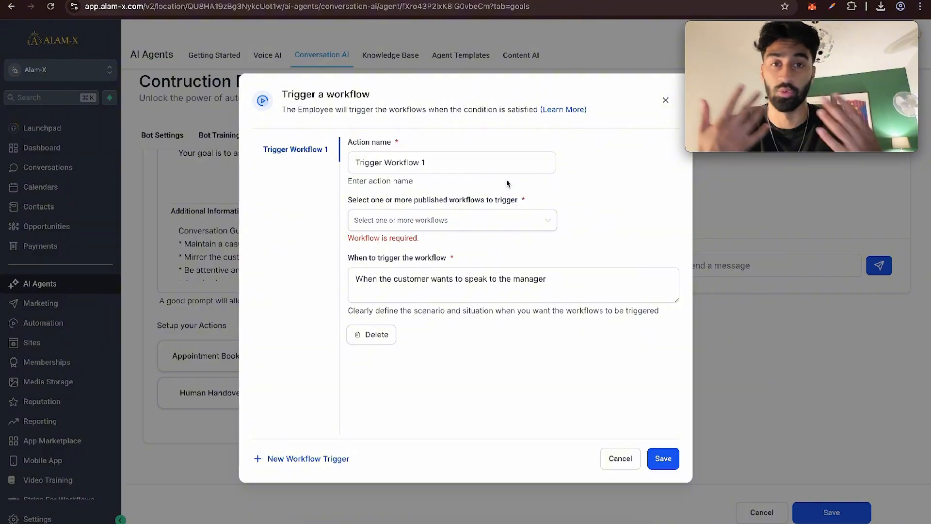
left_click(664, 457)
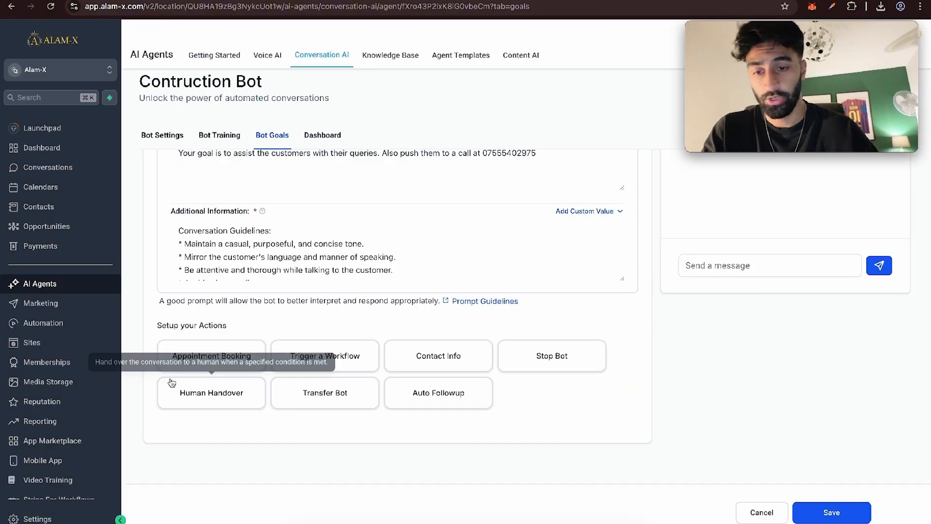
- Open the Human Handover action and assign the Human Requested scenario's conversations to the last user listed
left_click(176, 393)
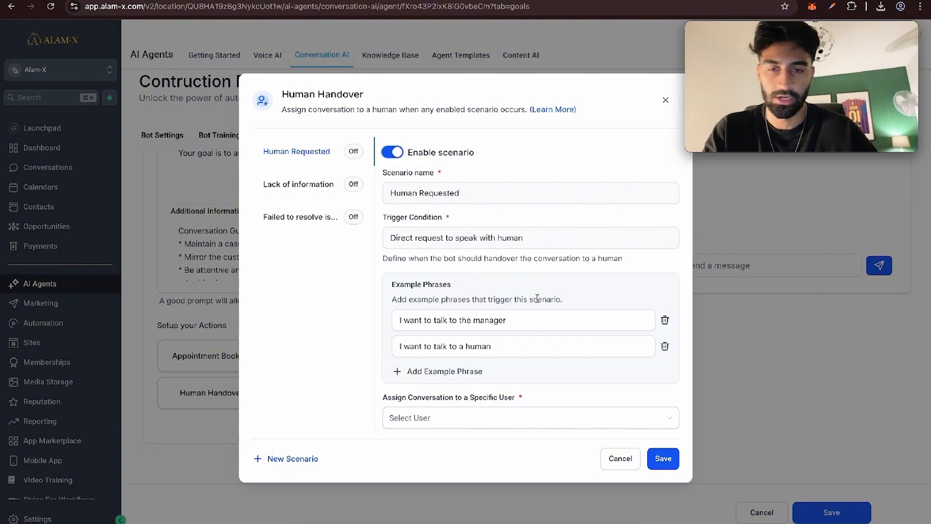
scroll(538, 298, "down", 3)
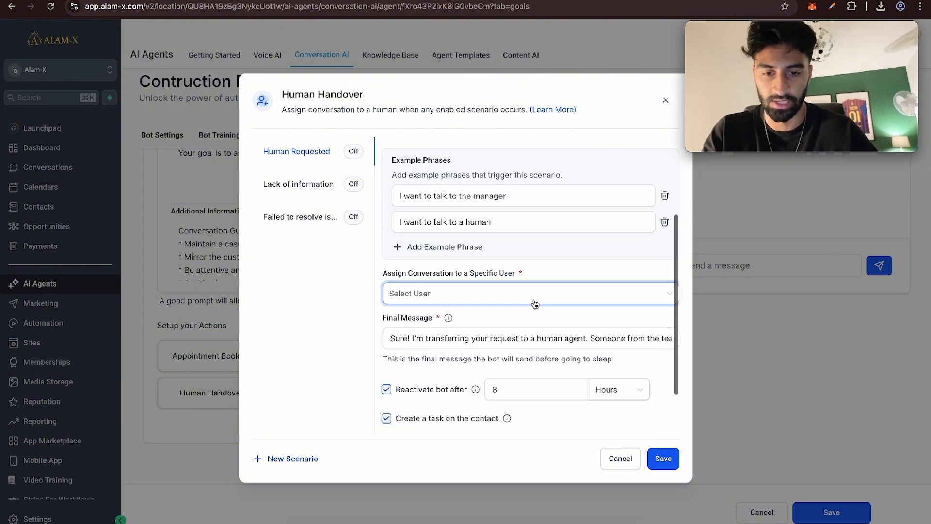
left_click(533, 296)
left_click(434, 435)
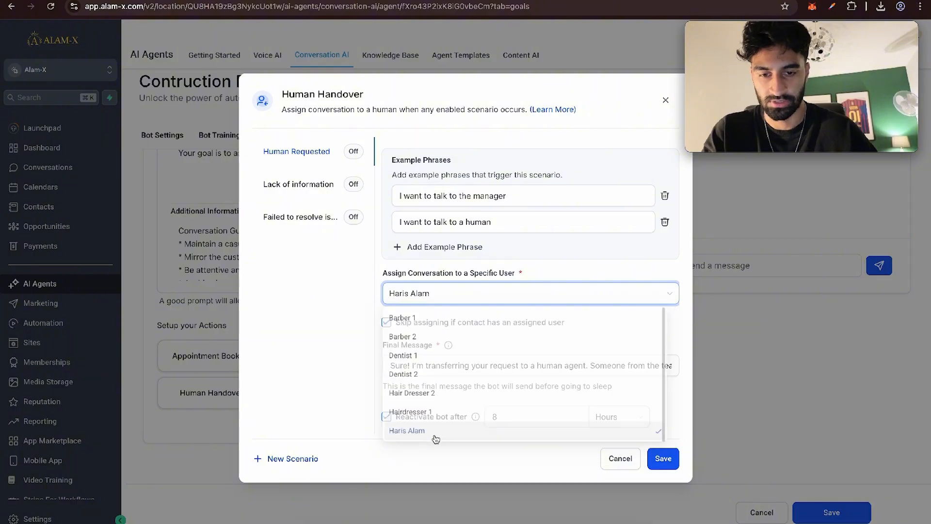
- Replace "human agent" with "us" in the Human Requested scenario's final message and save the scenario
scroll(397, 309, "down", 2)
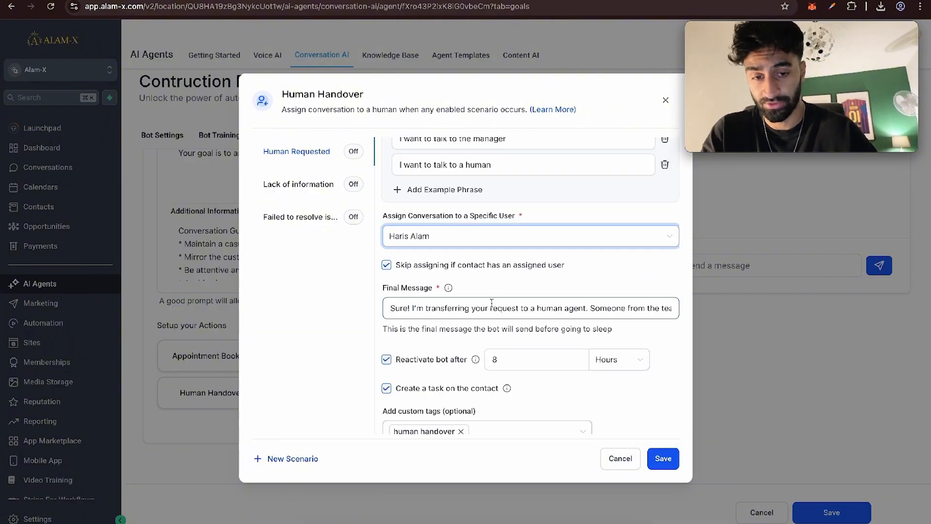
left_click_drag(535, 307, 580, 306)
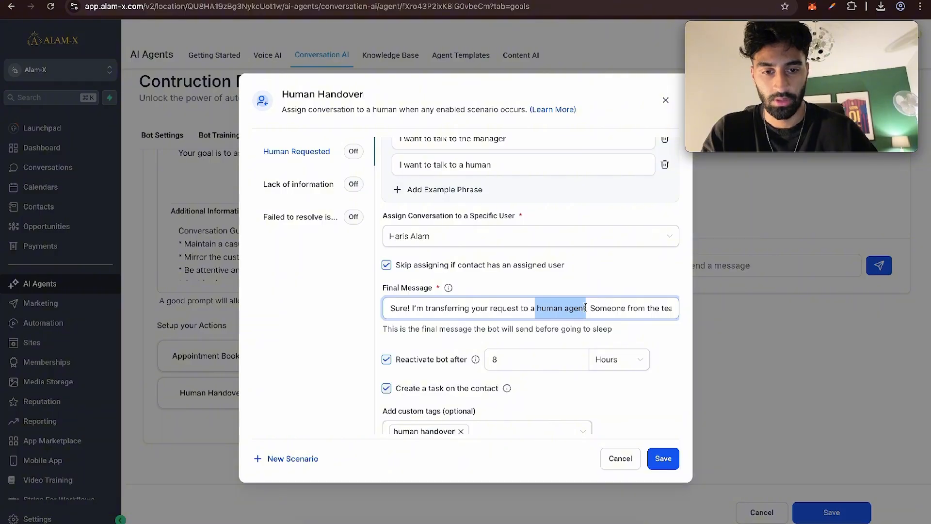
type("us")
scroll(525, 348, "up", 4)
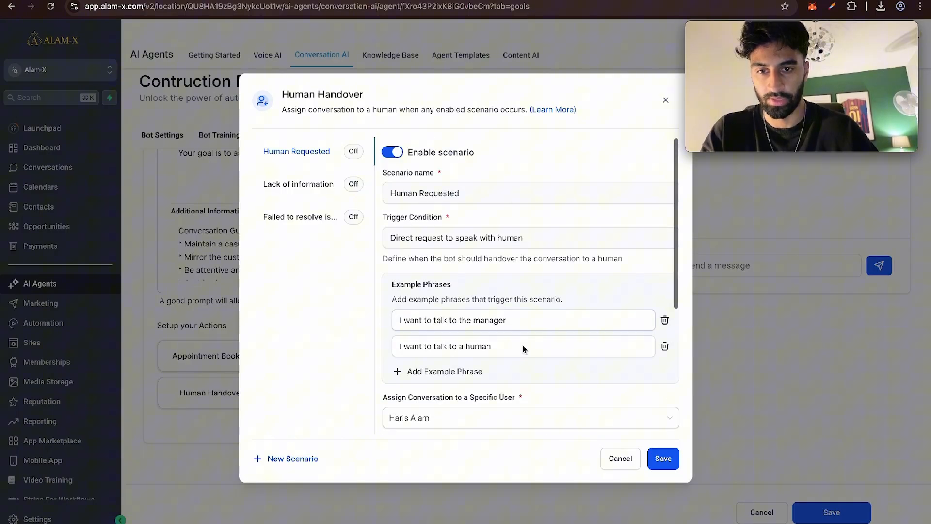
left_click(667, 459)
- Review the Lack of information and Failed to resolve issue handover scenarios without enabling them, and save the bot
left_click(331, 185)
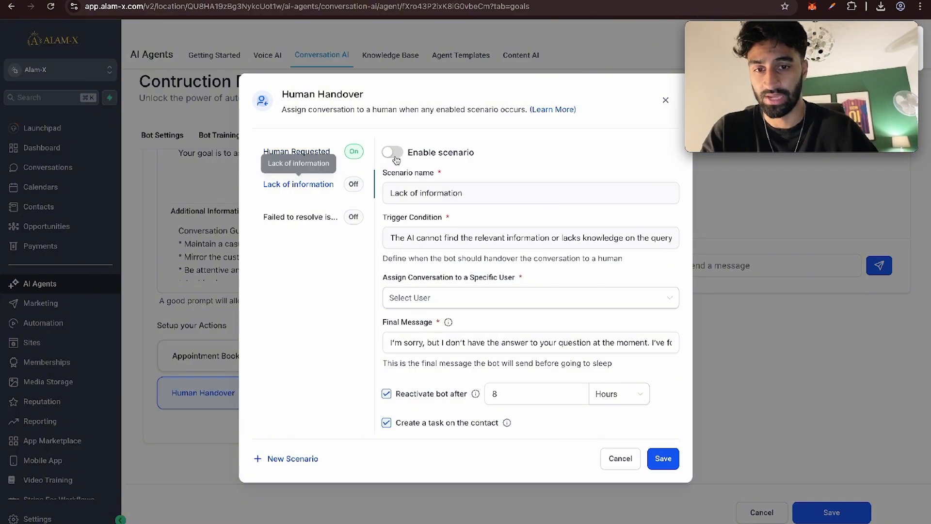
left_click(319, 217)
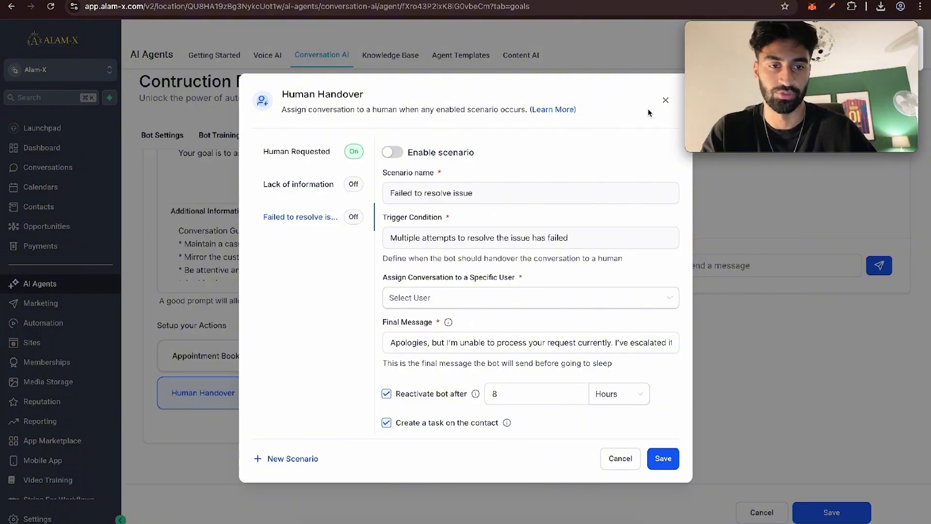
left_click(666, 100)
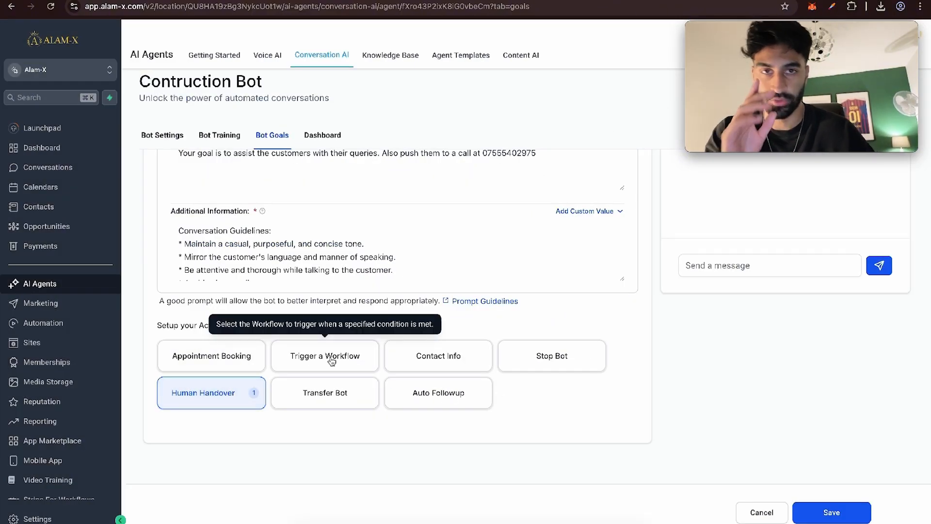
scroll(331, 357, "up", 2)
scroll(331, 357, "up", 3)
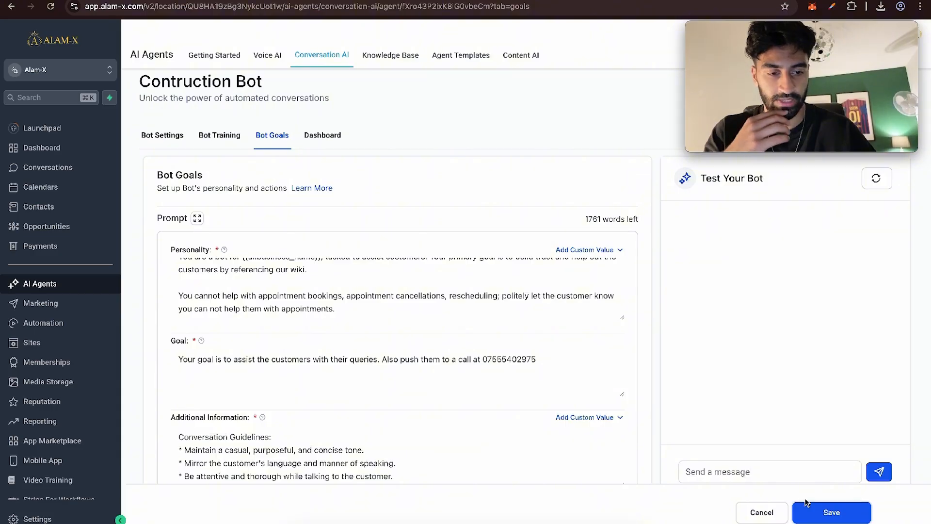
left_click(830, 510)
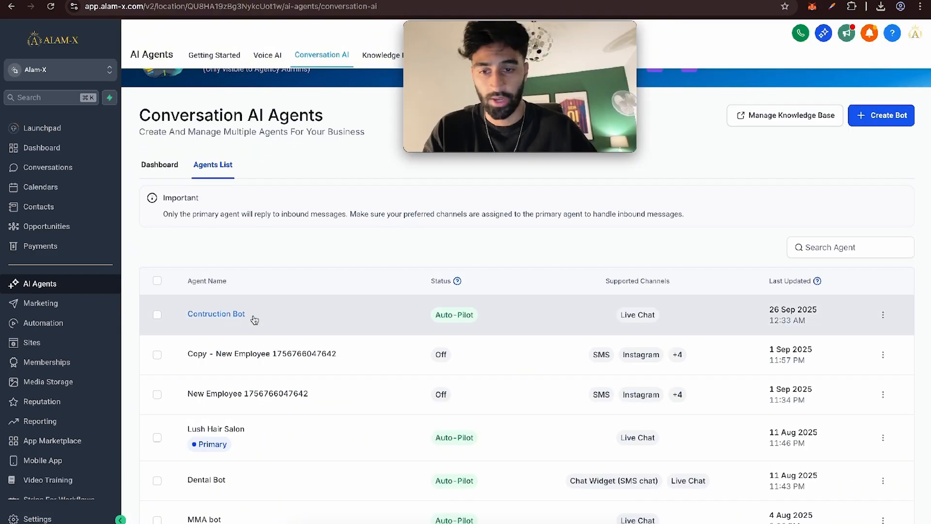
- Set Contruction Bot as the primary Conversation AI agent for the subaccount
left_click(884, 316)
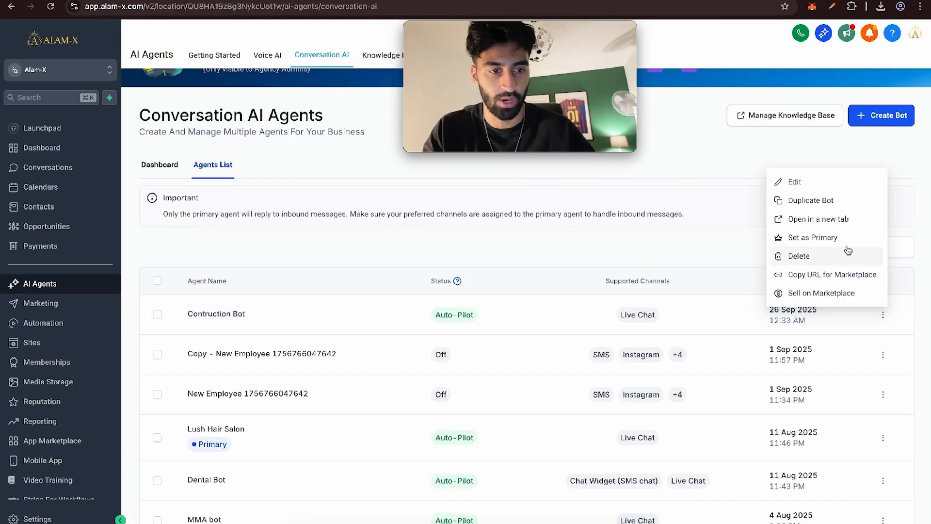
left_click(831, 237)
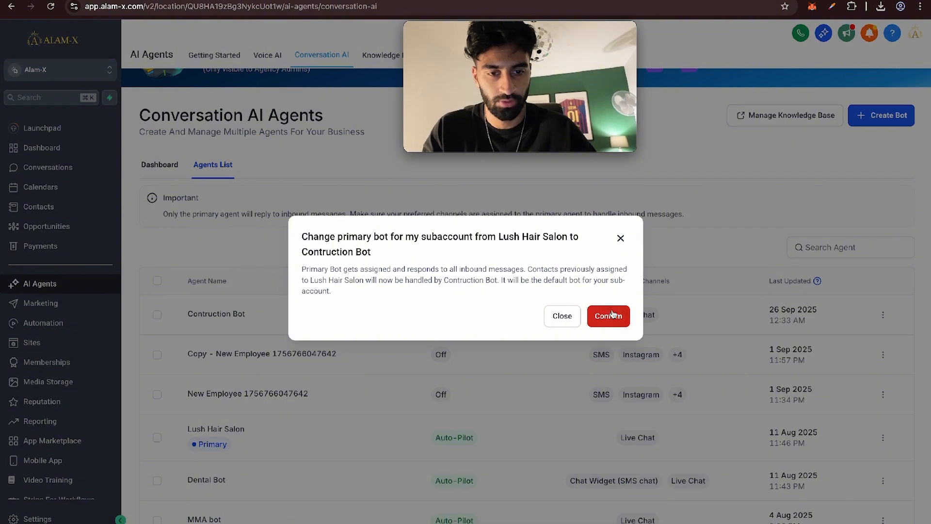
left_click(609, 315)
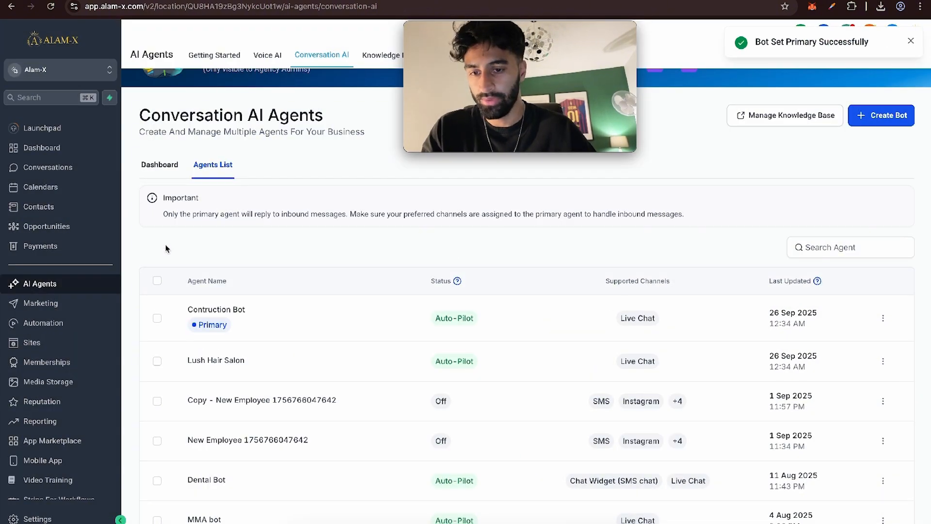
- Create a new All-In-One Chat widget among the site's chat widgets
left_click(99, 336)
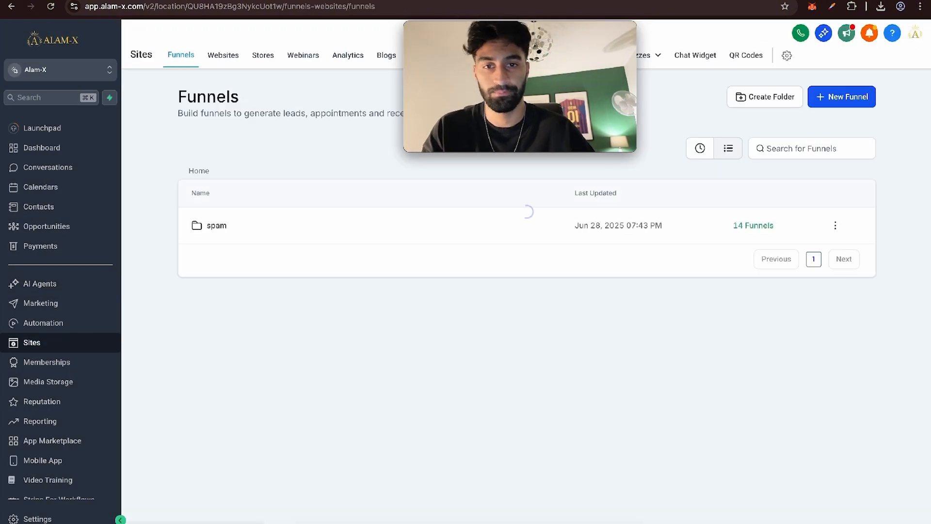
left_click(703, 56)
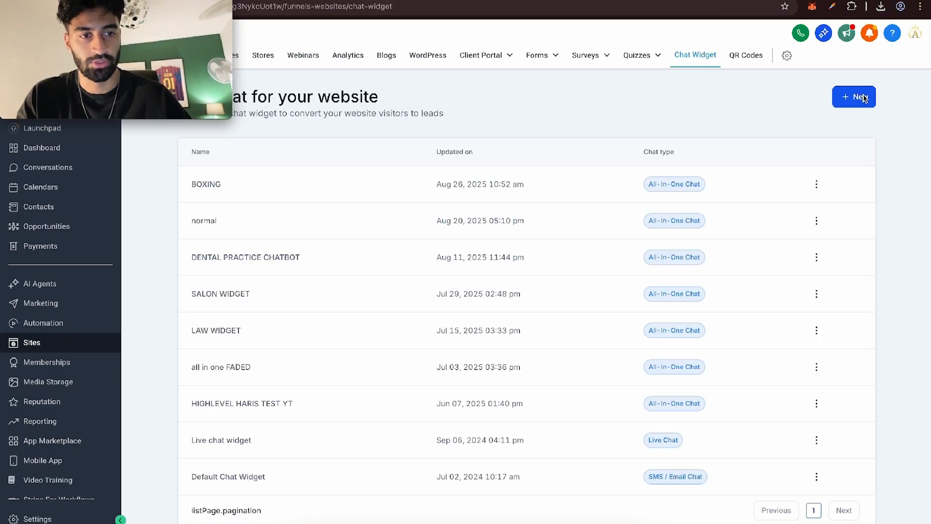
left_click(865, 97)
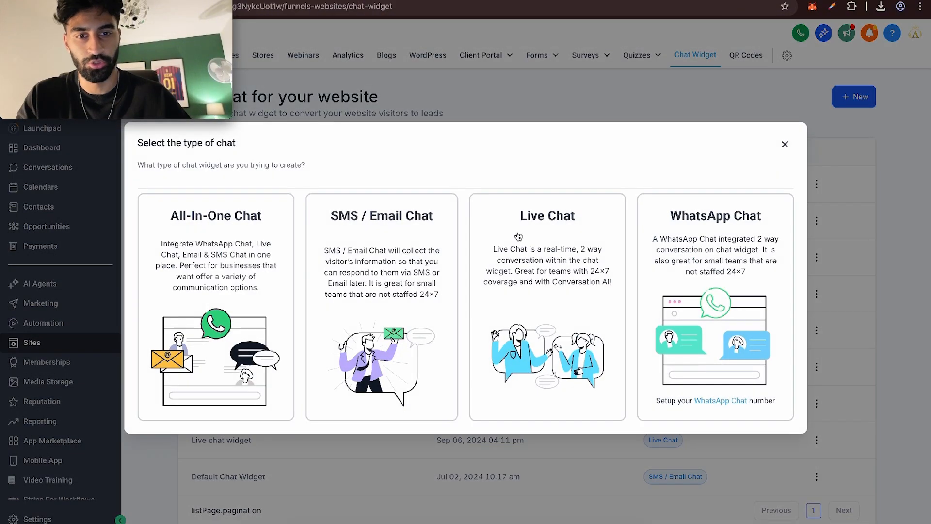
left_click(261, 216)
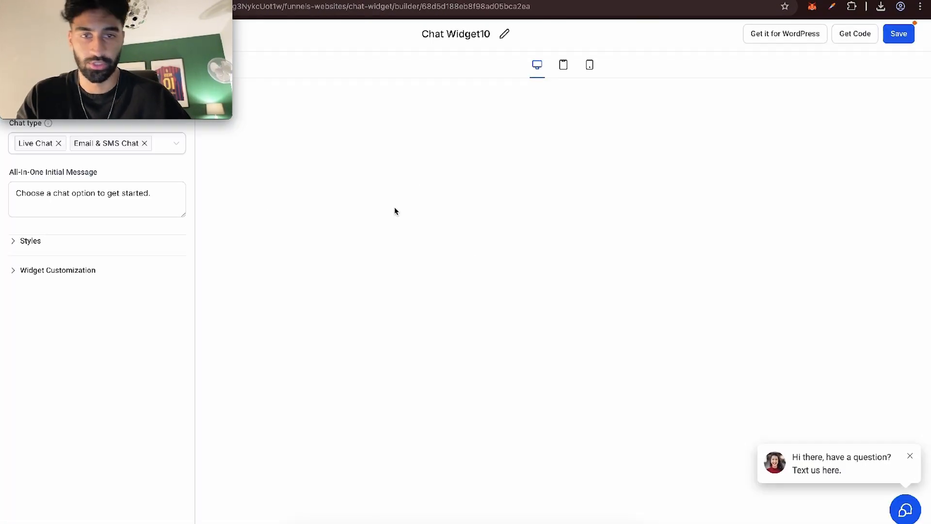
- Rename the chat widget to "construction" and preview its chat options in the widget window
left_click(442, 34)
type("co")
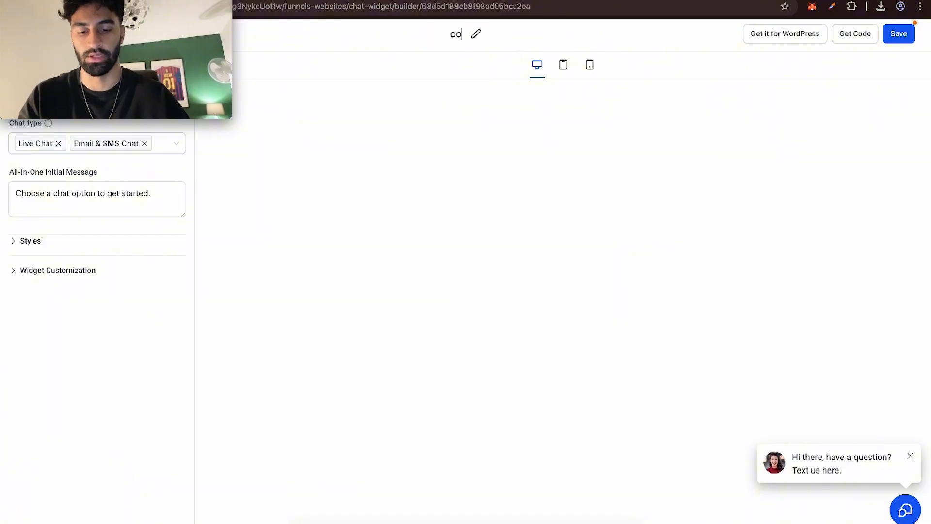
type("nstruction")
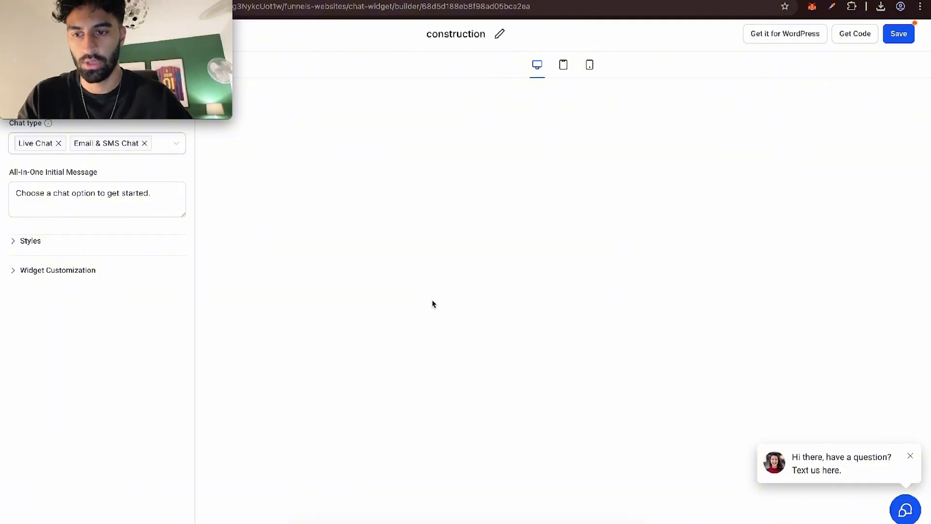
key("Return")
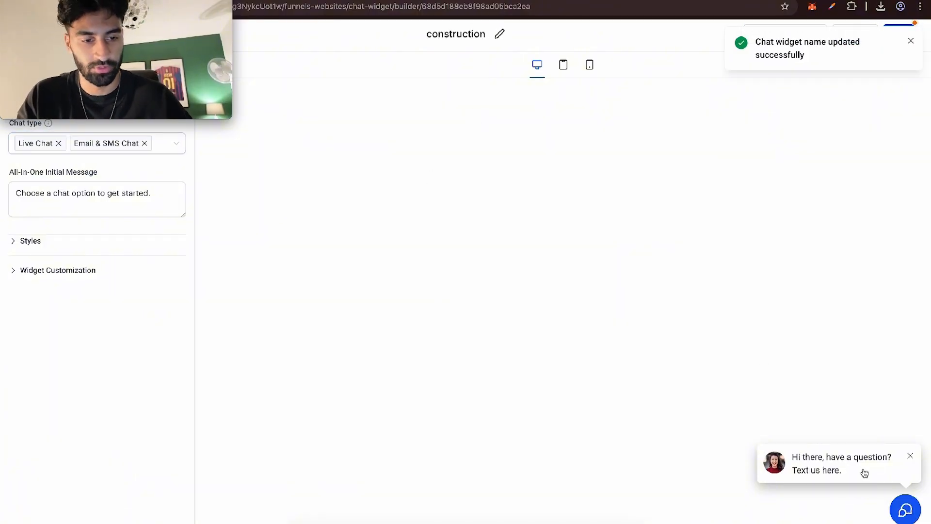
left_click(863, 472)
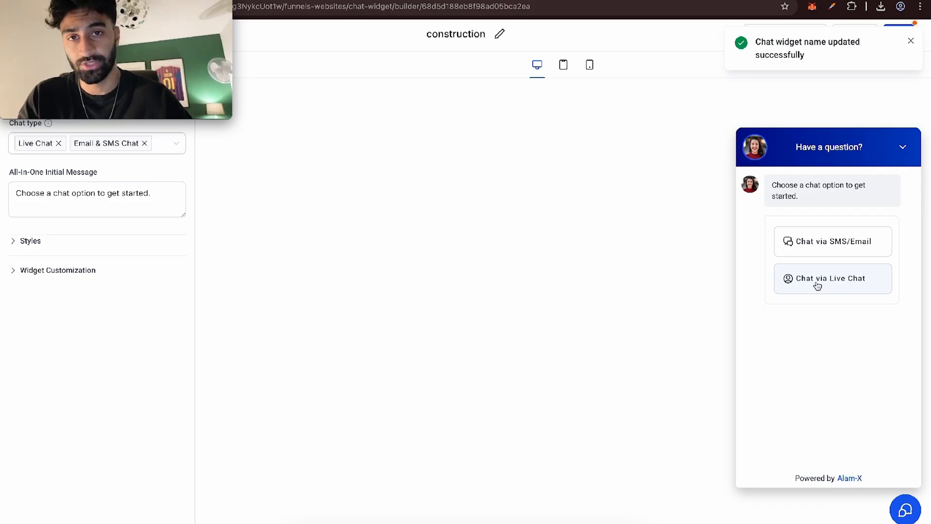
left_click(902, 147)
- Try the second chat prompt style for the widget and switch back to the first one
left_click(109, 242)
scroll(99, 281, "down", 1)
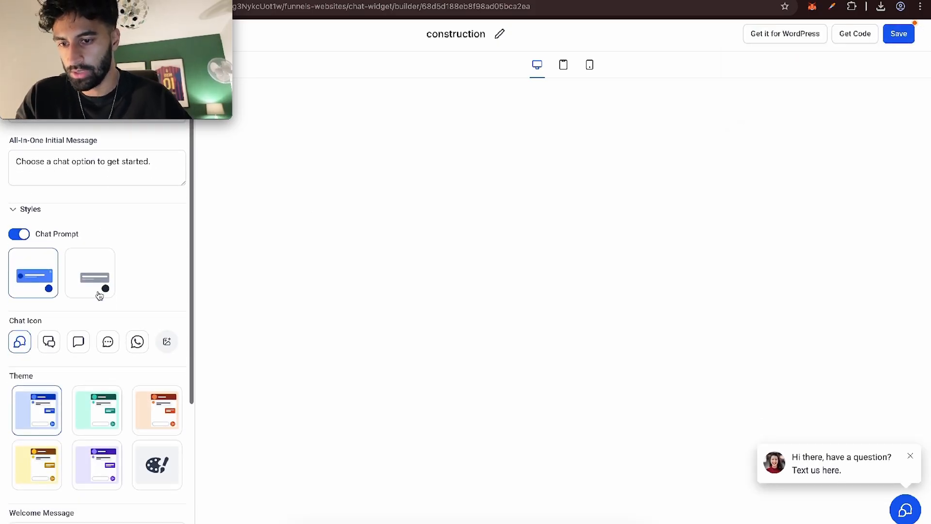
left_click(102, 287)
left_click(41, 284)
- Apply the custom color theme with a black chat bubble and preview the widget's chat window
scroll(62, 305, "down", 3)
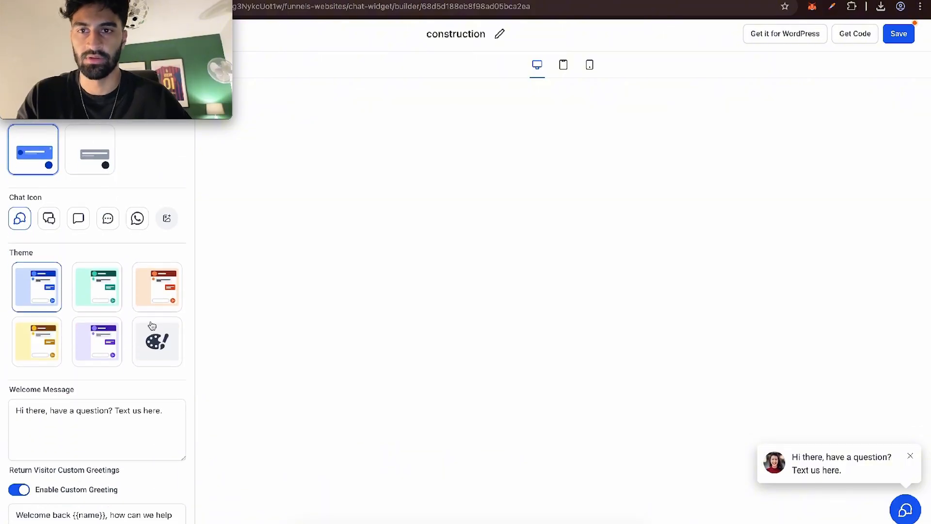
left_click(154, 343)
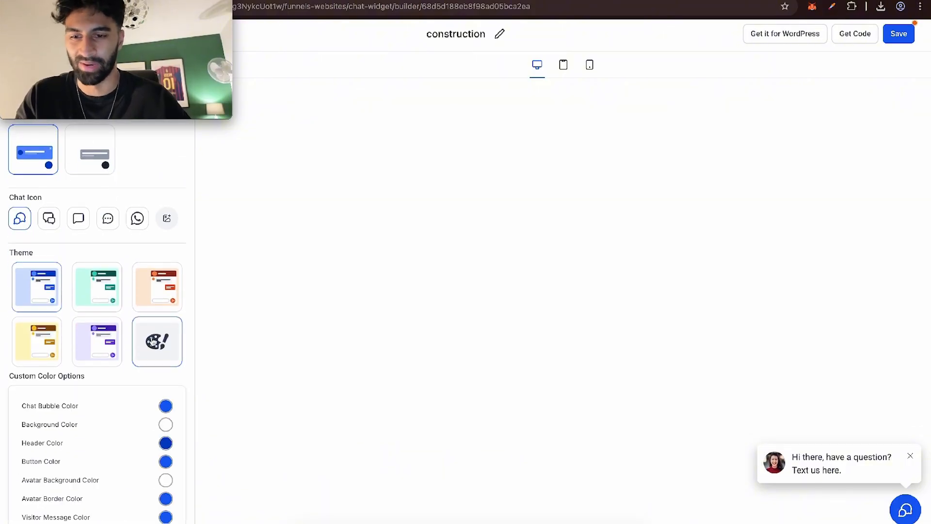
left_click(168, 405)
left_click_drag(162, 317, 100, 353)
left_click(36, 391)
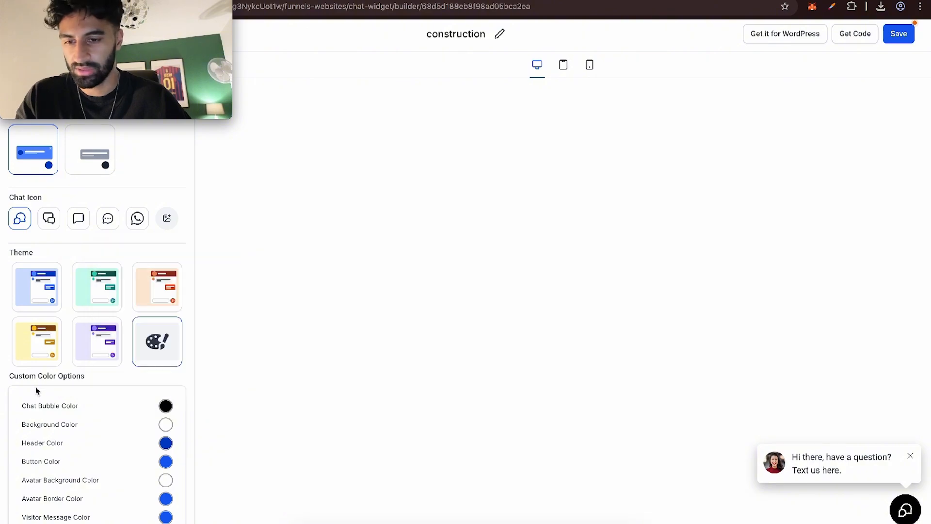
scroll(35, 388, "down", 6)
left_click(819, 470)
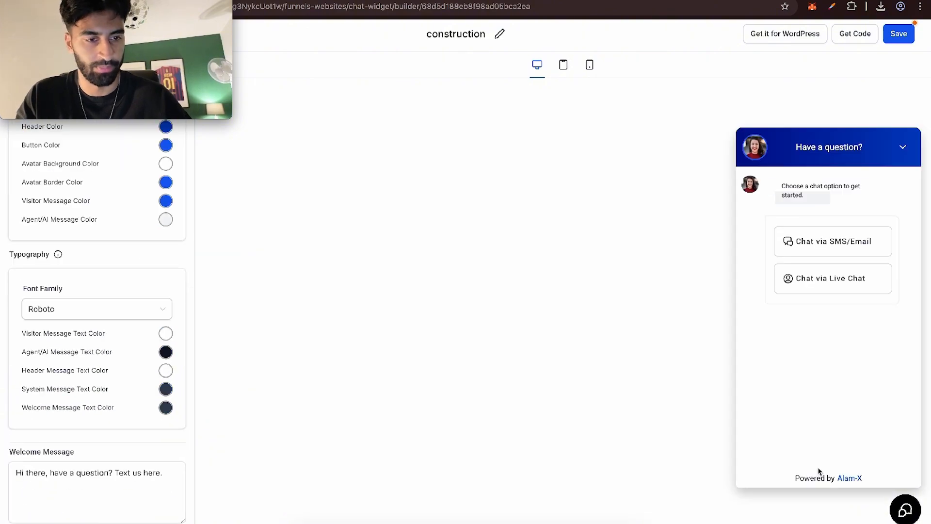
- Replace the widget's avatar image with architect.png from the media library
scroll(106, 393, "down", 3)
left_click(22, 335)
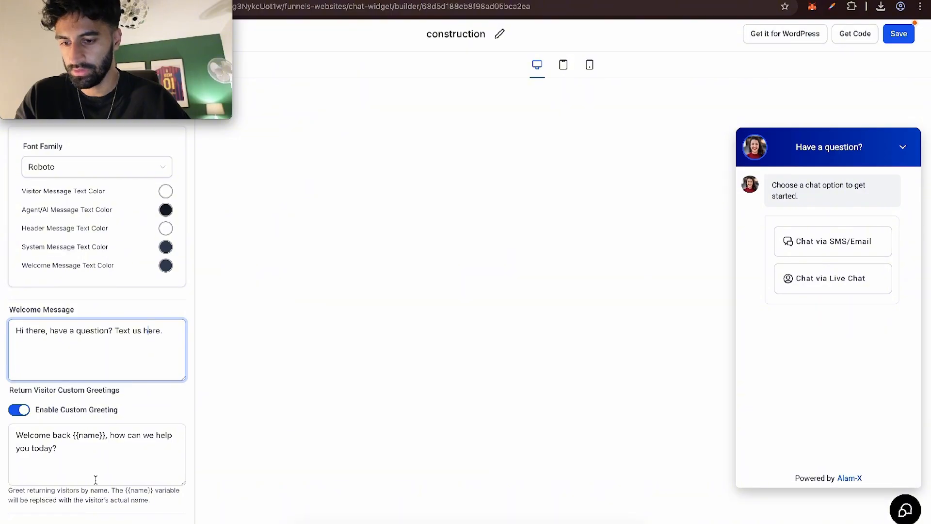
scroll(93, 481, "down", 8)
left_click(54, 287)
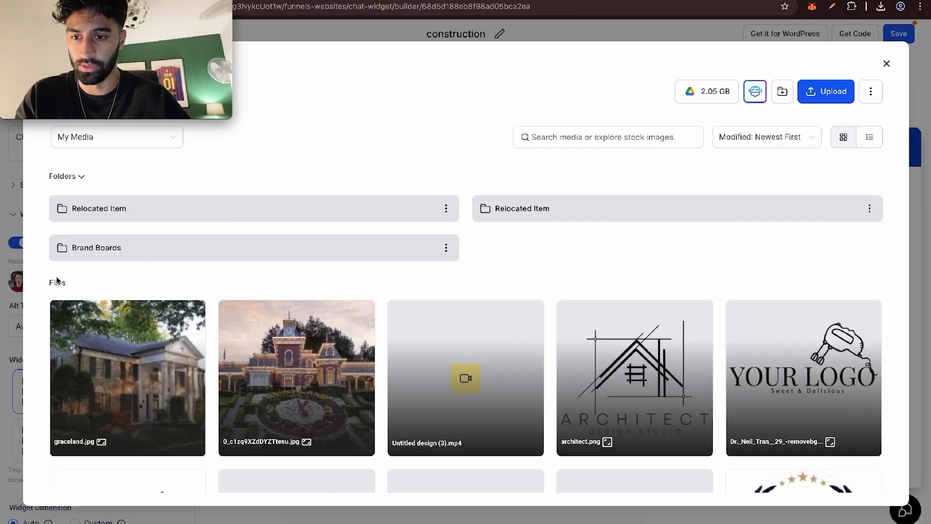
left_click(645, 337)
- Try several desktop positions for the chat widget and return it to the bottom-right position
left_click(107, 391)
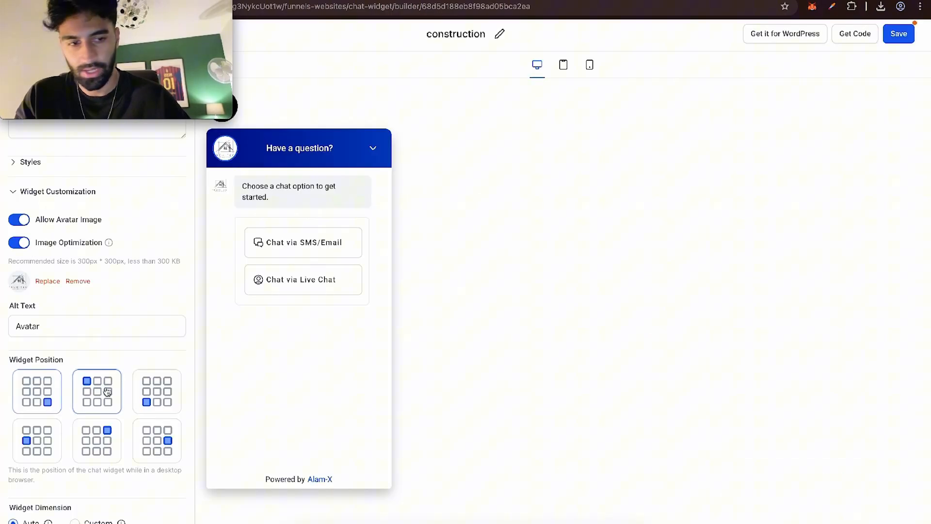
left_click(165, 403)
left_click(161, 450)
left_click(43, 404)
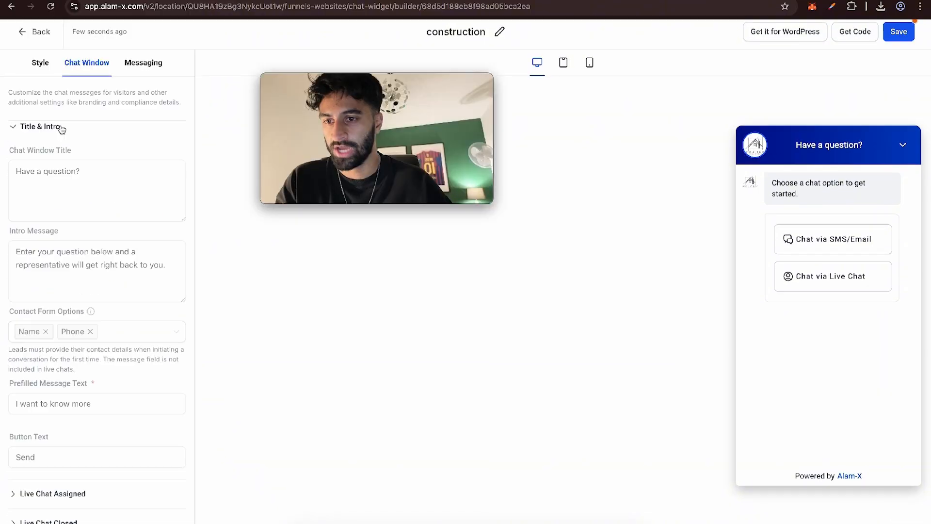
- Add Email to the chat window's contact form options and preview the SMS/Email contact form
scroll(97, 203, "down", 3)
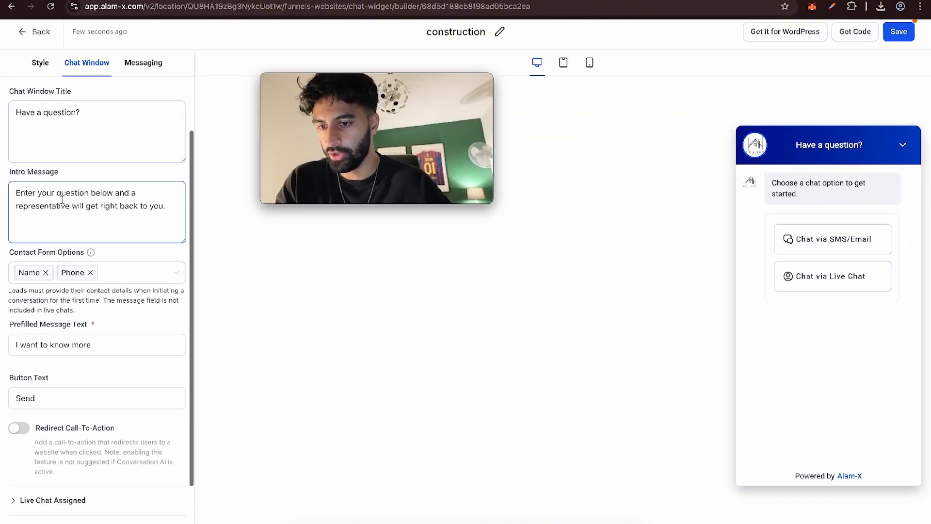
left_click(119, 222)
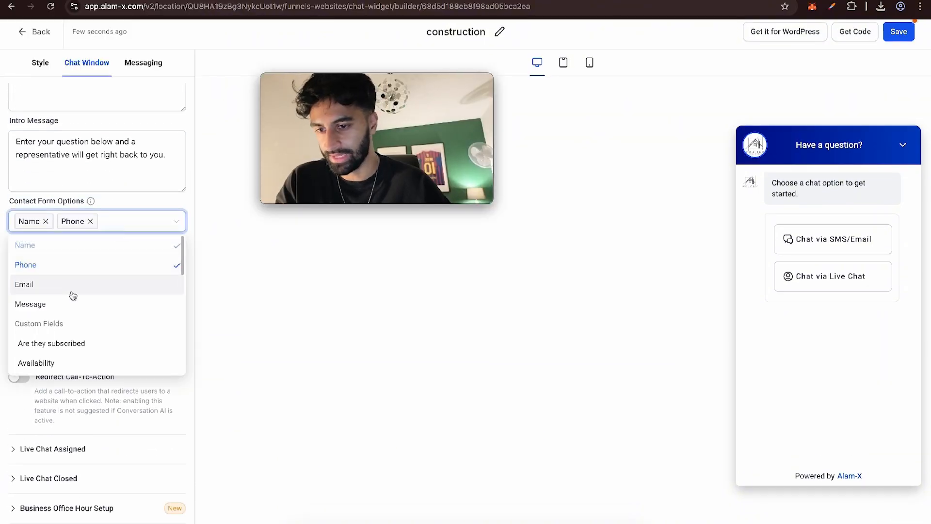
left_click(138, 203)
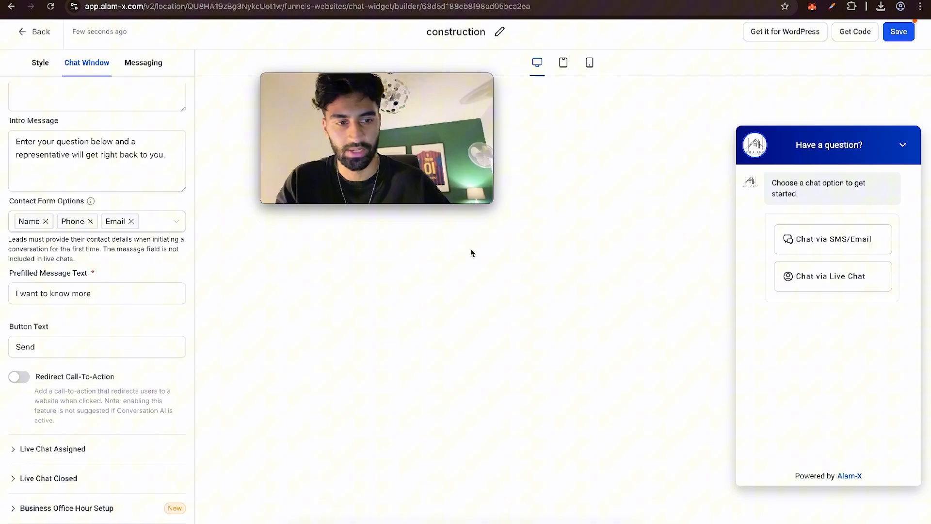
left_click(815, 243)
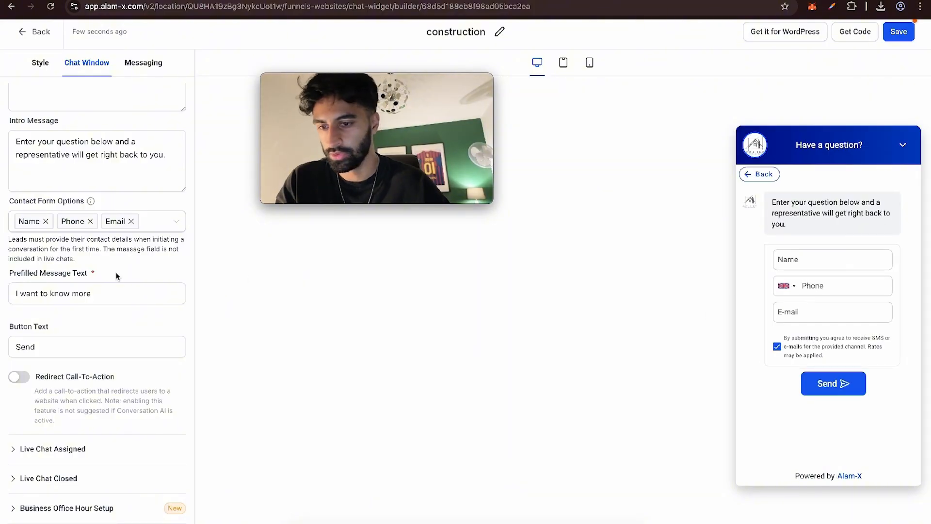
- Preview the live chat conversation and enable the contact form in the Live Chat Assigned settings
left_click(53, 449)
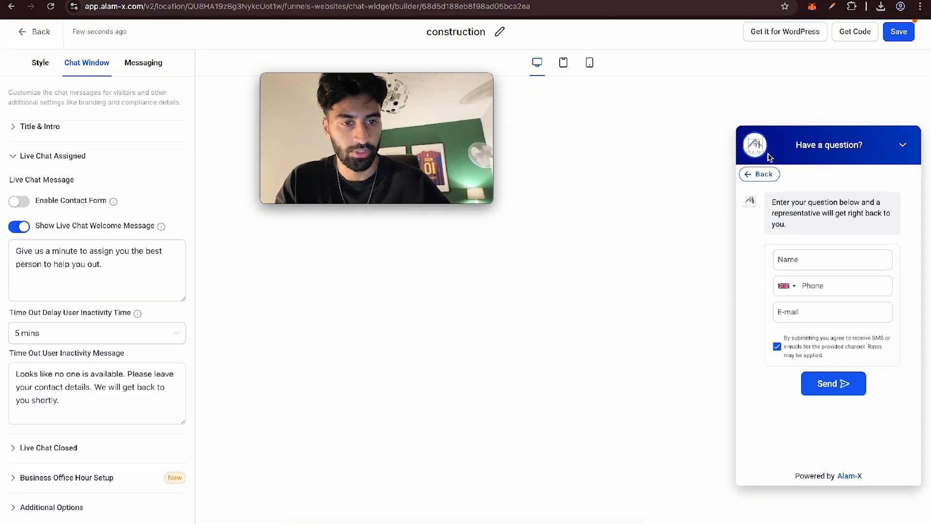
left_click(768, 175)
left_click(803, 272)
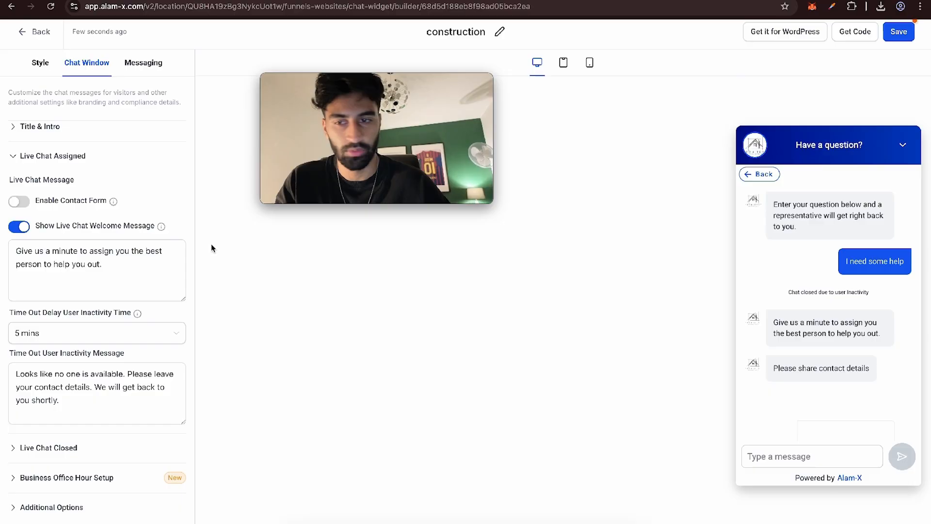
left_click(17, 202)
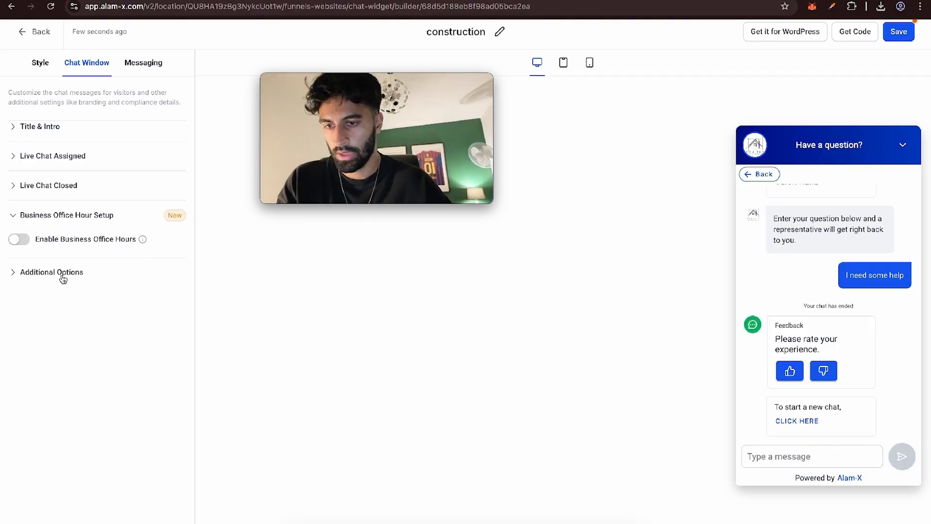
- Review the chat widget's additional options, then save the widget and return to the chat widget list
left_click(61, 272)
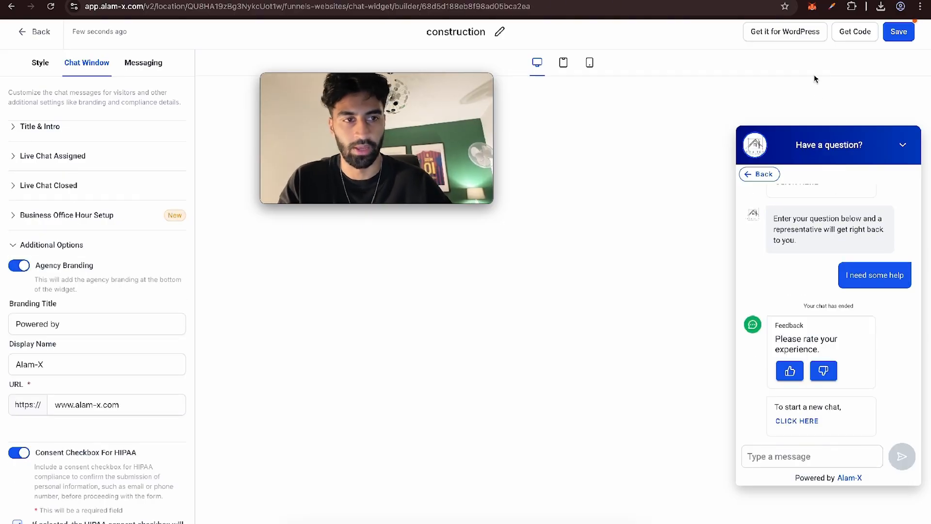
left_click(899, 32)
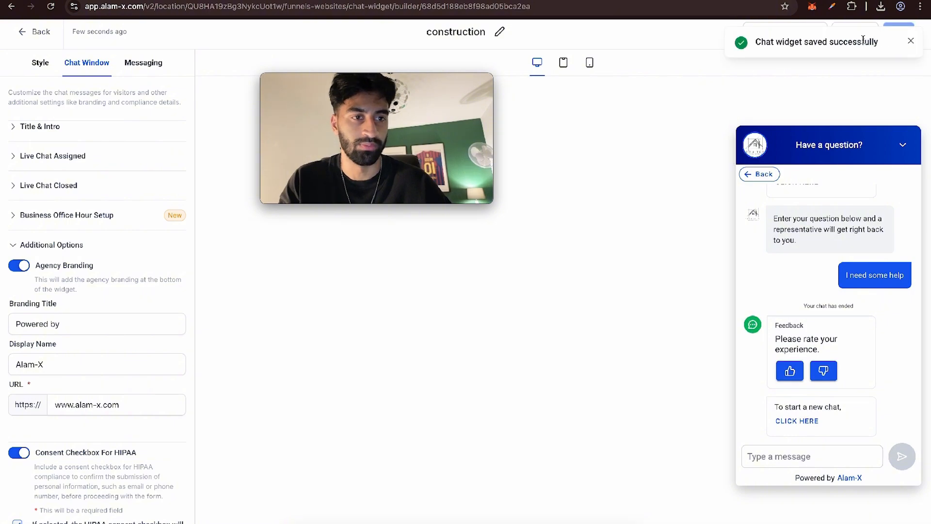
left_click(911, 41)
left_click(33, 31)
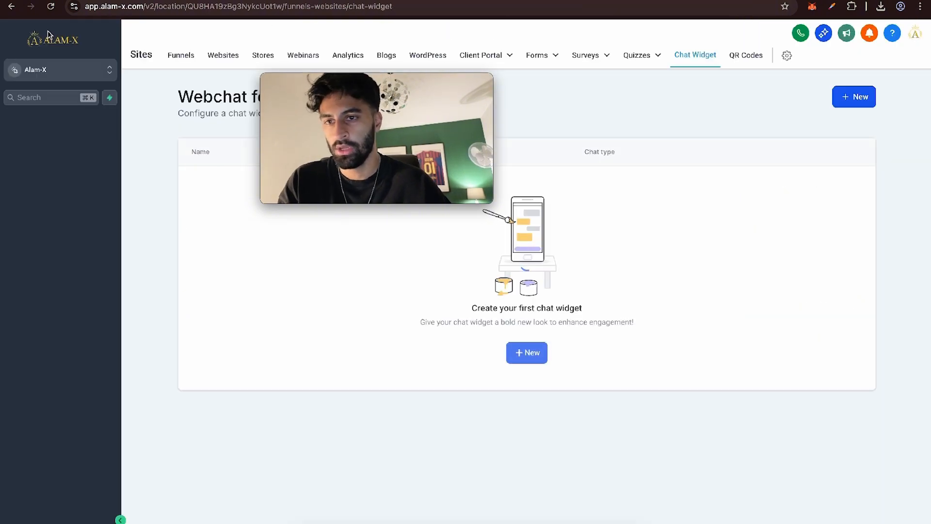
- Assign the construction chat widget to the Construction Website in its settings and save them
left_click(223, 55)
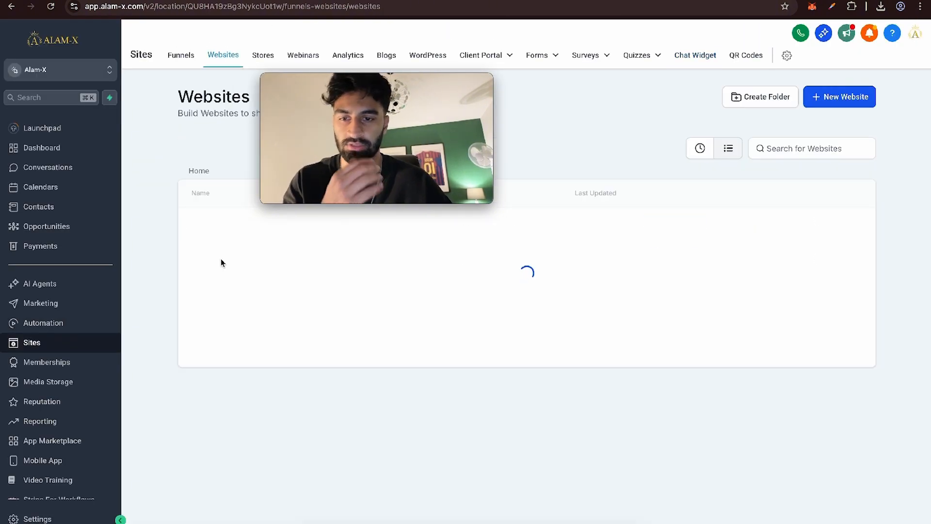
left_click(249, 507)
left_click(387, 125)
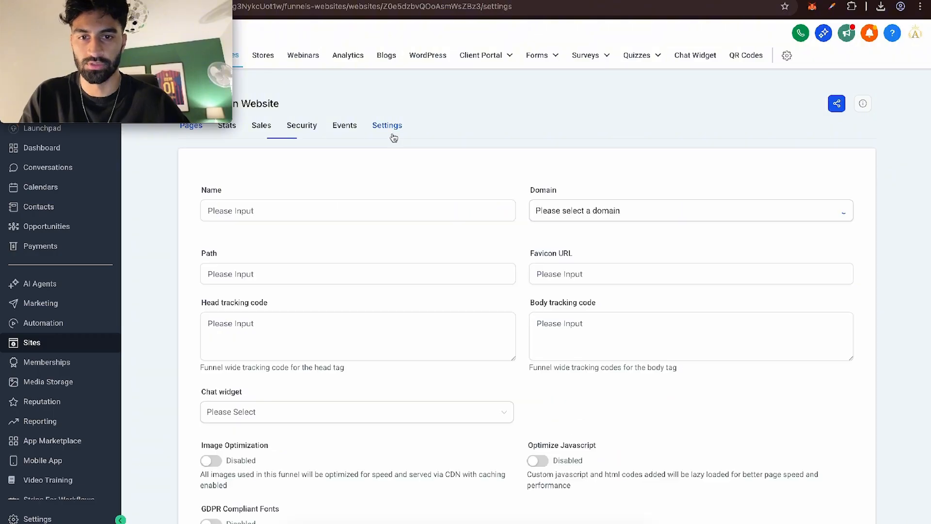
left_click(291, 412)
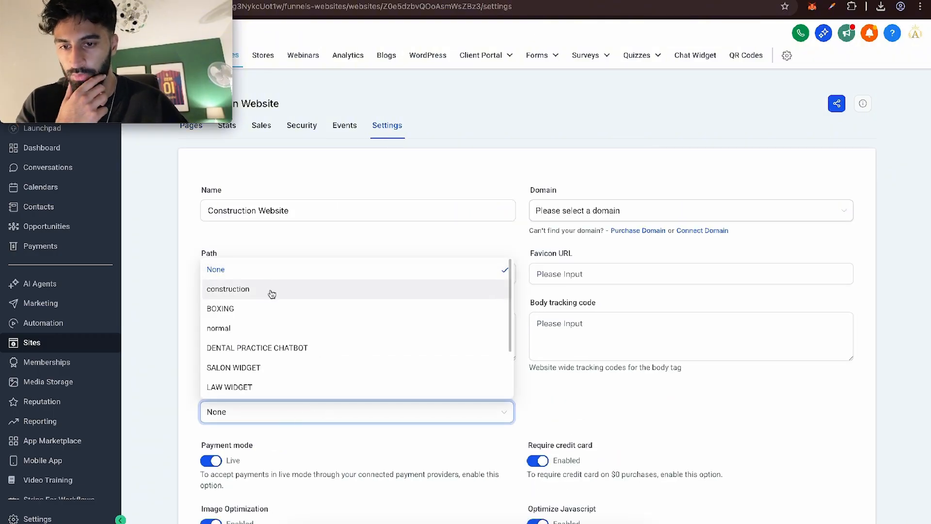
left_click(270, 290)
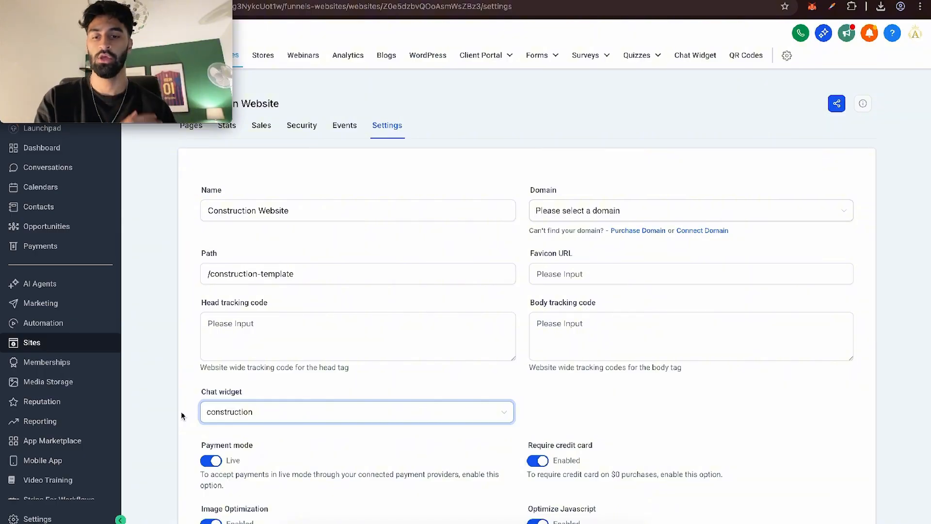
scroll(183, 414, "down", 3)
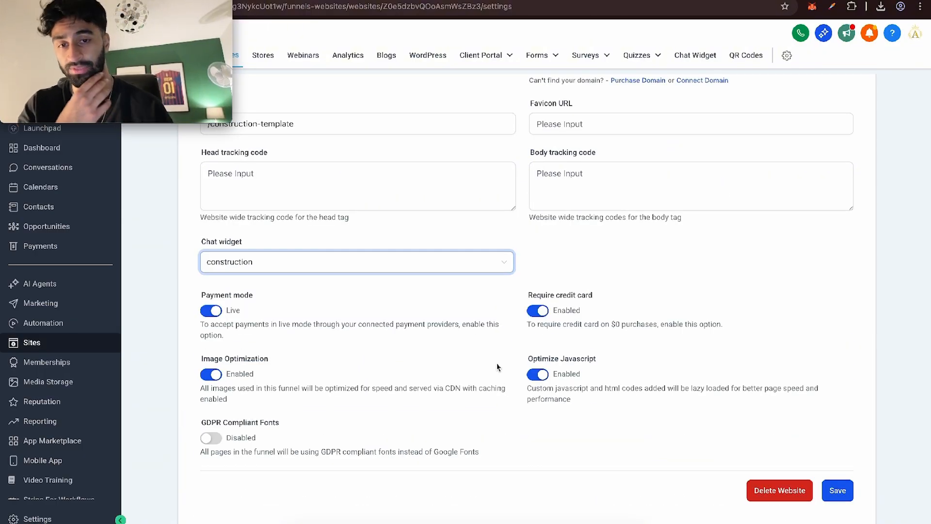
left_click(831, 491)
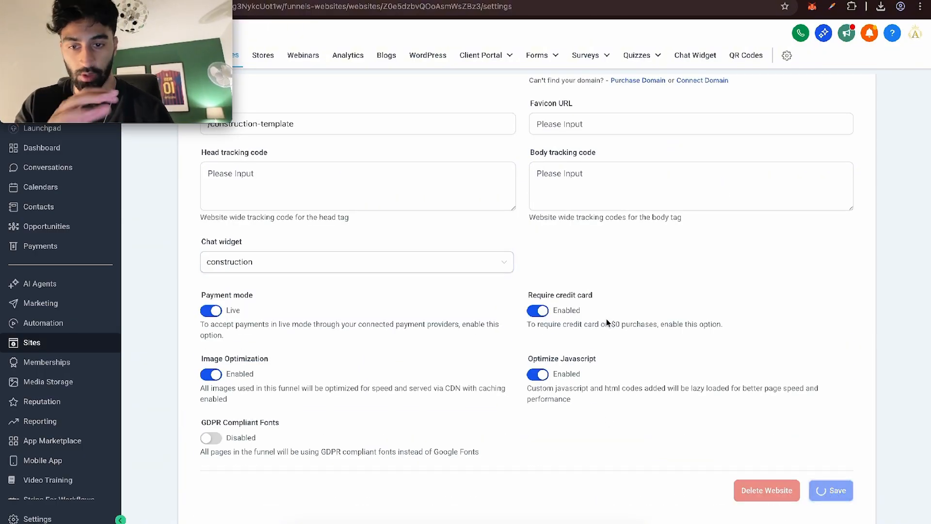
- Preview the website and test its live chat by sending "hi" and "can i speak to a manager", then review the replies
scroll(607, 319, "up", 3)
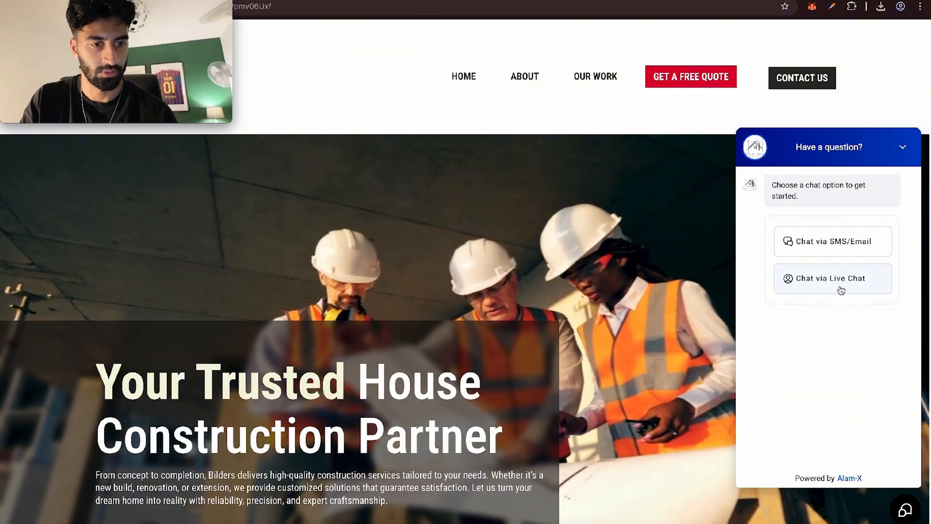
left_click(841, 289)
left_click(813, 458)
type("hi")
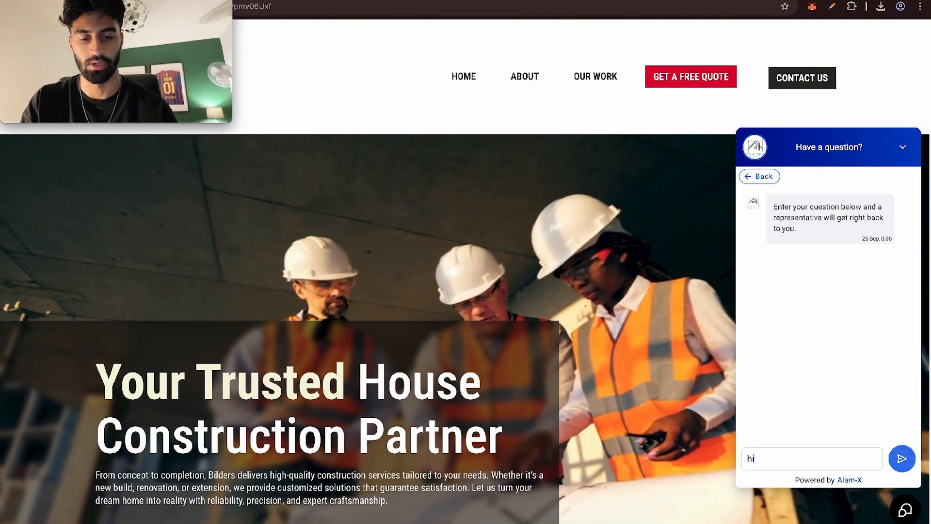
key("Return")
type("can")
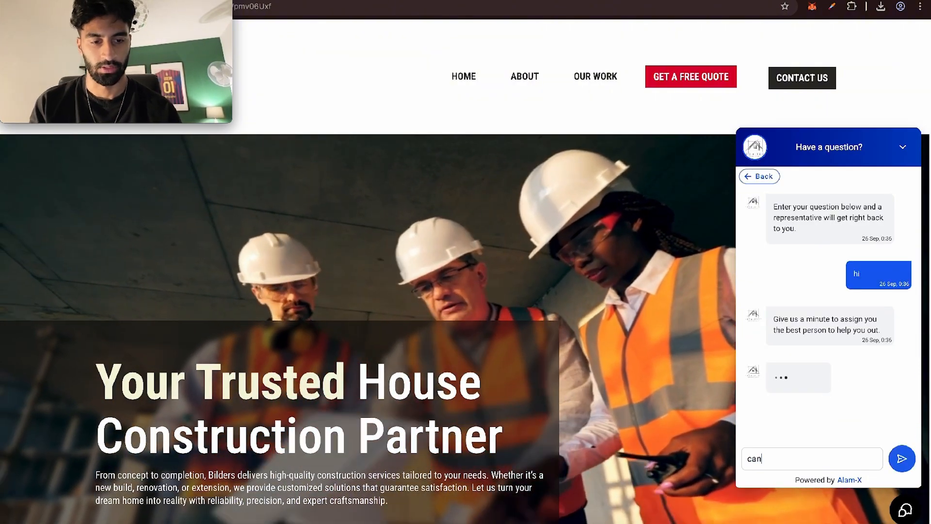
type(" i spe")
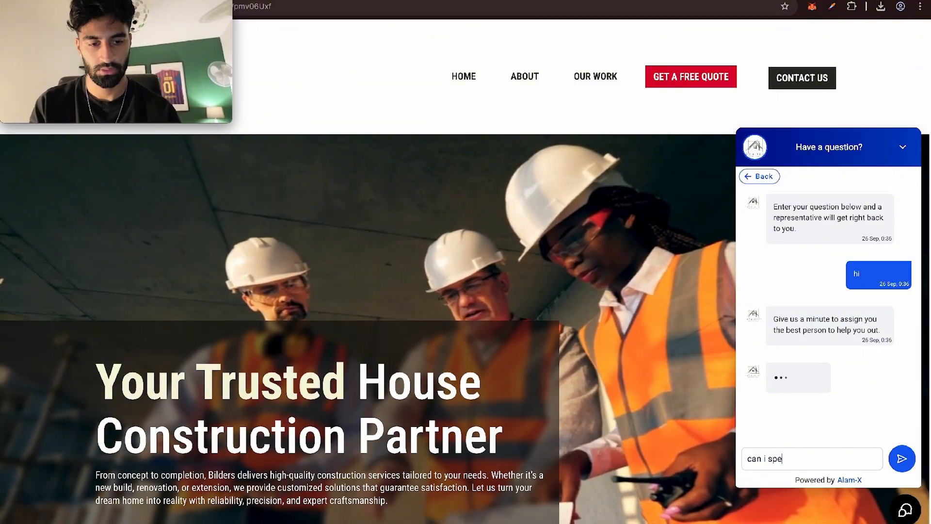
type("ak to")
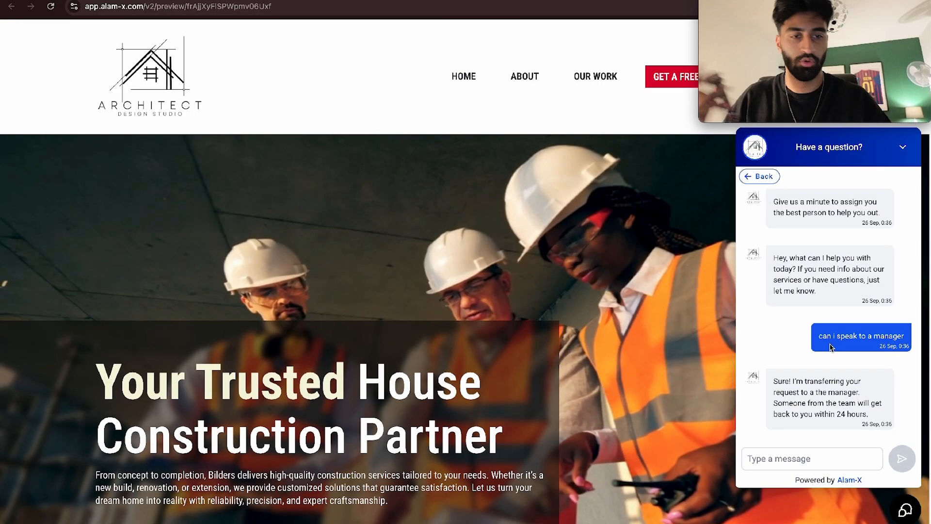
scroll(833, 345, "up", 3)
scroll(839, 320, "down", 1)
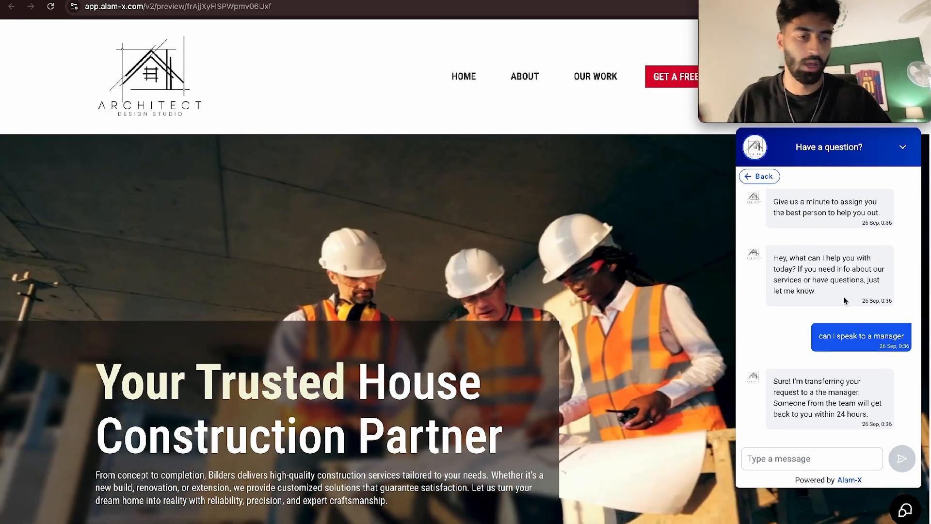
scroll(844, 299, "up", 1)
scroll(849, 330, "down", 2)
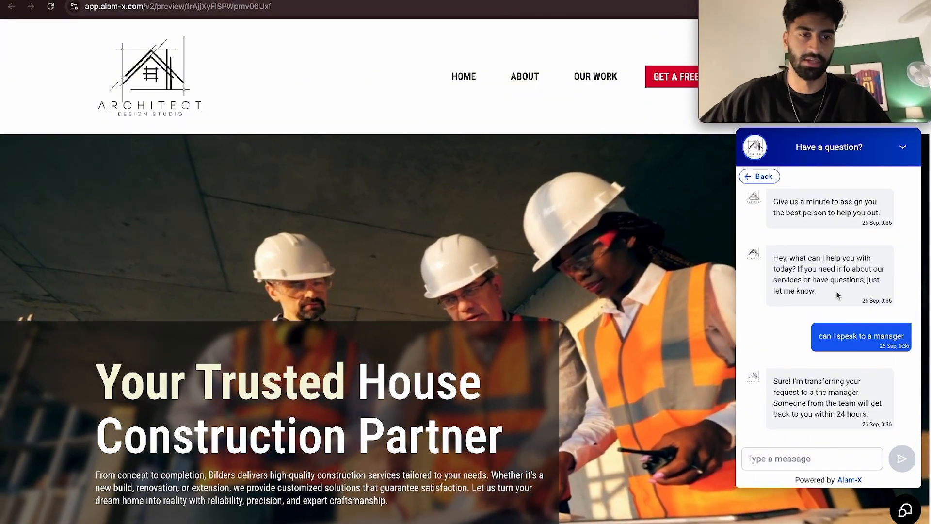
left_click(790, 457)
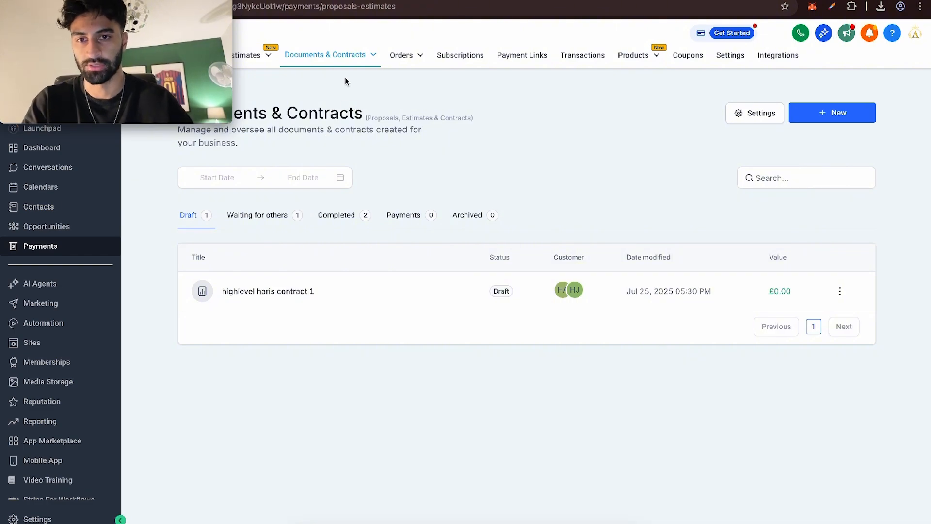
- Open the png2pdf (1) template from the Documents & Contracts templates and rename it Construction Contract
mouse_move(338, 65)
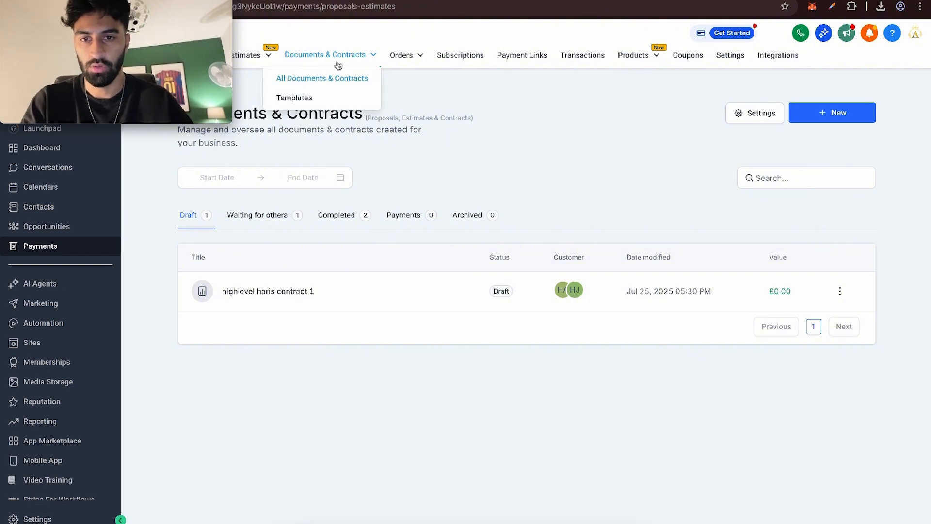
left_click(312, 105)
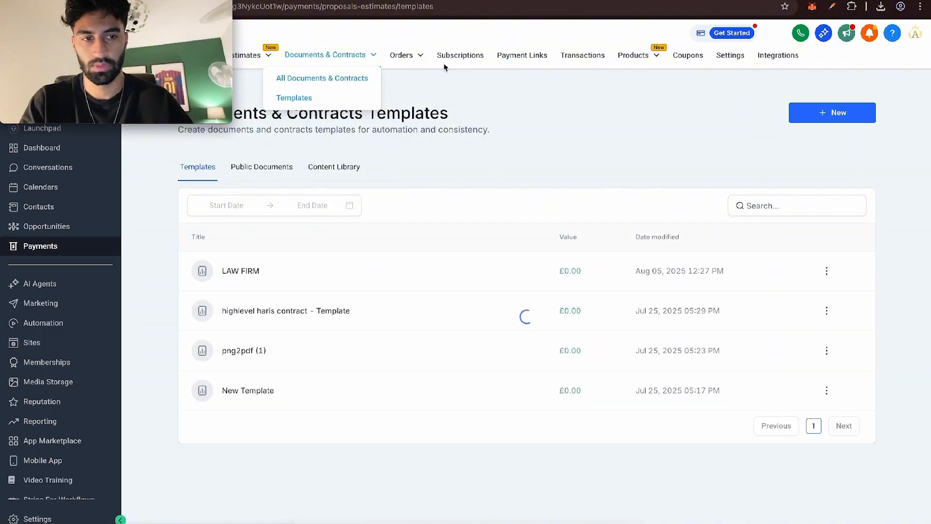
left_click(856, 112)
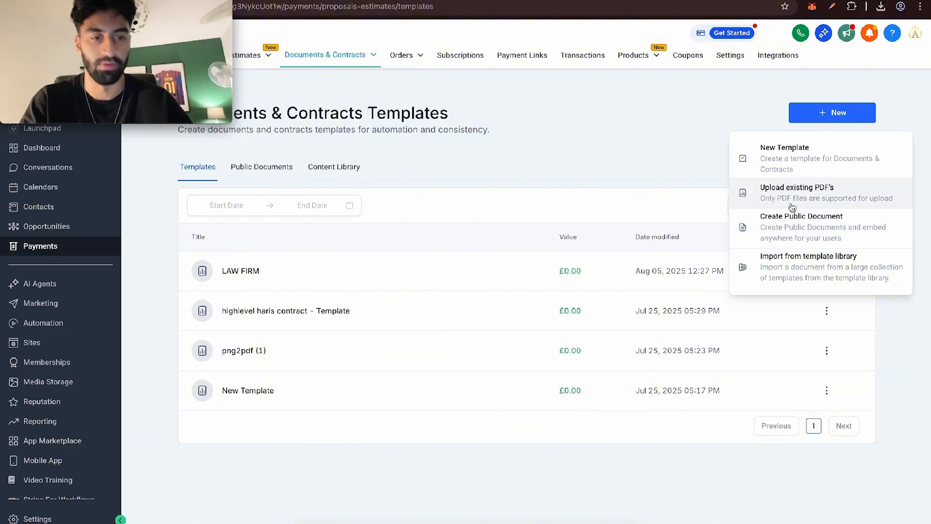
left_click(237, 349)
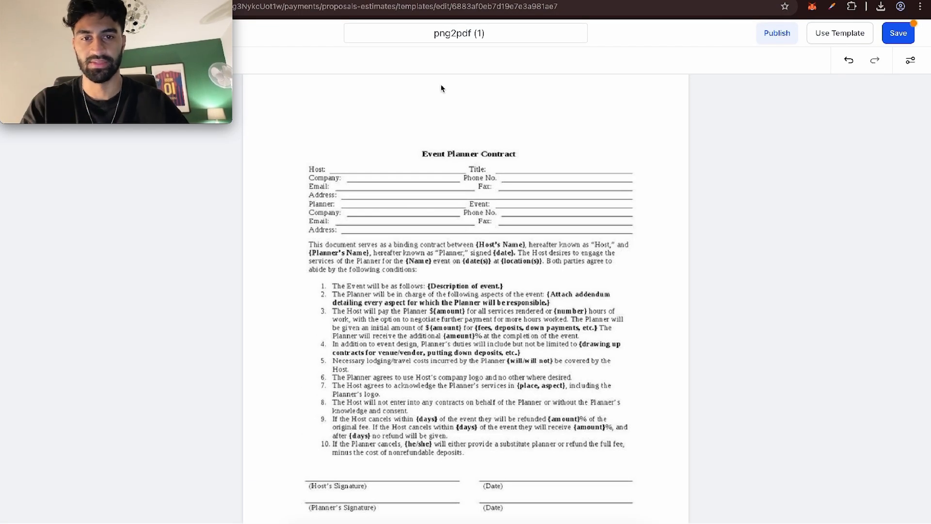
left_click(426, 31)
type("Construction Contract")
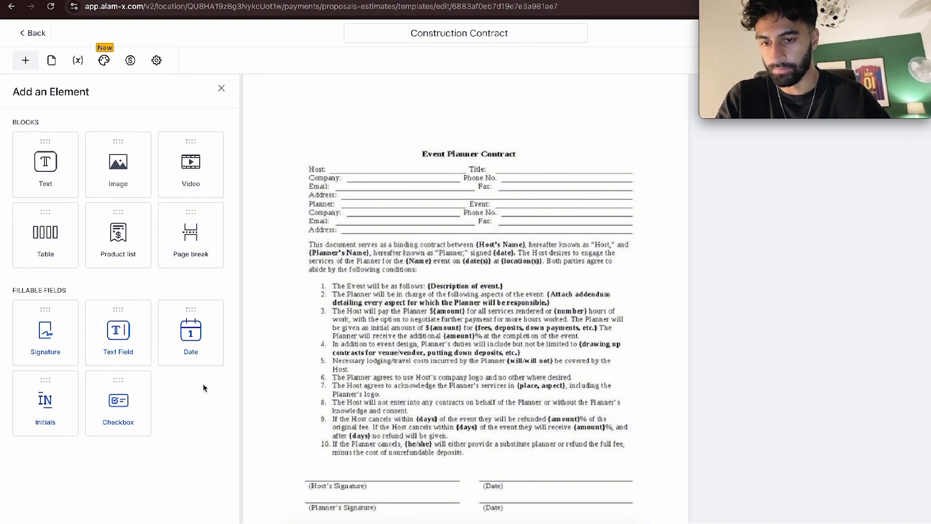
- Add a fillable text field on the Host line and place a duplicate of it on the Title line
left_click_drag(127, 336, 387, 171)
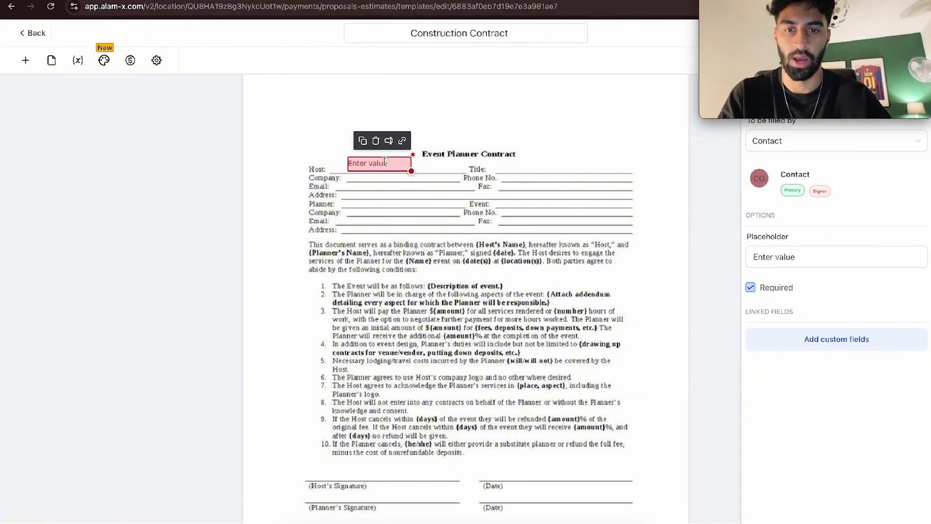
left_click(362, 141)
left_click_drag(371, 166, 533, 167)
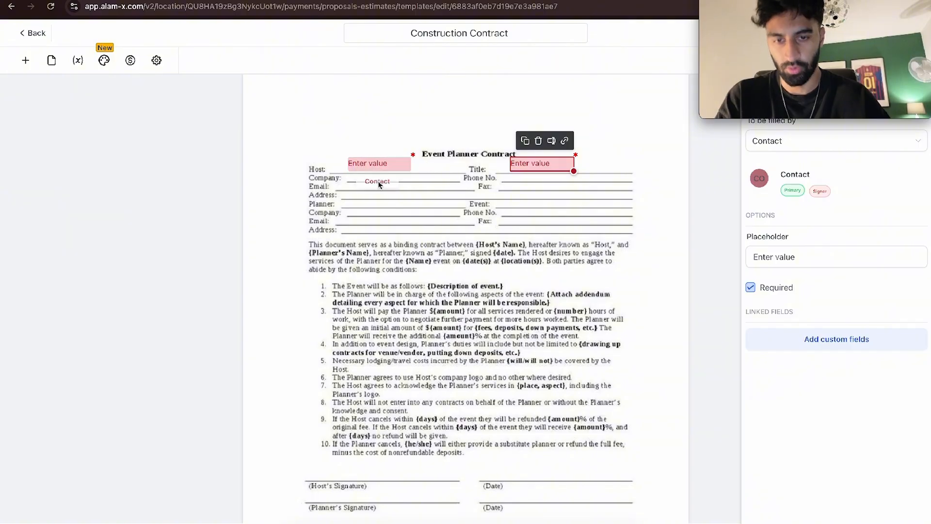
scroll(518, 159, "down", 4)
scroll(524, 145, "up", 3)
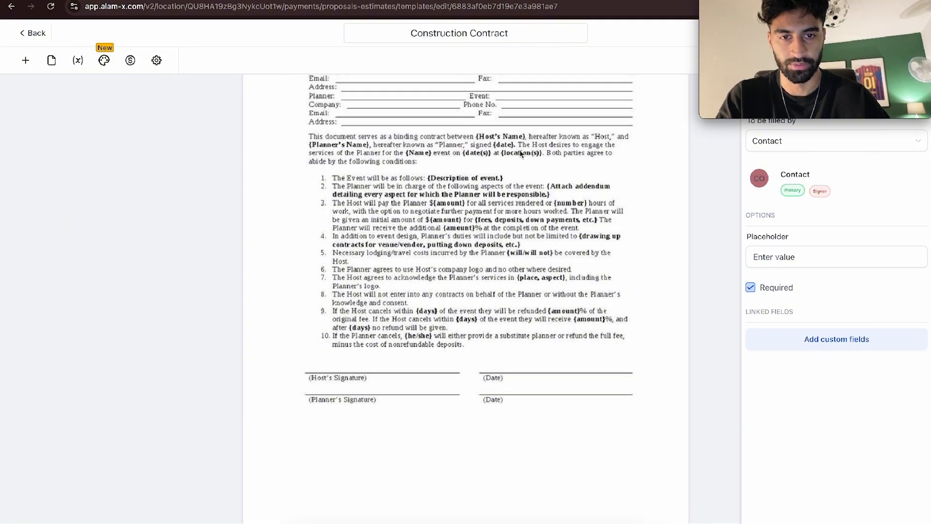
left_click(525, 89)
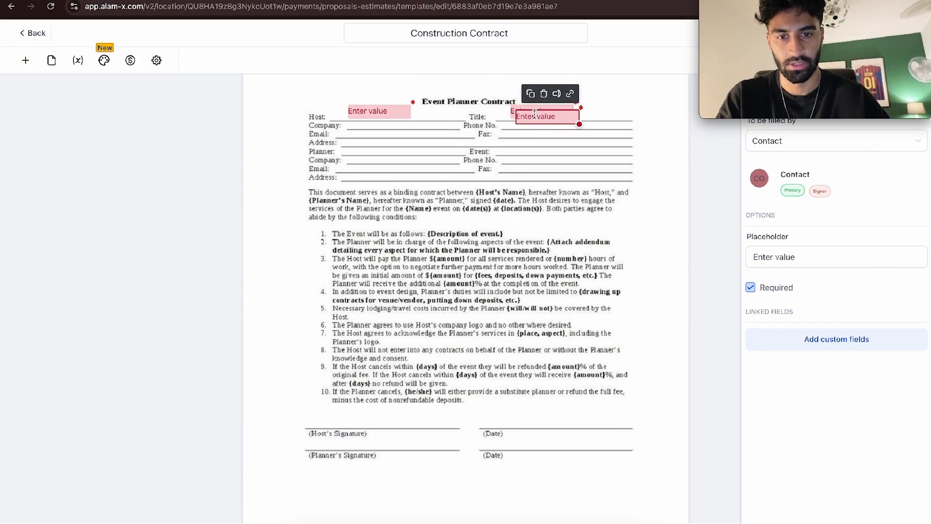
mouse_move(531, 111)
left_mouse_down()
mouse_move(468, 377)
mouse_move(340, 421)
left_mouse_up()
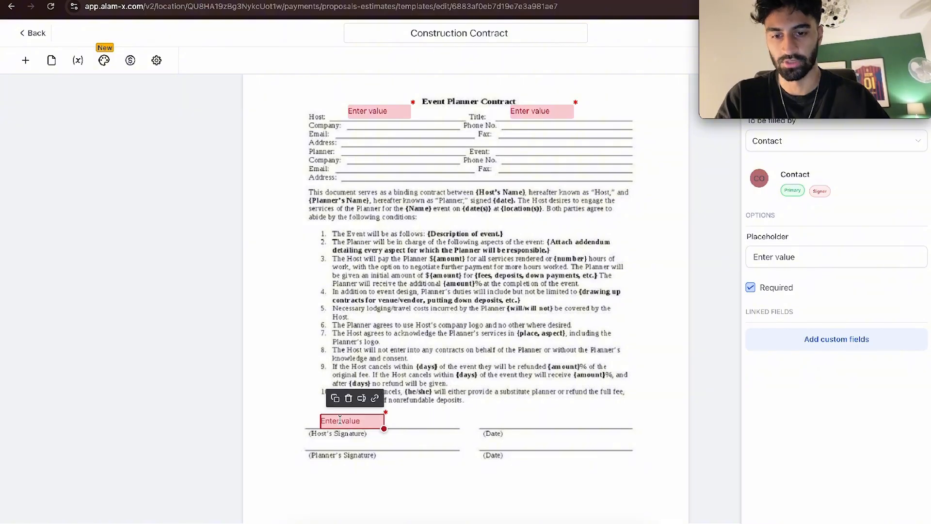
left_click(343, 400)
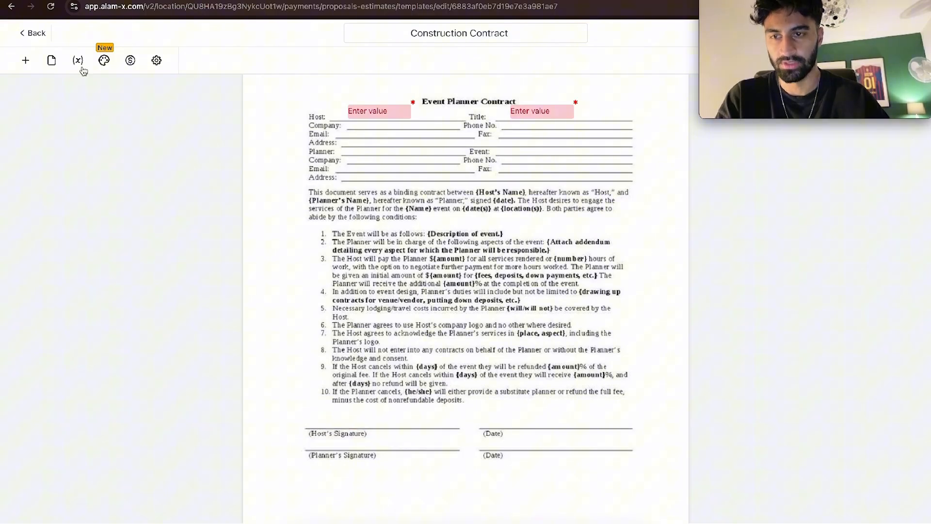
- Add a signature field on the Host's Signature line, shrink it to fit, and place a resized duplicate on the Planner's Signature line
left_click(26, 60)
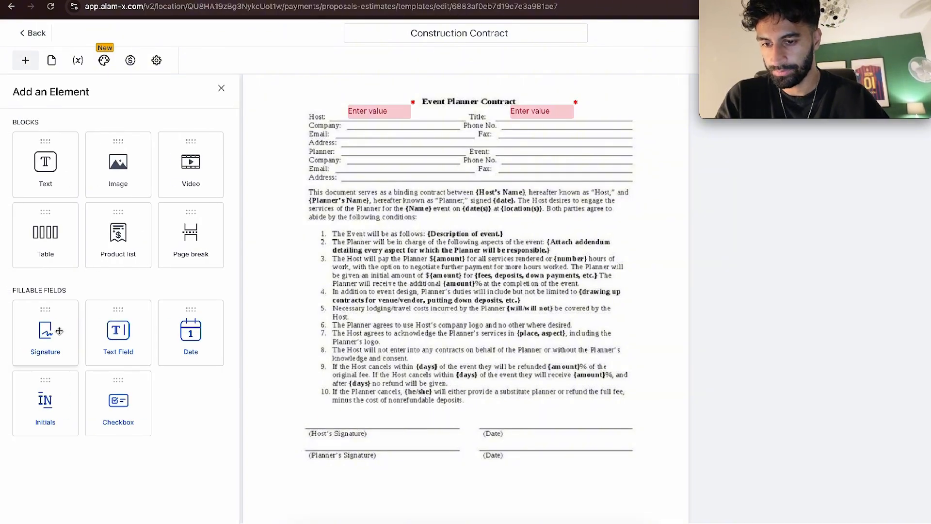
mouse_move(59, 331)
left_mouse_down()
mouse_move(406, 416)
mouse_move(388, 377)
mouse_move(365, 423)
mouse_move(367, 409)
left_mouse_up()
left_click_drag(429, 429, 430, 410)
left_click_drag(408, 409, 398, 426)
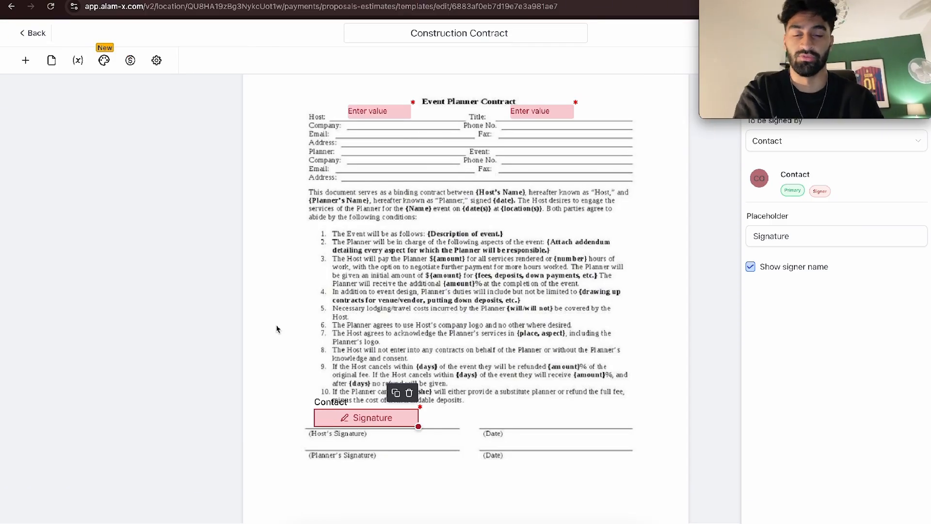
left_click_drag(422, 408, 427, 410)
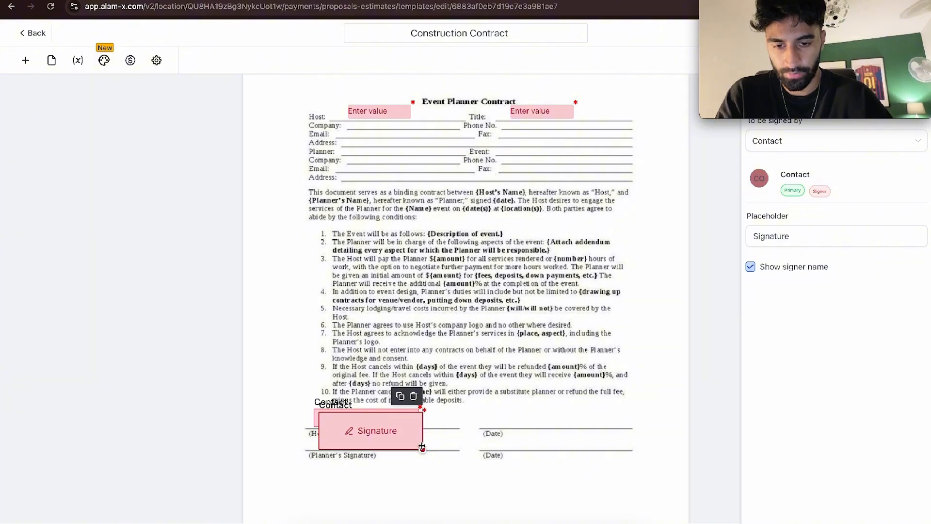
mouse_move(422, 449)
left_mouse_down()
mouse_move(401, 423)
mouse_move(386, 447)
mouse_move(404, 445)
left_mouse_up()
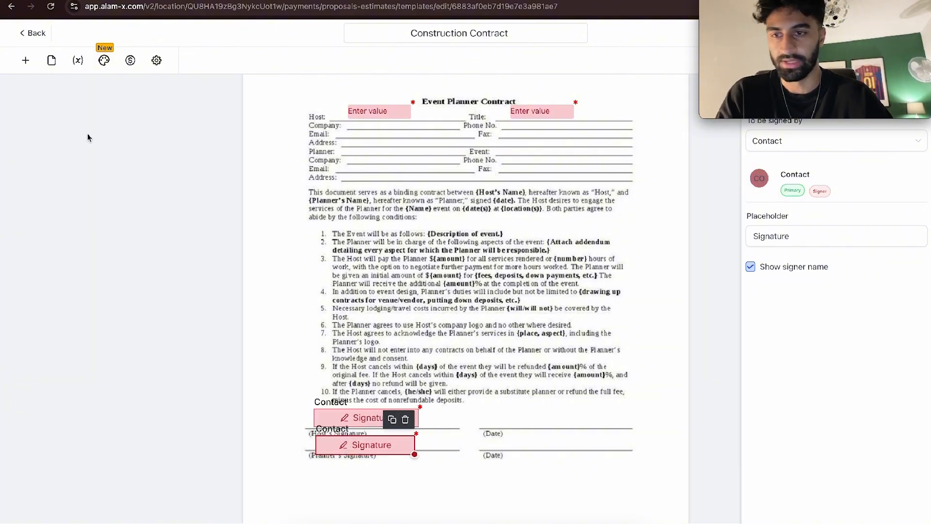
- Add fillable date fields on the two Date lines beside the host's and planner's signatures
left_click(25, 60)
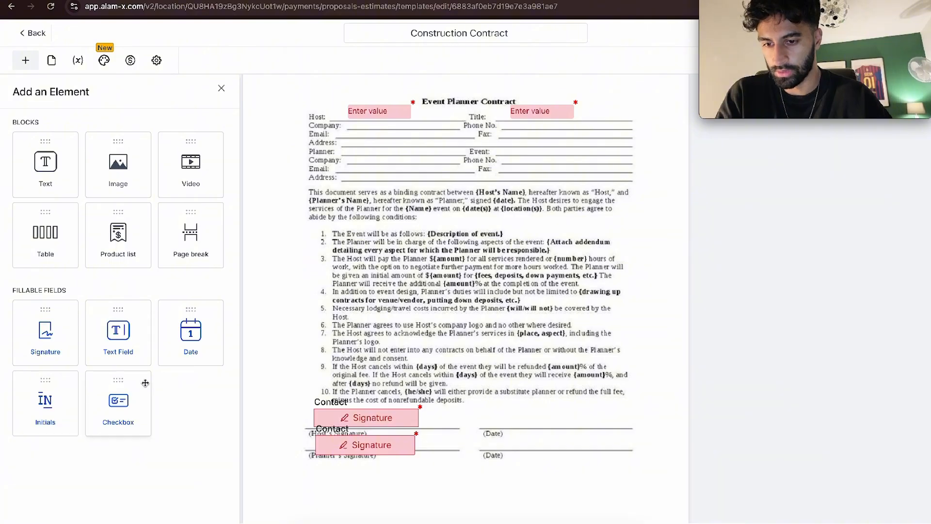
left_click_drag(190, 335, 558, 439)
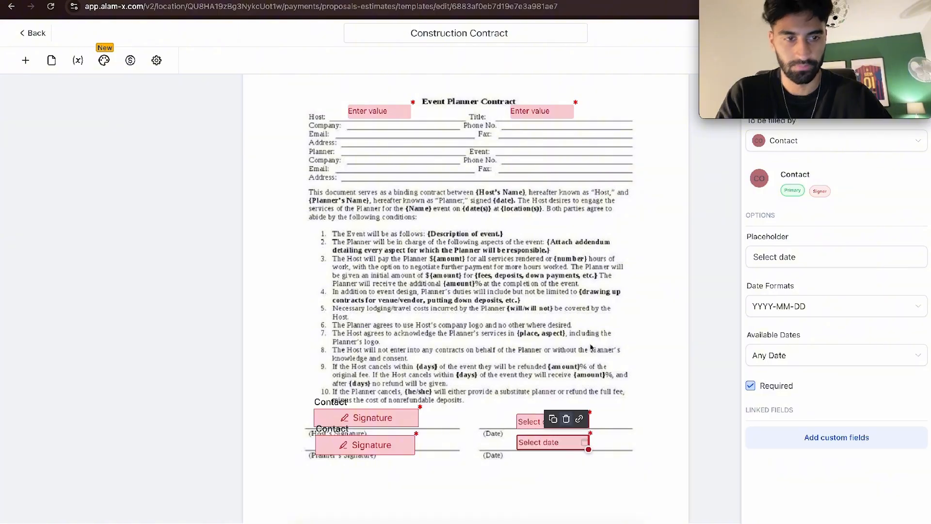
- Assign the text field on the Host line to be filled by the account owner (You)
left_click(362, 112)
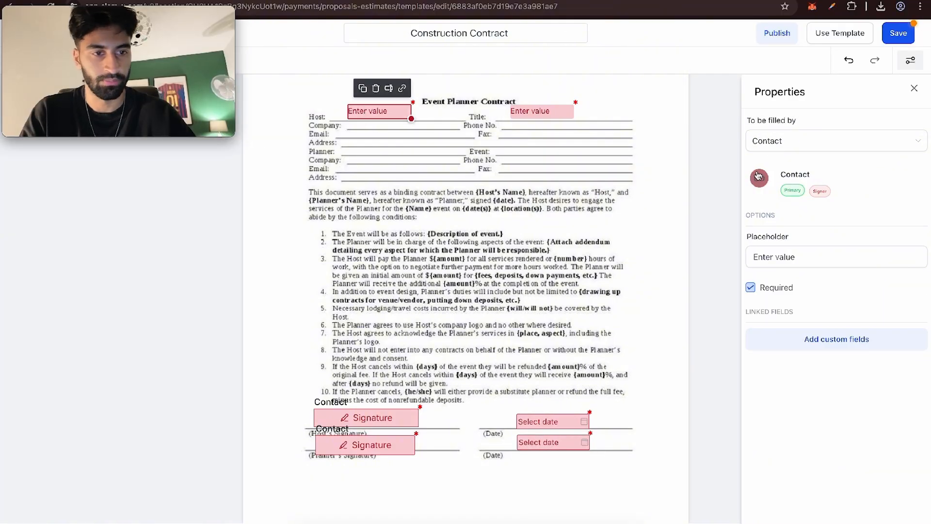
left_click(778, 142)
left_click(820, 213)
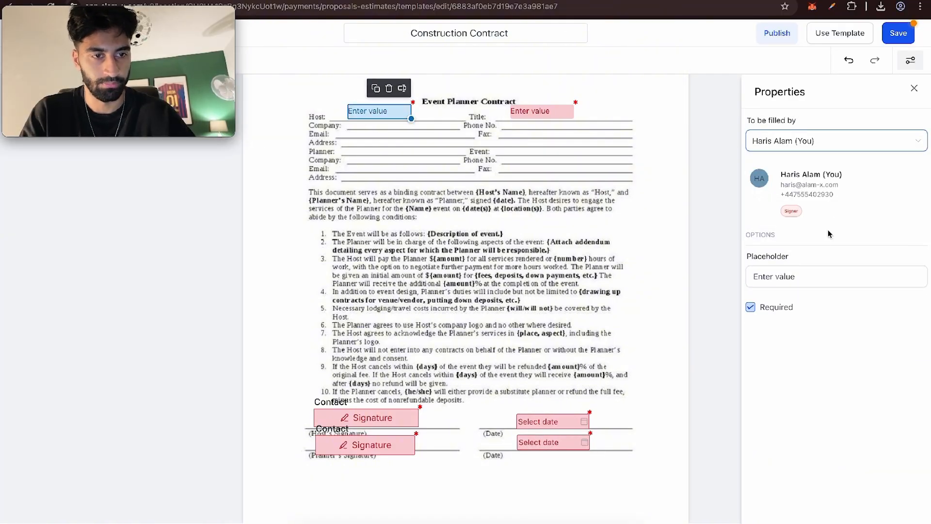
- Assign both the Host's and the Planner's signature fields to the account owner (You)
left_click(368, 418)
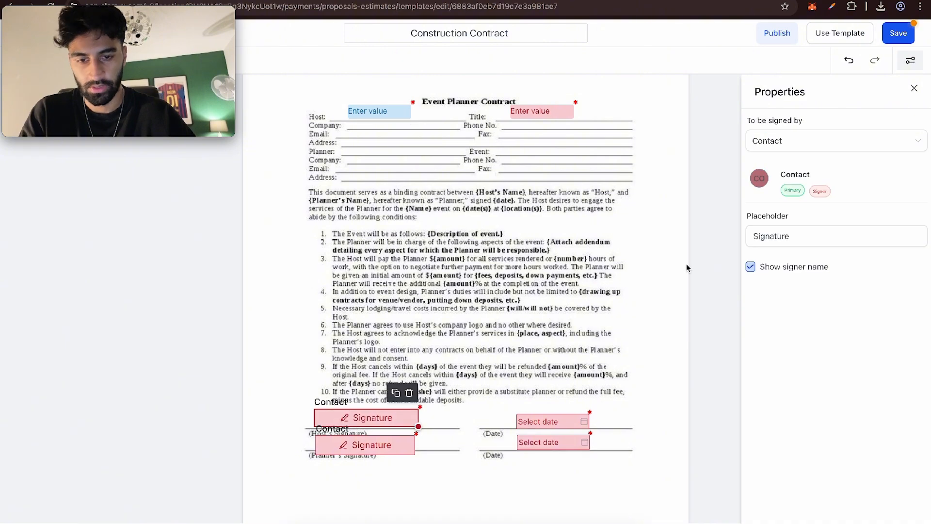
left_click(780, 143)
left_click(781, 209)
left_click(365, 445)
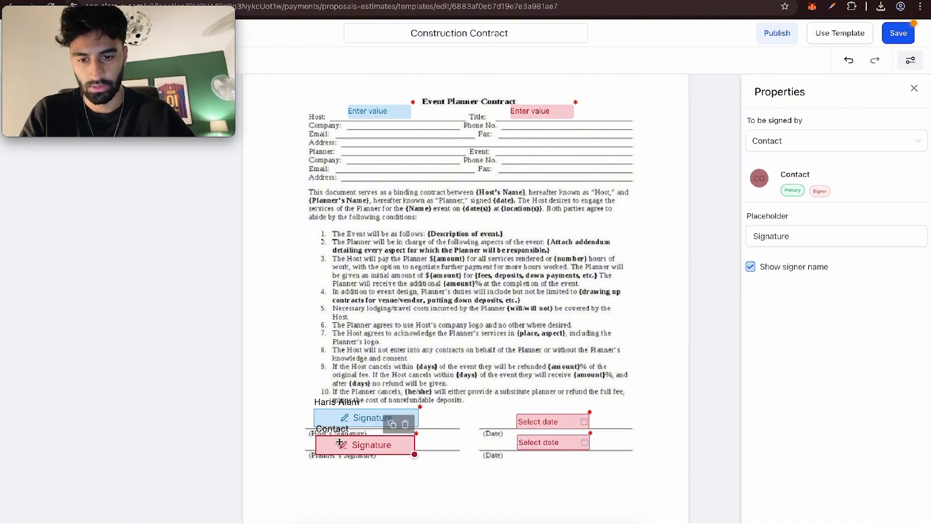
left_click(825, 141)
left_click(783, 212)
left_click(668, 315)
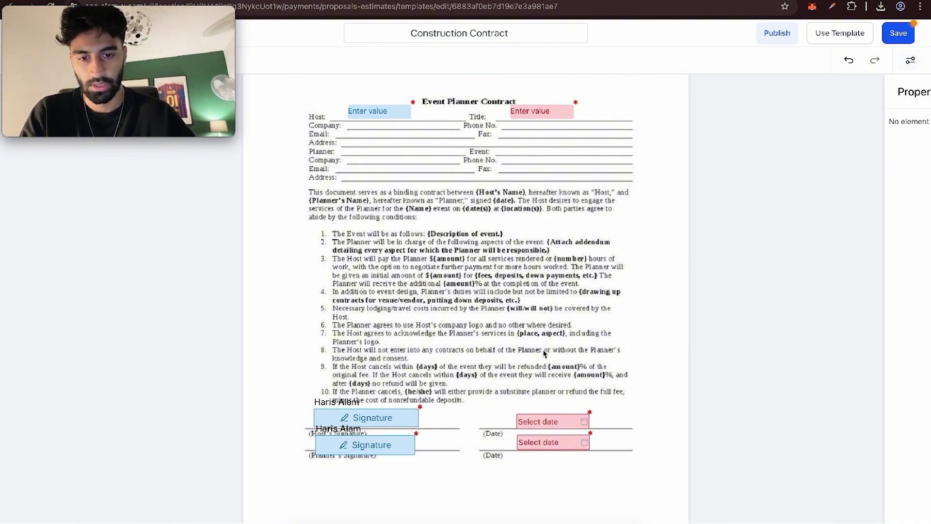
- Assign the two date fields beside the host's and planner's signatures to the account owner (You)
left_click(550, 421)
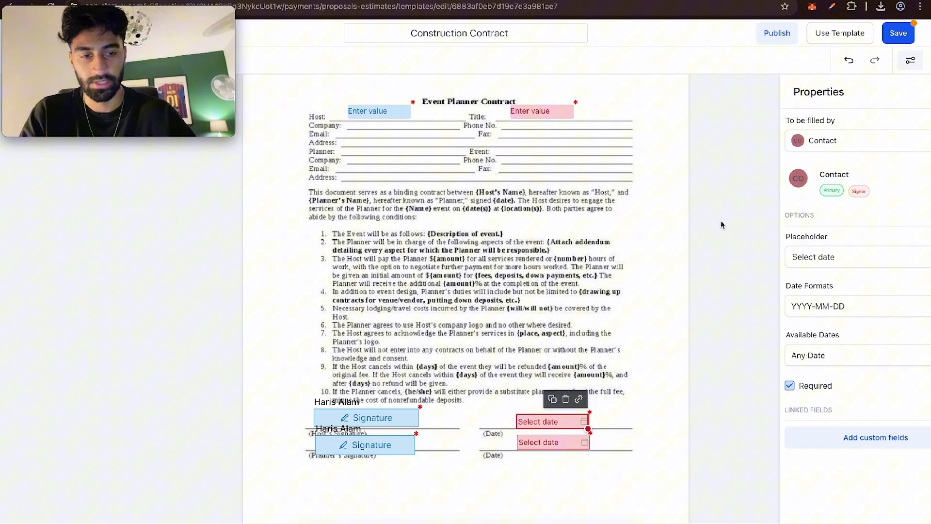
left_click(825, 141)
left_click(782, 184)
left_click(550, 442)
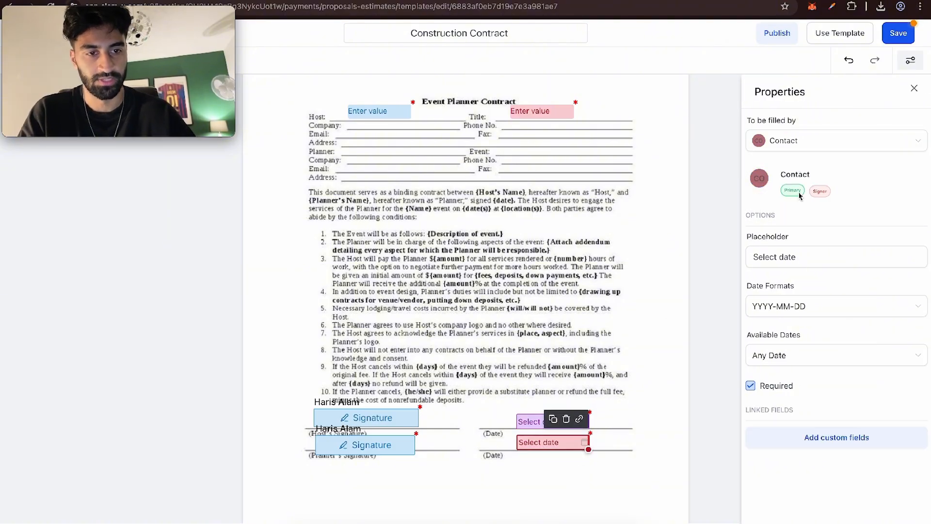
left_click(787, 146)
left_click(787, 187)
- Assign the text field on the Title line to be filled by the account owner (You)
left_click(542, 111)
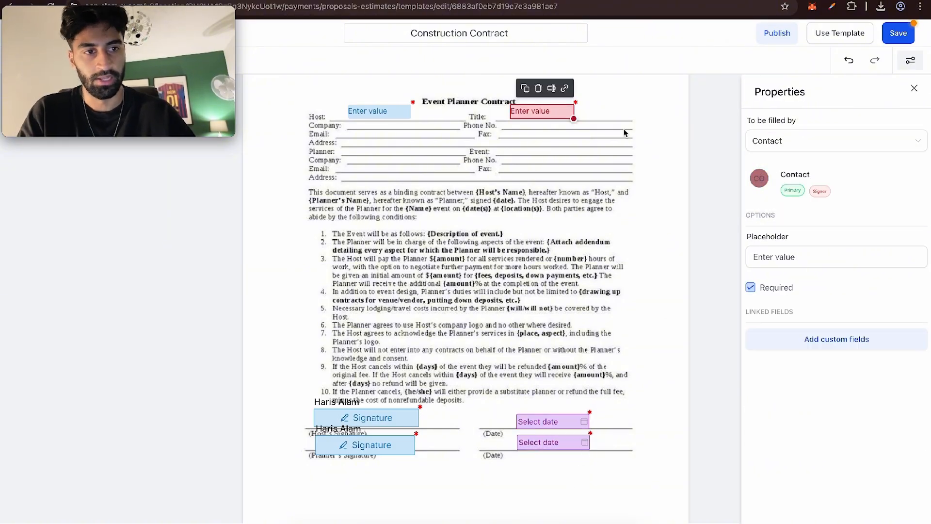
left_click(771, 138)
left_click(782, 187)
left_click(640, 198)
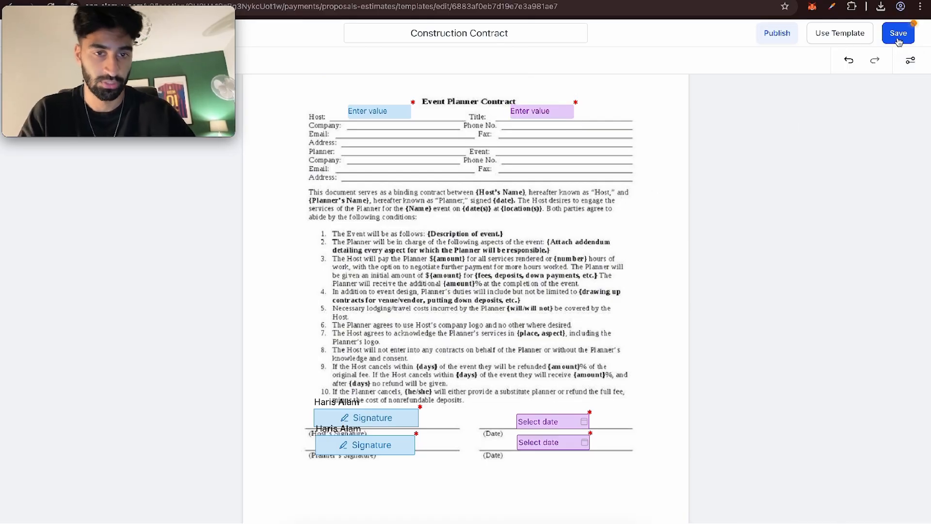
- Create a document from the Construction Contract template and turn on the signing order for its recipients
left_click(823, 34)
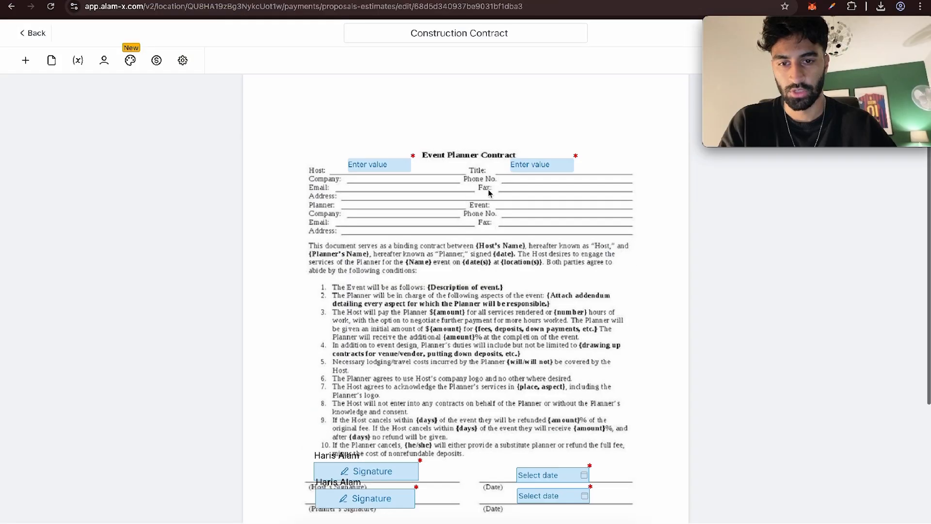
scroll(488, 193, "up", 3)
left_click(375, 169)
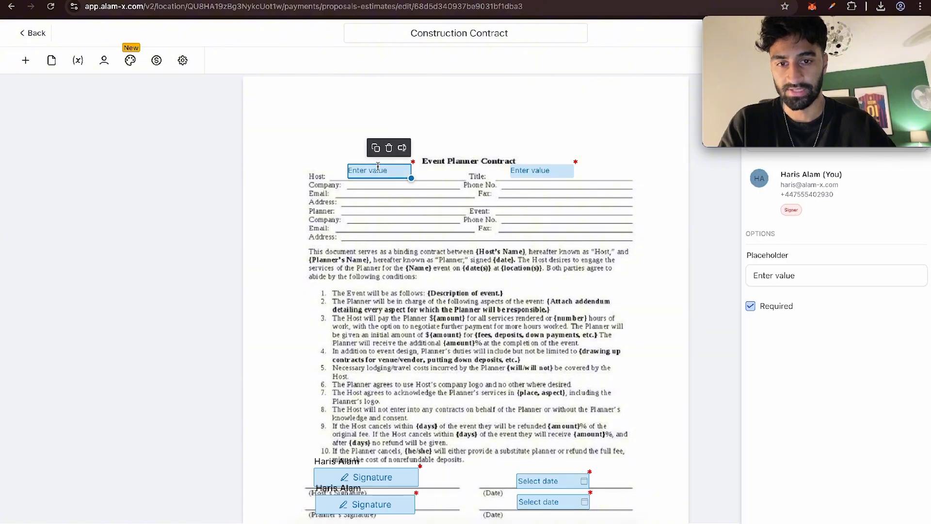
left_click(541, 171)
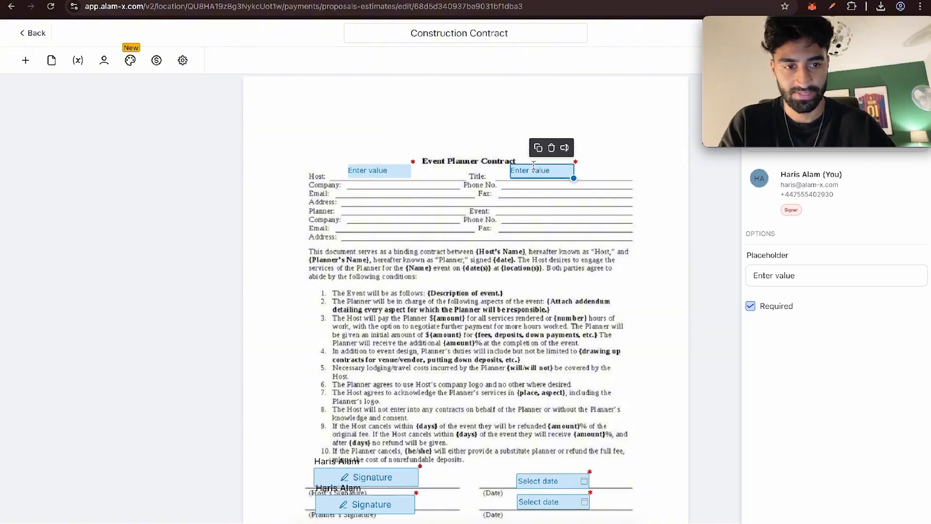
left_click(104, 60)
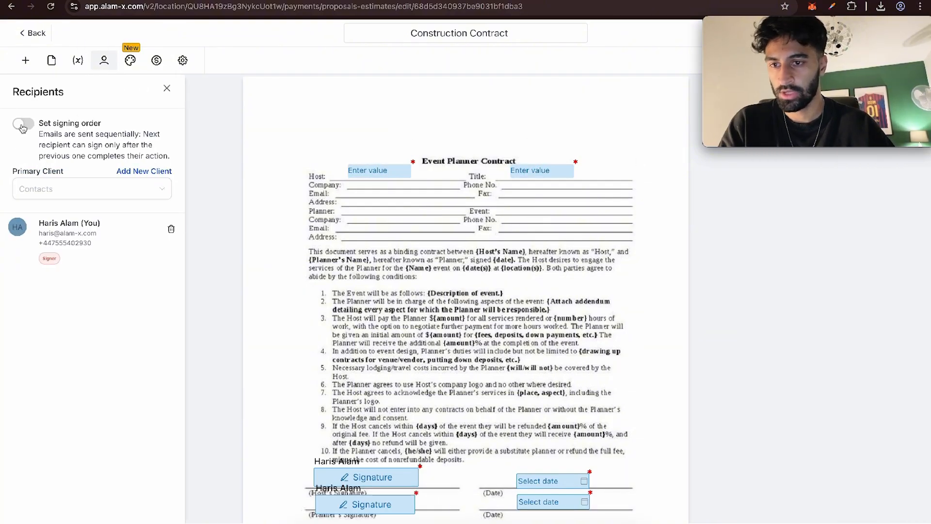
left_click(22, 127)
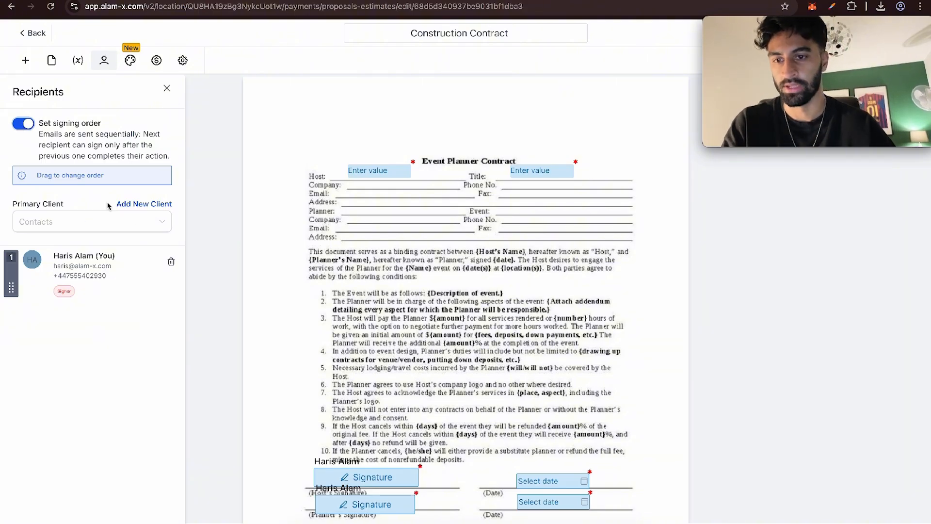
- Add a new primary client named Test Test to the document, with an email address and phone number
left_click(125, 206)
left_click(593, 173)
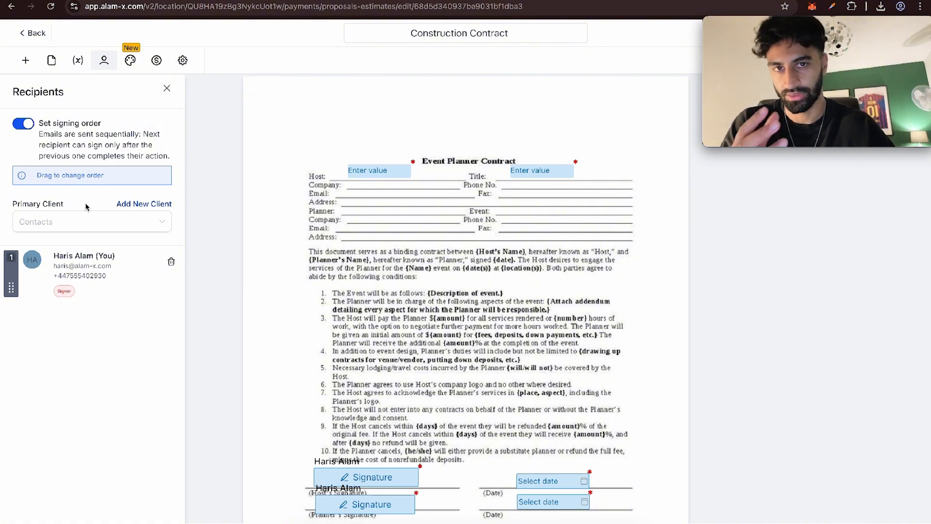
left_click(84, 219)
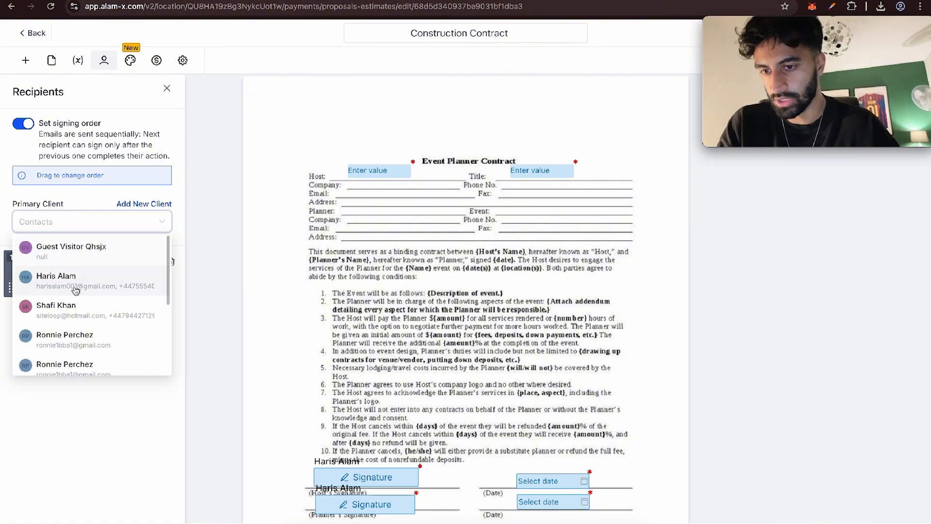
left_click(144, 204)
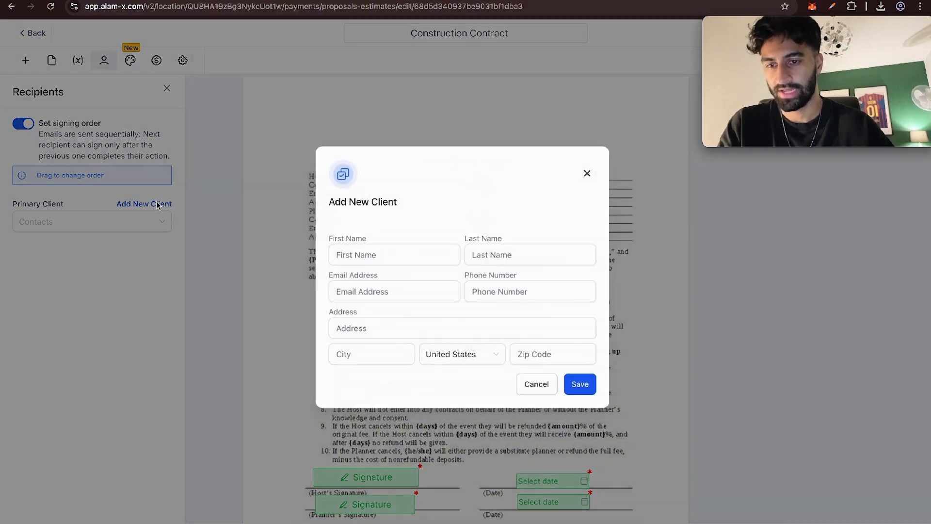
type("test")
left_click(537, 262)
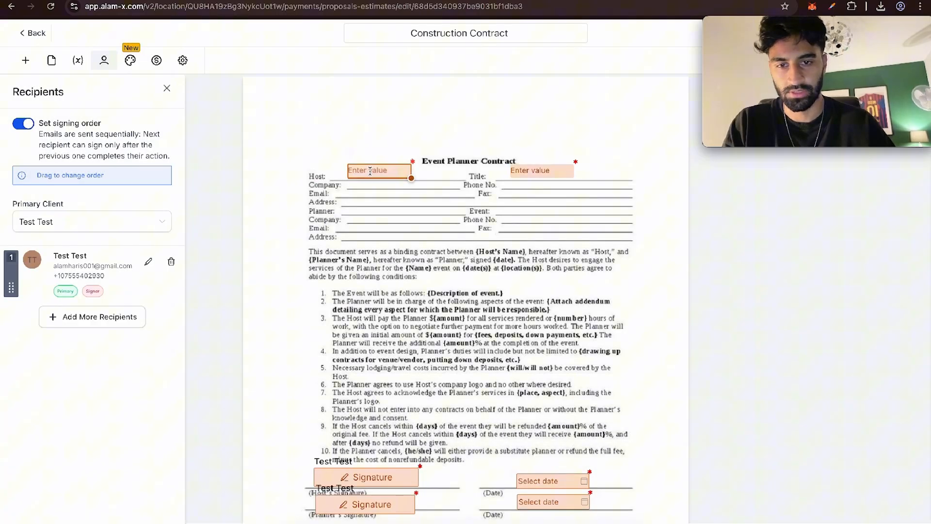
- Reassign the Host text field and the Host's signature field from the test client to the account owner (You)
left_click(370, 170)
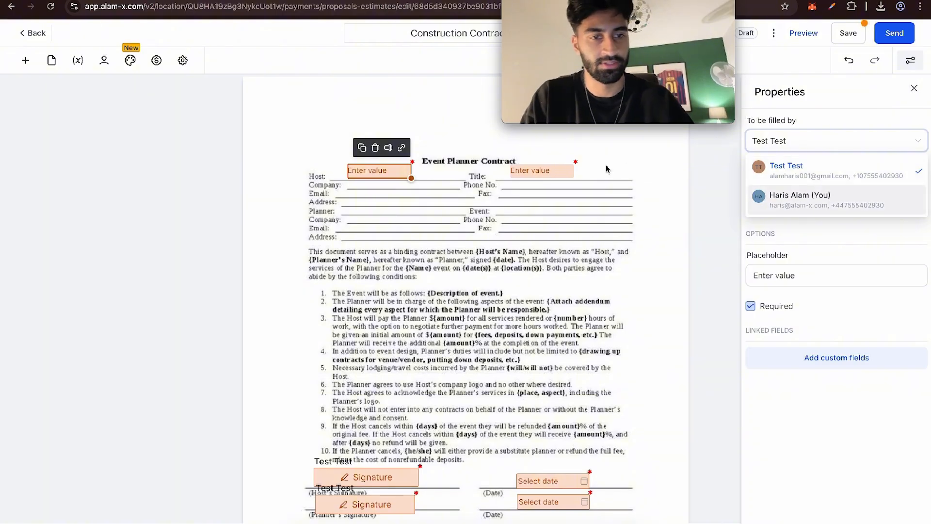
left_click(784, 196)
left_click(347, 478)
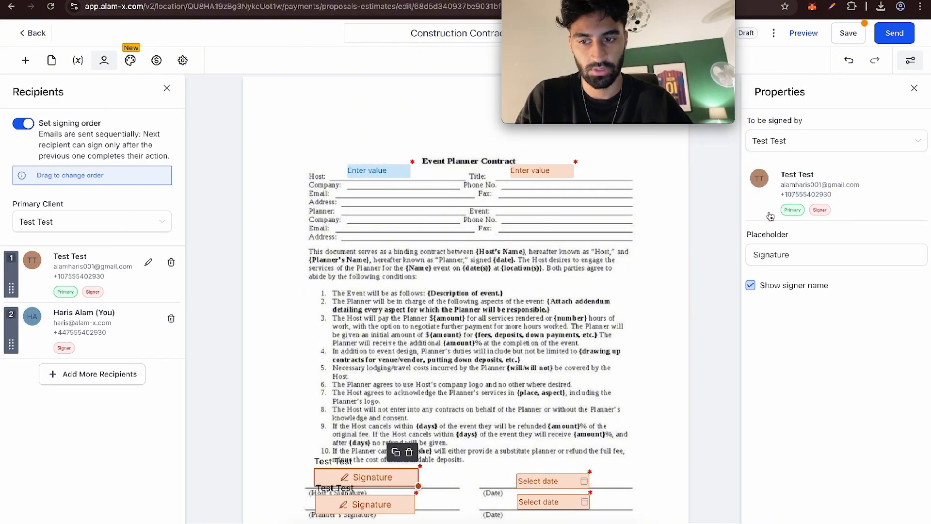
left_click(776, 146)
left_click(796, 181)
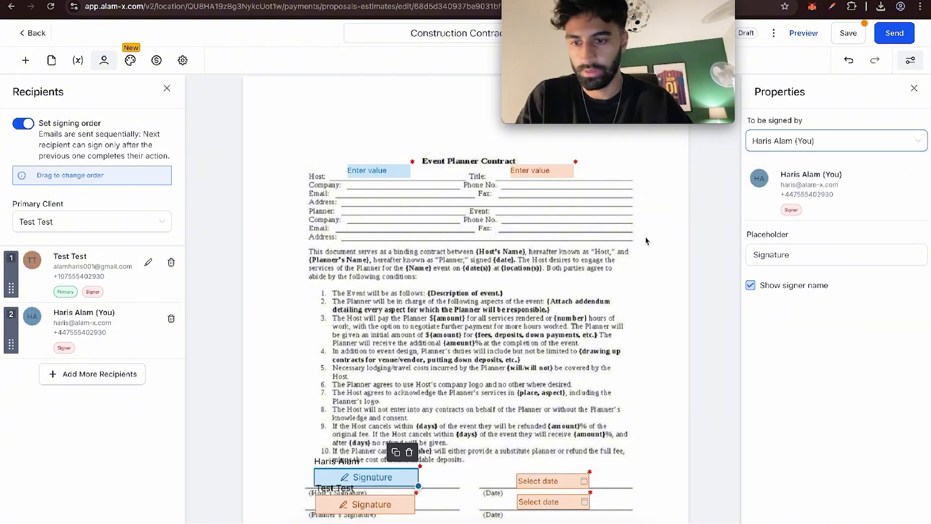
- Reassign the host's date field and the Title text field to the account owner (You)
scroll(534, 460, "down", 1)
left_click(551, 425)
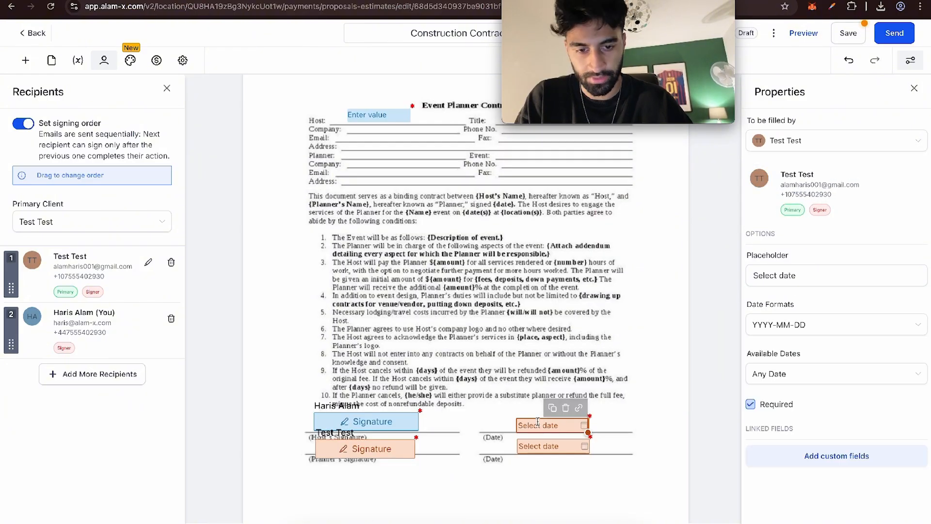
left_click(813, 140)
left_click(809, 184)
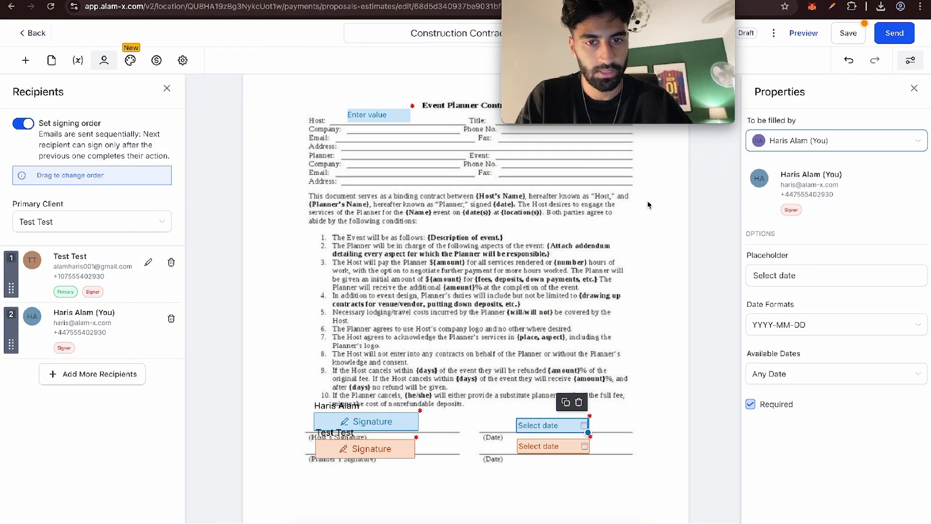
scroll(631, 247, "up", 2)
left_click(542, 165)
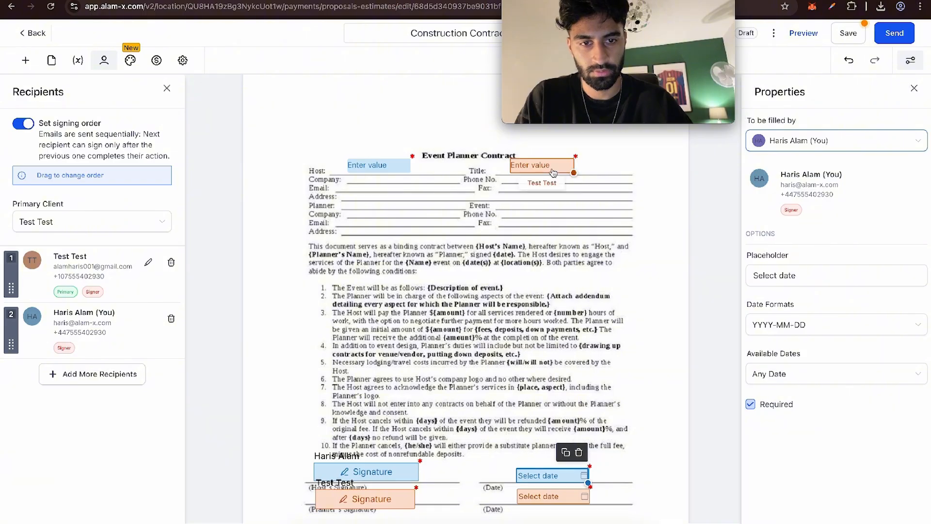
left_click(800, 140)
left_click(786, 206)
- Check who fills the planner's signature and date fields, move the account owner to first in the signing order, and save the document
scroll(483, 349, "down", 2)
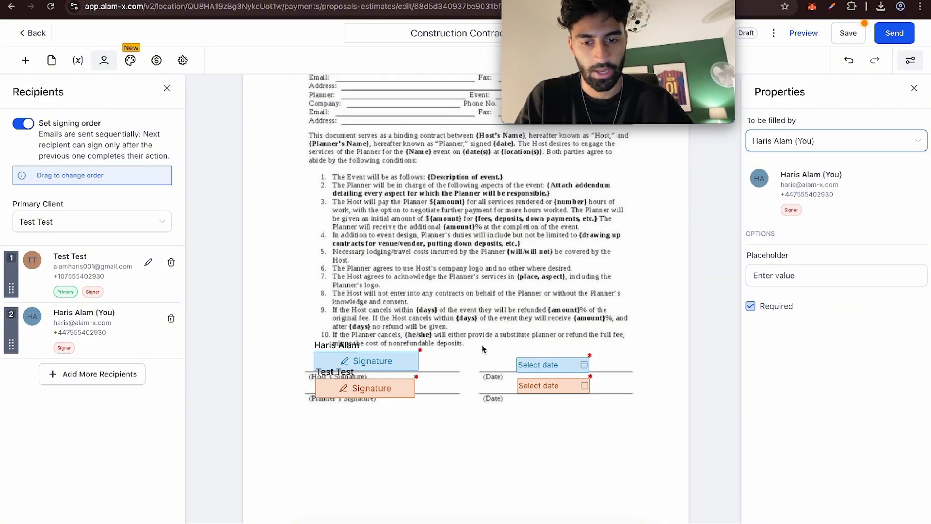
left_click(320, 384)
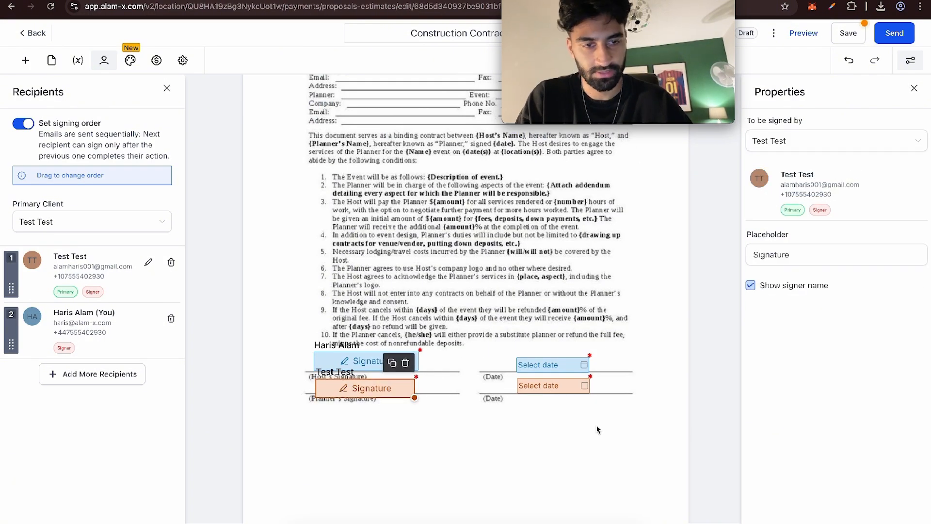
left_click(538, 387)
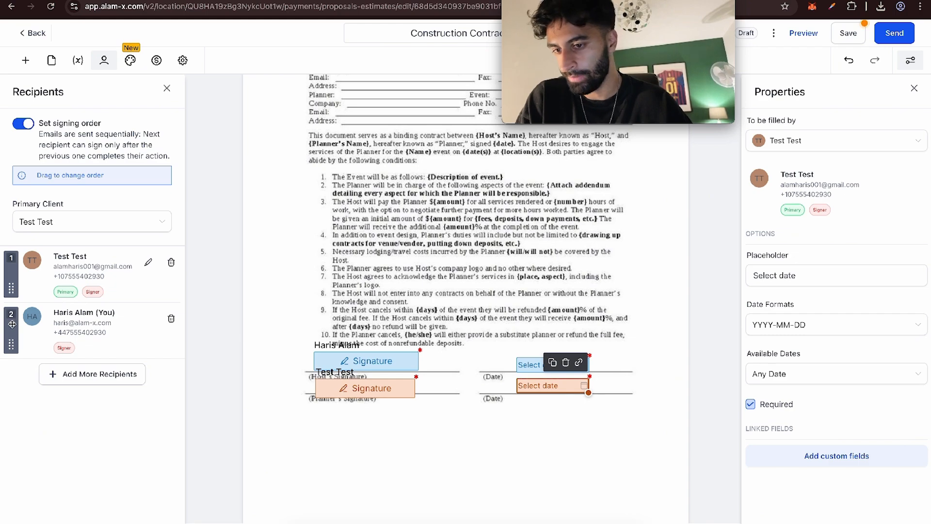
left_click_drag(12, 316, 32, 272)
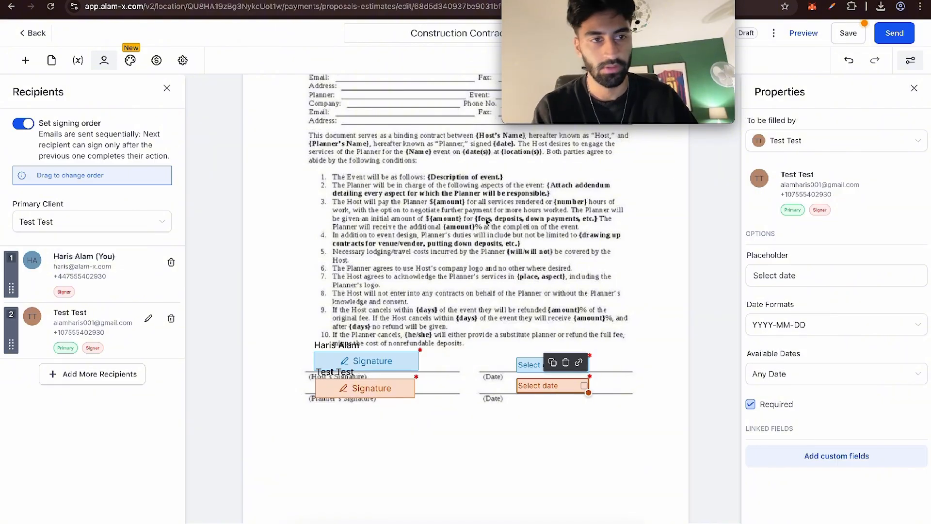
left_click(844, 41)
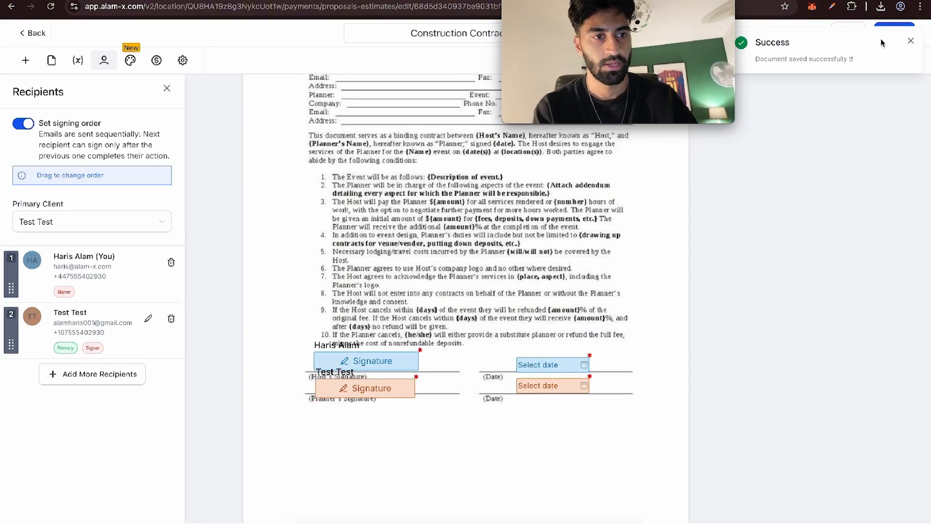
- Send the Construction Contract document via Email to both recipients using the Default email template
scroll(591, 197, "up", 3)
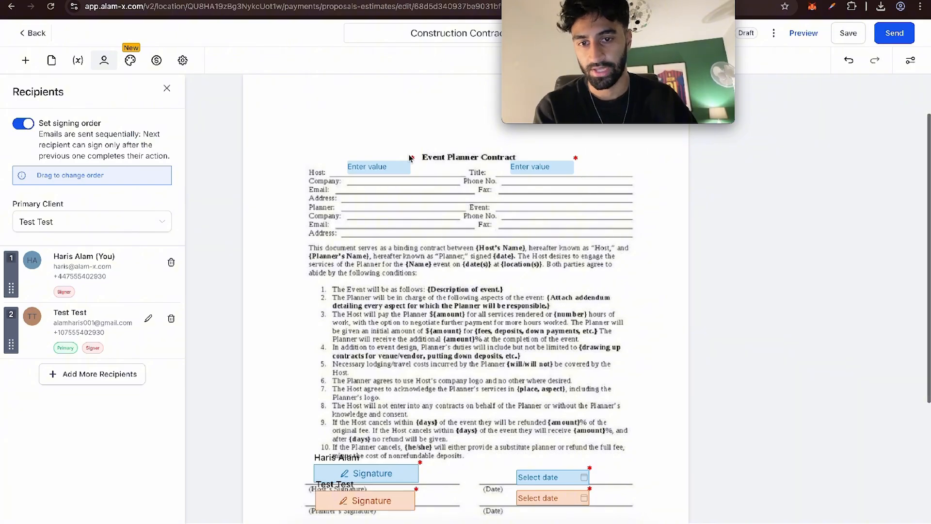
left_click(380, 167)
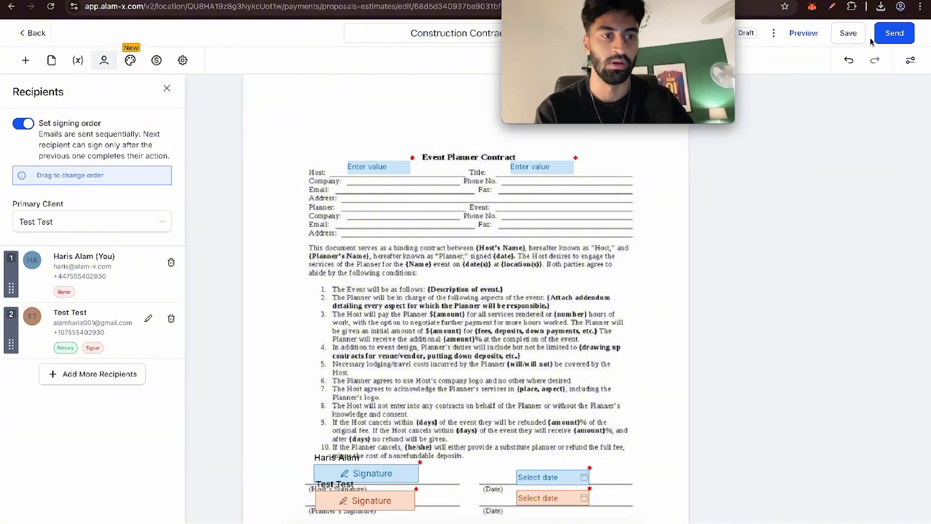
left_click(891, 34)
left_click(870, 58)
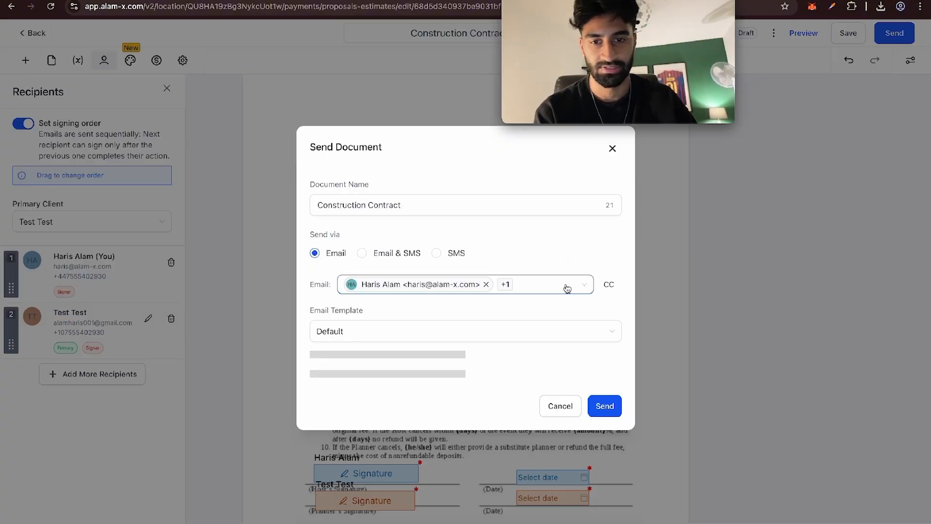
left_click(604, 447)
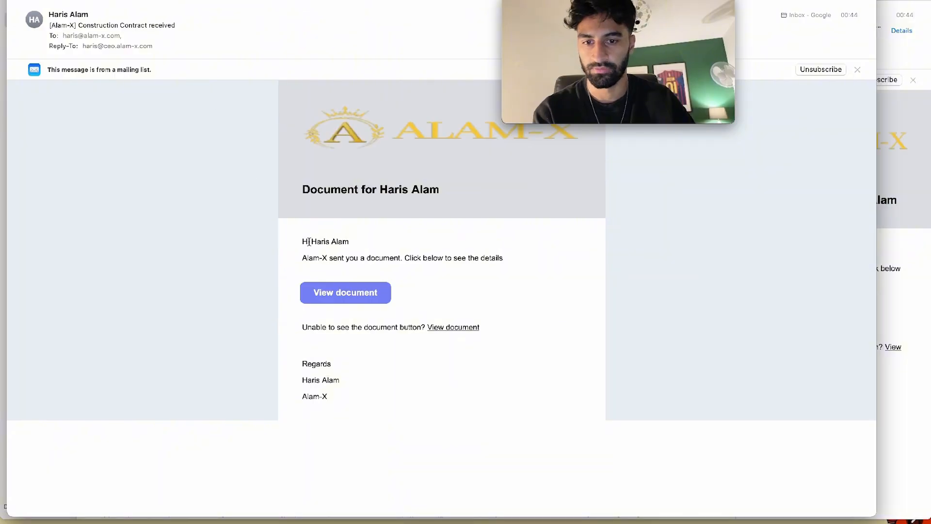
- Open the received Construction Contract from the account owner's email and enter the host's first name in the Host field
left_click(325, 296)
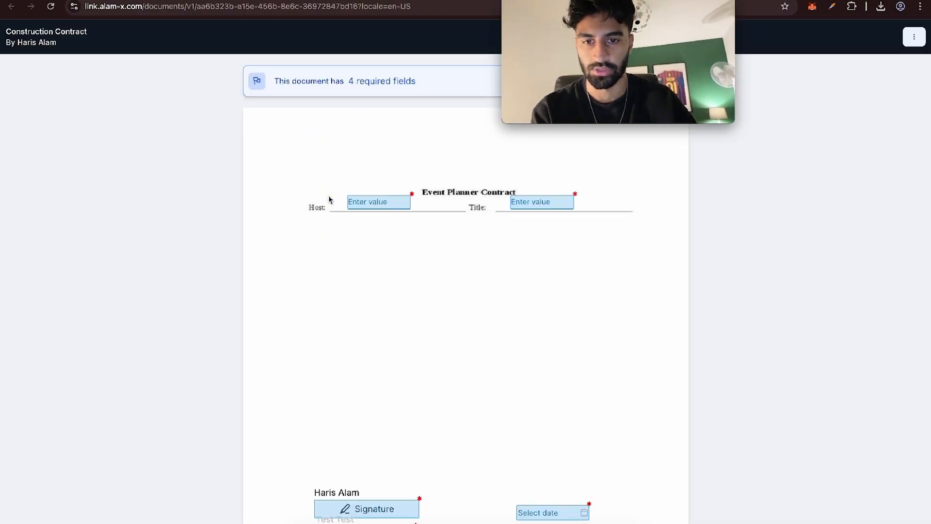
scroll(569, 343, "down", 4)
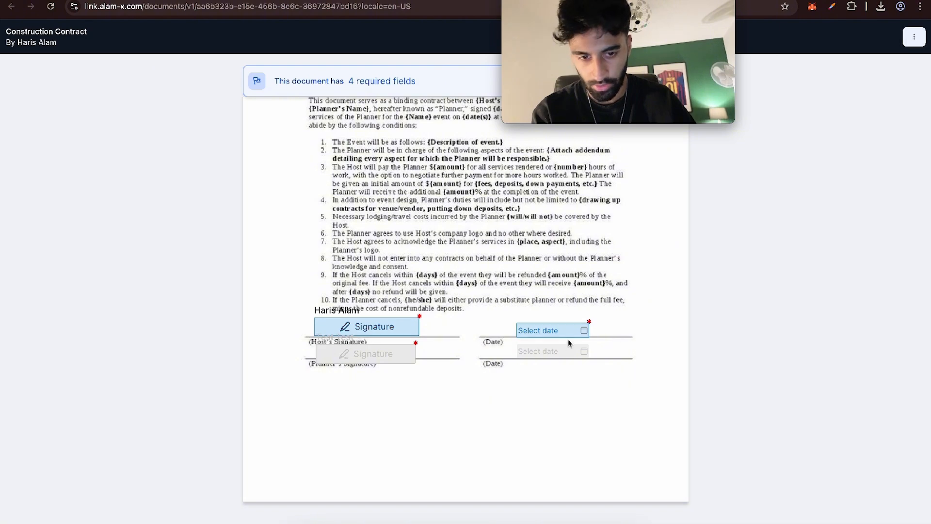
scroll(526, 338, "up", 3)
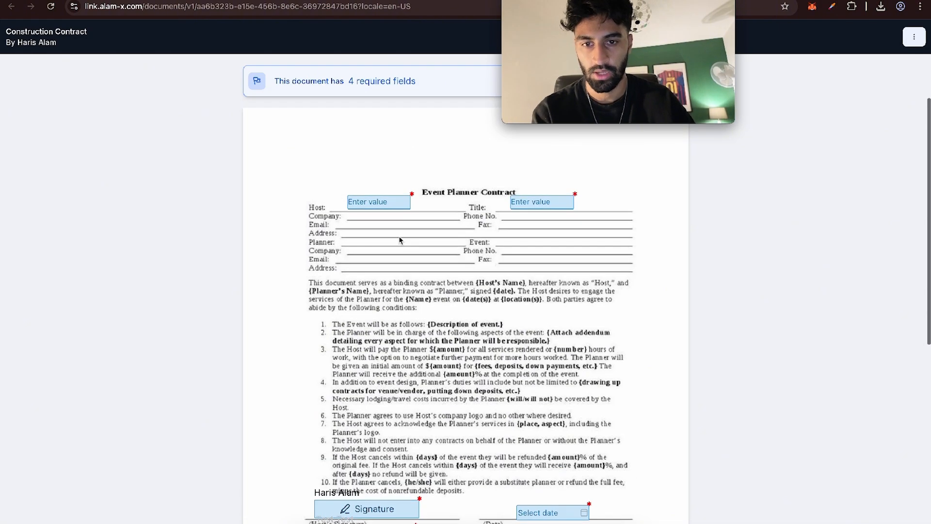
left_click(373, 200)
type("Haruis")
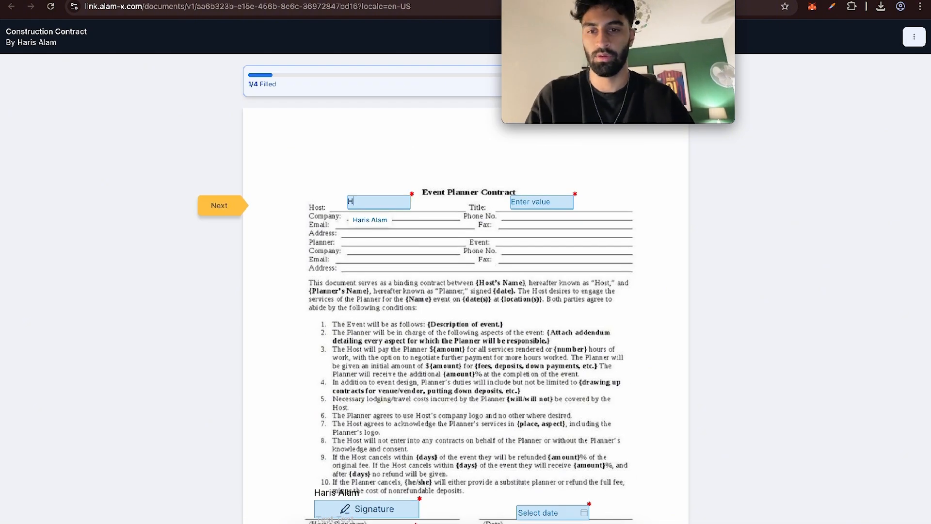
key("Left")
key("Left")
key("BackSpace")
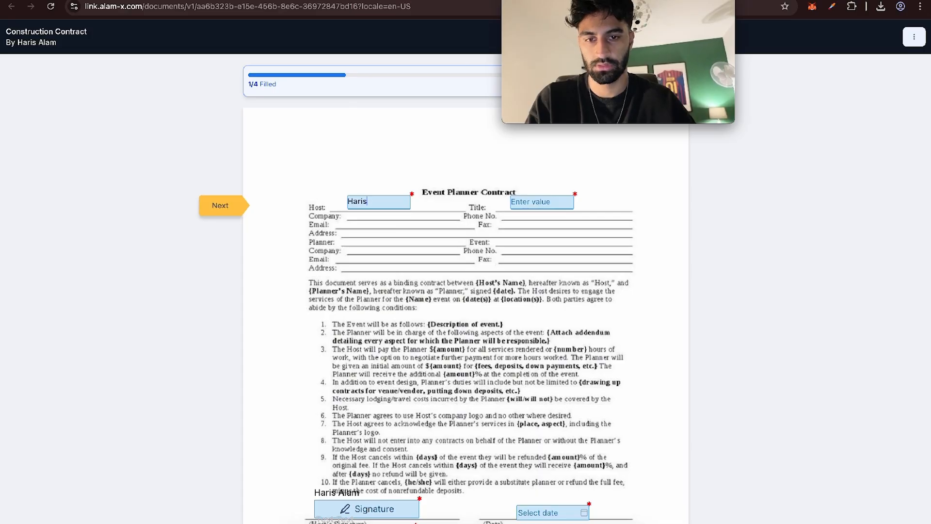
- Enter "Whatever" as the Title, add the host's signature and the date 2025-09-26, and finish the document
left_click(527, 203)
type("Whatever")
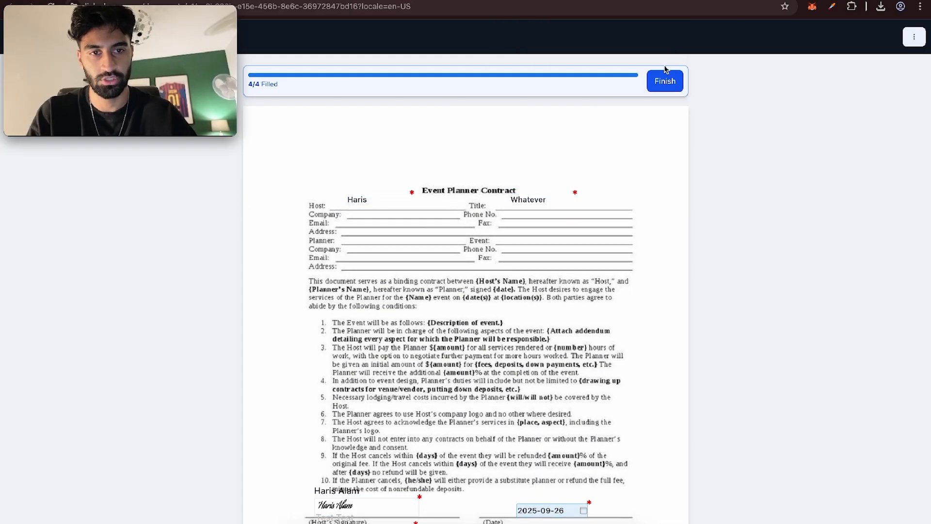
left_click(663, 79)
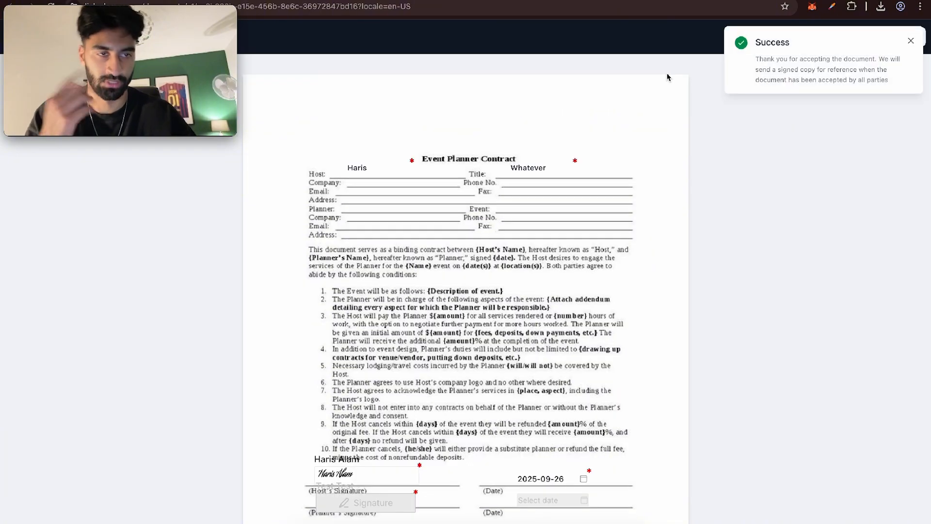
left_click(912, 40)
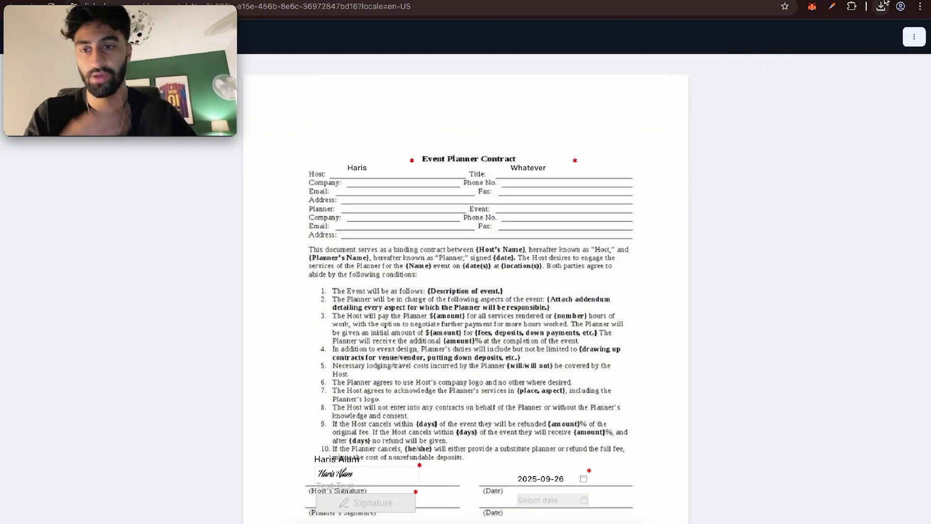
- Open the contract from the test client's email, add the planner's signature and the date 2025-09-10, and finish it
key("ctrl+t")
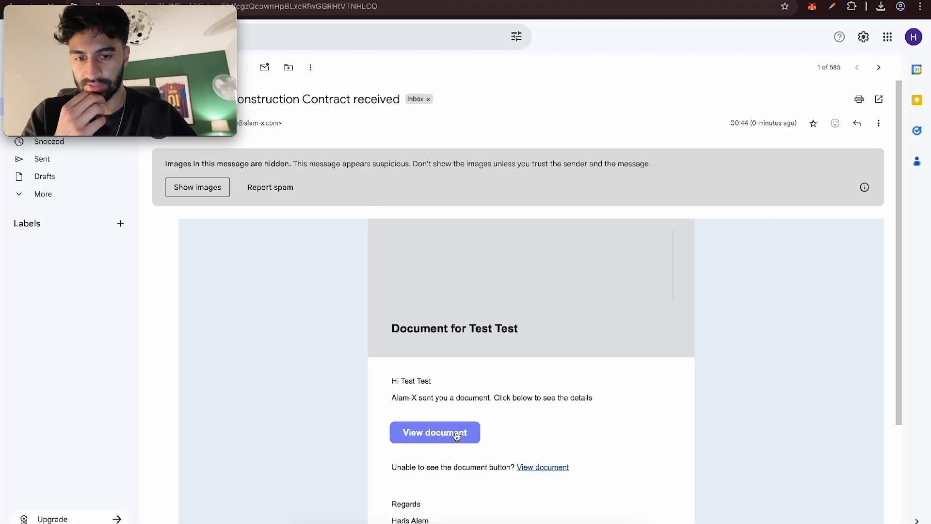
left_click(457, 435)
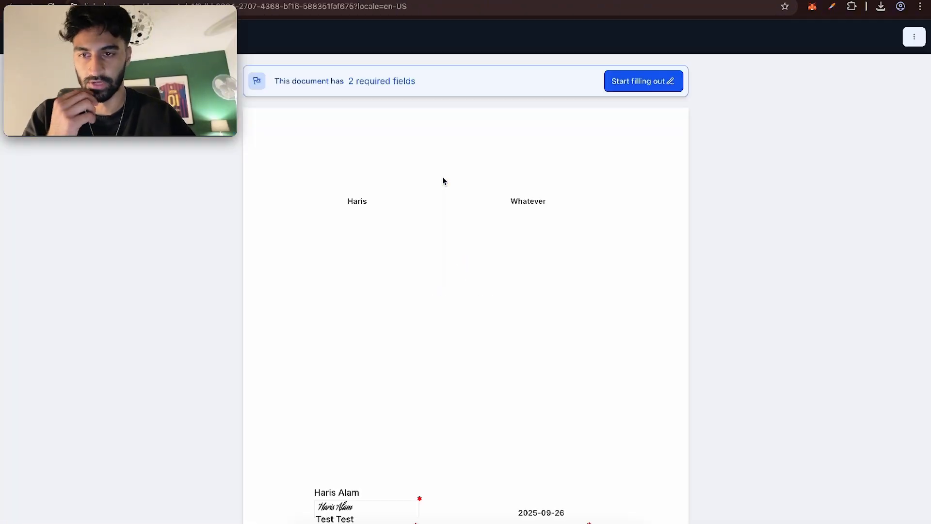
left_click(557, 394)
left_click(596, 289)
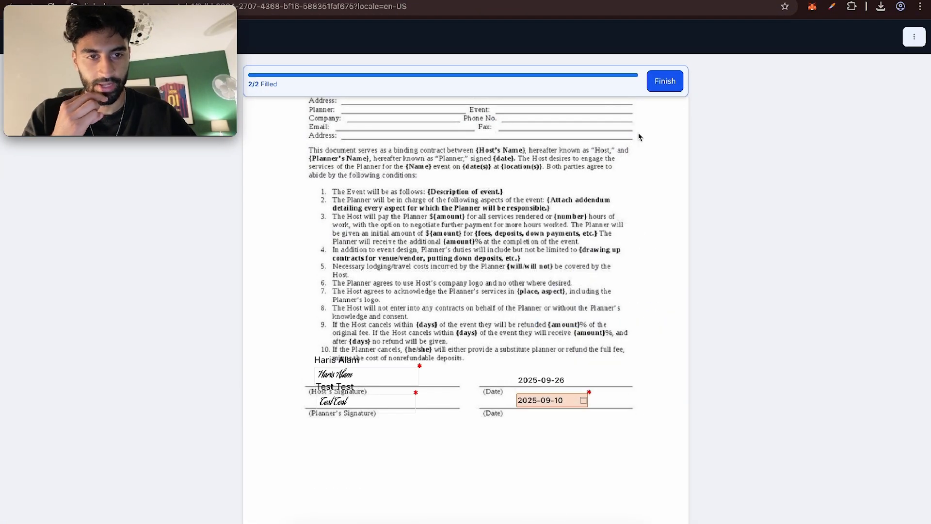
left_click(668, 81)
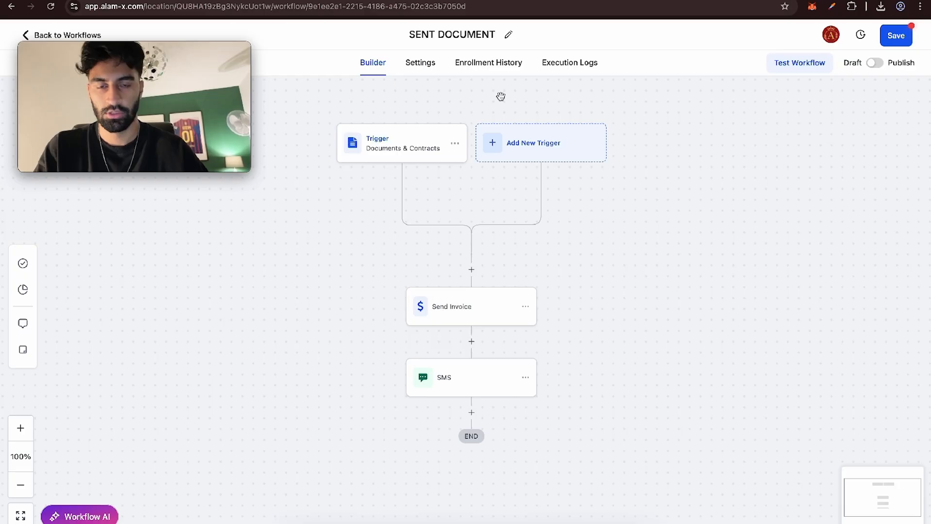
- Review and save the SENT DOCUMENT workflow's trigger, filtered to Construction Contract with status Signed/Accepted, and its SMS action
left_click(393, 143)
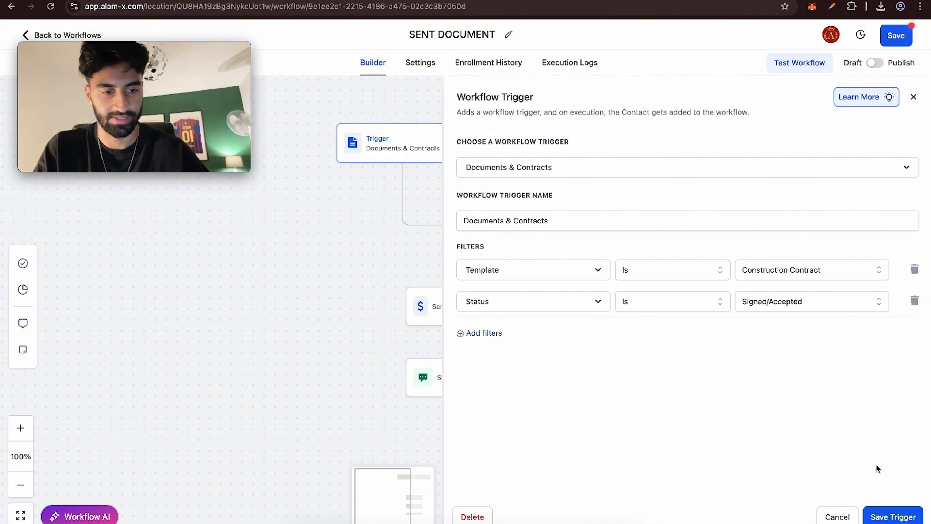
left_click(885, 515)
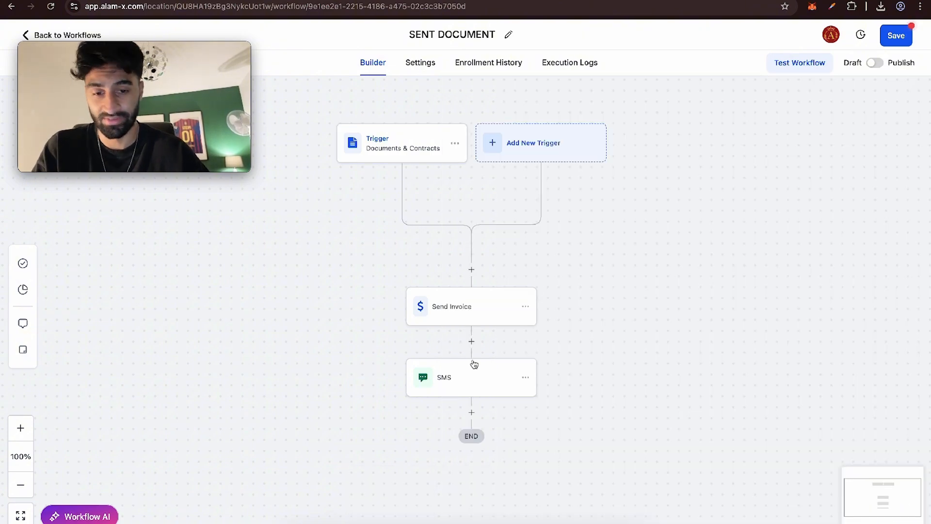
left_click(475, 384)
left_click(895, 516)
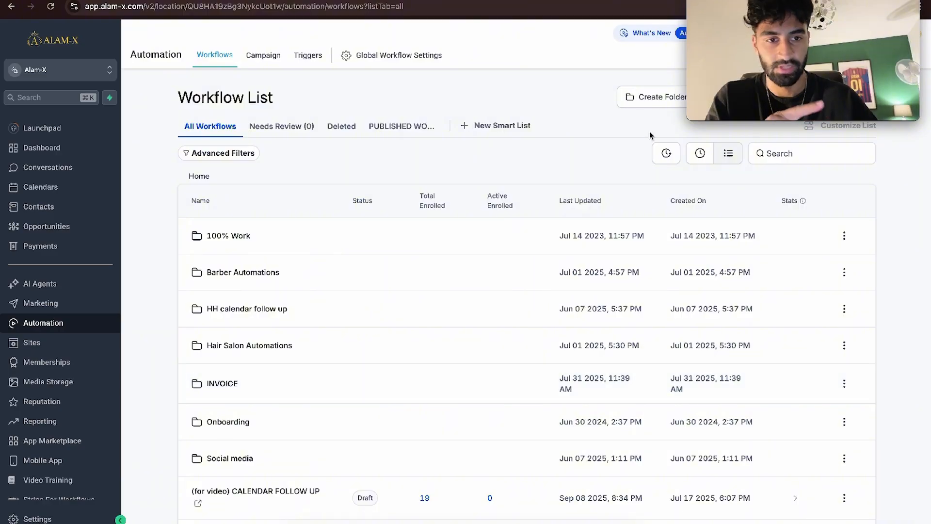
- In the most recent CONSTRUCTION SURVEY workflow, insert an Add Tag action with the tag "interested" before the Internal Notification
left_click(693, 158)
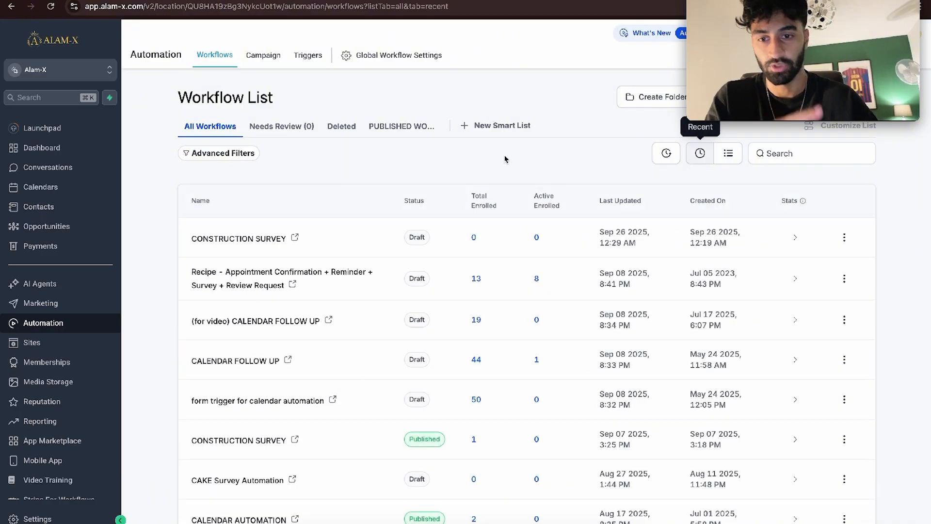
left_click(245, 239)
left_click(467, 196)
type("tag")
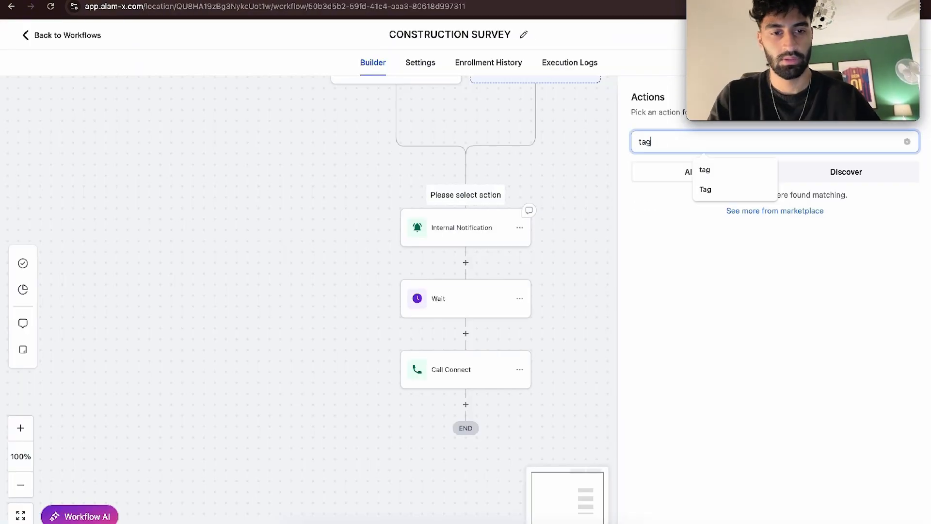
left_click(686, 238)
left_click(714, 221)
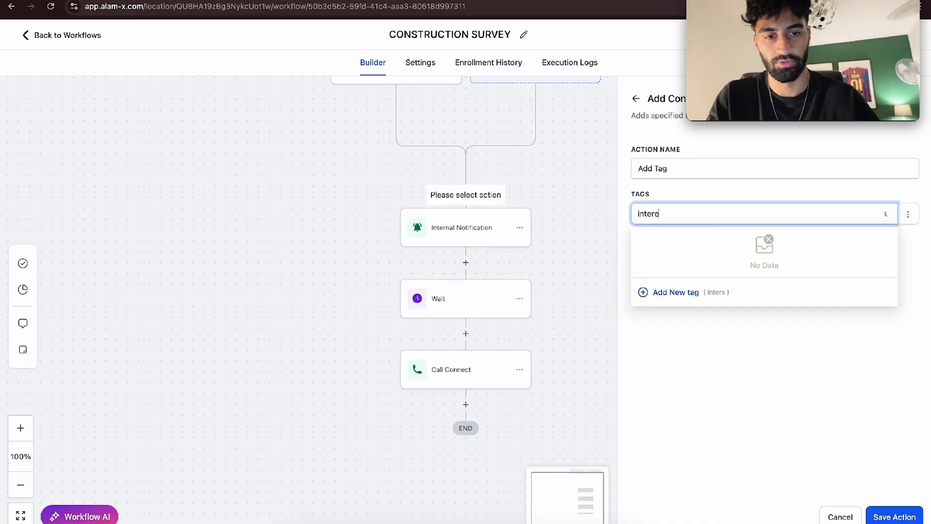
left_click(680, 293)
left_click(894, 517)
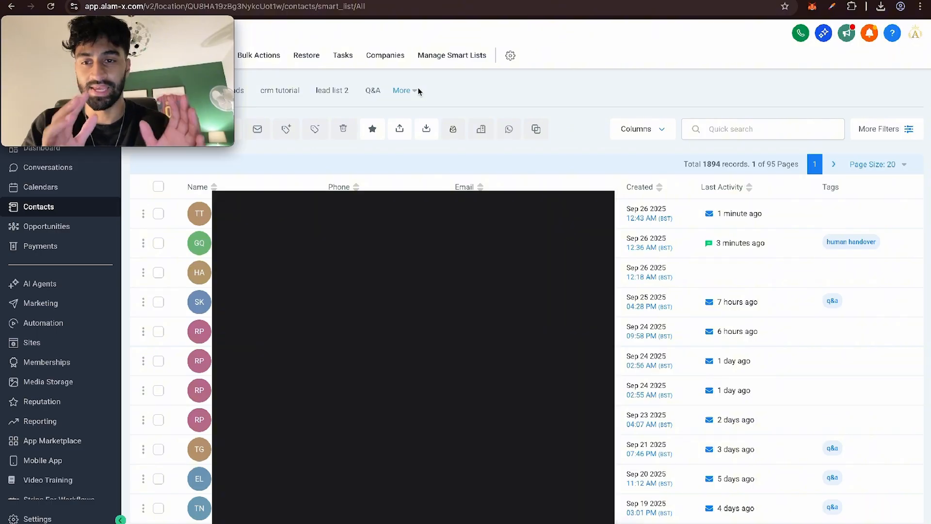
- Filter the contacts to those whose Tag is "interested"
left_click(875, 130)
left_click(797, 362)
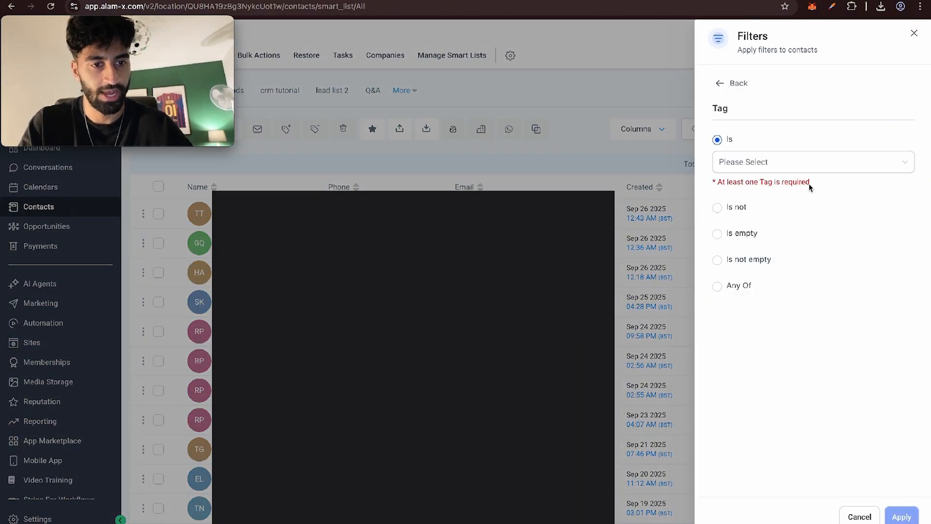
left_click(745, 170)
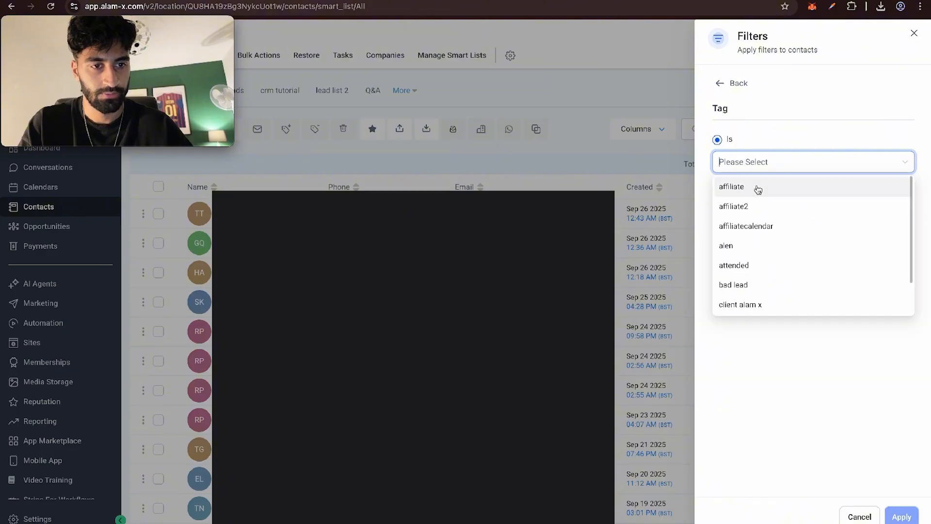
type("inter")
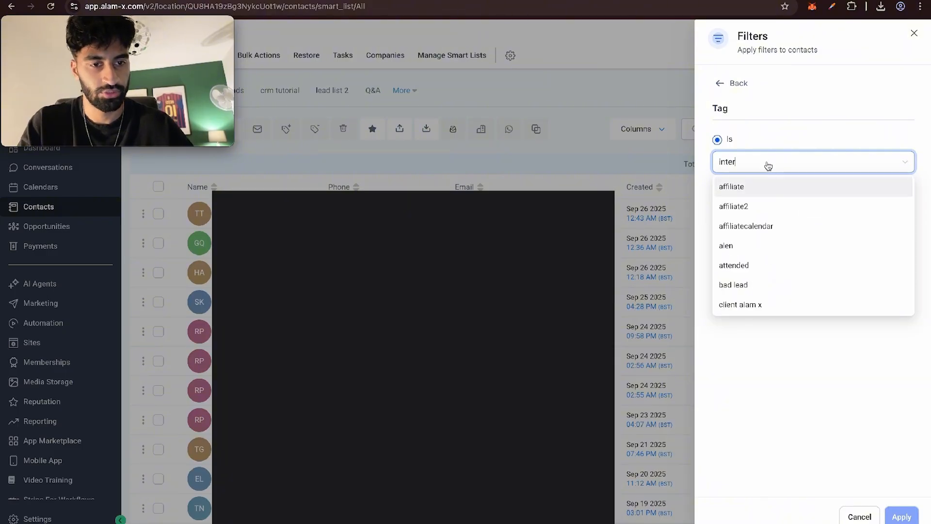
left_click(767, 184)
left_click(902, 515)
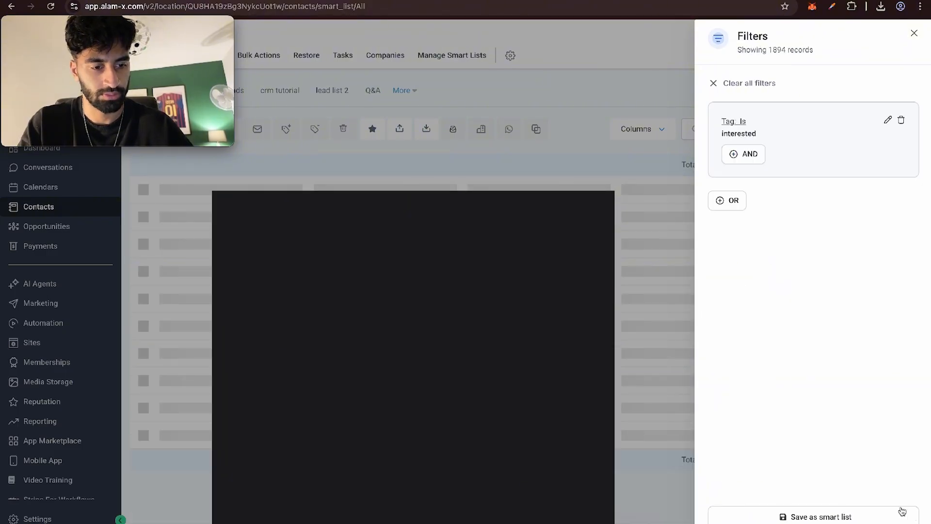
- Save the filtered contacts as a smart list named "interested in construction" and open that list
left_click(903, 511)
left_click(451, 118)
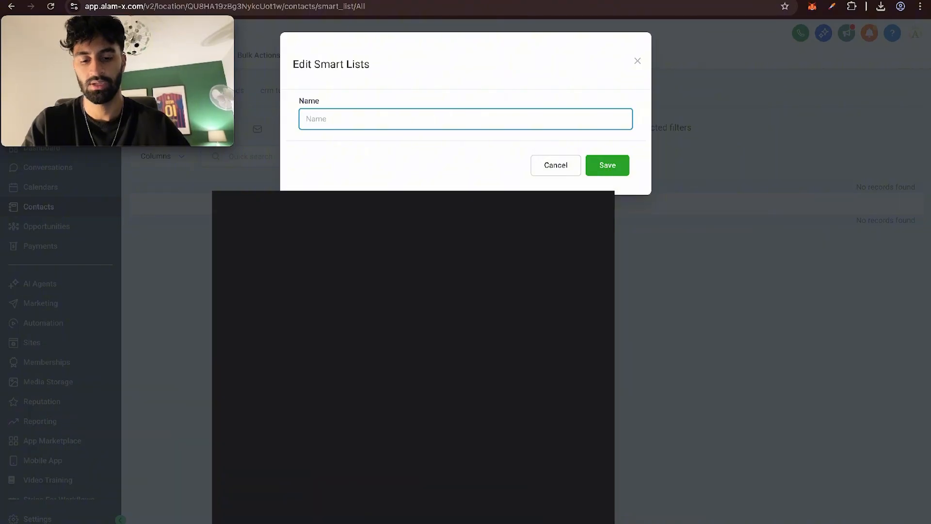
type("interested in construction")
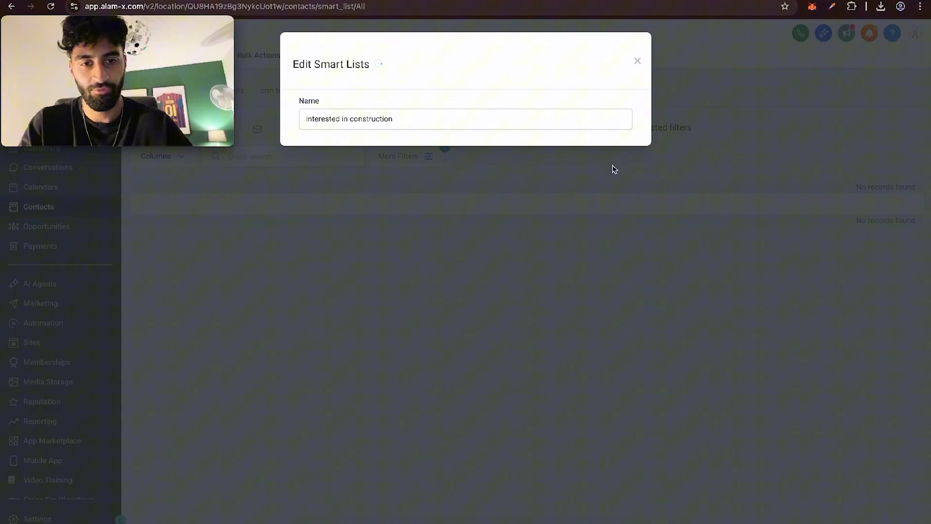
left_click(613, 169)
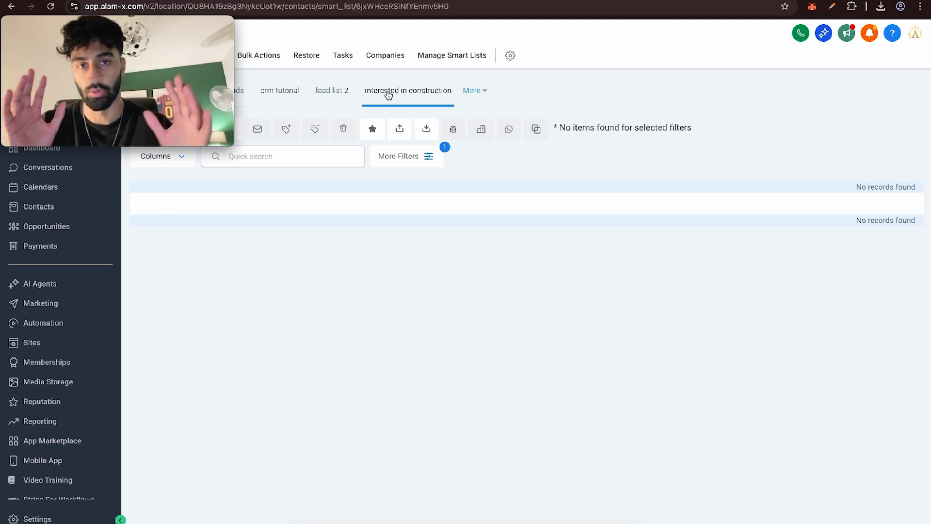
left_click(389, 95)
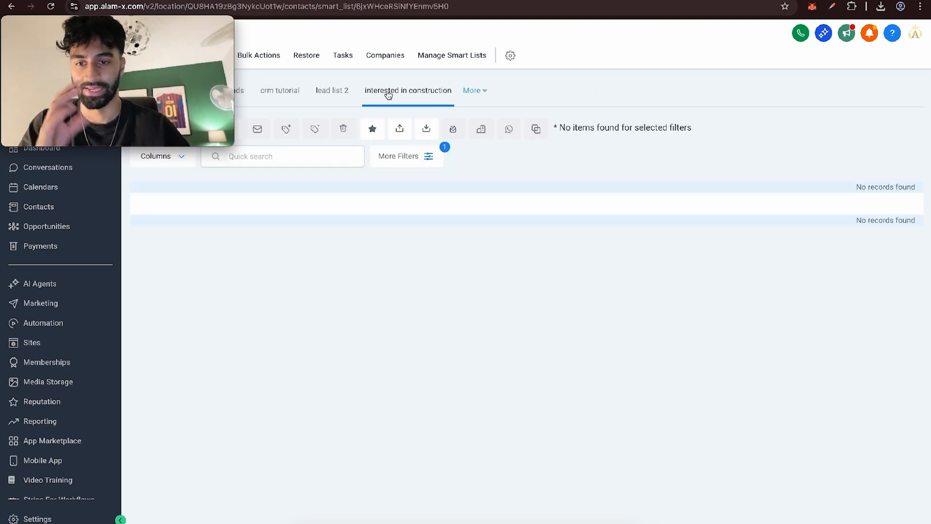